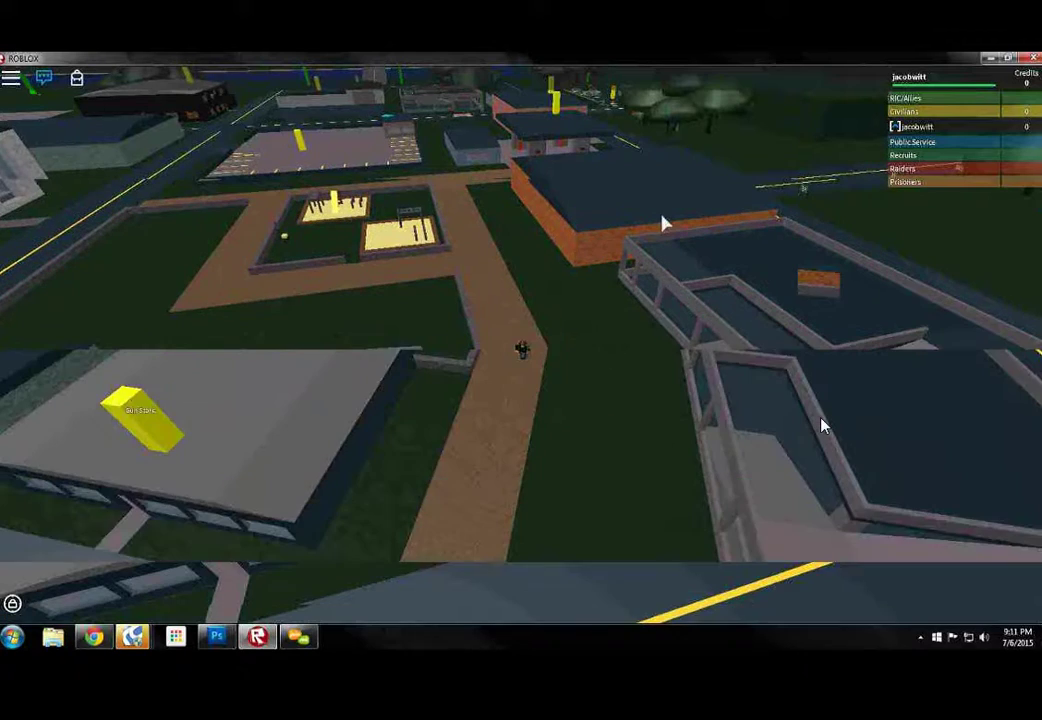
pyautogui.scroll(-5, 822, 425)
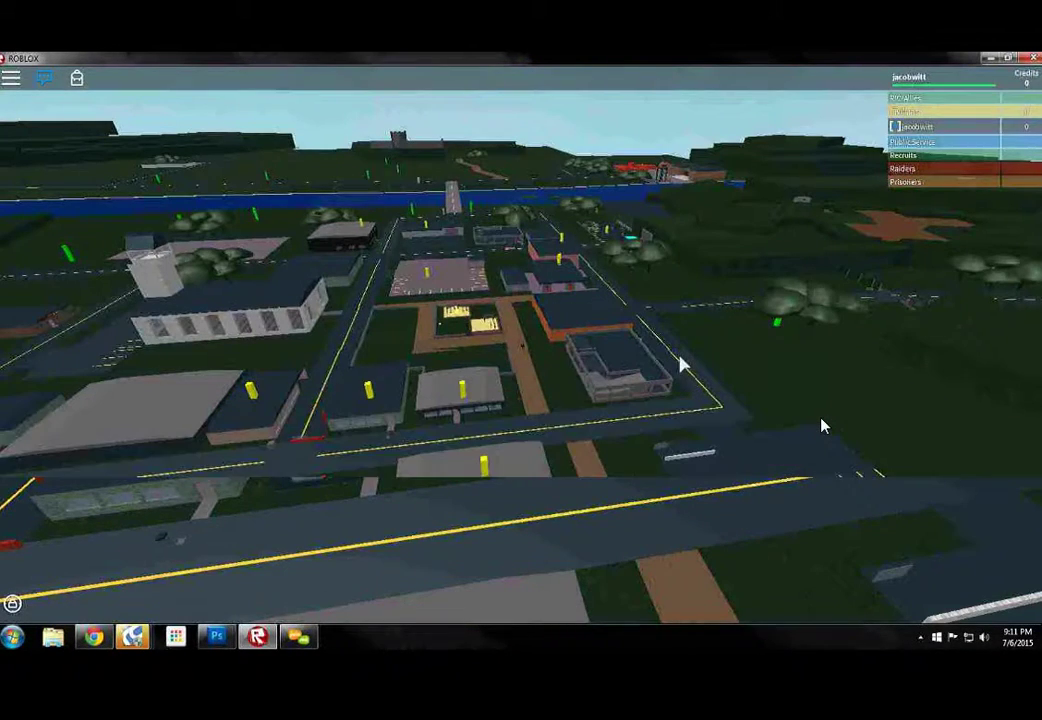
pyautogui.scroll(2, 822, 425)
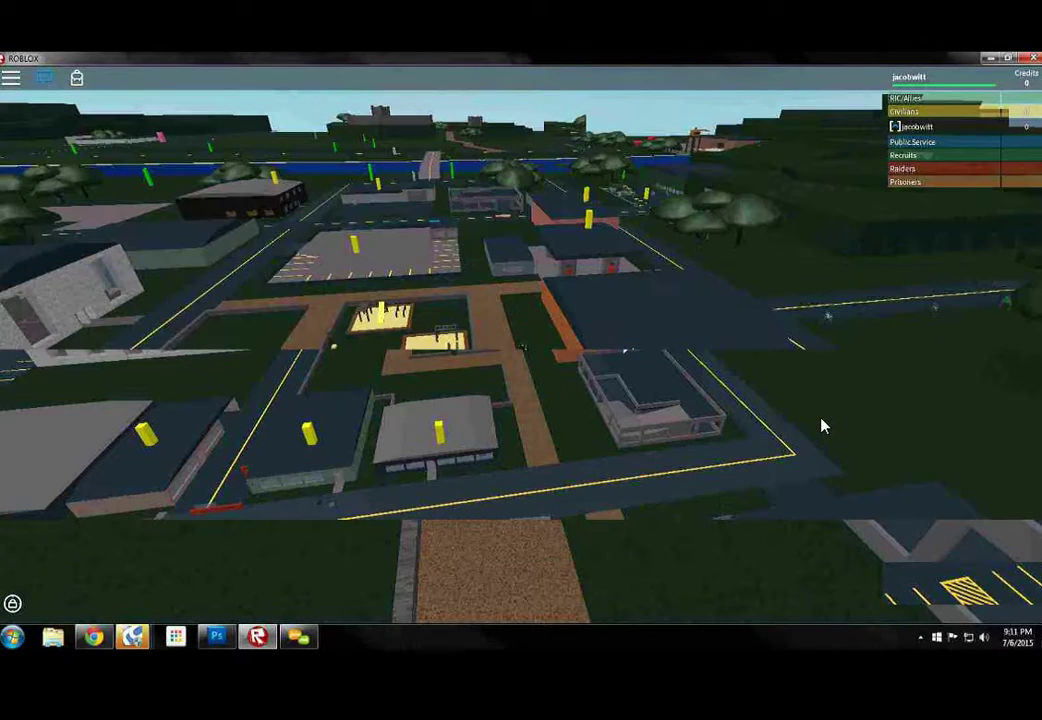
# Look over the training yard, then walk down the road past the RIC HQ warning sign
pyautogui.moveTo(822, 425); pyautogui.dragTo(822, 425)
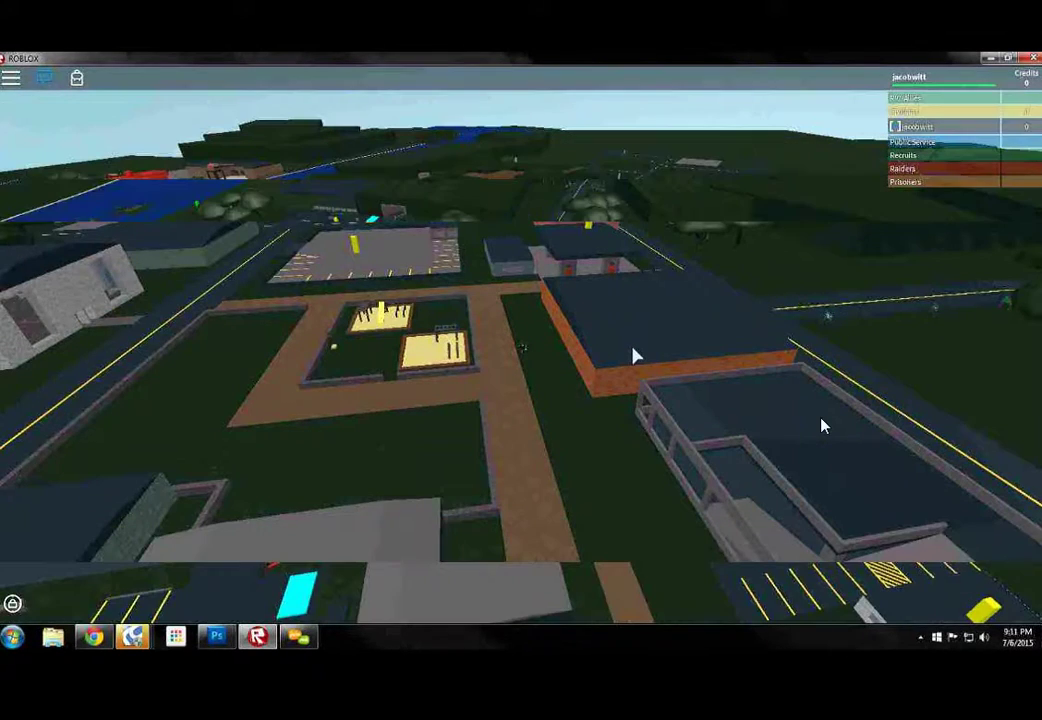
pyautogui.scroll(5, 822, 425)
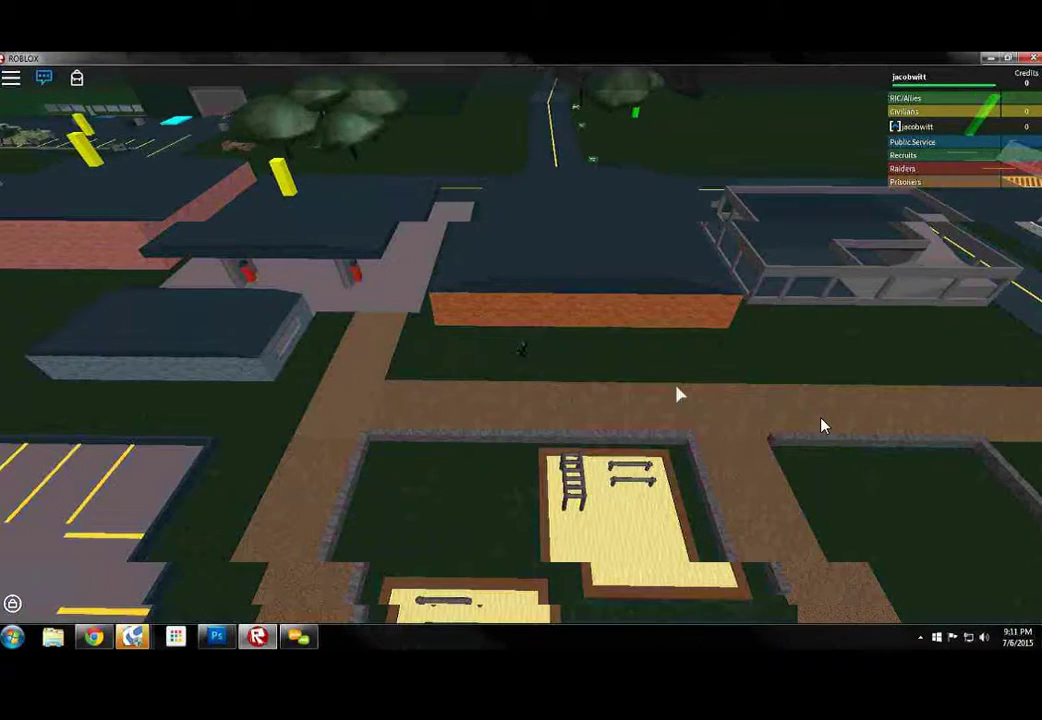
pyautogui.moveTo(822, 425); pyautogui.dragTo(822, 425)
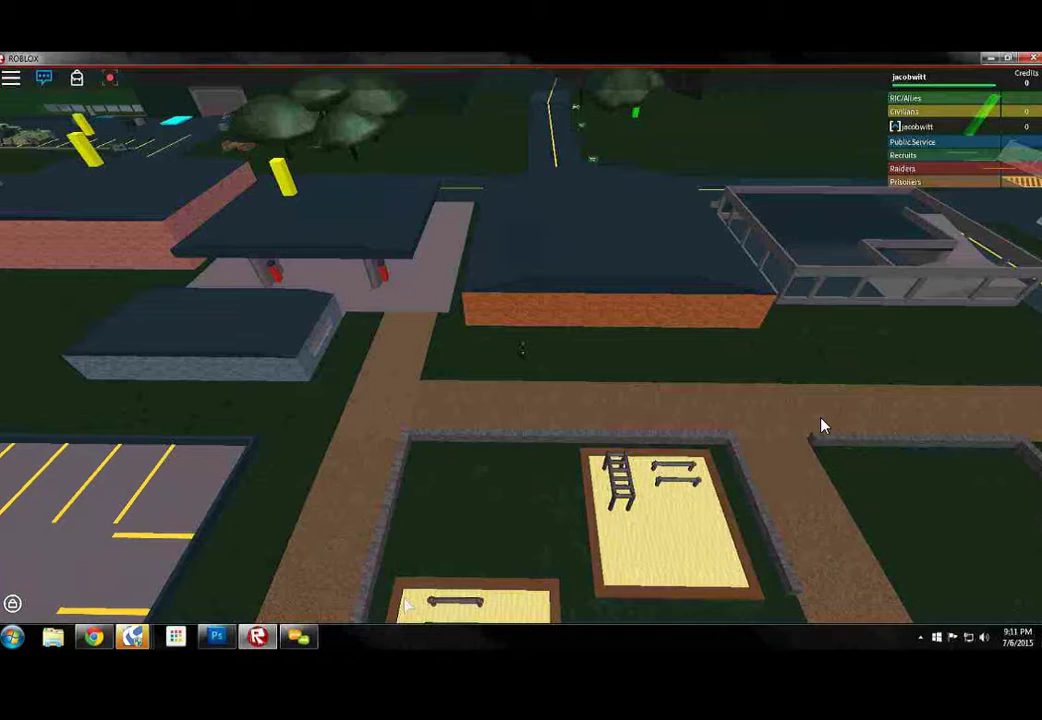
pyautogui.press('a')
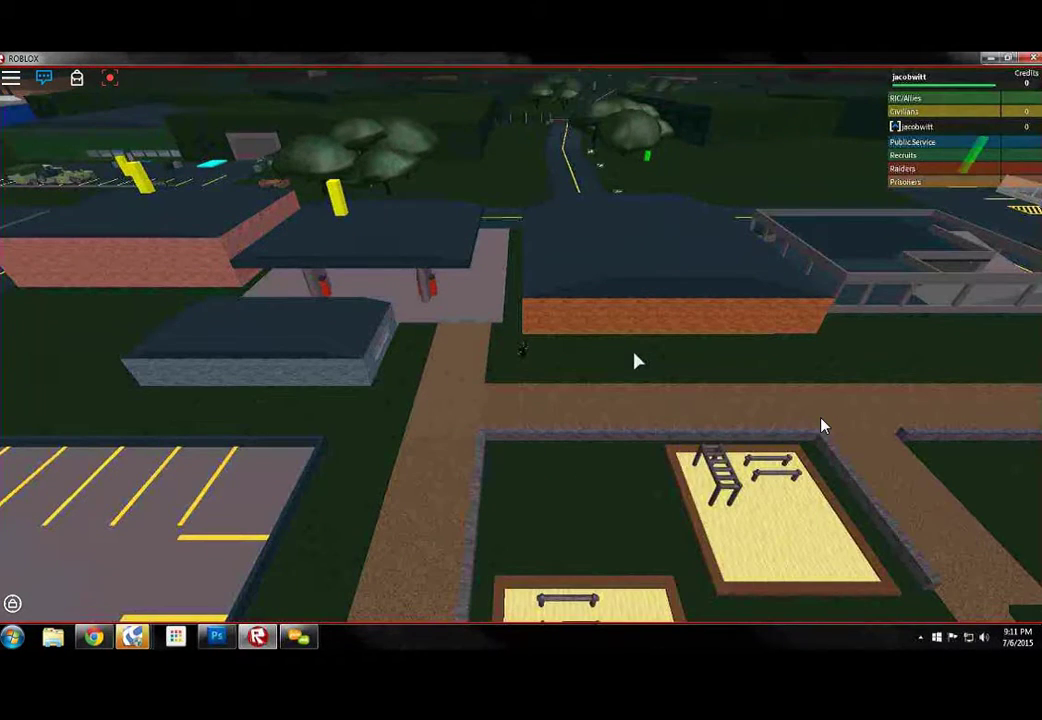
pyautogui.scroll(-5, 822, 425)
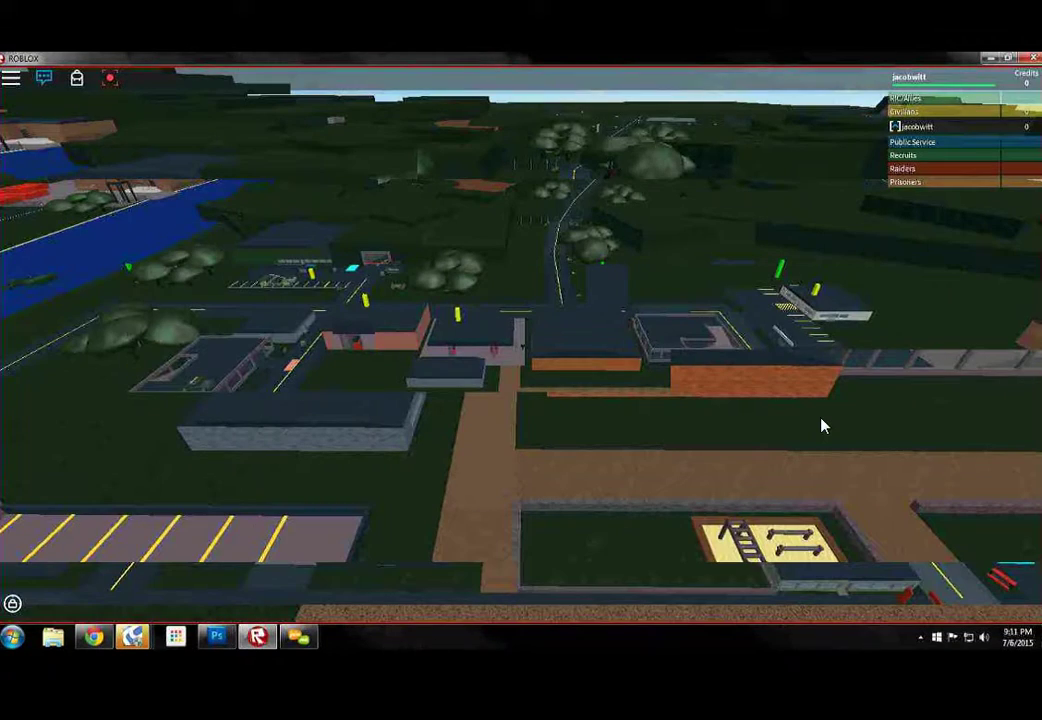
pyautogui.scroll(-5, 822, 425)
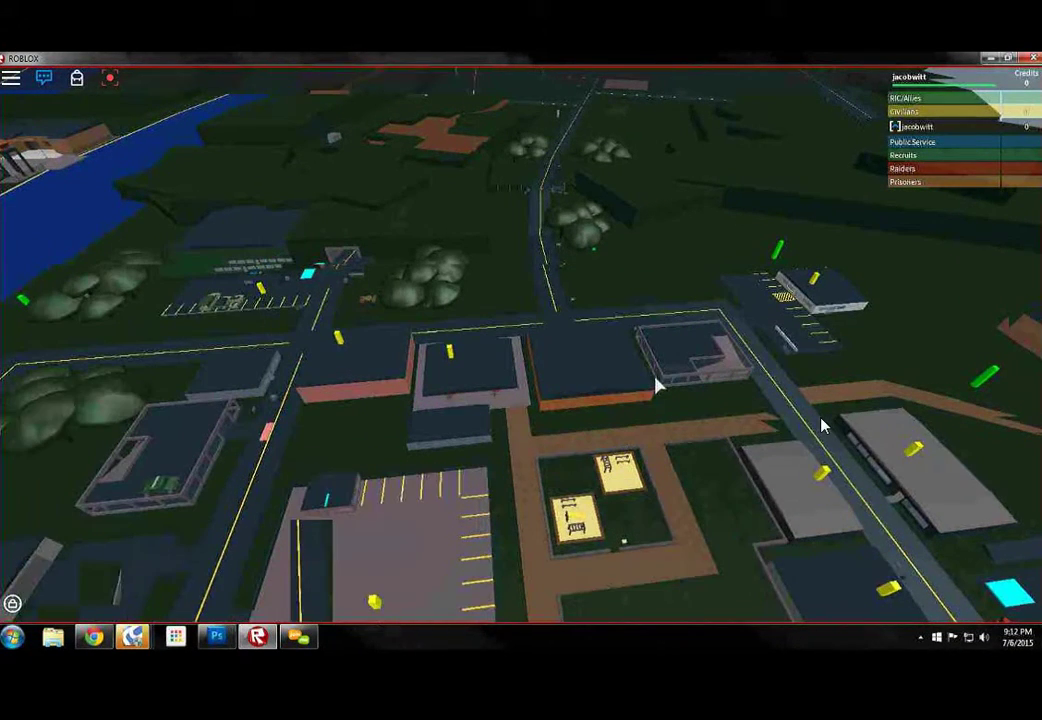
pyautogui.scroll(4, 822, 425)
pyautogui.scroll(4, 822, 425)
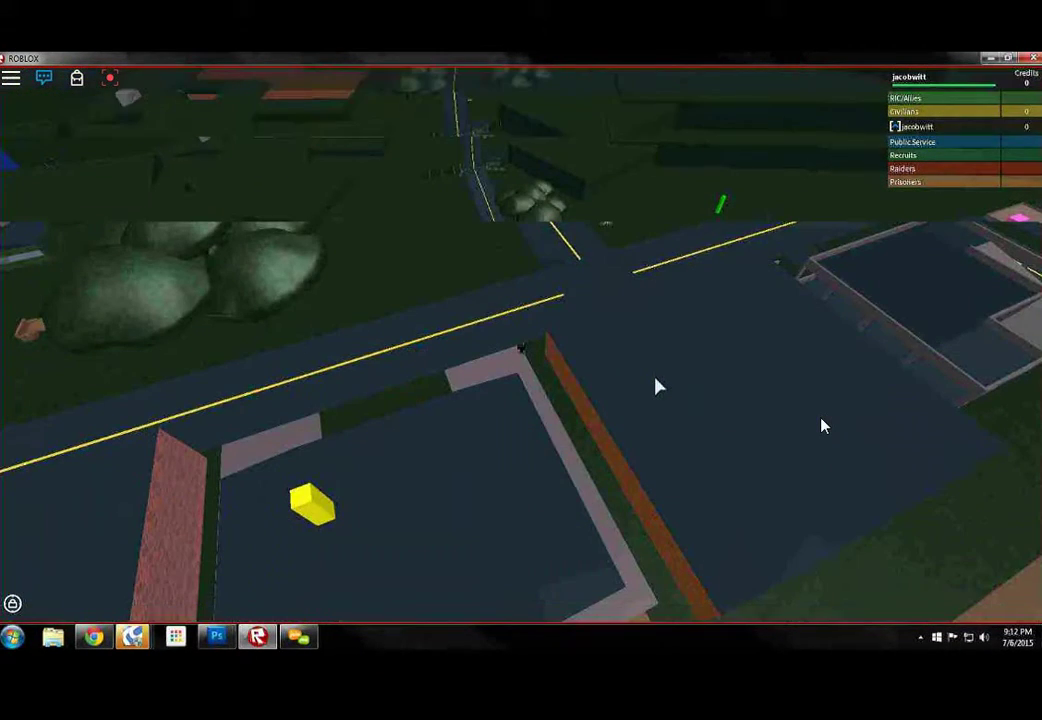
pyautogui.scroll(-3, 822, 425)
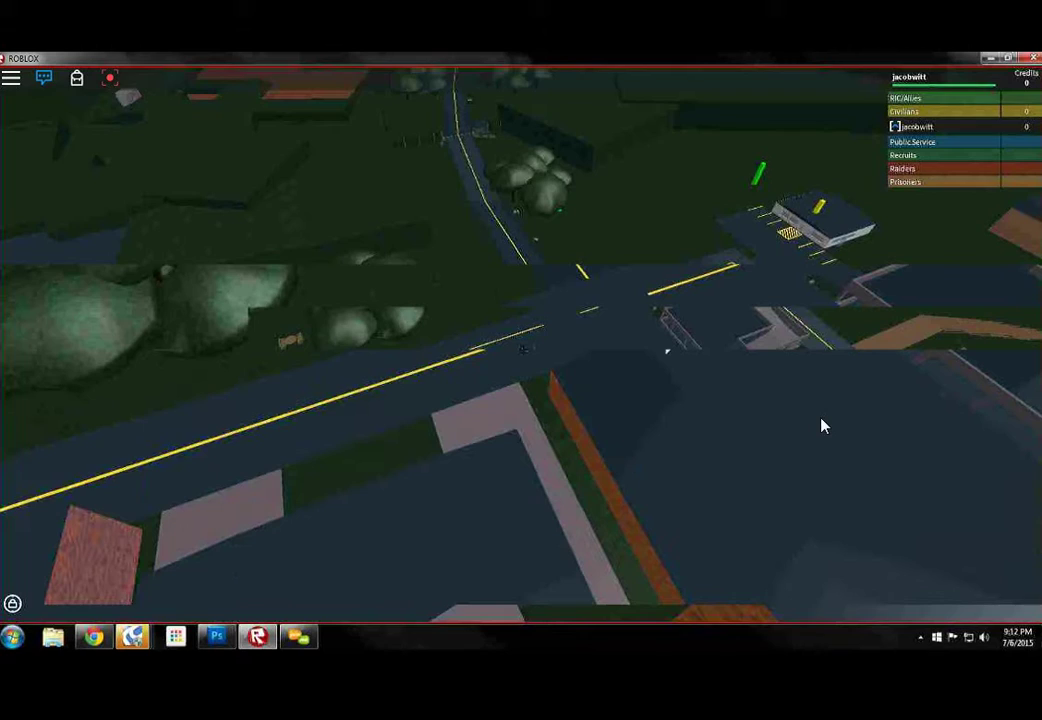
pyautogui.scroll(8, 822, 425)
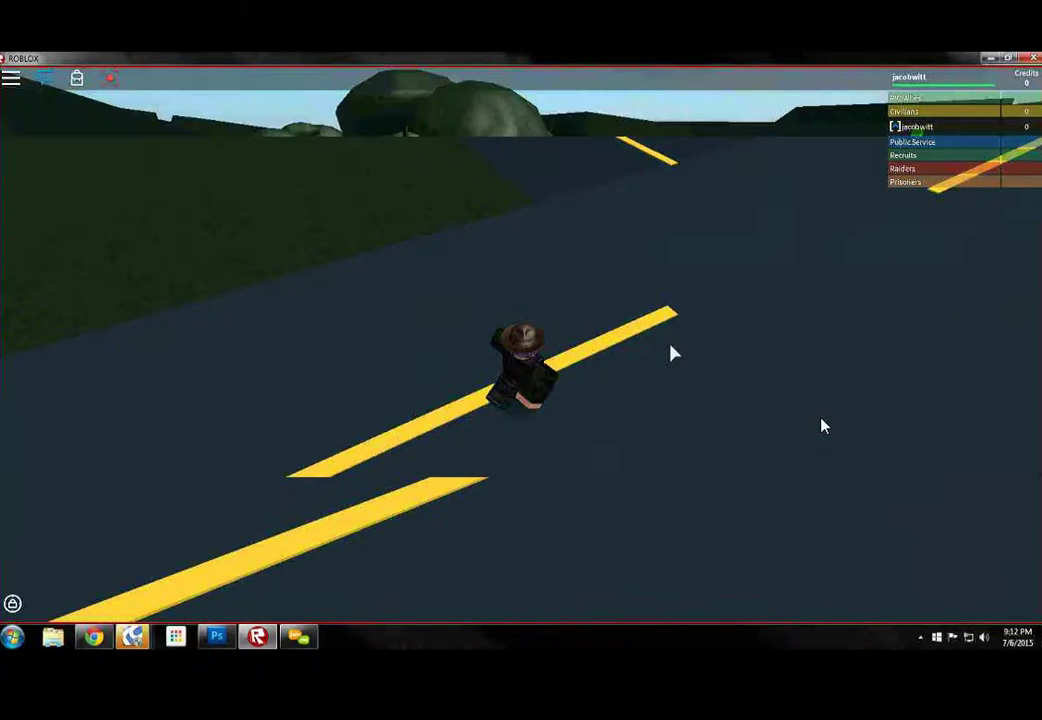
pyautogui.press('w')
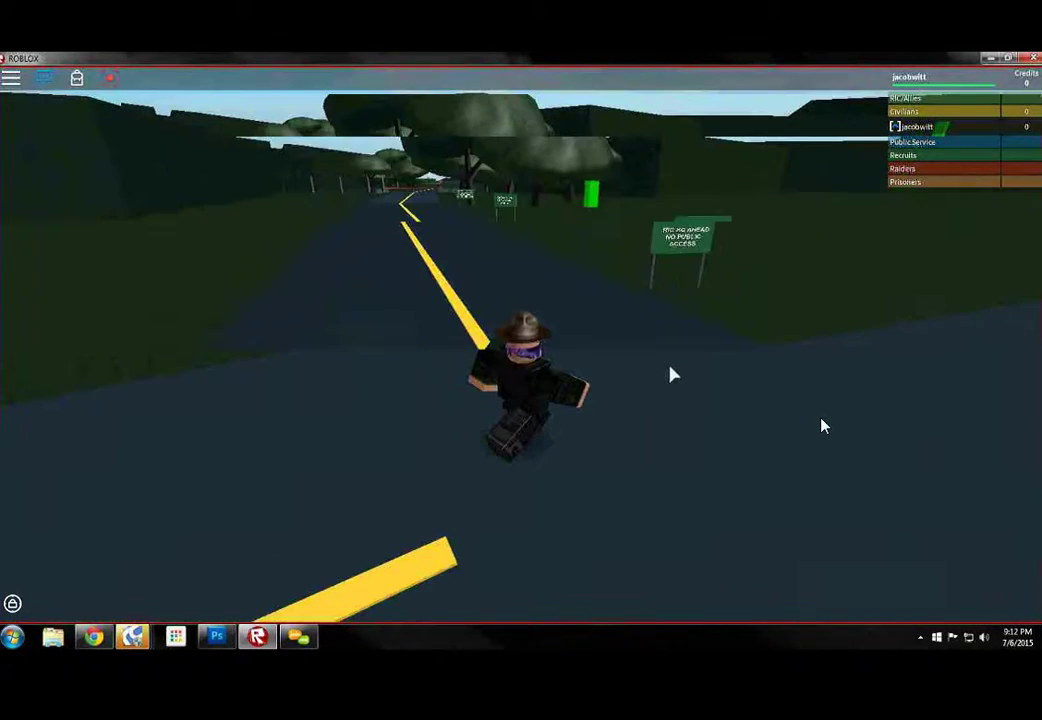
pyautogui.press('w')
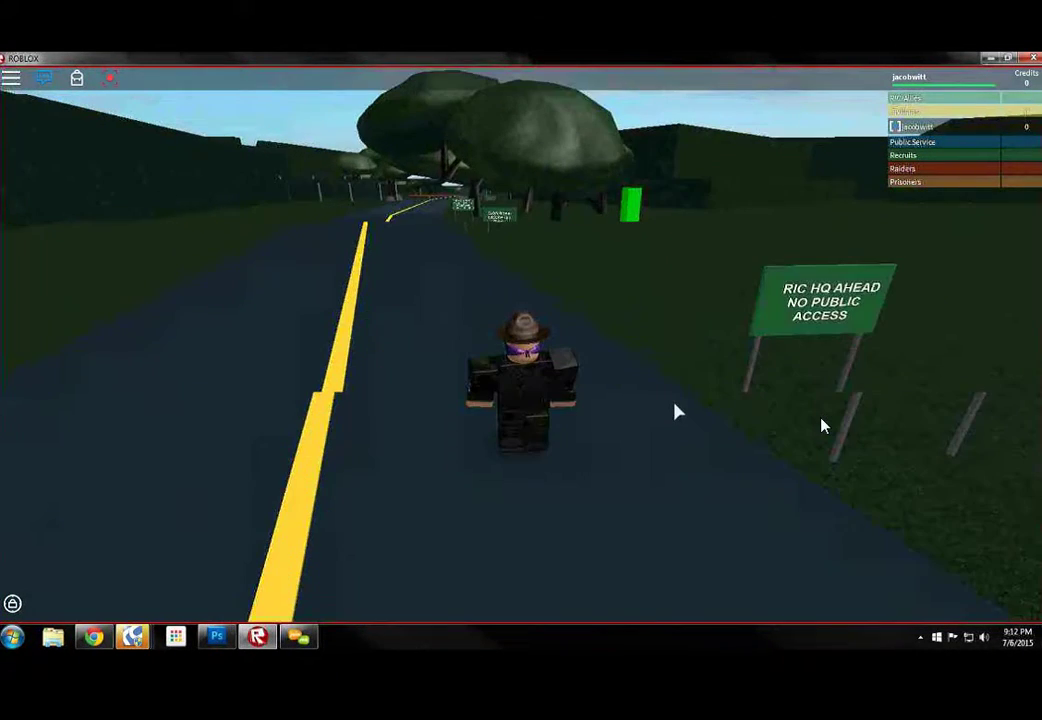
pyautogui.press('w')
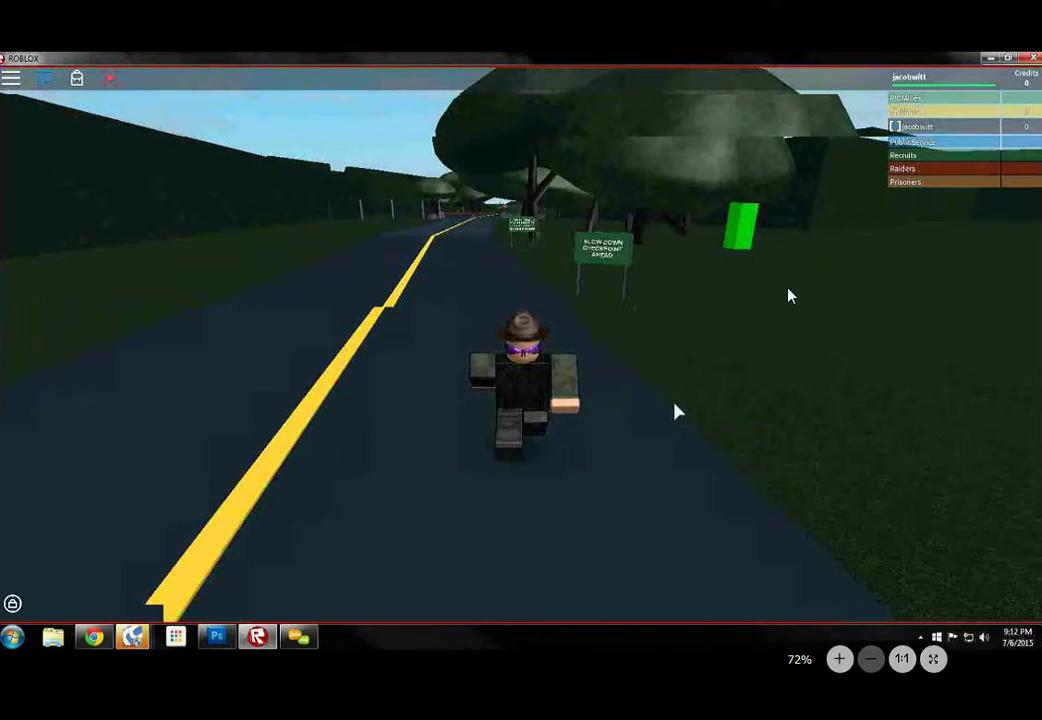
# Continue past the checkpoint warning signs up to the checkpoint gate
pyautogui.press('w')
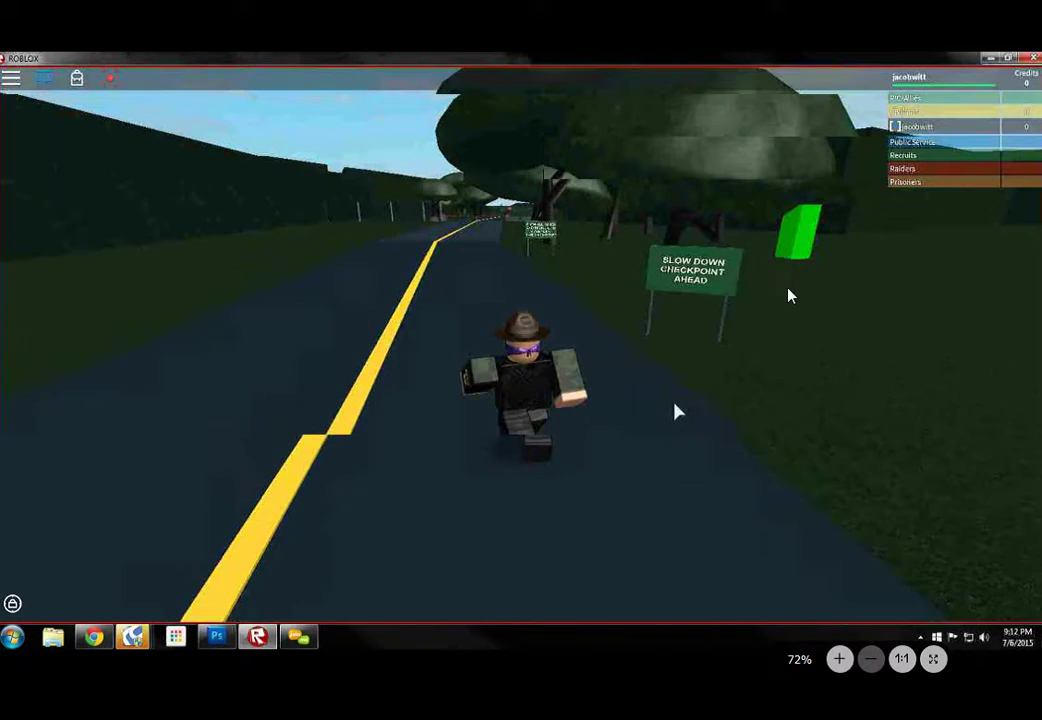
pyautogui.press('w')
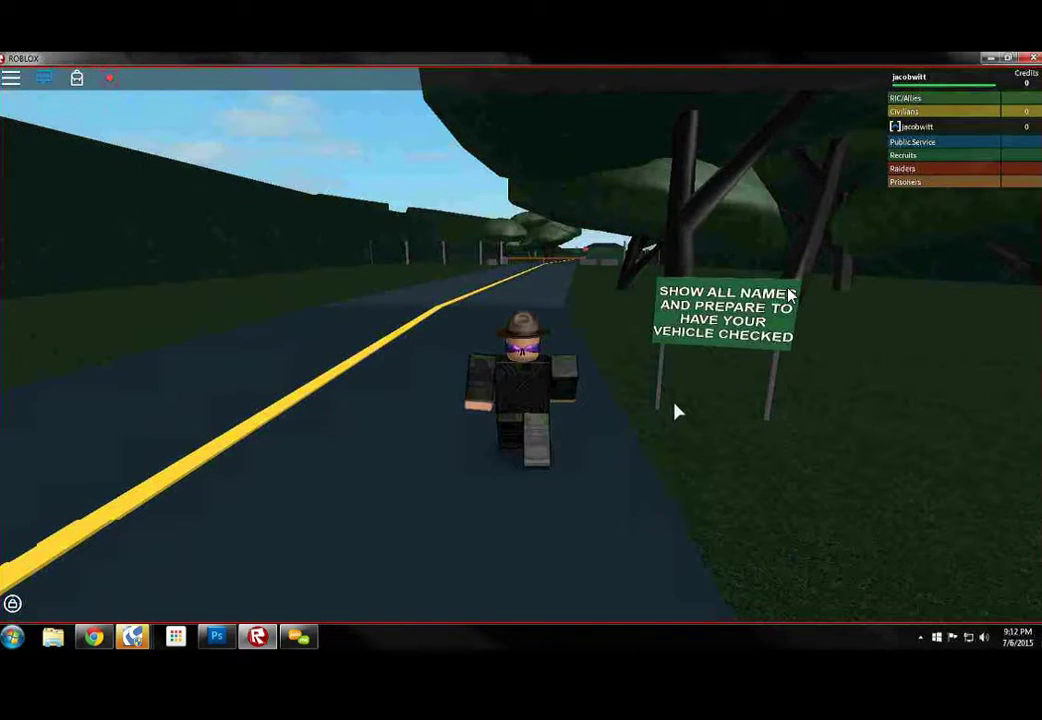
pyautogui.press('w')
pyautogui.press('w')
pyautogui.press('w')
pyautogui.press('w')
pyautogui.press('w')
pyautogui.press('w')
pyautogui.press('w')
pyautogui.press('w')
pyautogui.press('w')
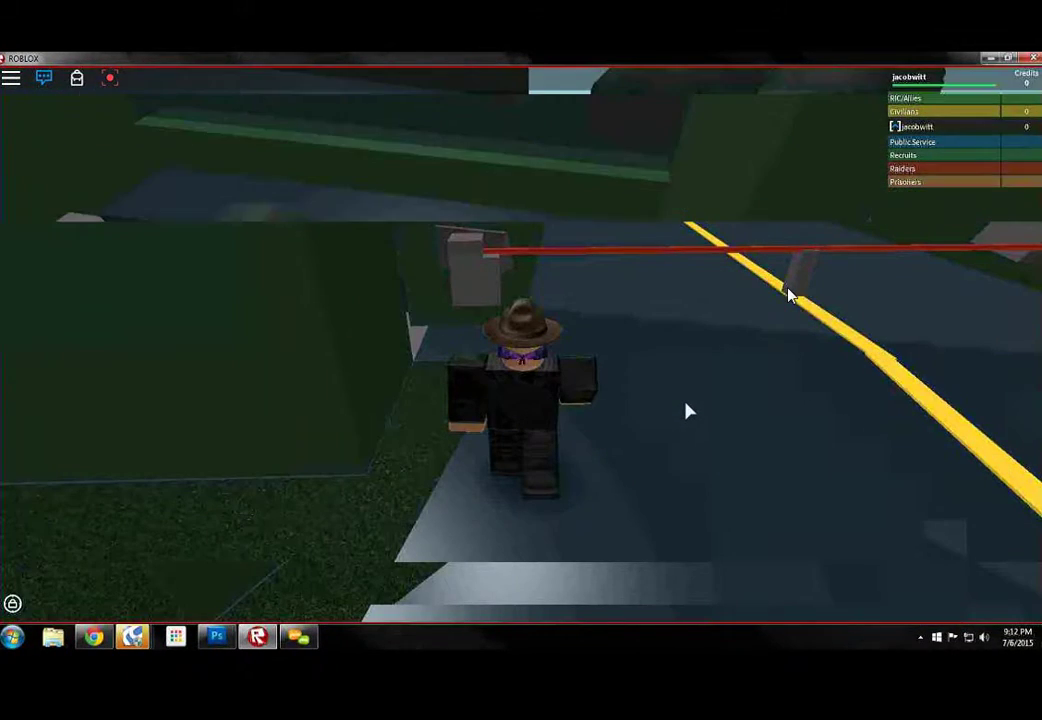
pyautogui.press('w')
pyautogui.press('w')
pyautogui.press('w')
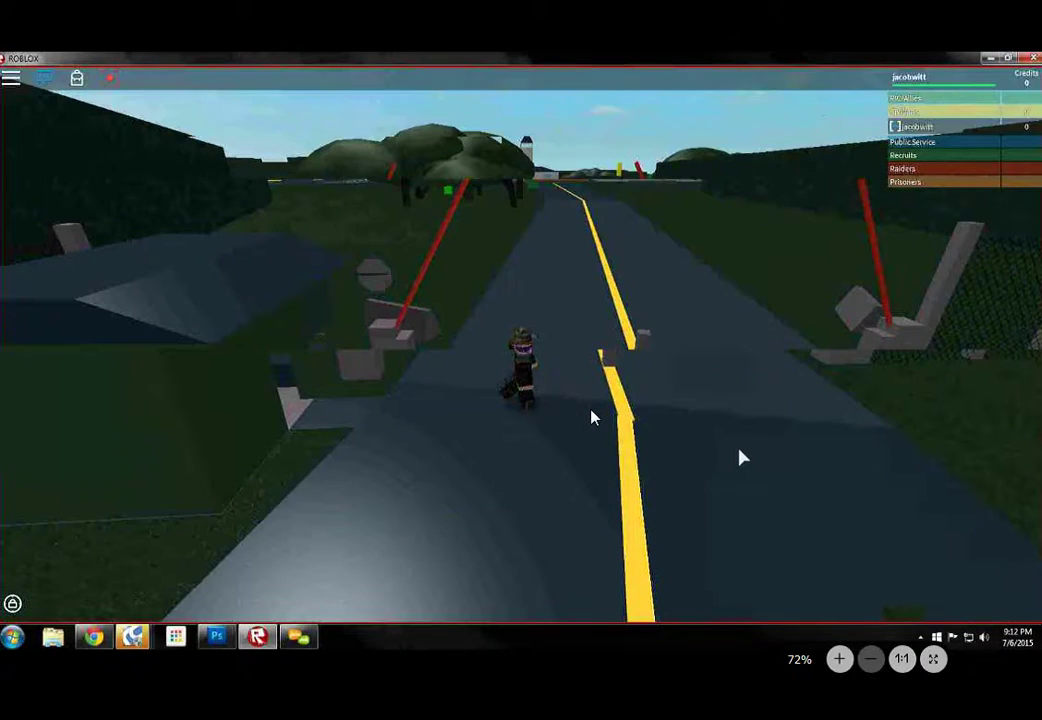
pyautogui.scroll(-3, 591, 417)
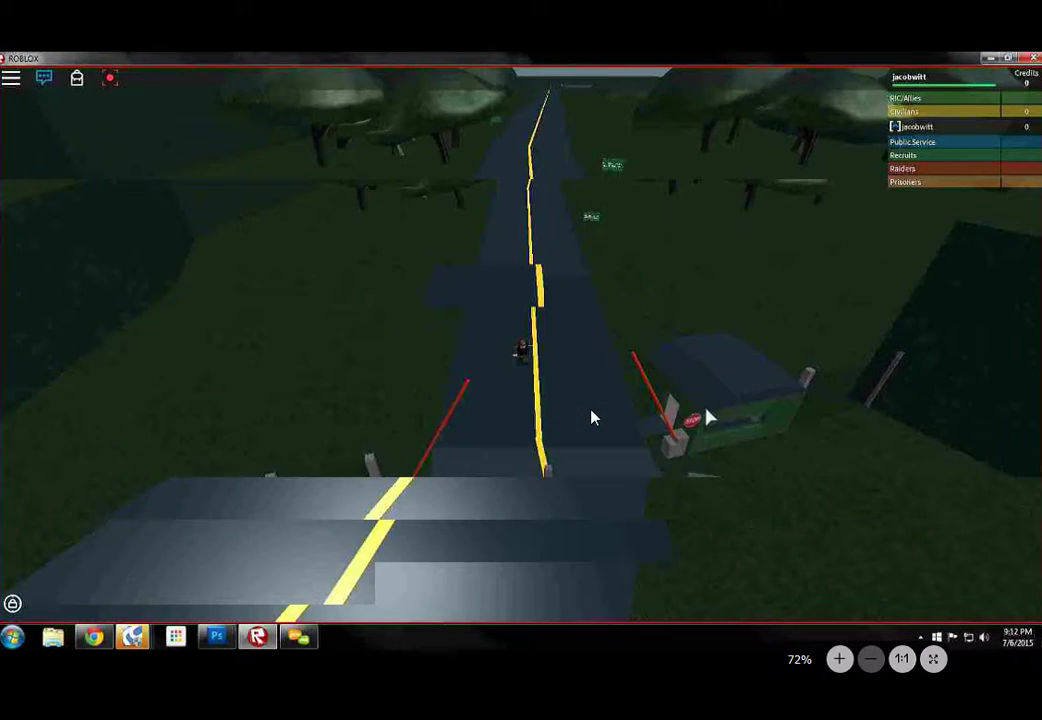
pyautogui.scroll(-4, 591, 417)
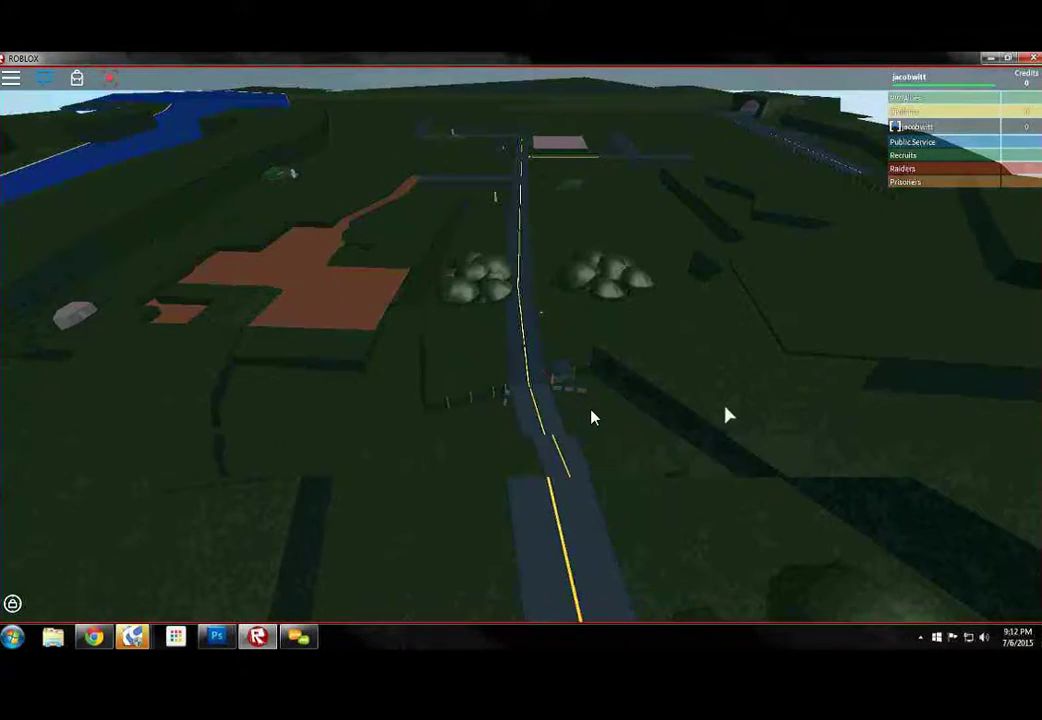
pyautogui.scroll(3, 591, 417)
pyautogui.scroll(-3, 591, 417)
pyautogui.scroll(4, 591, 417)
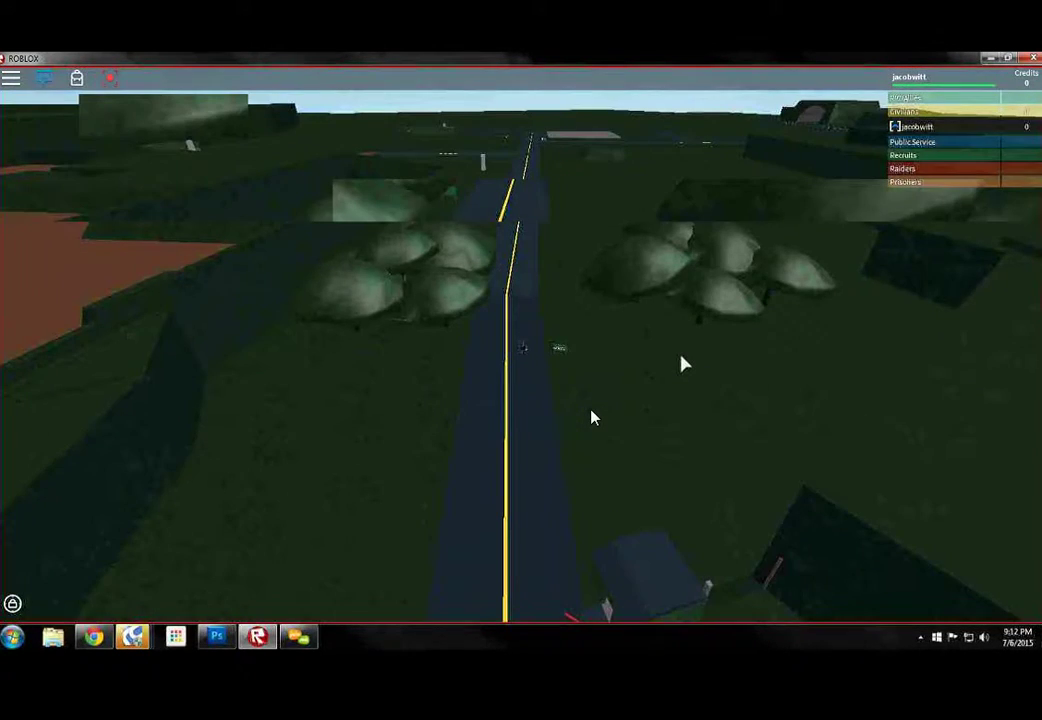
pyautogui.scroll(4, 591, 417)
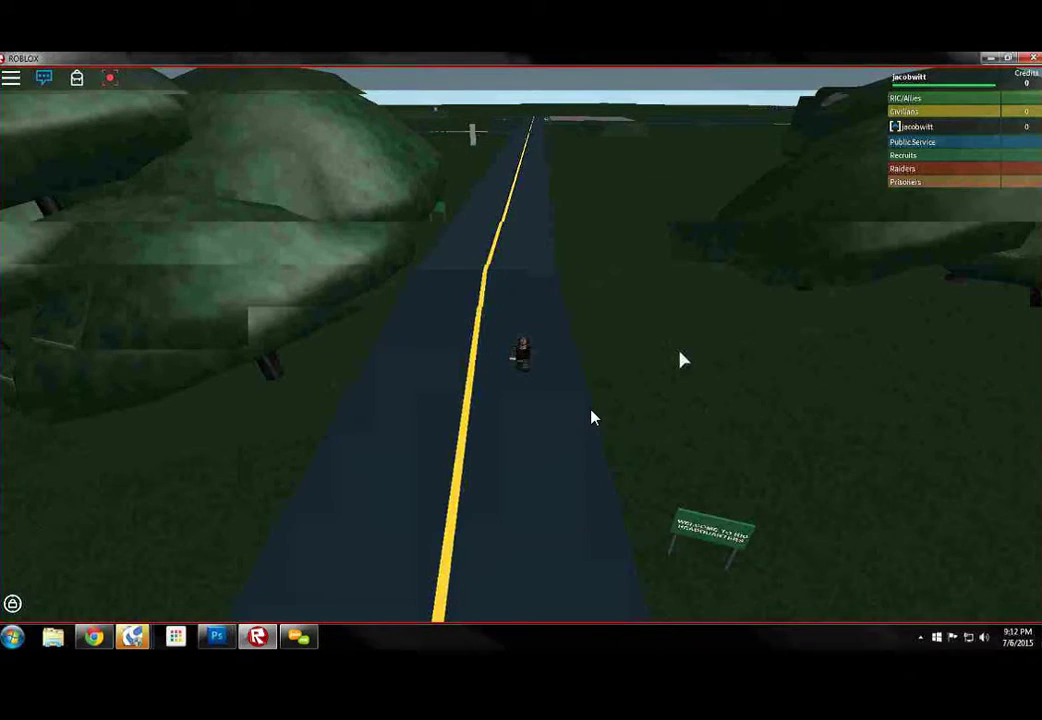
# Walk beyond the checkpoint along the road across the open fields
pyautogui.press('w')
pyautogui.scroll(-3, 591, 417)
pyautogui.scroll(-2, 591, 417)
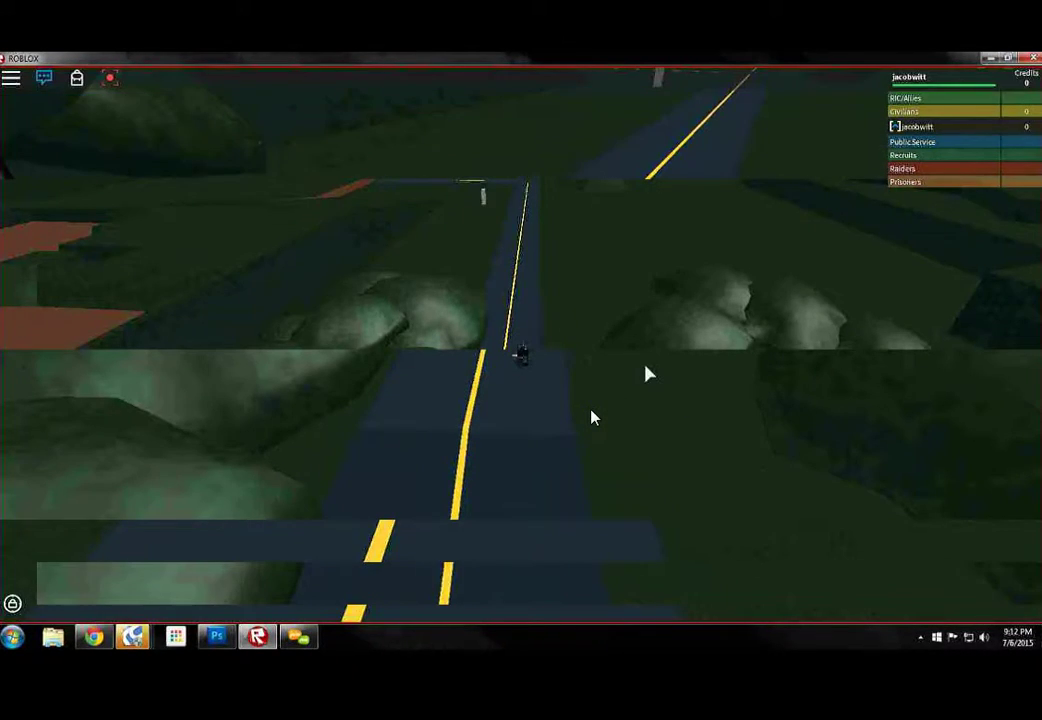
pyautogui.scroll(3, 591, 417)
pyautogui.scroll(2, 591, 417)
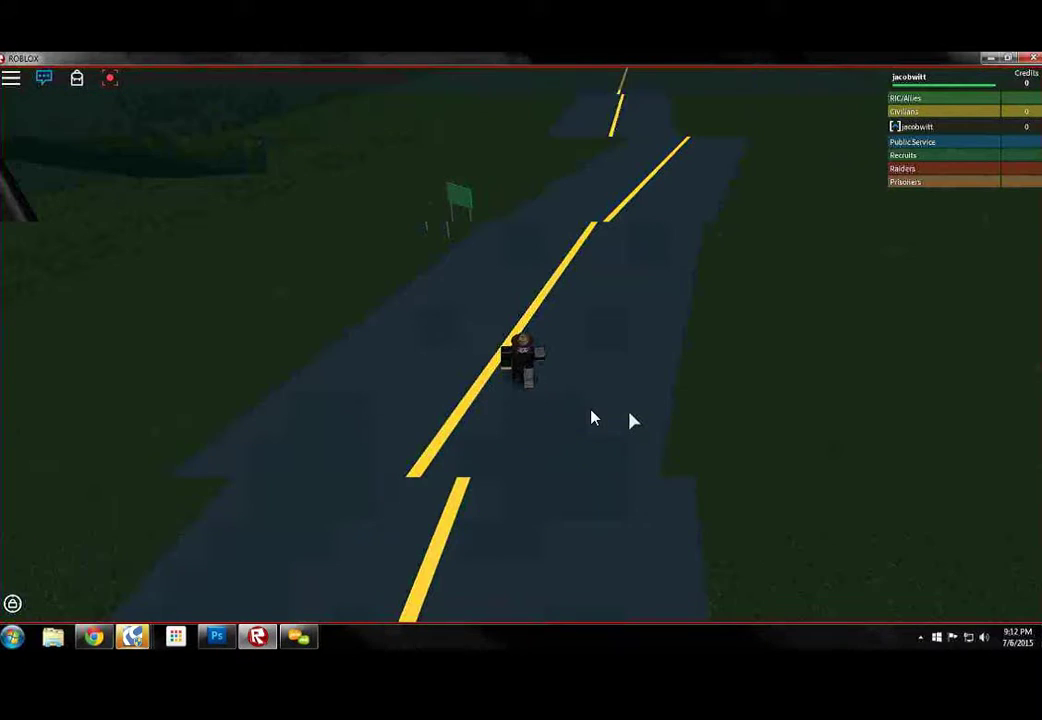
pyautogui.press('w')
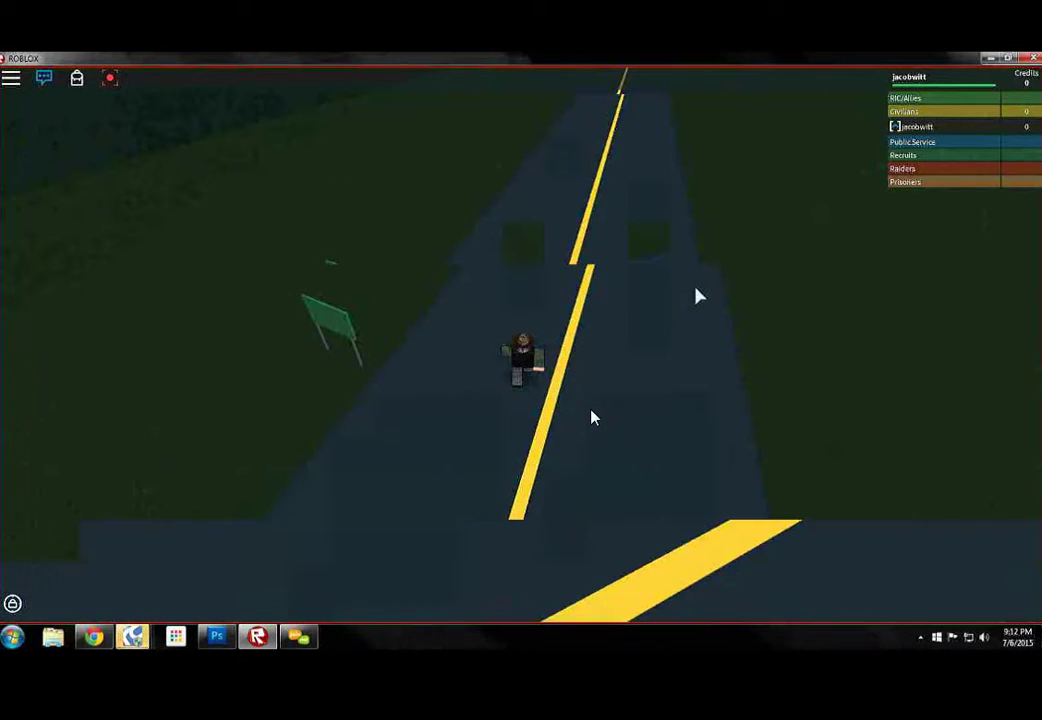
pyautogui.scroll(3, 591, 417)
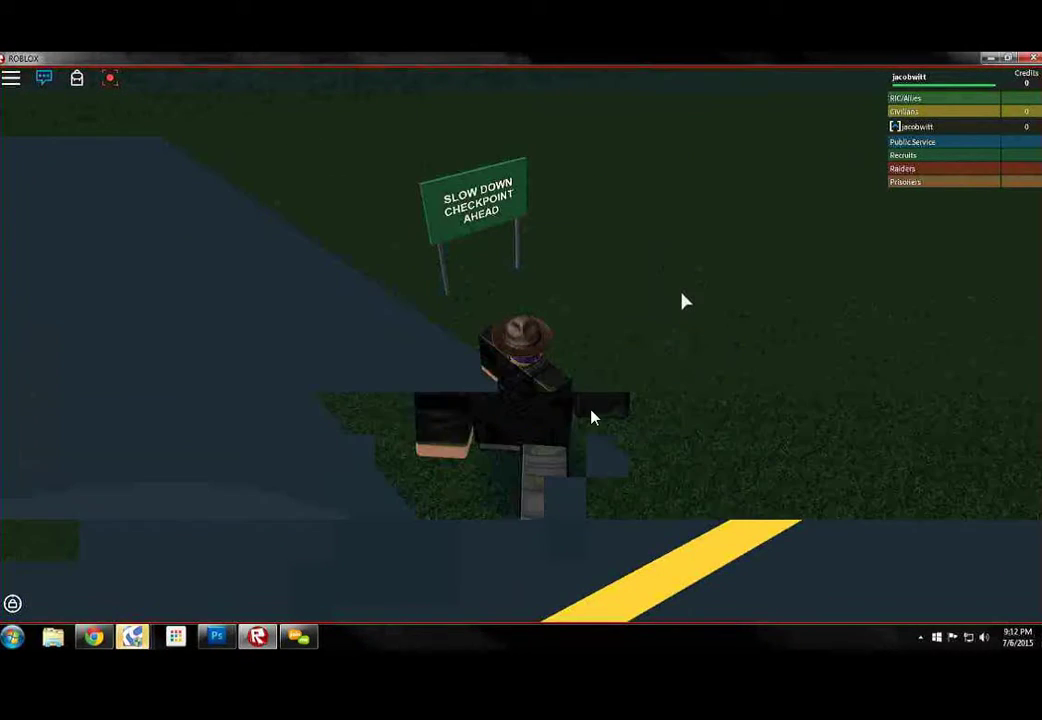
pyautogui.scroll(3, 591, 417)
pyautogui.scroll(3, 591, 417)
pyautogui.scroll(-5, 591, 417)
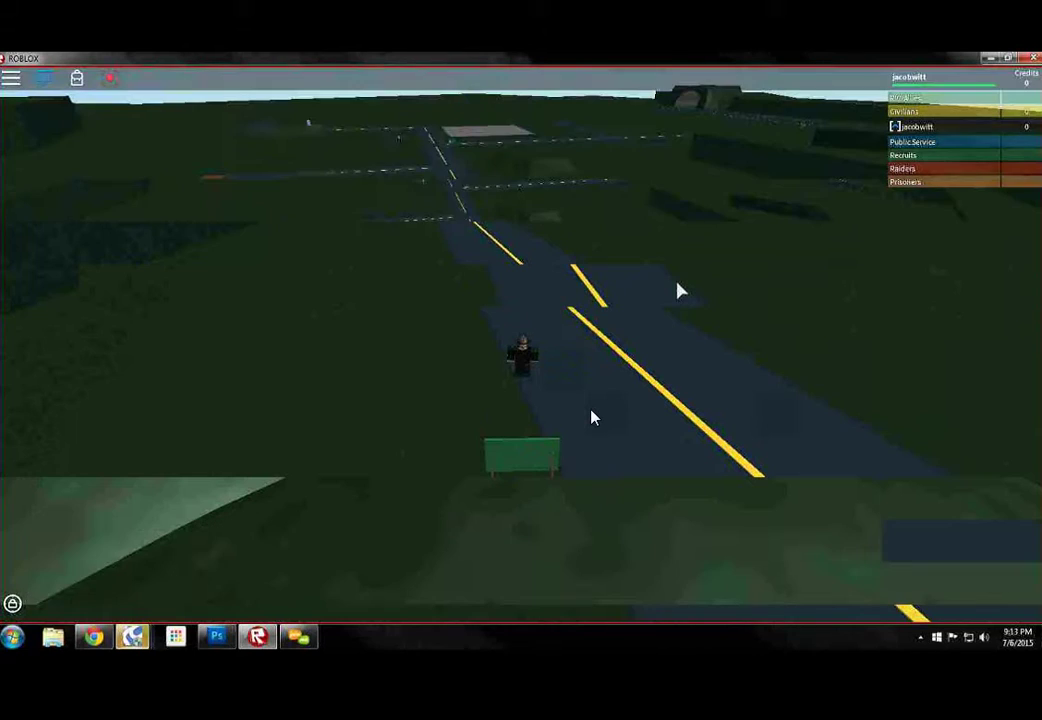
pyautogui.scroll(-5, 591, 417)
pyautogui.press('w')
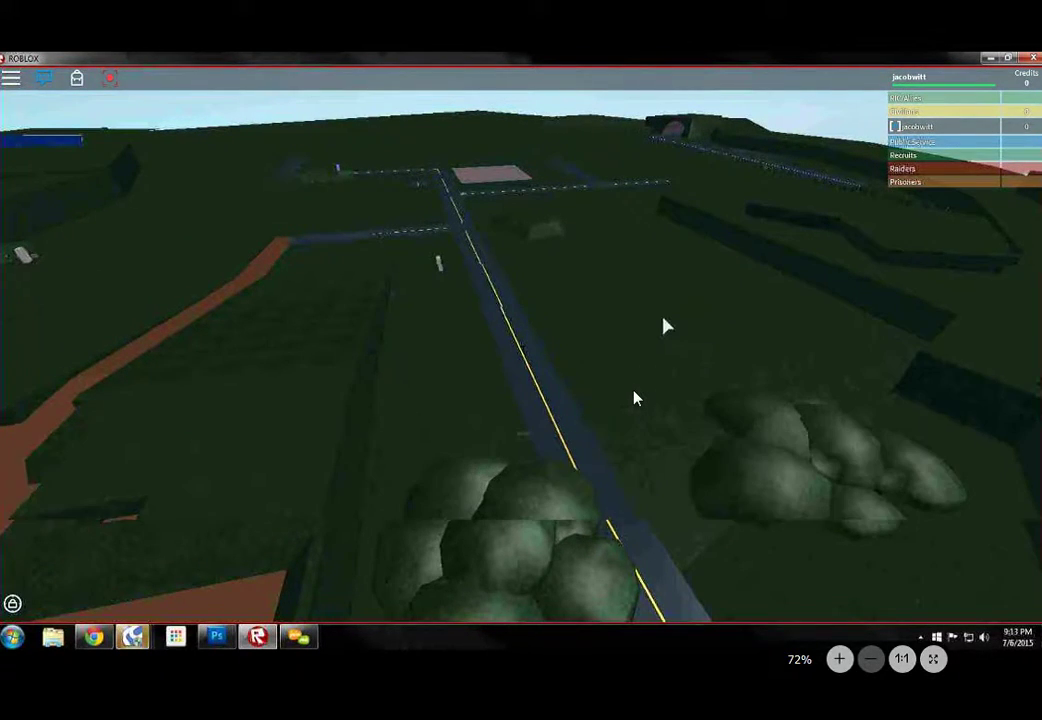
pyautogui.press('w')
pyautogui.press('w')
pyautogui.press('w')
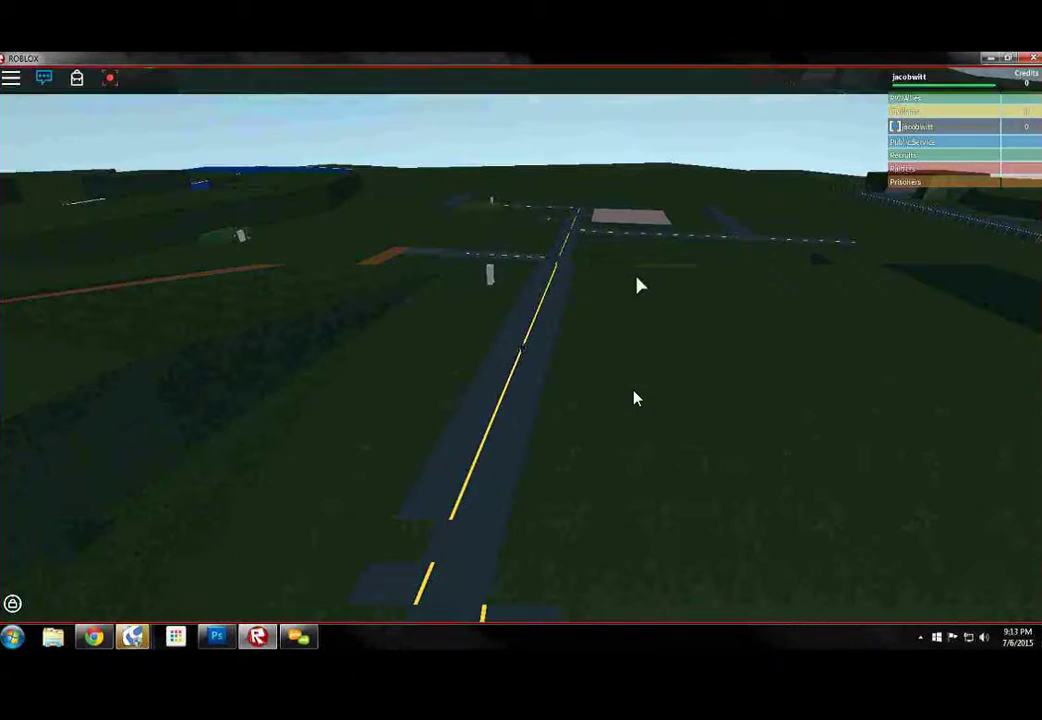
pyautogui.press('w')
# Head down the road to the junction and up to the direction sign
pyautogui.press('w')
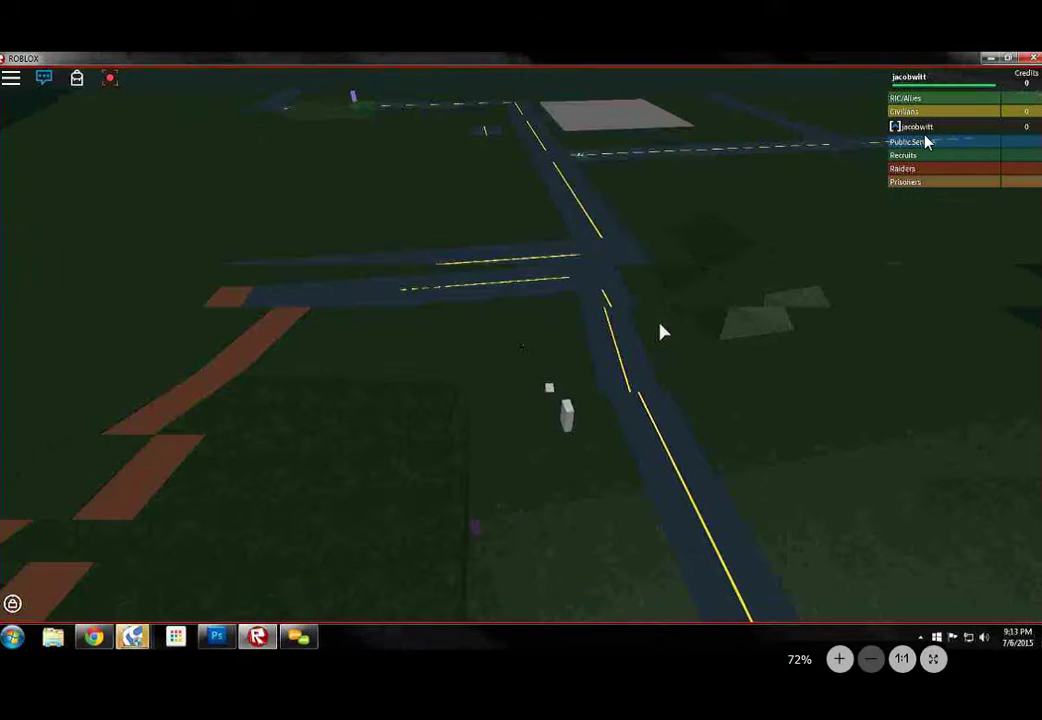
pyautogui.press('w')
pyautogui.press('w')
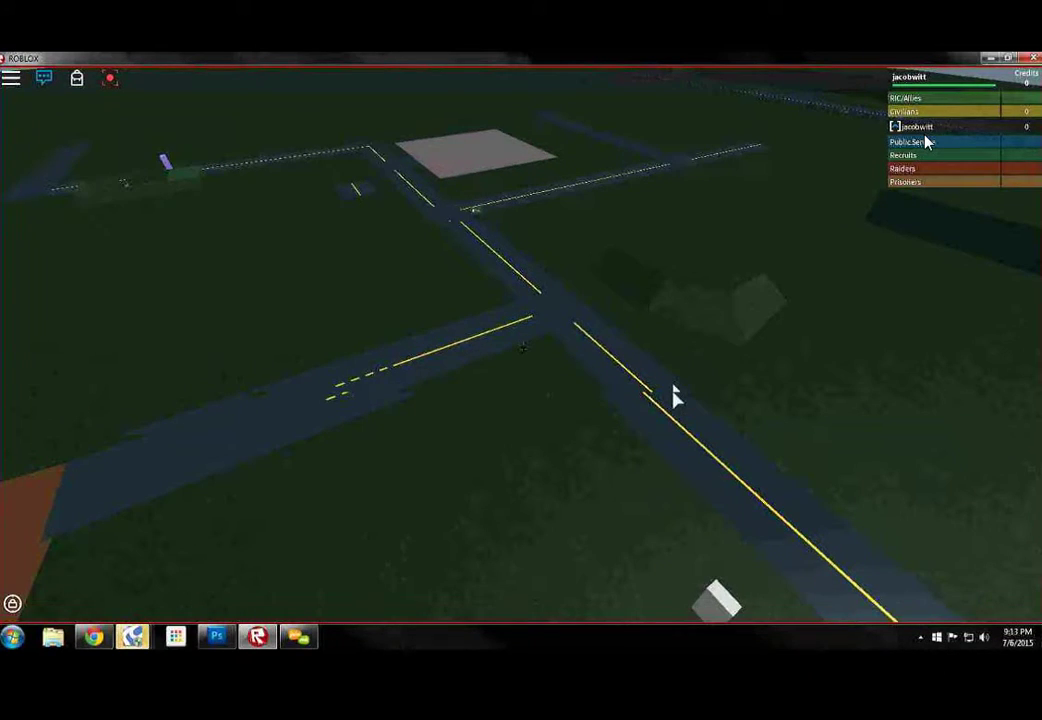
pyautogui.press('w')
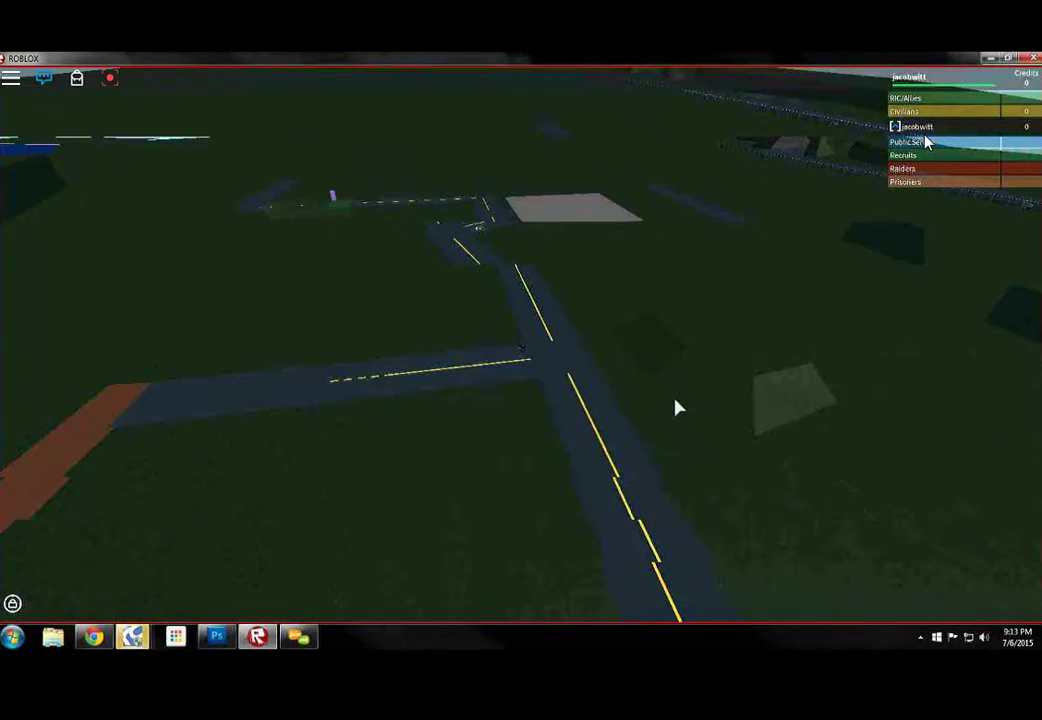
pyautogui.press('w')
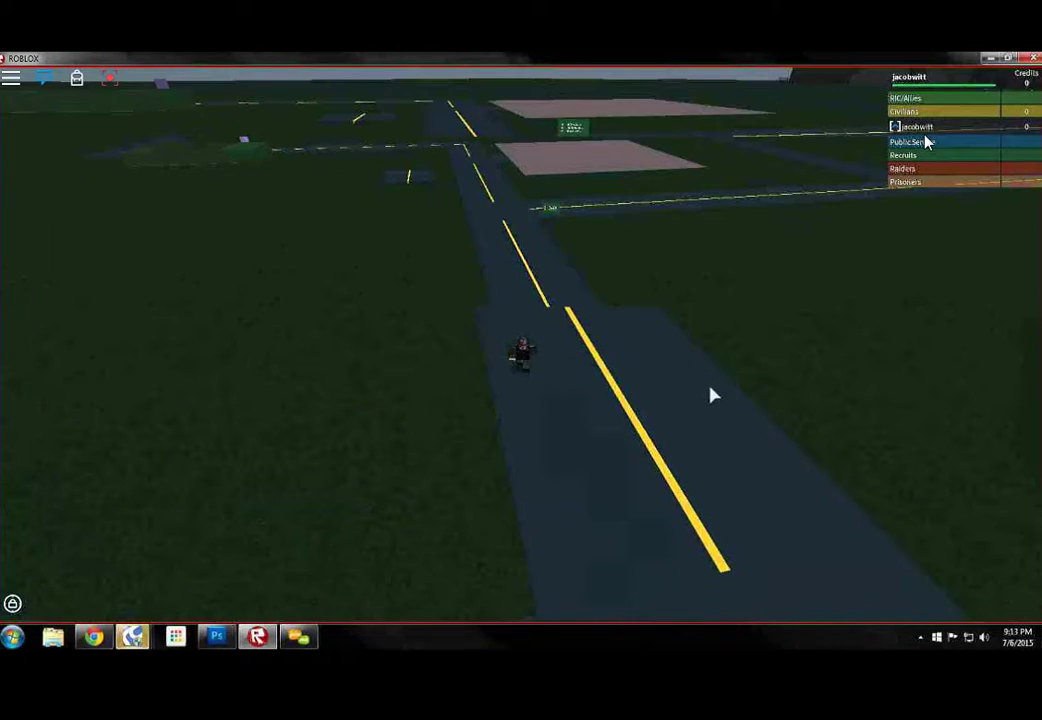
pyautogui.press('w')
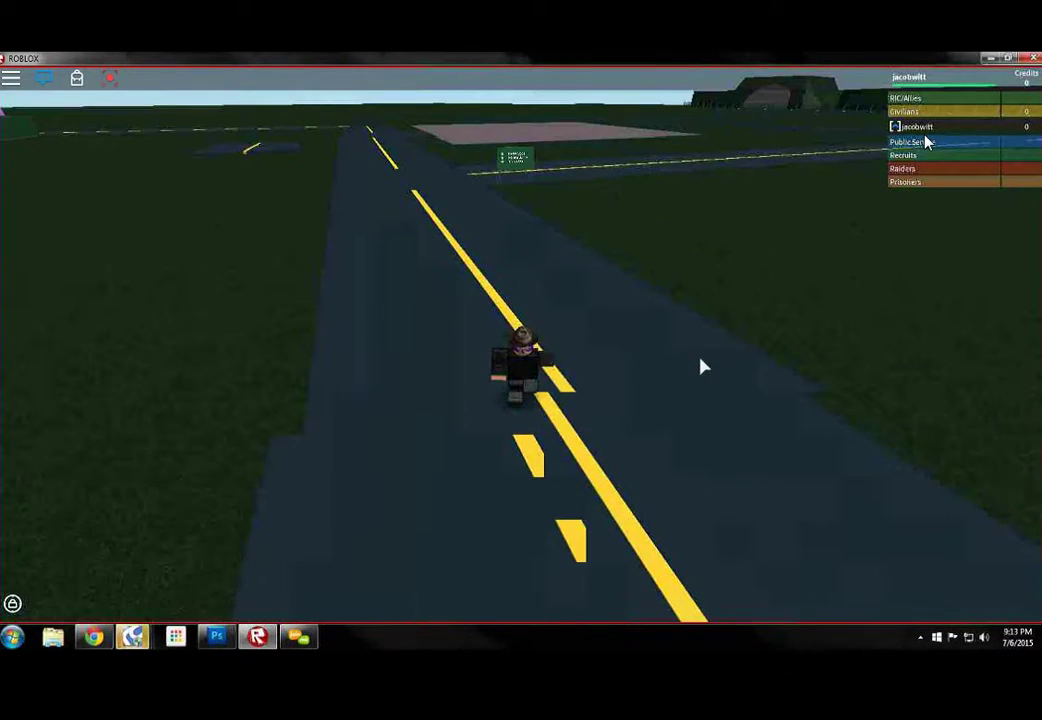
pyautogui.press('w')
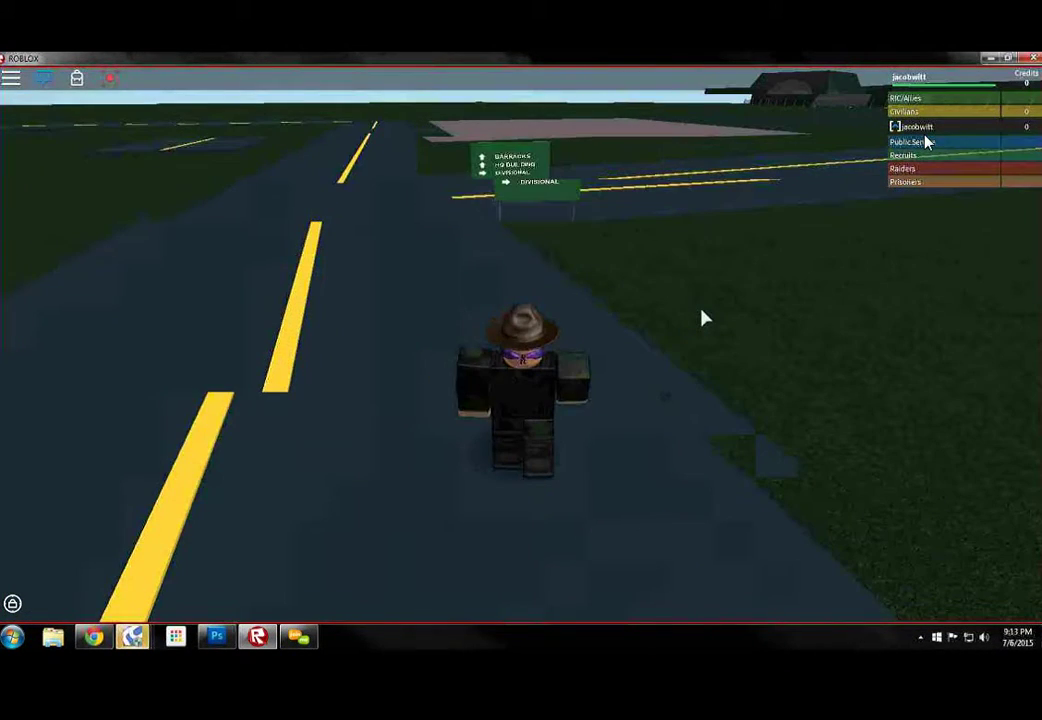
pyautogui.press('w')
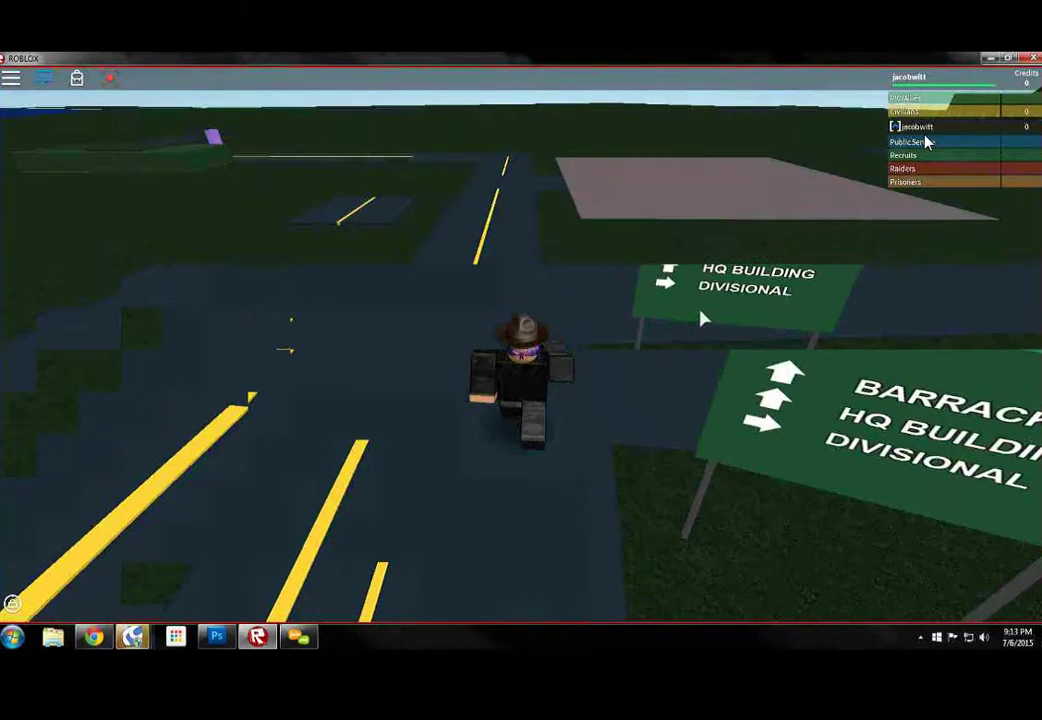
pyautogui.scroll(-5, 702, 318)
# Walk through the junction past the pink pad and onto the airfield
pyautogui.press('w')
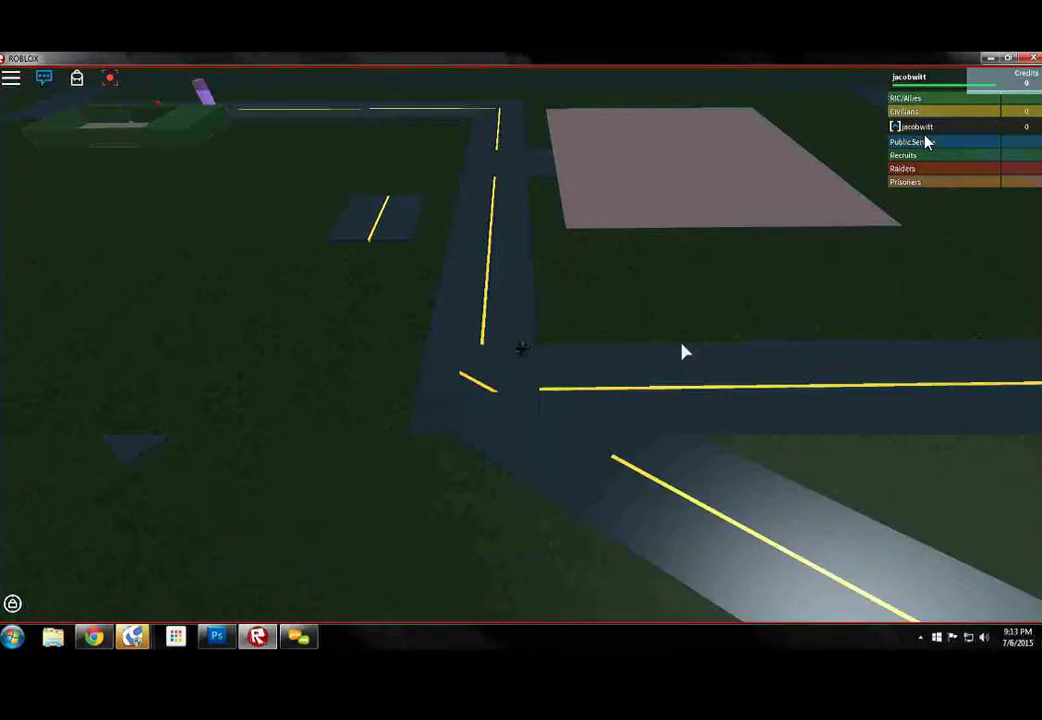
pyautogui.press('w')
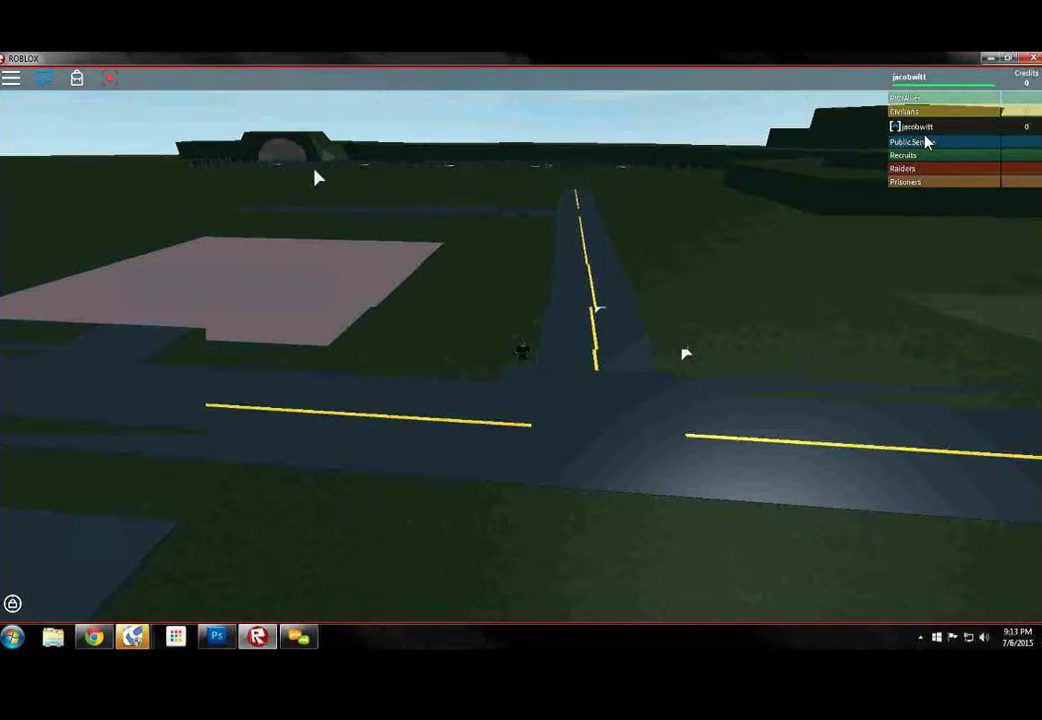
pyautogui.press('w')
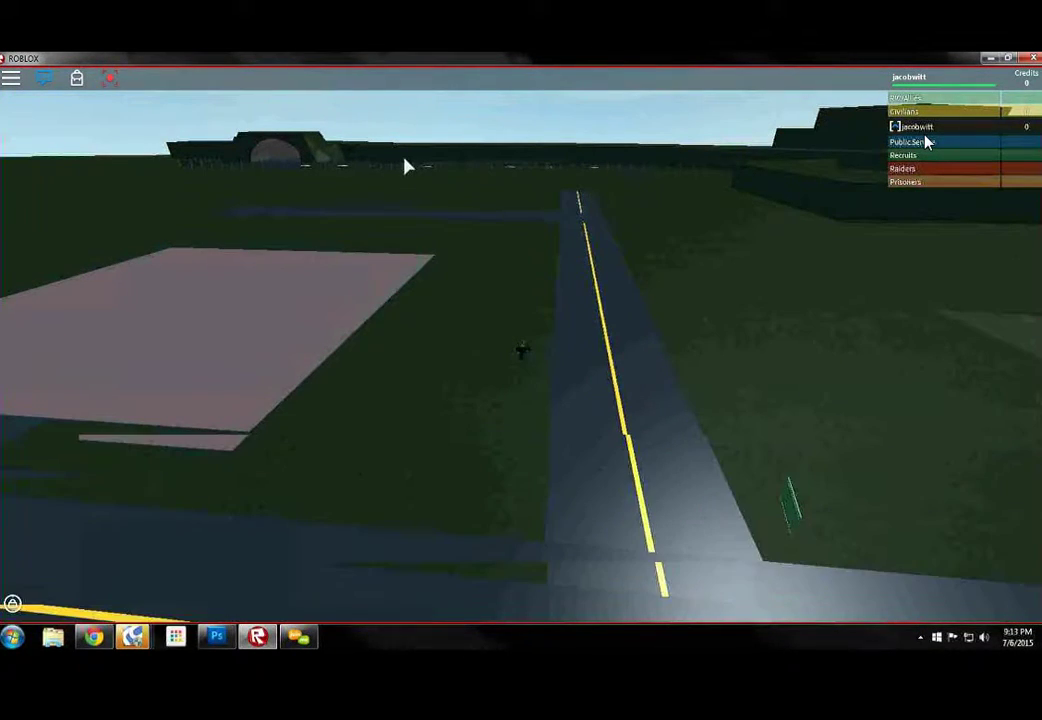
pyautogui.press('w')
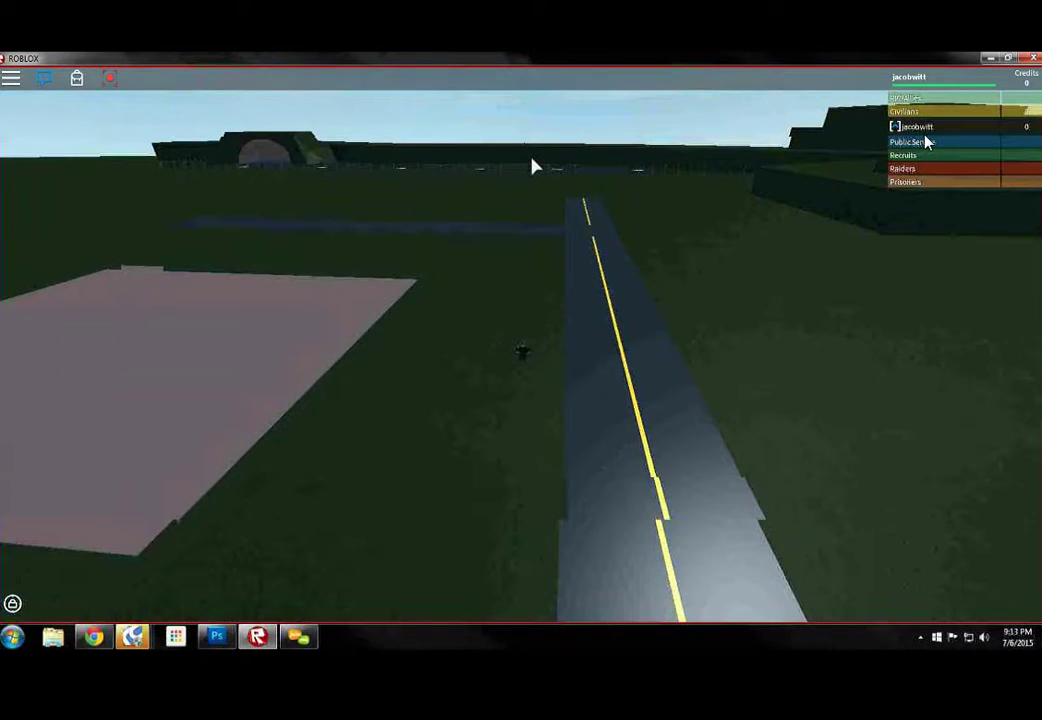
pyautogui.press('w')
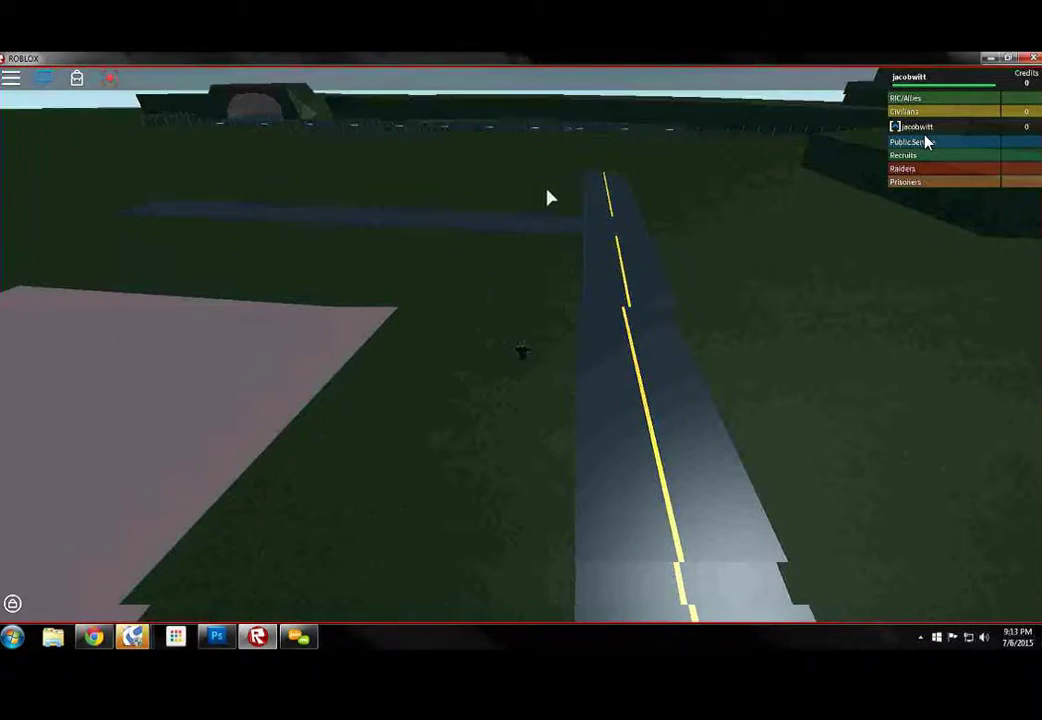
pyautogui.scroll(-4, 548, 198)
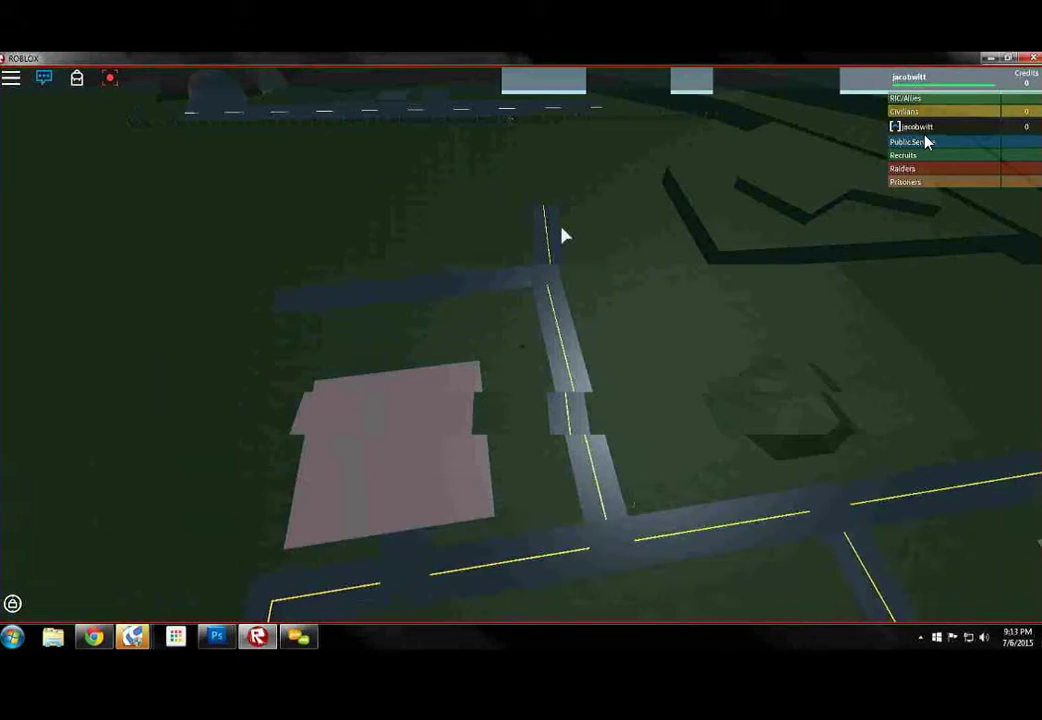
pyautogui.press('w')
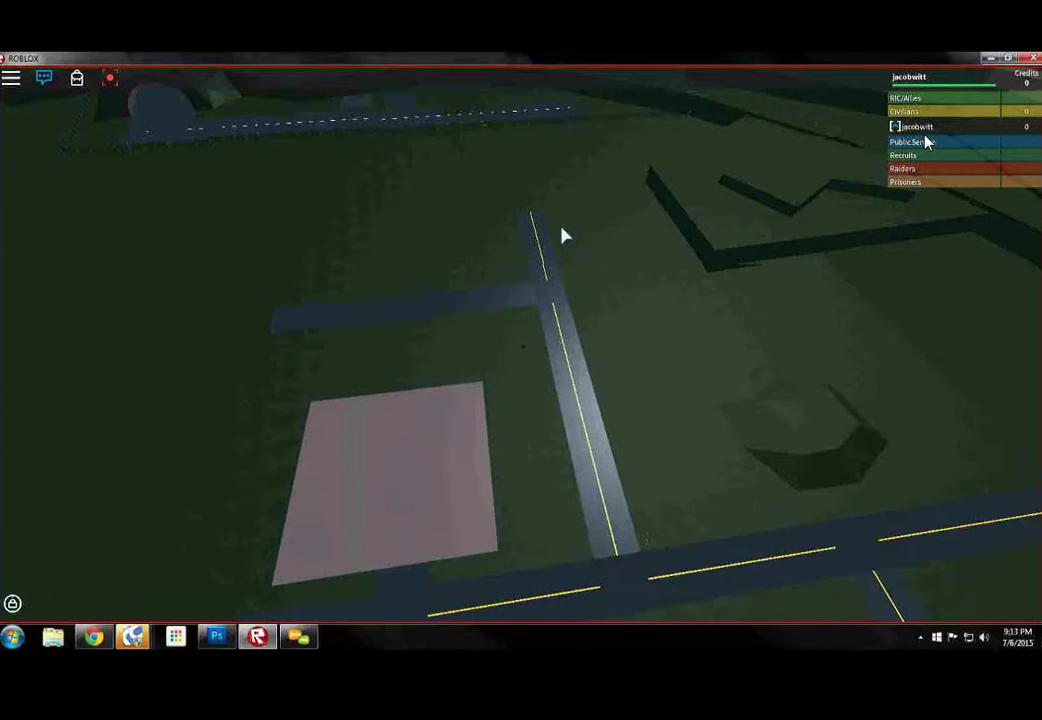
pyautogui.press('w')
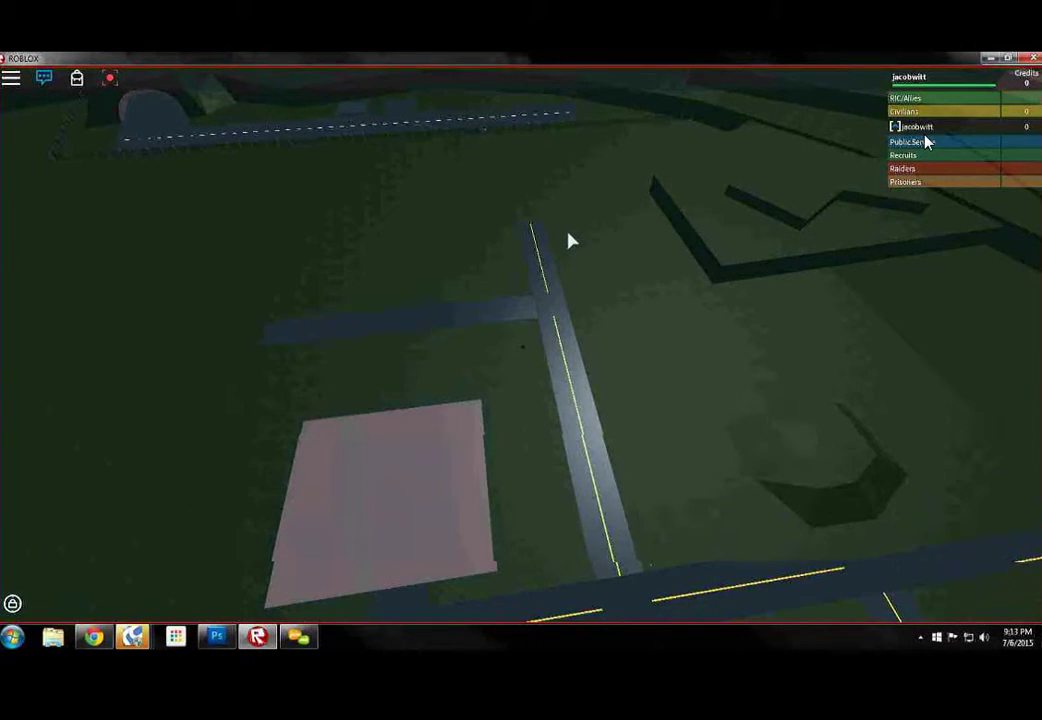
# Tilt and rotate the camera over the road intersection toward the perimeter fence
pyautogui.rightClick(575, 236)
pyautogui.rightClick(557, 204)
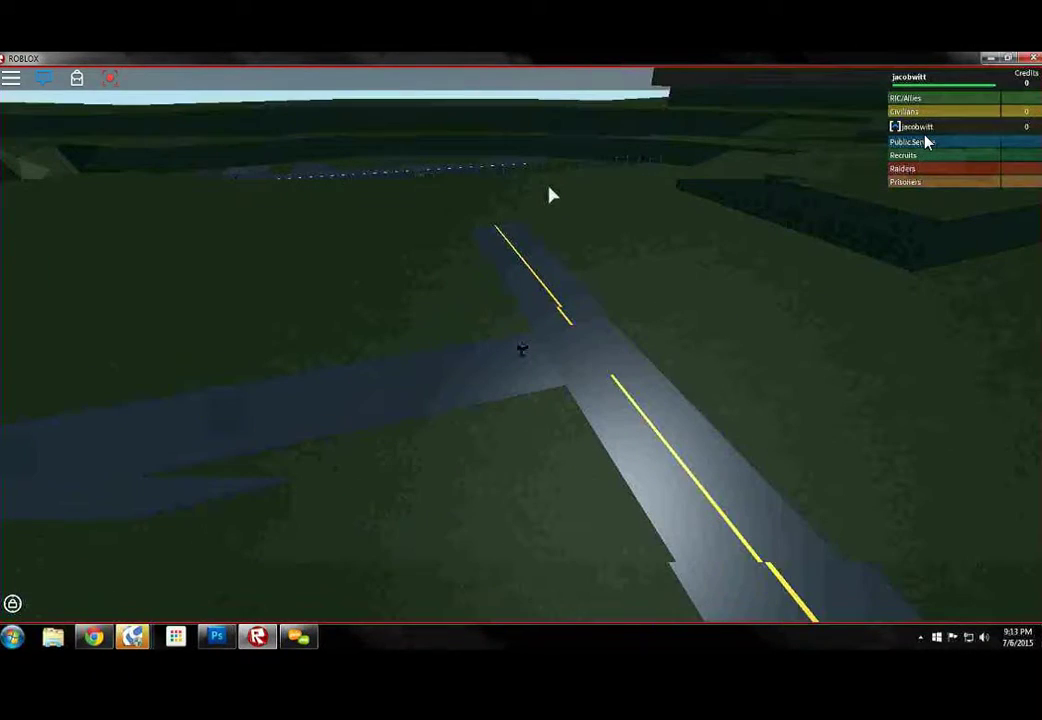
pyautogui.scroll(-3, 532, 210)
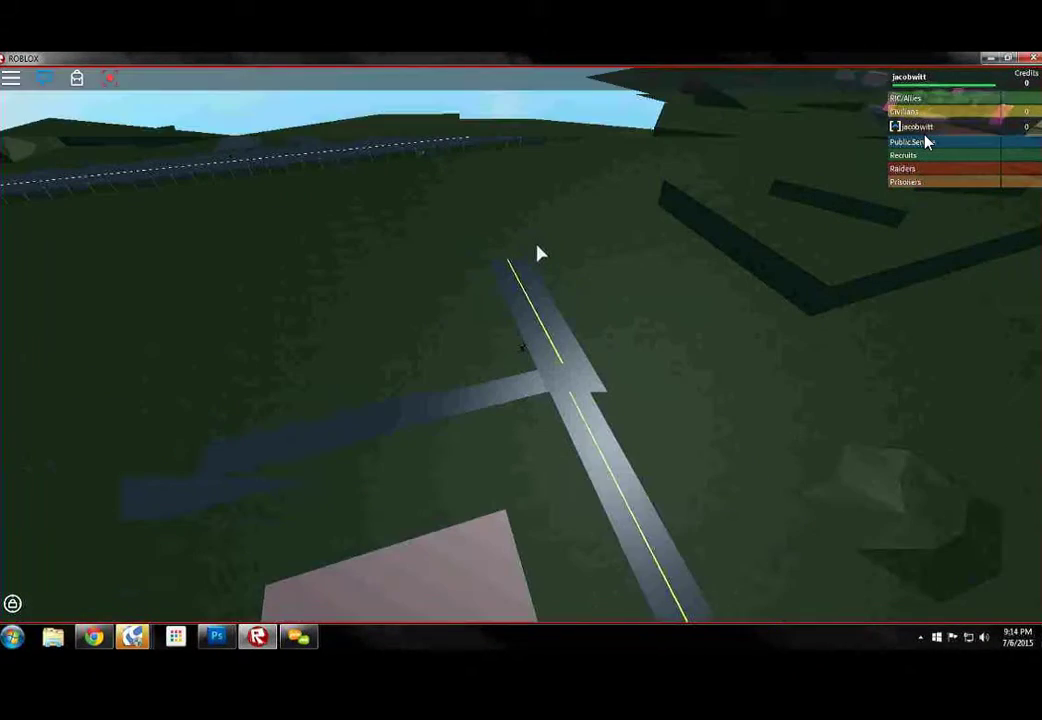
pyautogui.rightClick(556, 270)
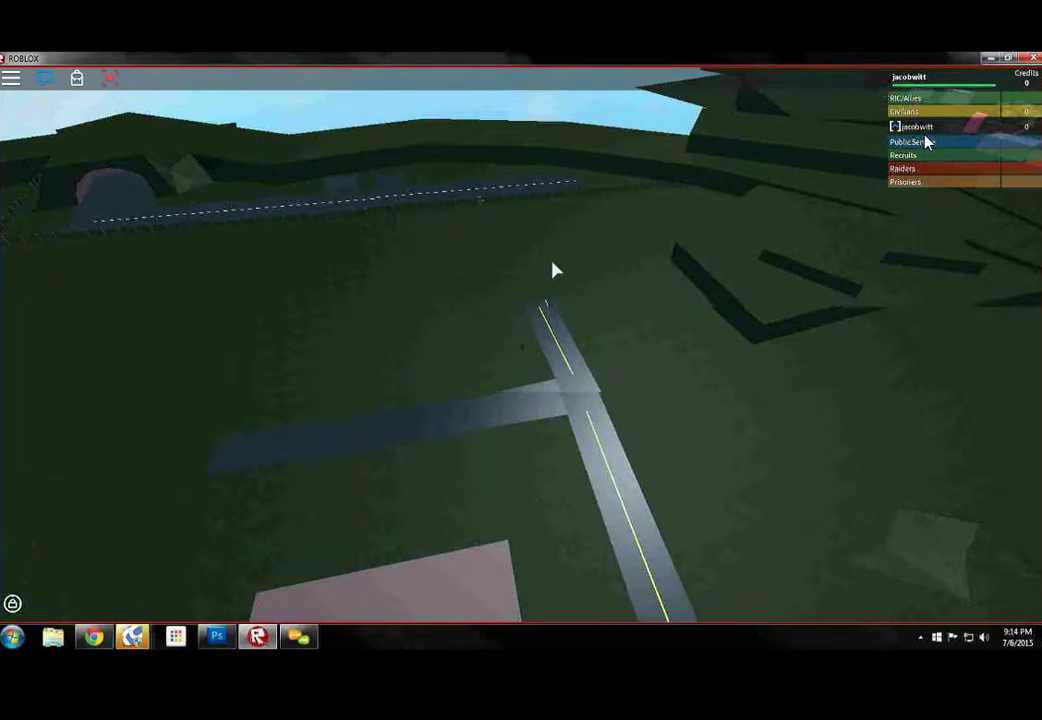
pyautogui.scroll(1, 556, 270)
pyautogui.scroll(3, 556, 270)
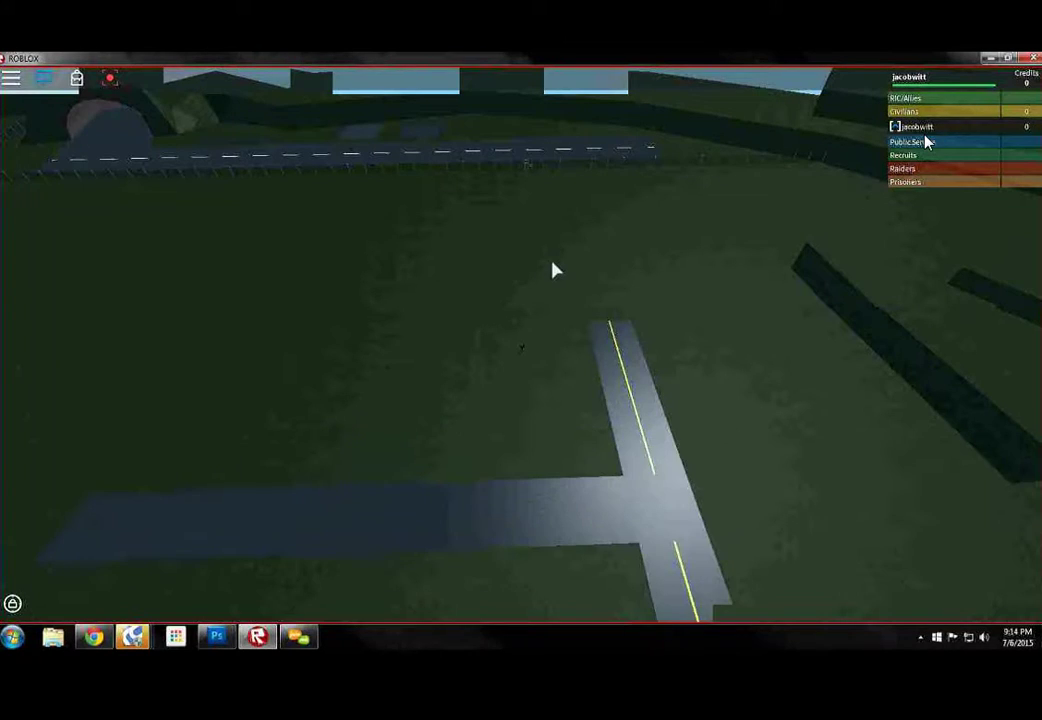
pyautogui.rightClick(576, 277)
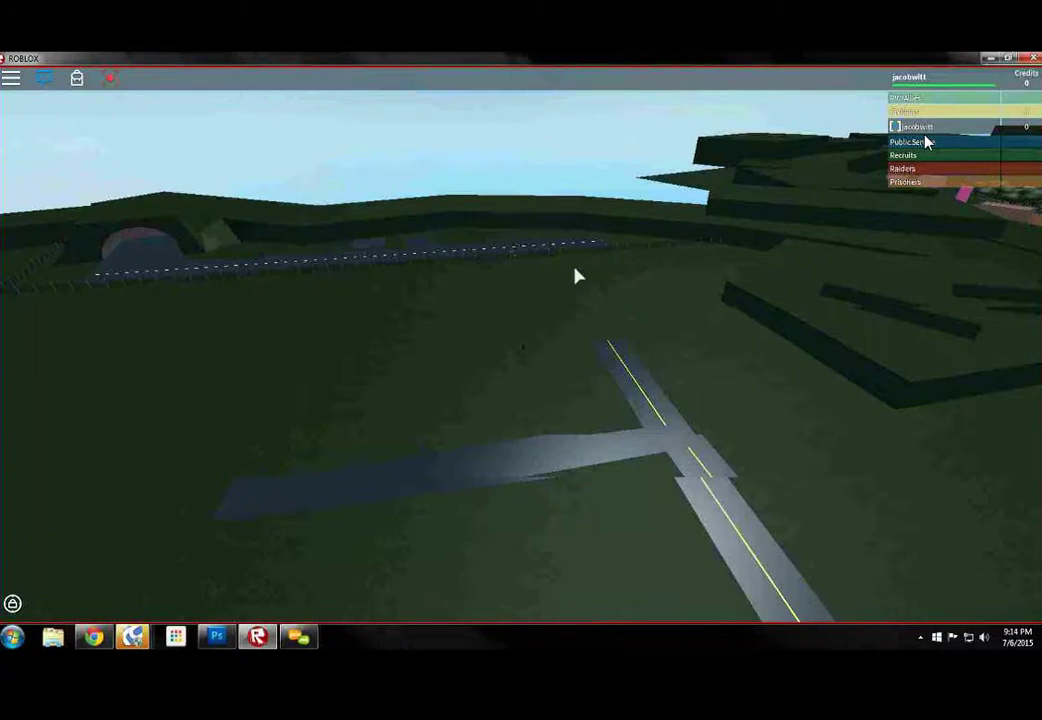
pyautogui.moveTo(576, 277); pyautogui.dragTo(591, 290)
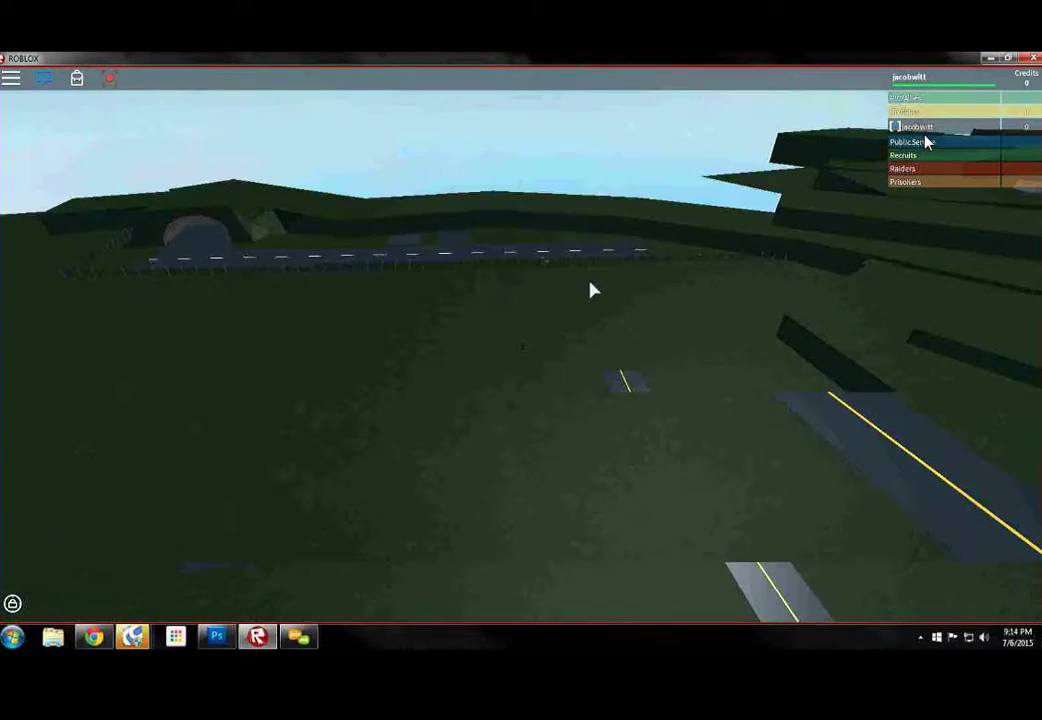
pyautogui.scroll(3, 591, 290)
pyautogui.scroll(2, 625, 268)
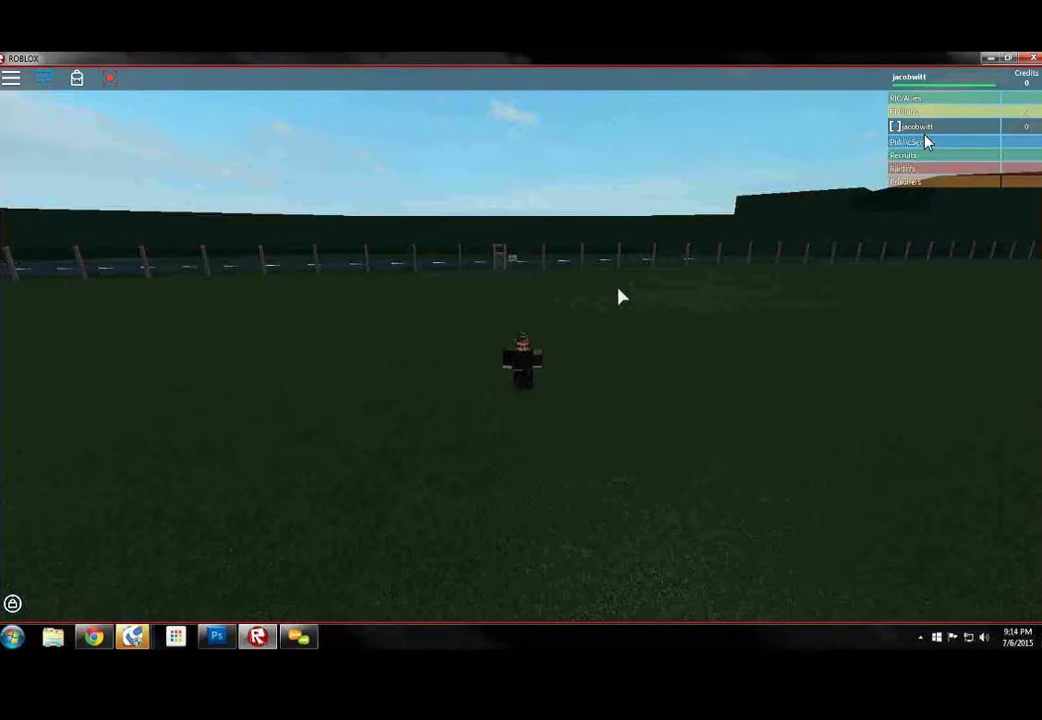
pyautogui.scroll(3, 619, 296)
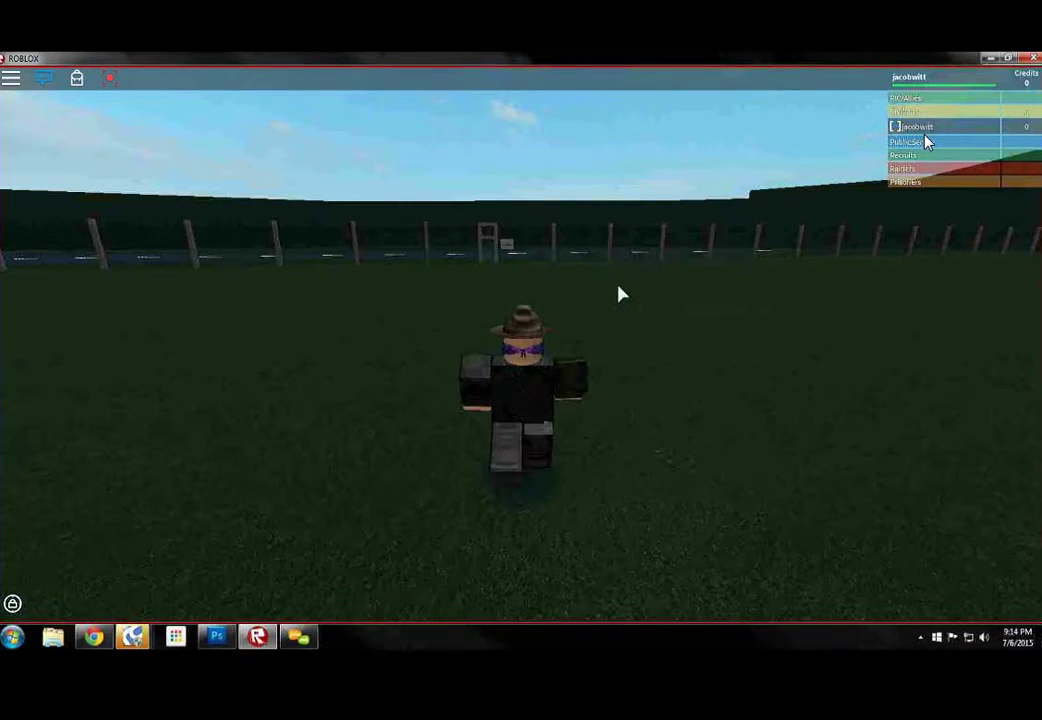
# Walk to the fence gate beside the AIRFIELD [AIRFORCE ONLY] sign
pyautogui.press('w')
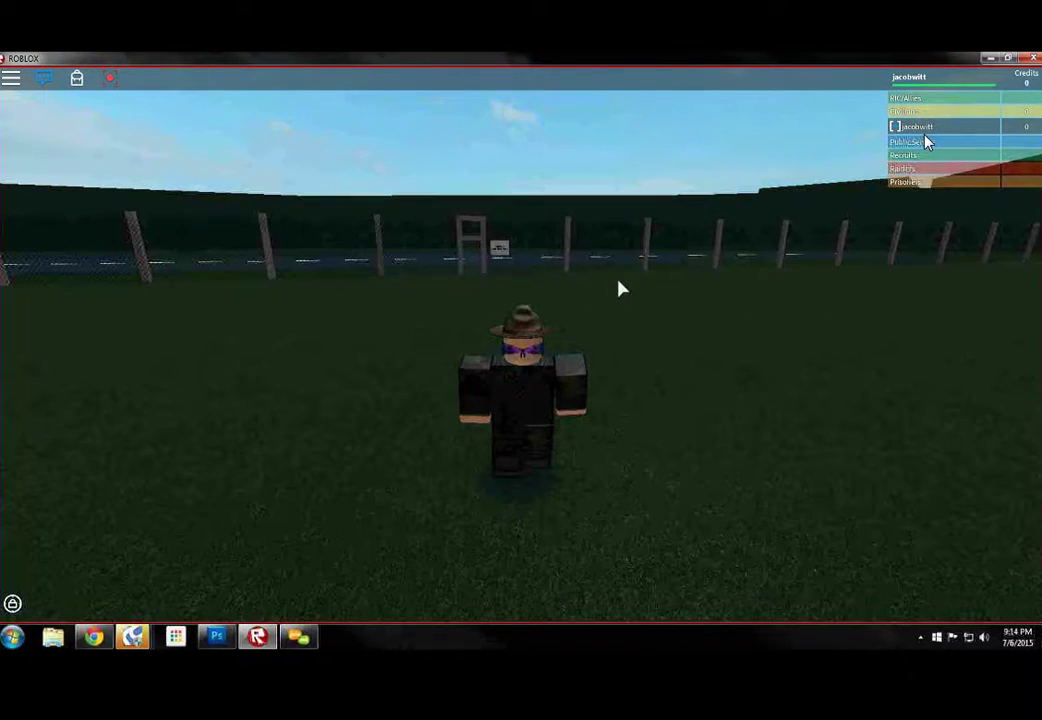
pyautogui.press('w')
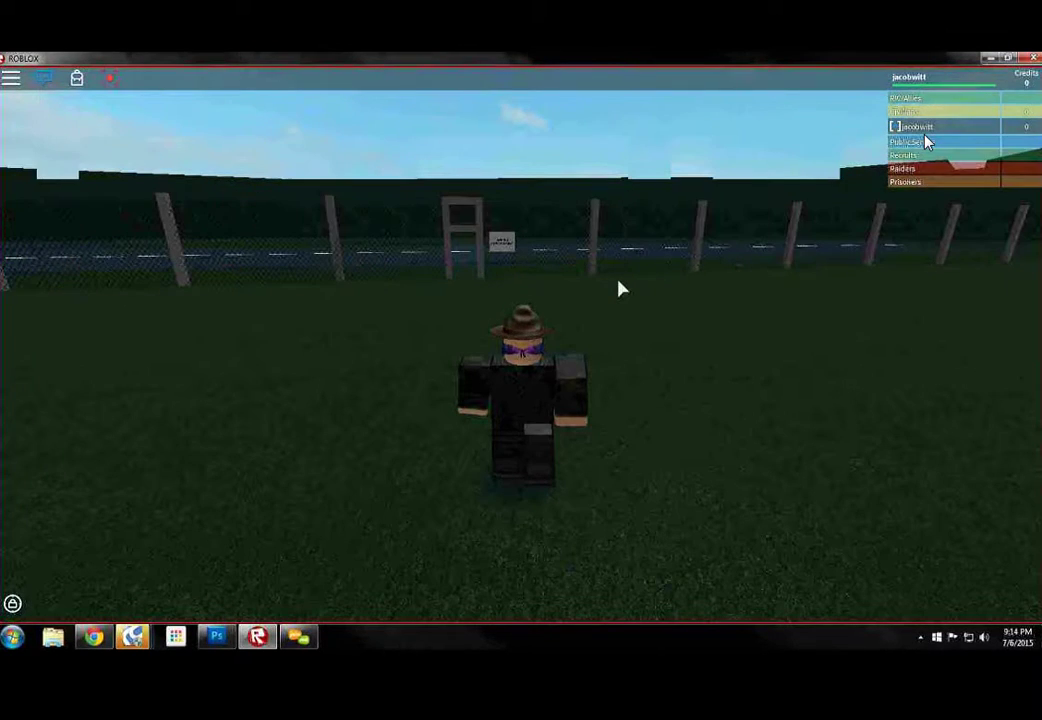
pyautogui.press('w')
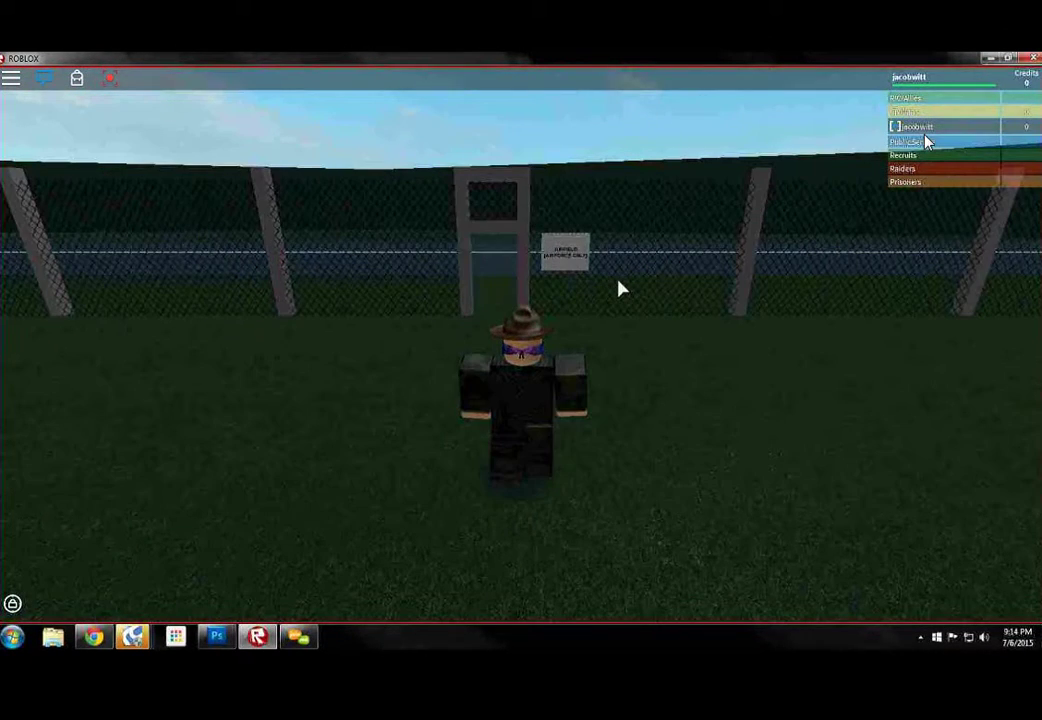
pyautogui.press('w')
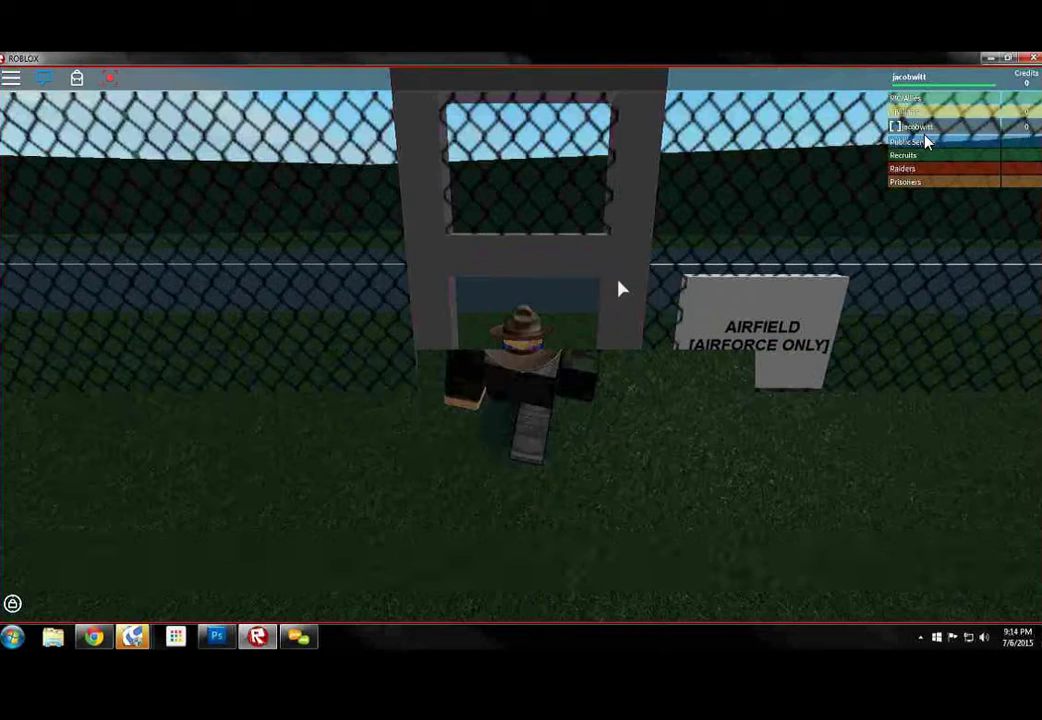
pyautogui.scroll(-8, 620, 289)
# View the runway from above, run along it, then head back toward the gate
pyautogui.rightClick(620, 289)
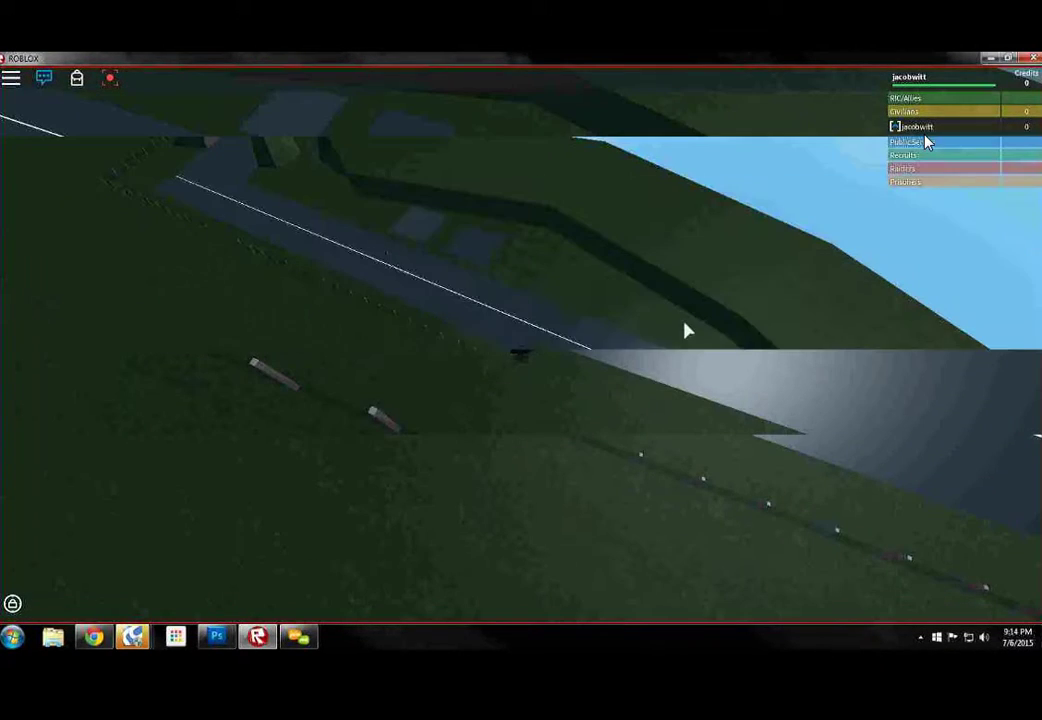
pyautogui.moveTo(688, 330); pyautogui.dragTo(688, 332)
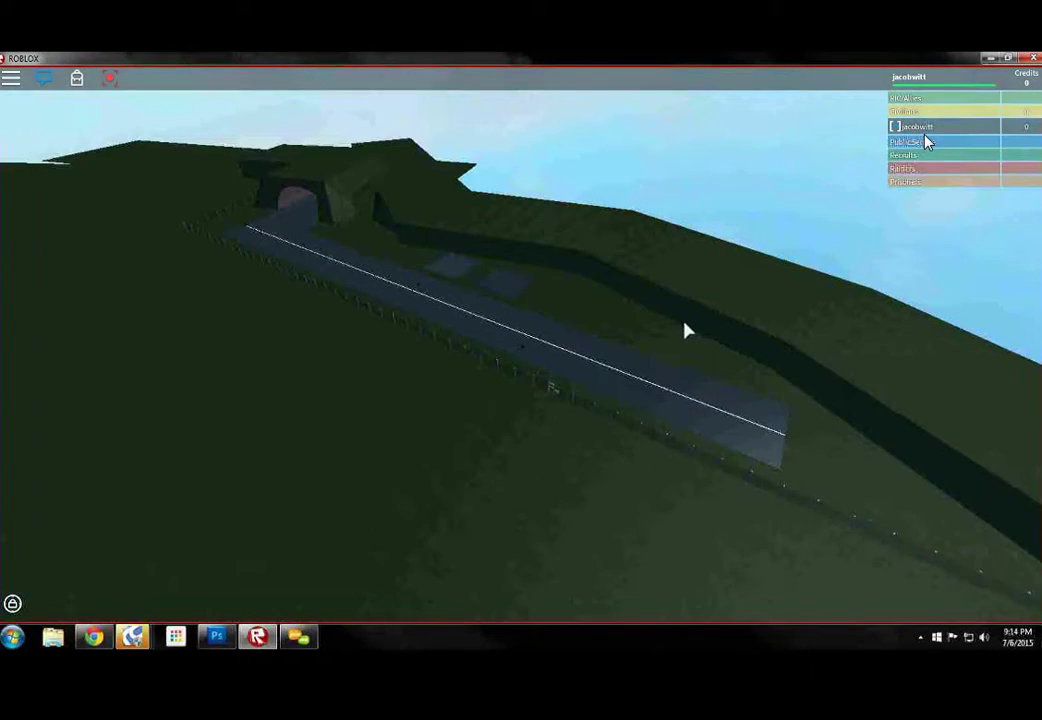
pyautogui.press('w')
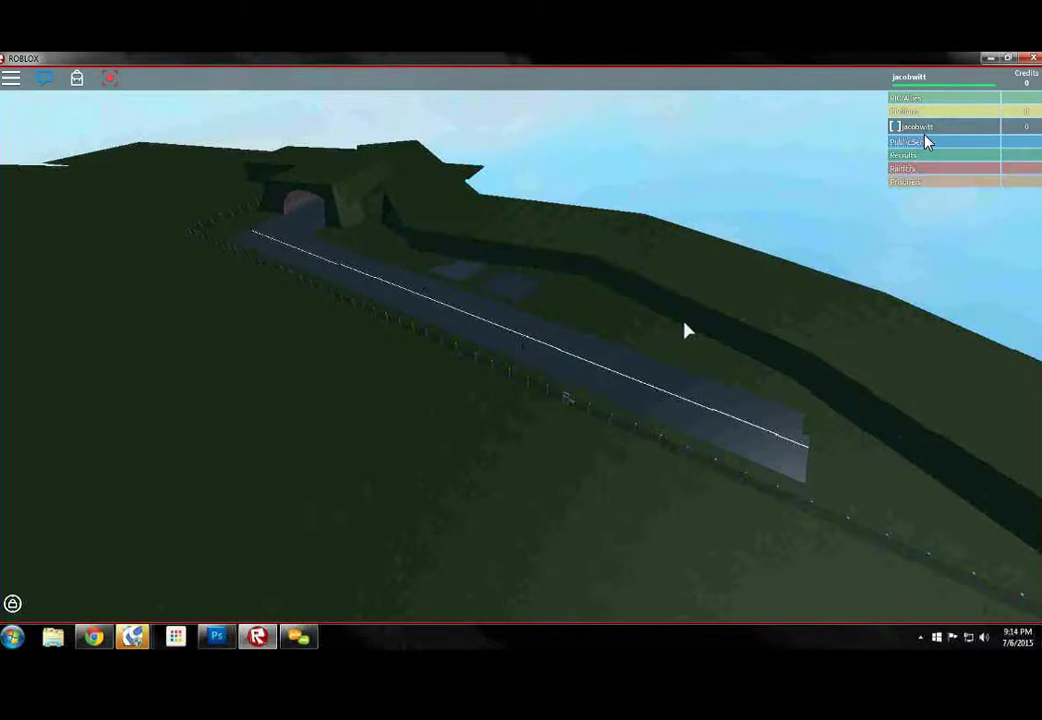
pyautogui.scroll(4, 735, 356)
pyautogui.scroll(4, 735, 360)
pyautogui.scroll(2, 735, 365)
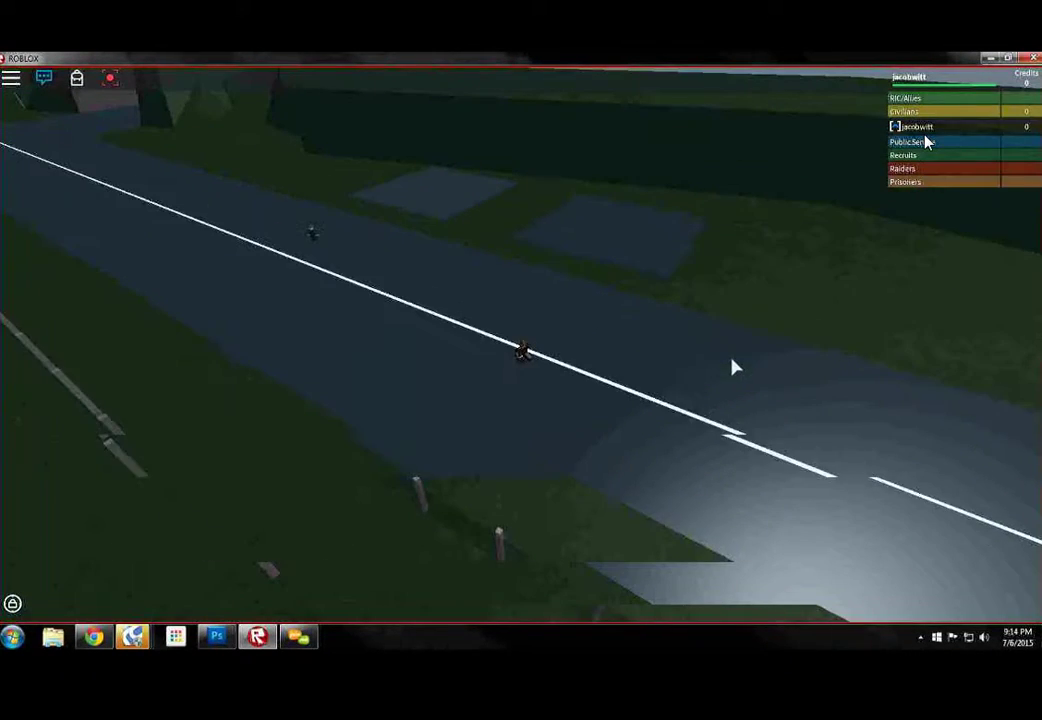
pyautogui.scroll(2, 733, 367)
pyautogui.scroll(2, 733, 367)
pyautogui.scroll(2, 733, 367)
pyautogui.scroll(2, 740, 345)
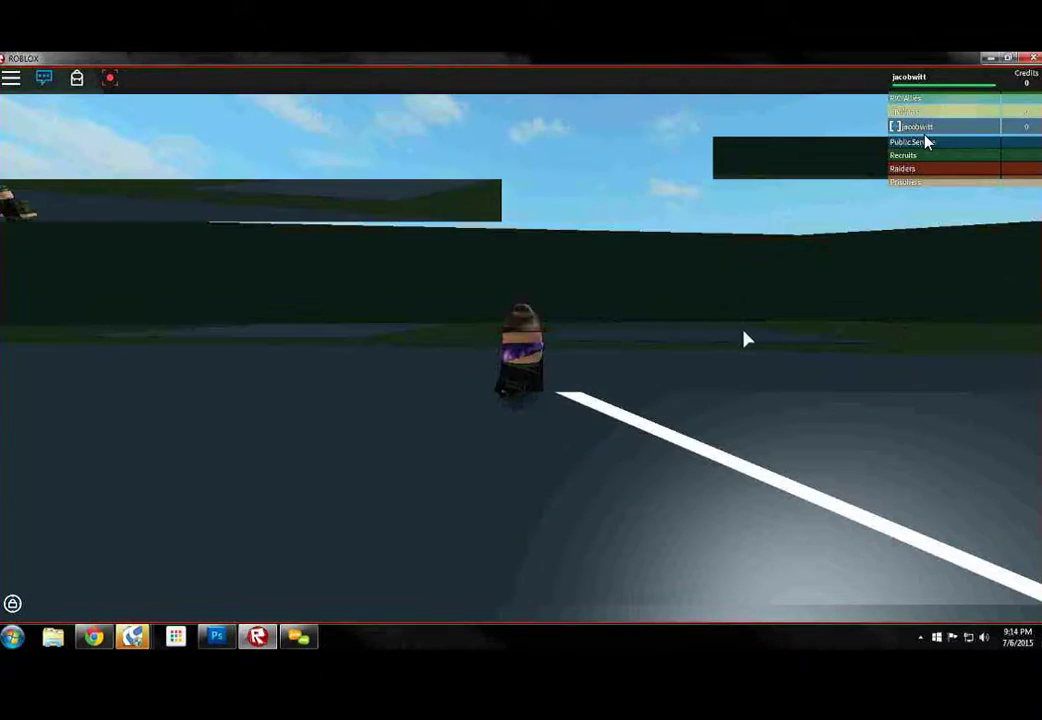
pyautogui.press('w')
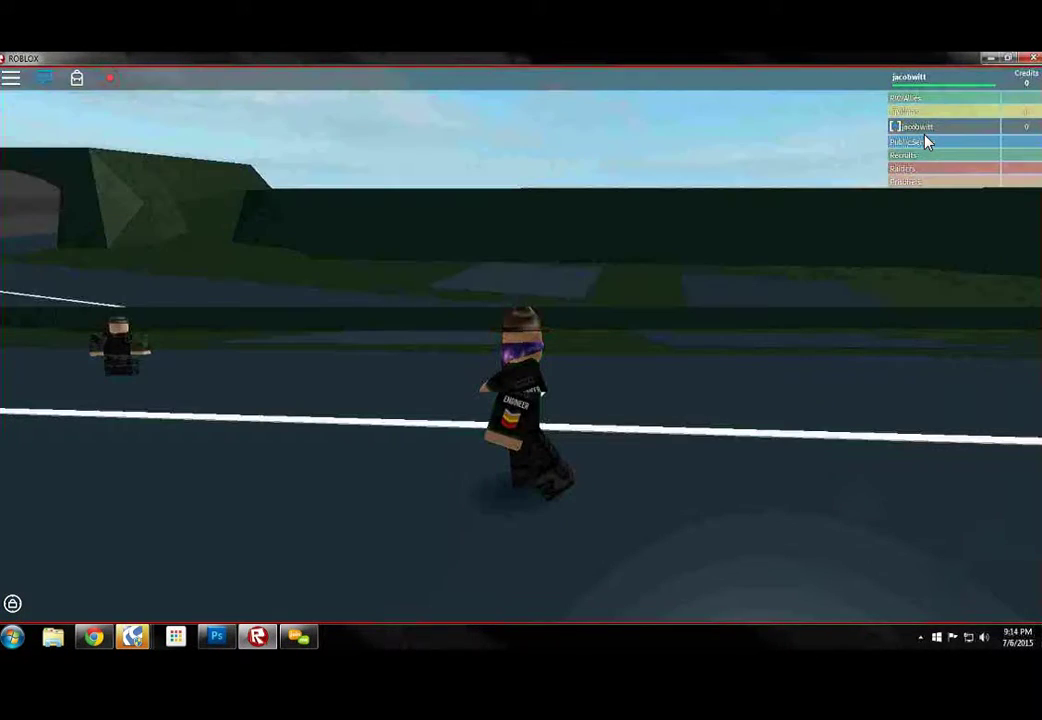
pyautogui.press('w')
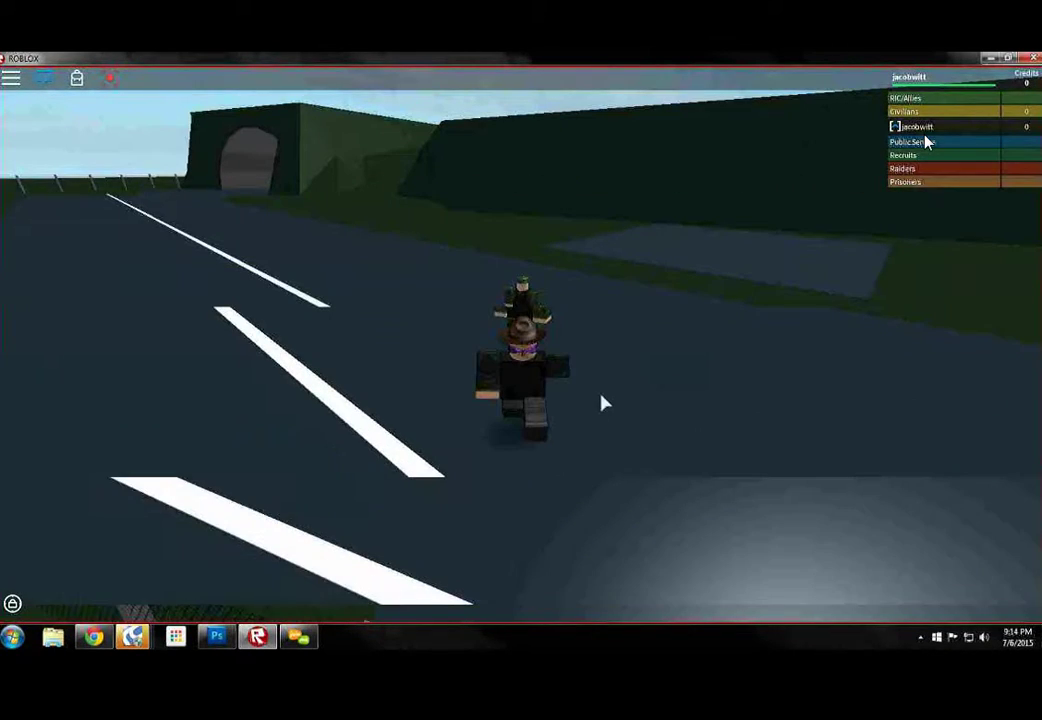
pyautogui.press('w')
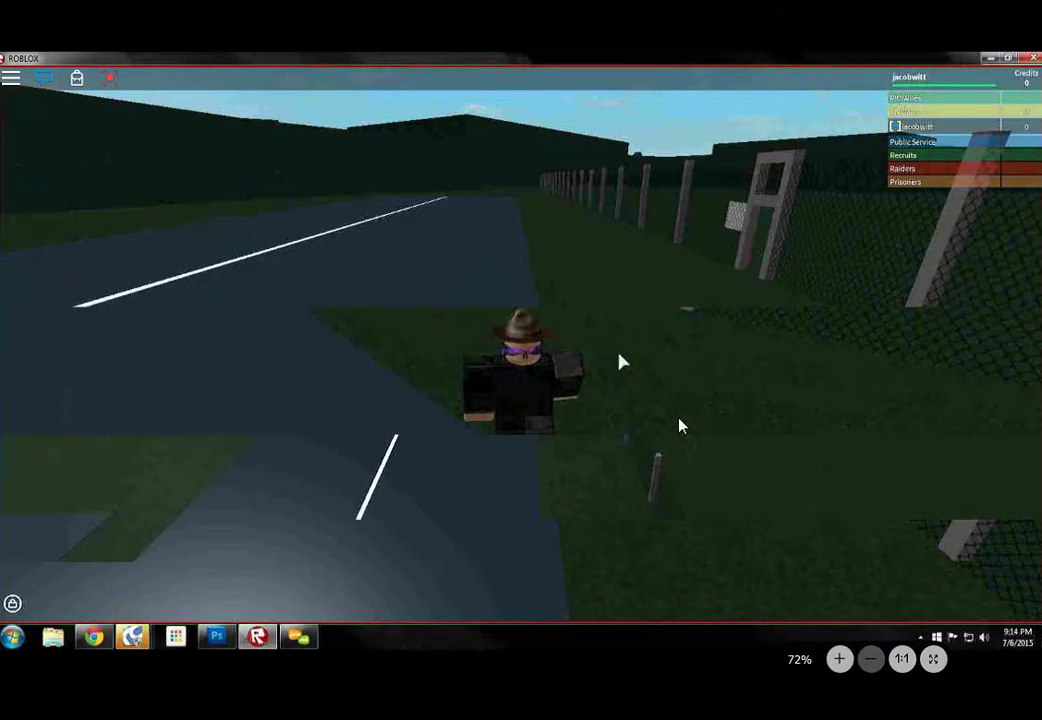
pyautogui.press('w')
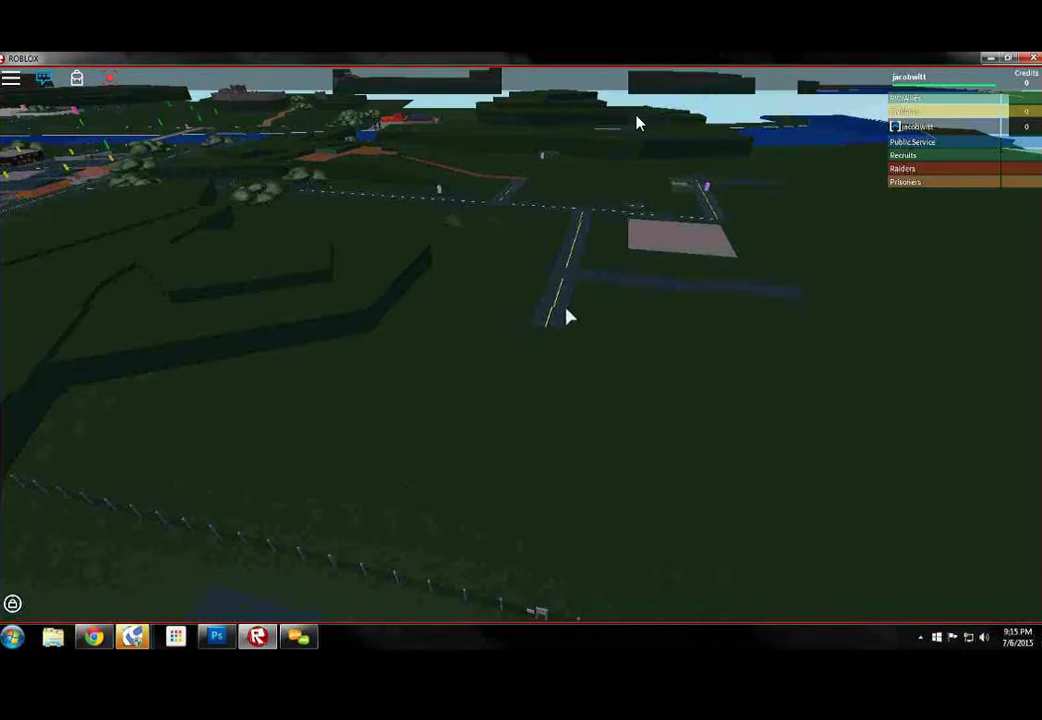
pyautogui.scroll(3, 643, 118)
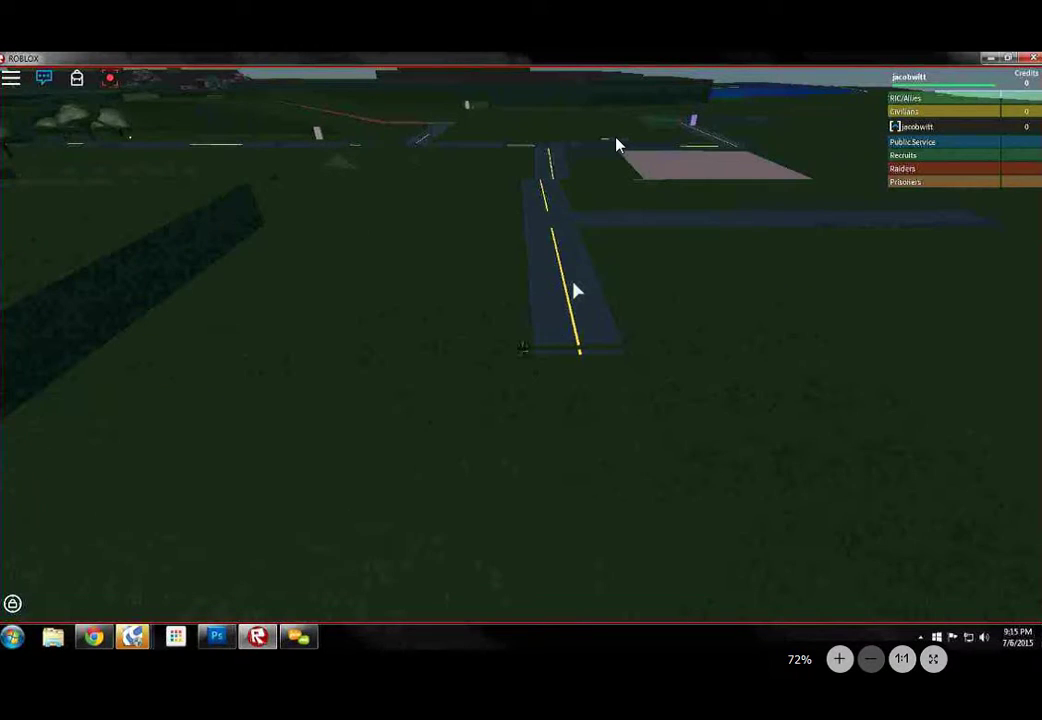
pyautogui.scroll(2, 615, 145)
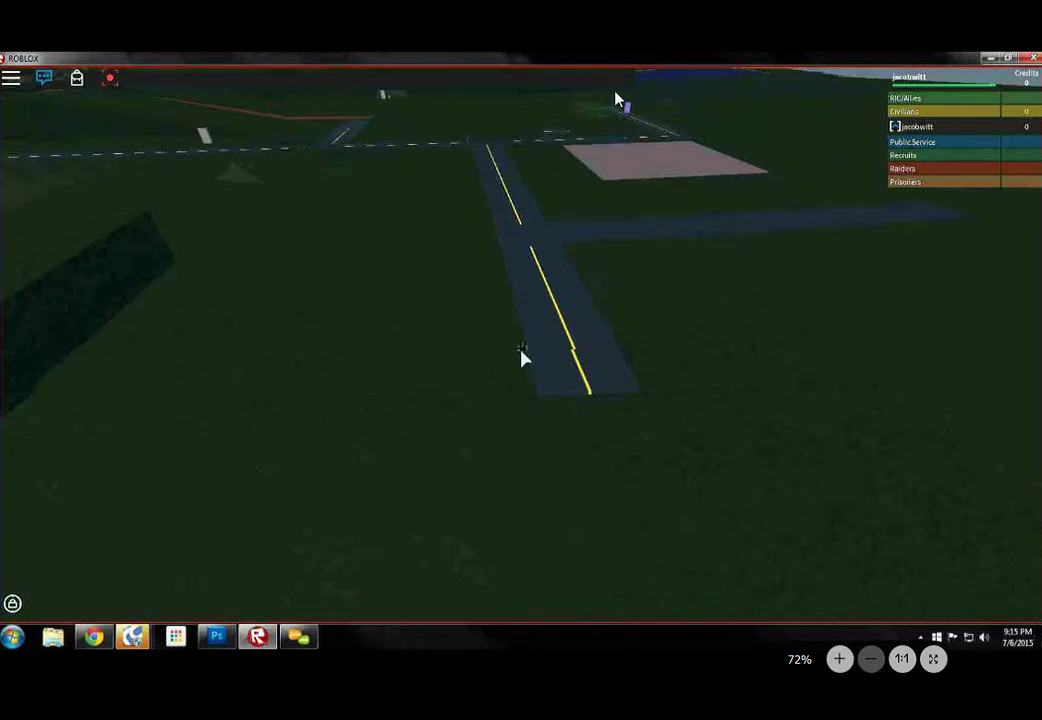
pyautogui.scroll(1, 617, 98)
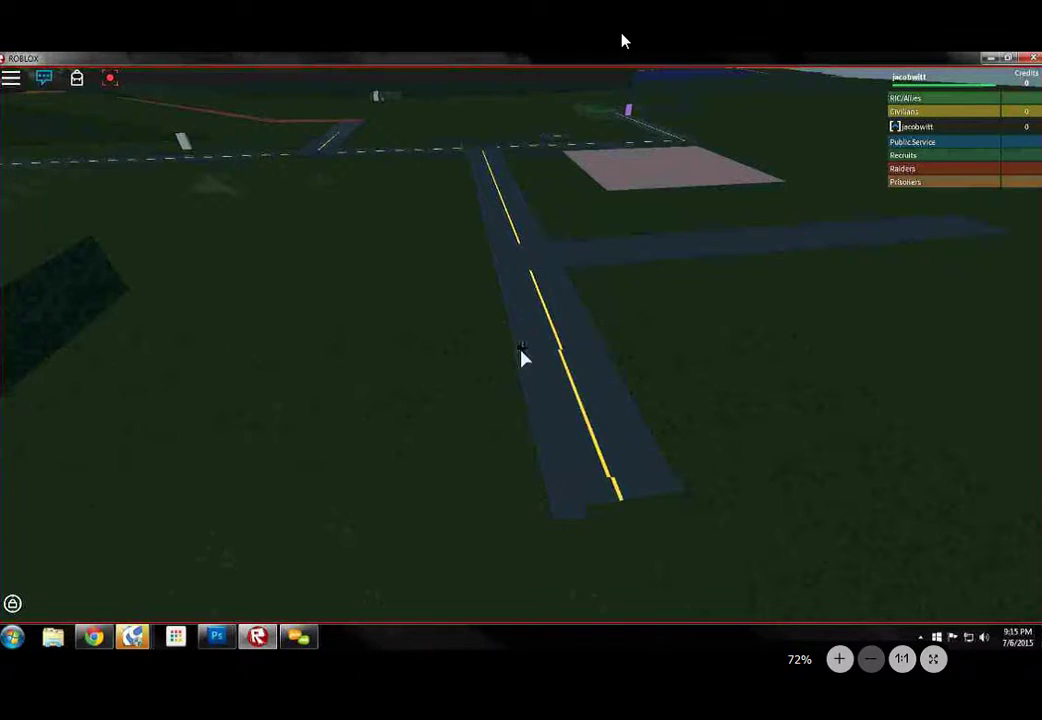
pyautogui.scroll(2, 522, 357)
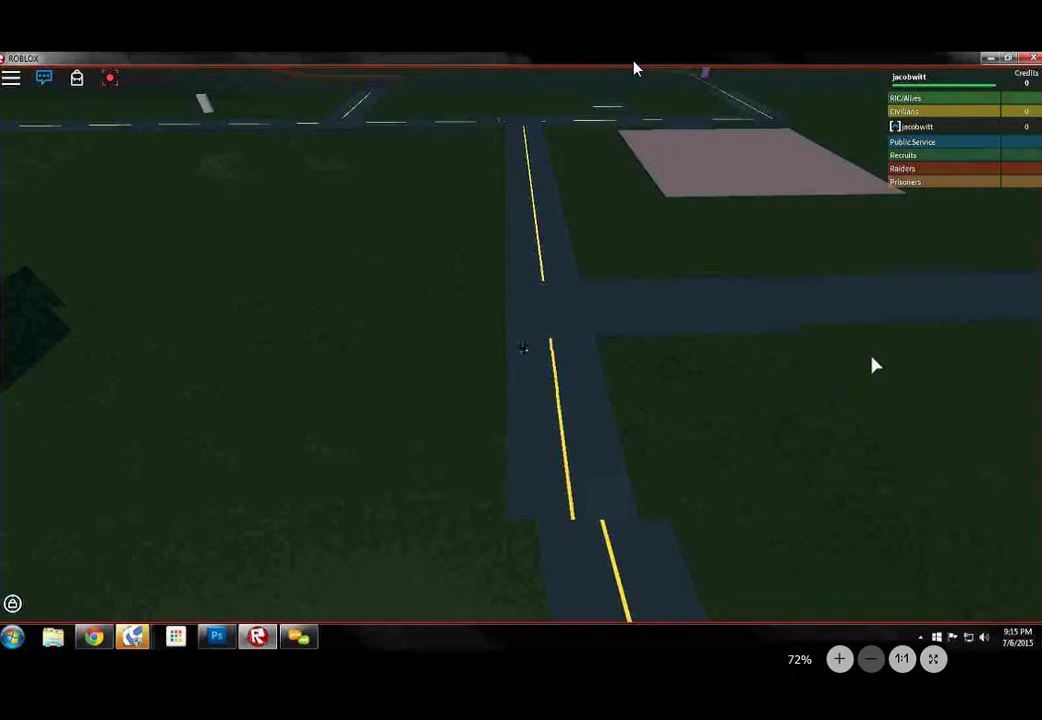
# Travel the yellow-lined road, turning the camera toward the distant town and orange path
pyautogui.press('w')
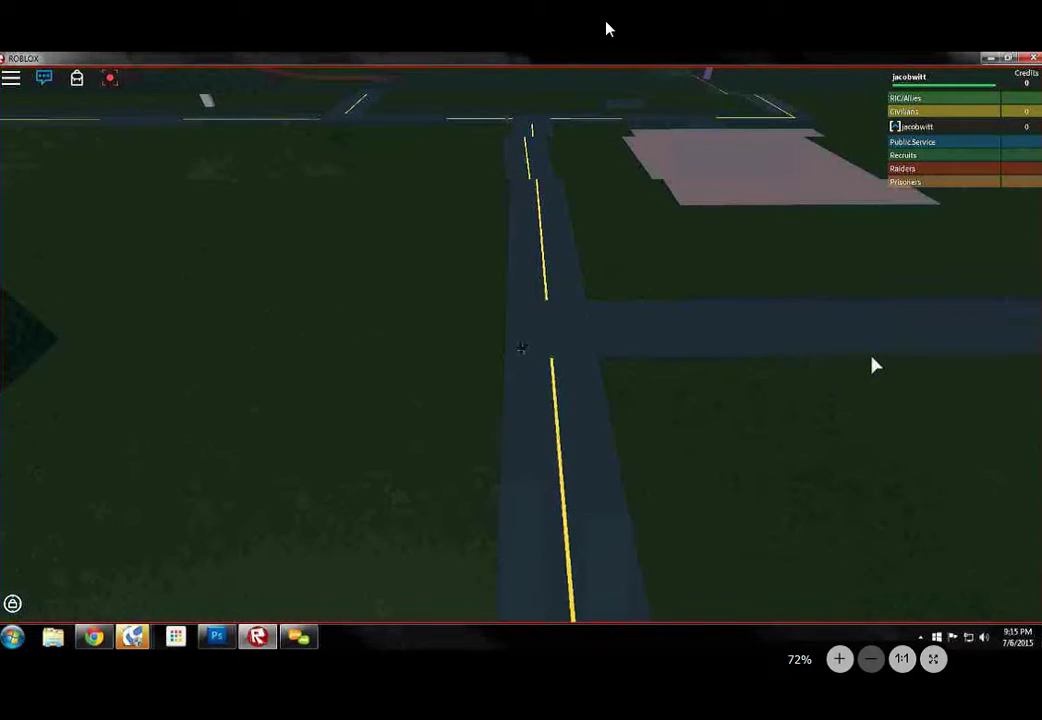
pyautogui.press('w')
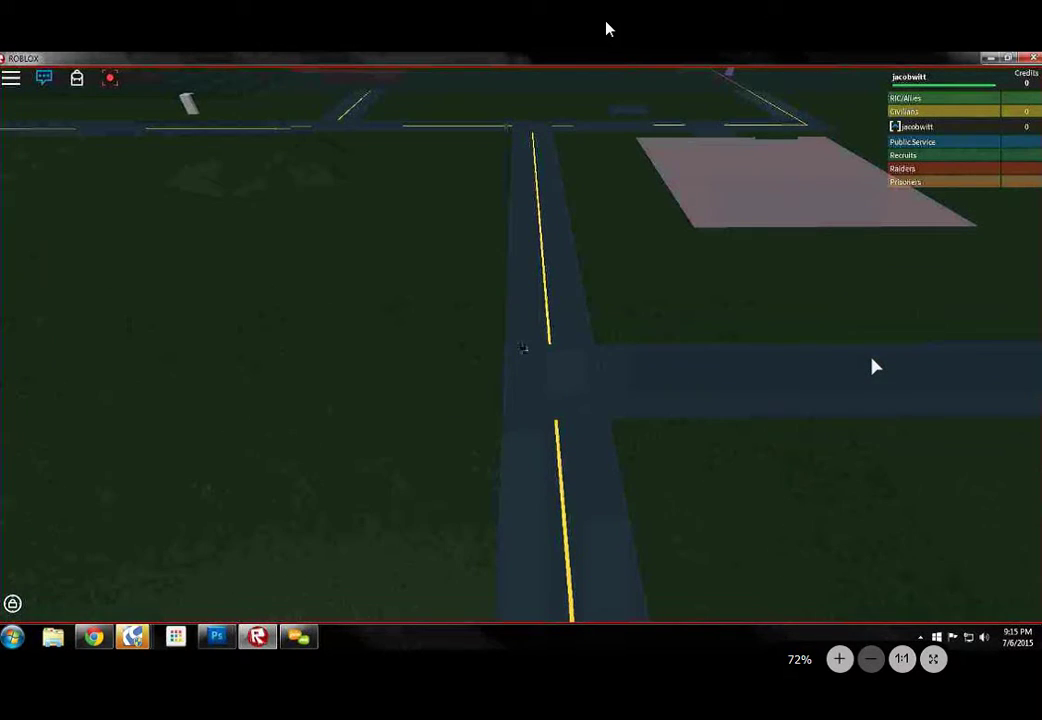
pyautogui.press('w')
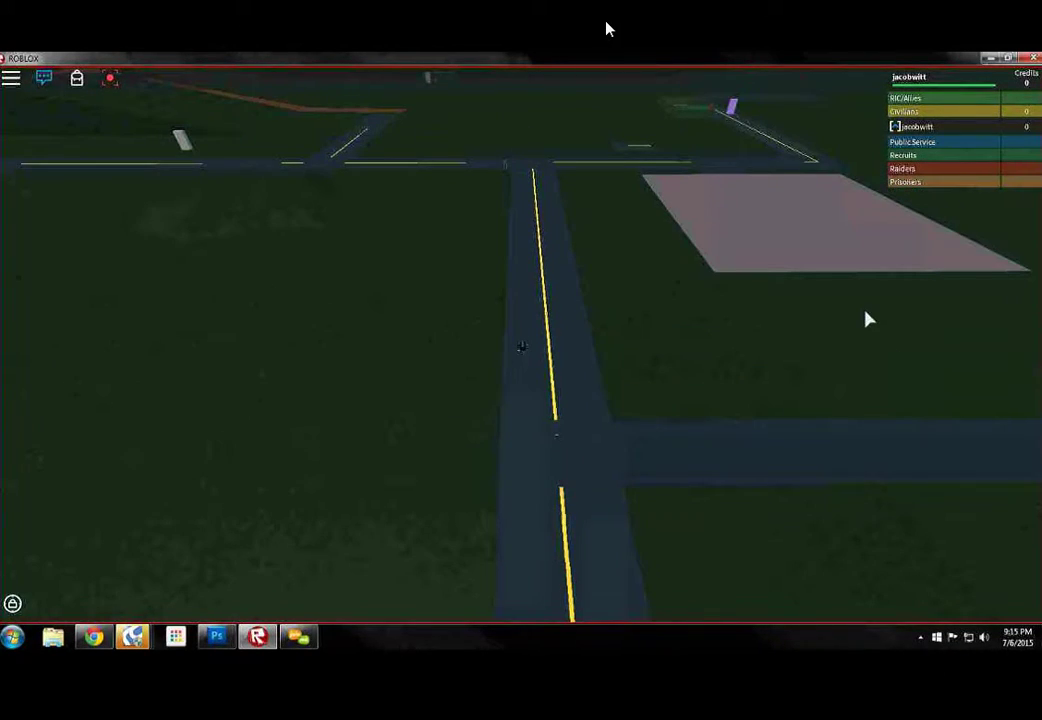
pyautogui.press('w')
pyautogui.press('w')
pyautogui.press('w')
pyautogui.press('w')
pyautogui.write('W')
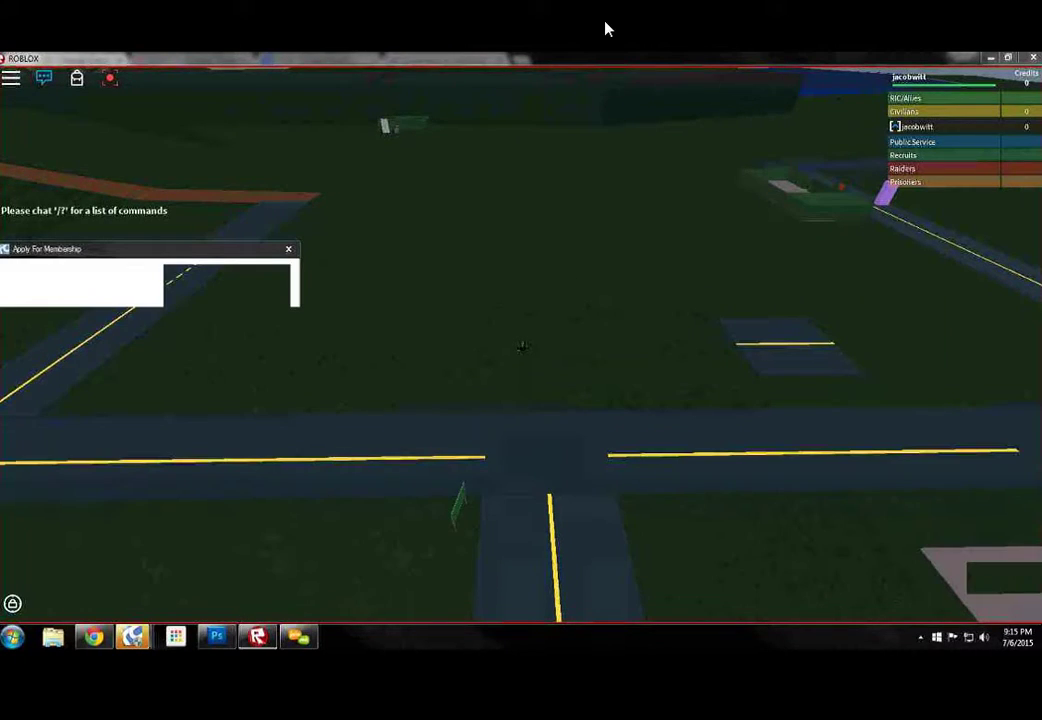
pyautogui.moveTo(520, 300)
pyautogui.mouseDown()
pyautogui.moveTo(568, 299)
pyautogui.moveTo(640, 257)
pyautogui.moveTo(640, 276)
pyautogui.mouseUp()
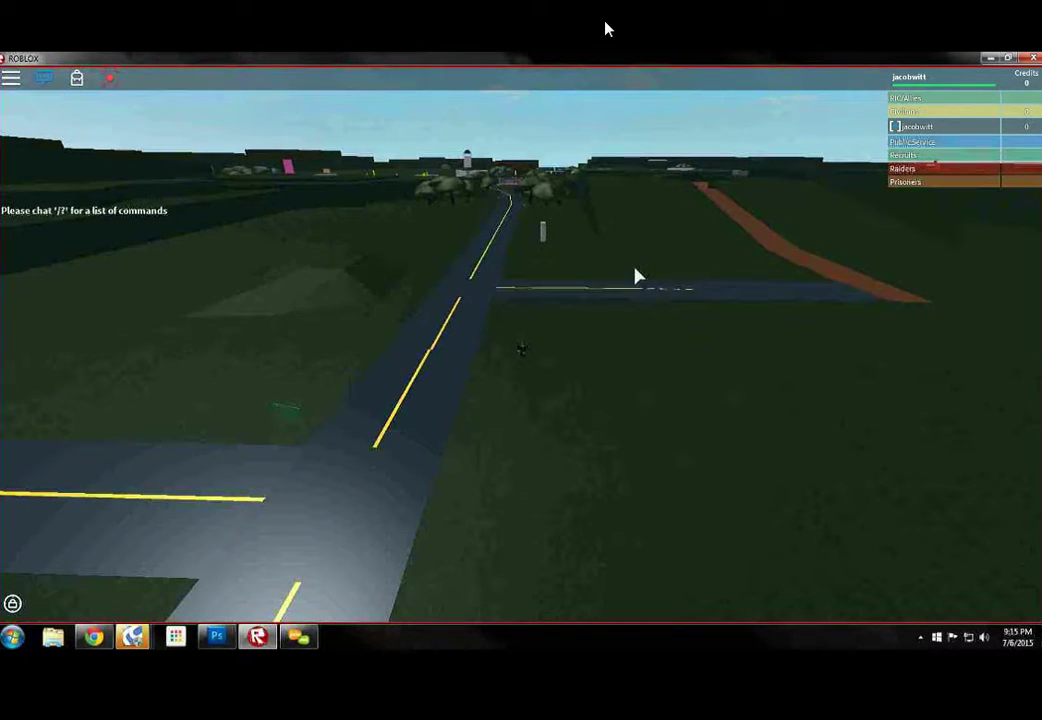
pyautogui.moveTo(640, 276); pyautogui.dragTo(640, 340)
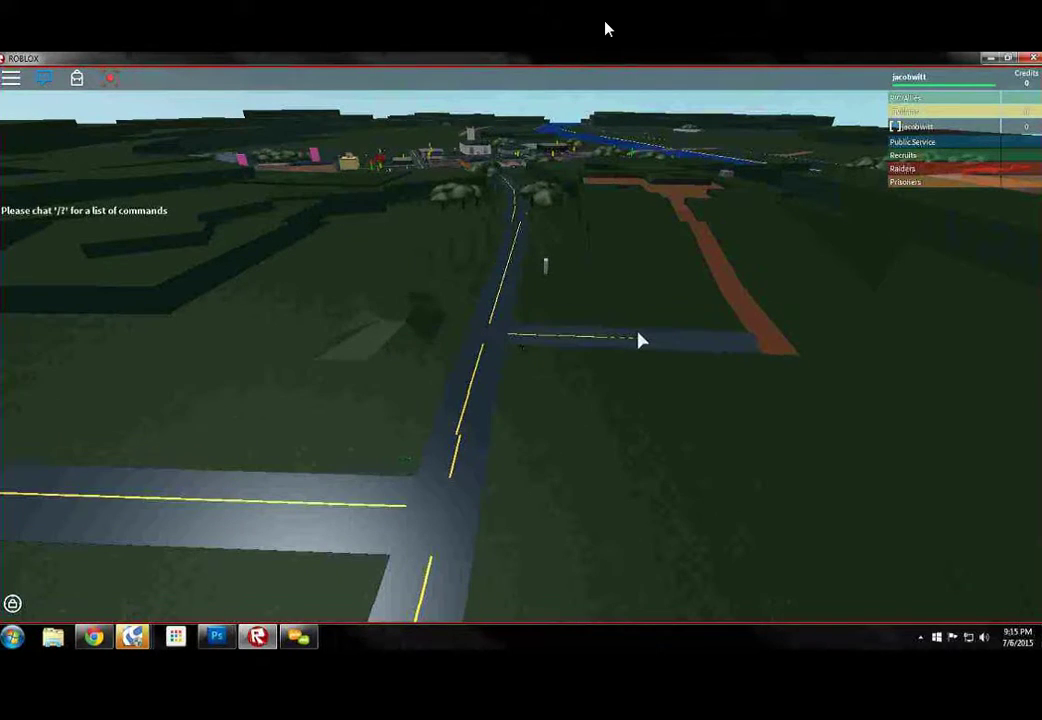
pyautogui.moveTo(640, 340)
pyautogui.mouseDown()
pyautogui.moveTo(652, 408)
pyautogui.moveTo(657, 373)
pyautogui.mouseUp()
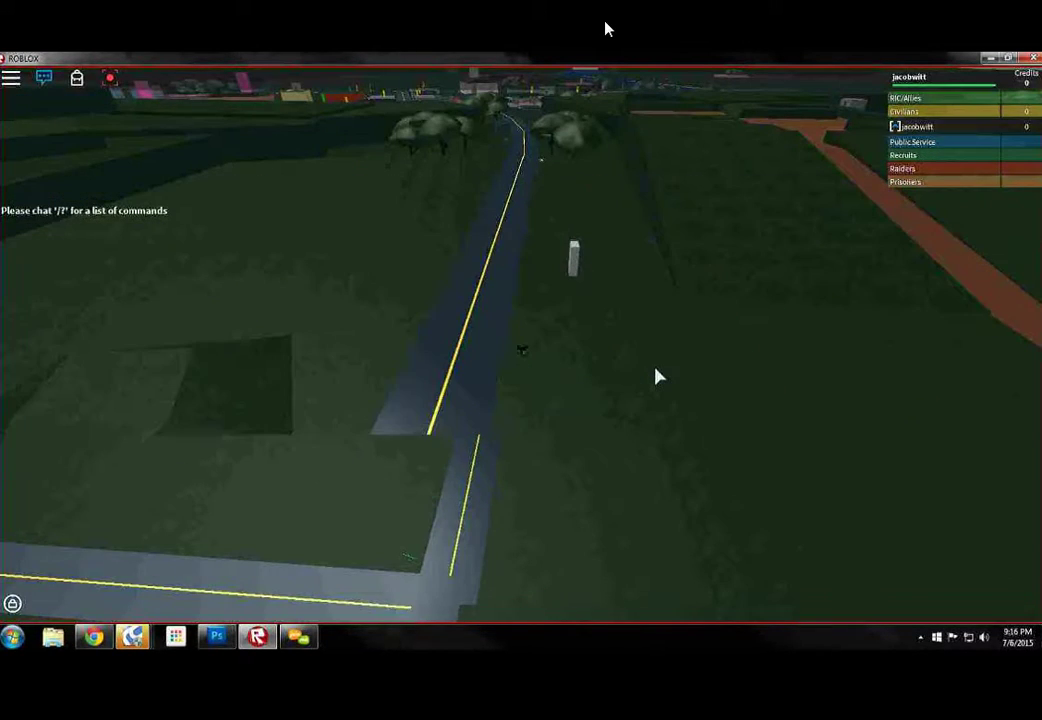
pyautogui.scroll(5, 657, 373)
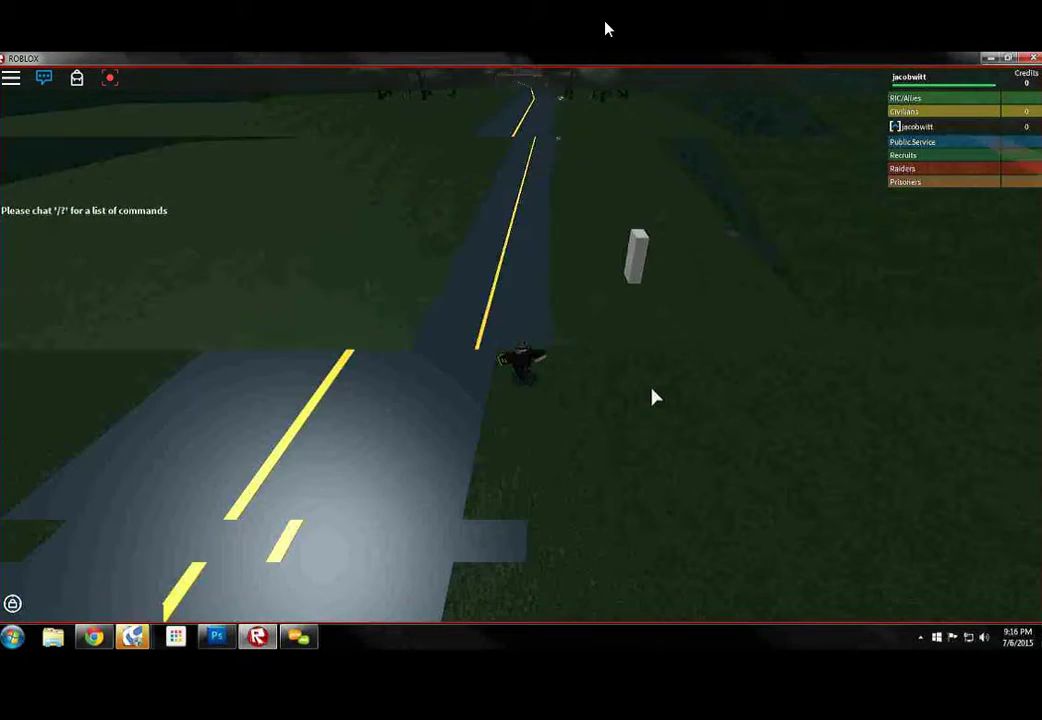
pyautogui.scroll(-4, 652, 397)
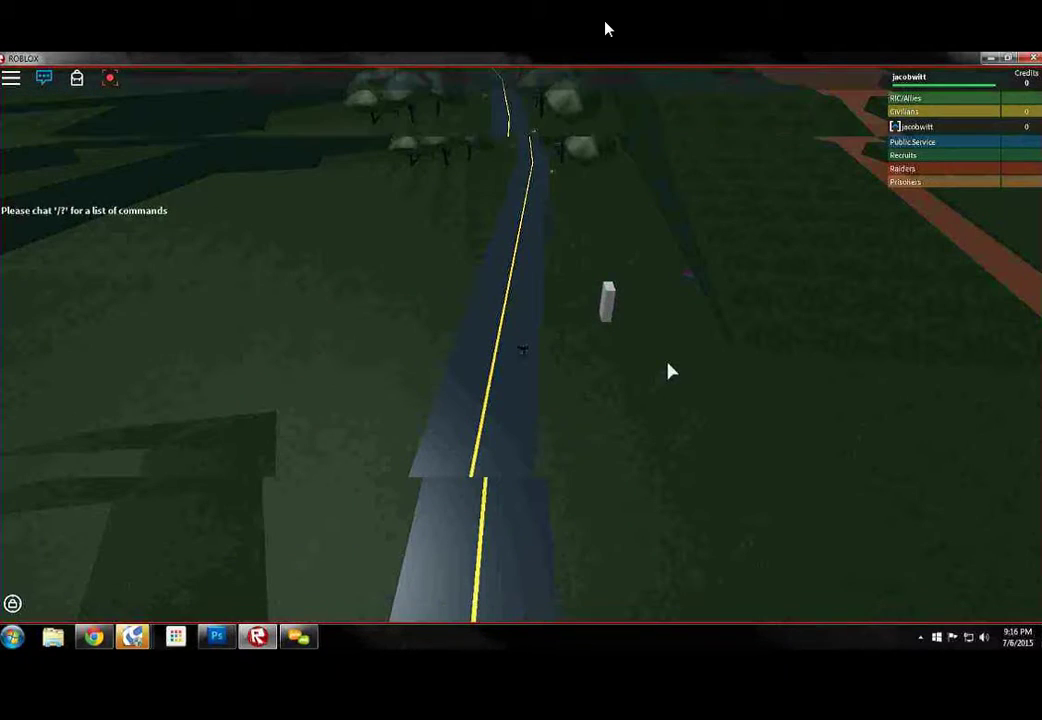
pyautogui.scroll(4, 670, 372)
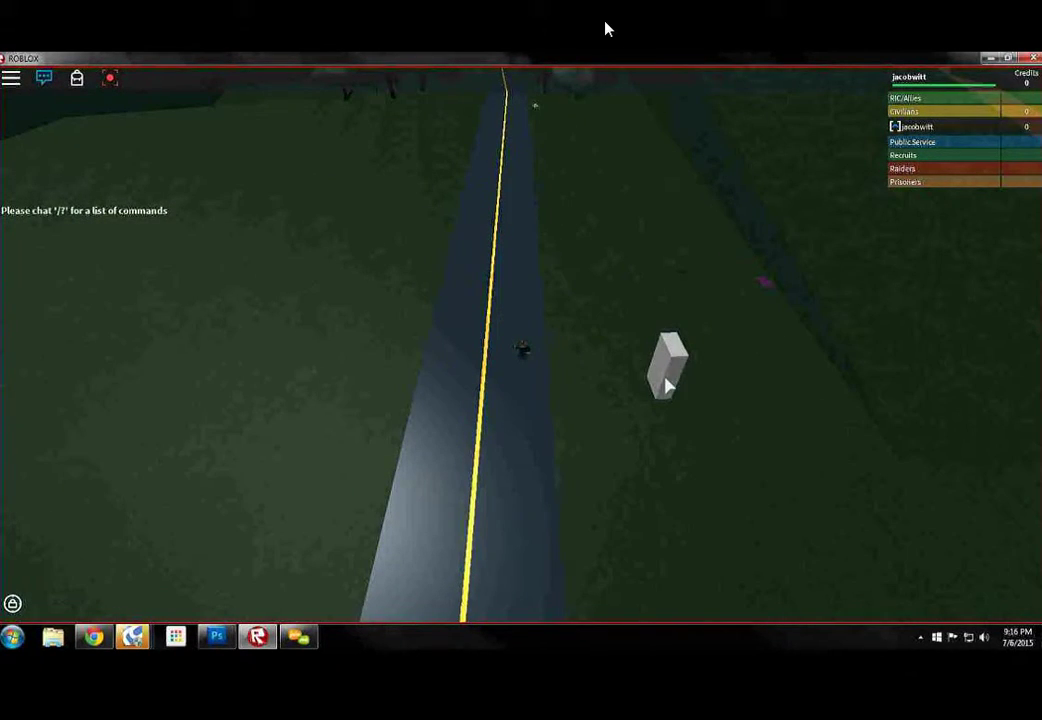
pyautogui.scroll(-5, 668, 385)
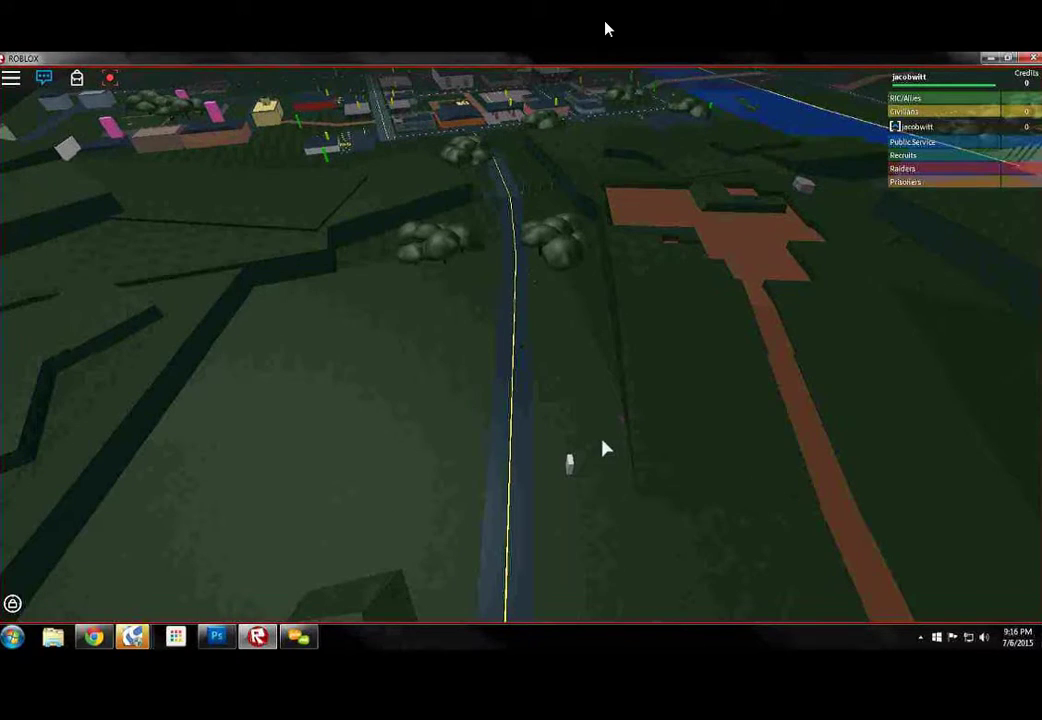
pyautogui.scroll(2, 640, 490)
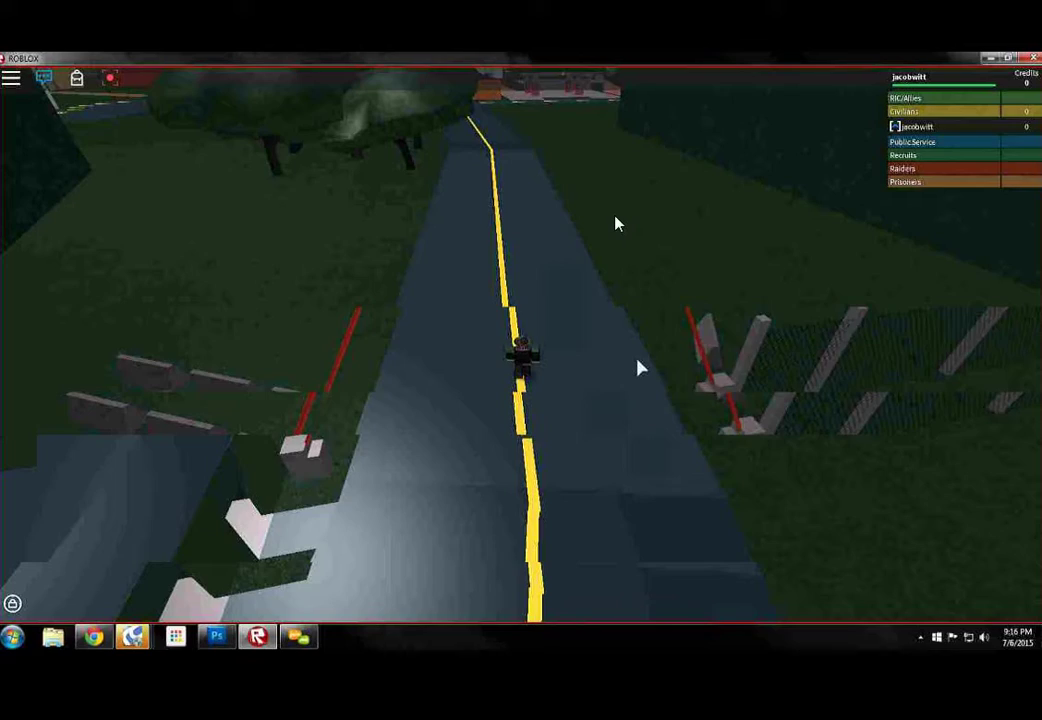
pyautogui.scroll(-5, 640, 368)
pyautogui.scroll(-5, 640, 368)
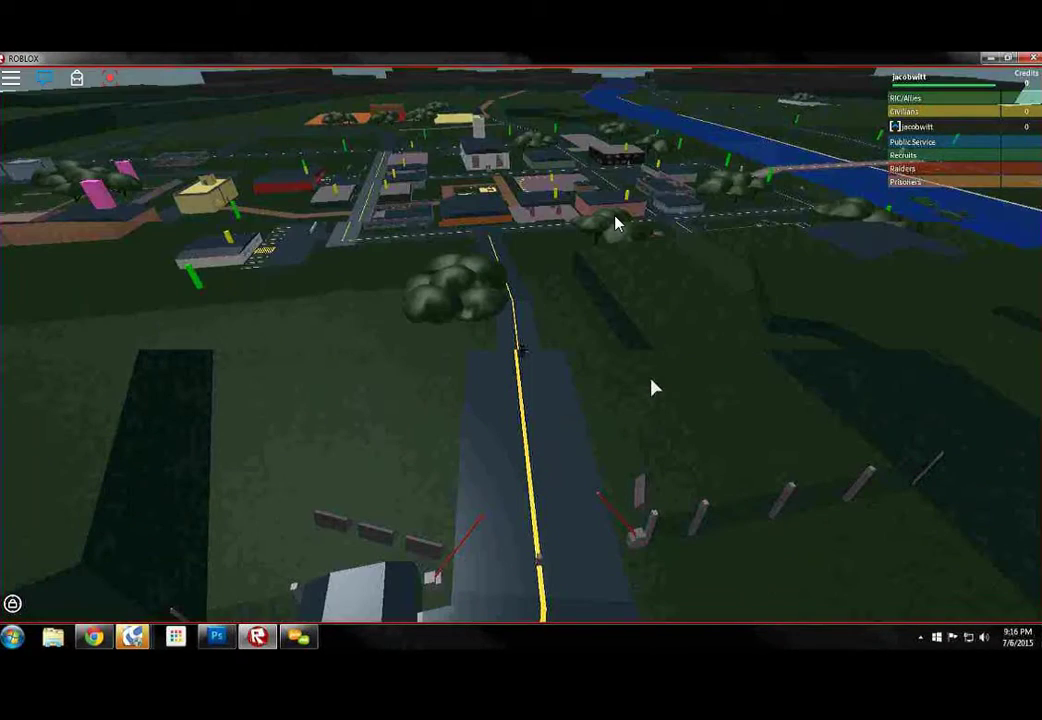
pyautogui.scroll(-4, 652, 388)
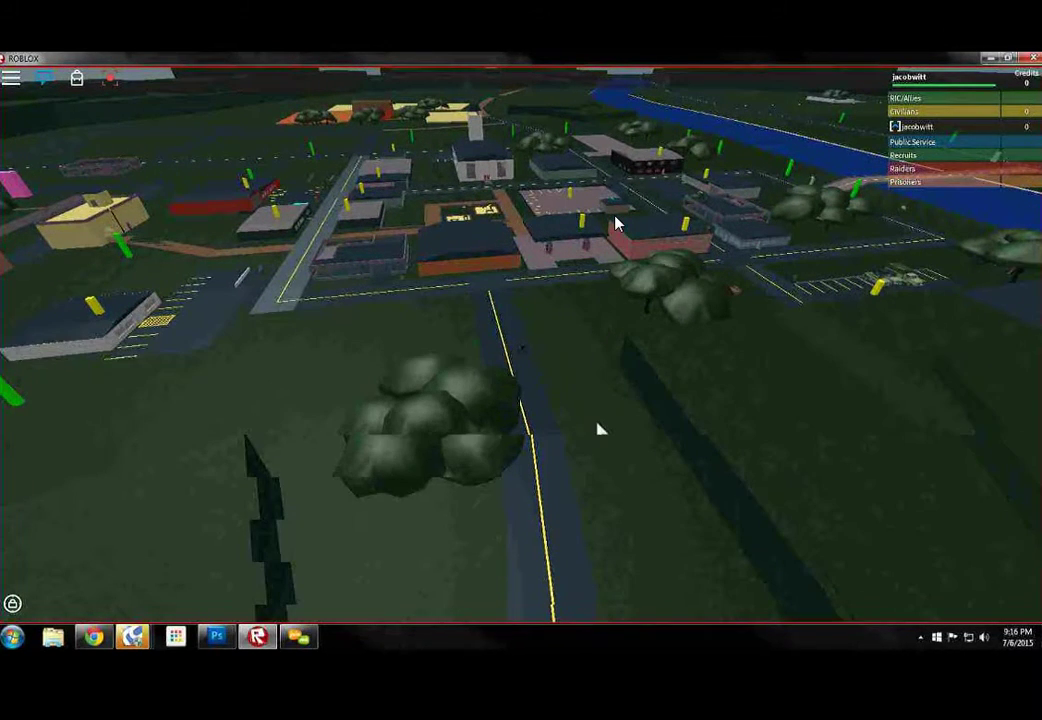
pyautogui.scroll(3, 617, 388)
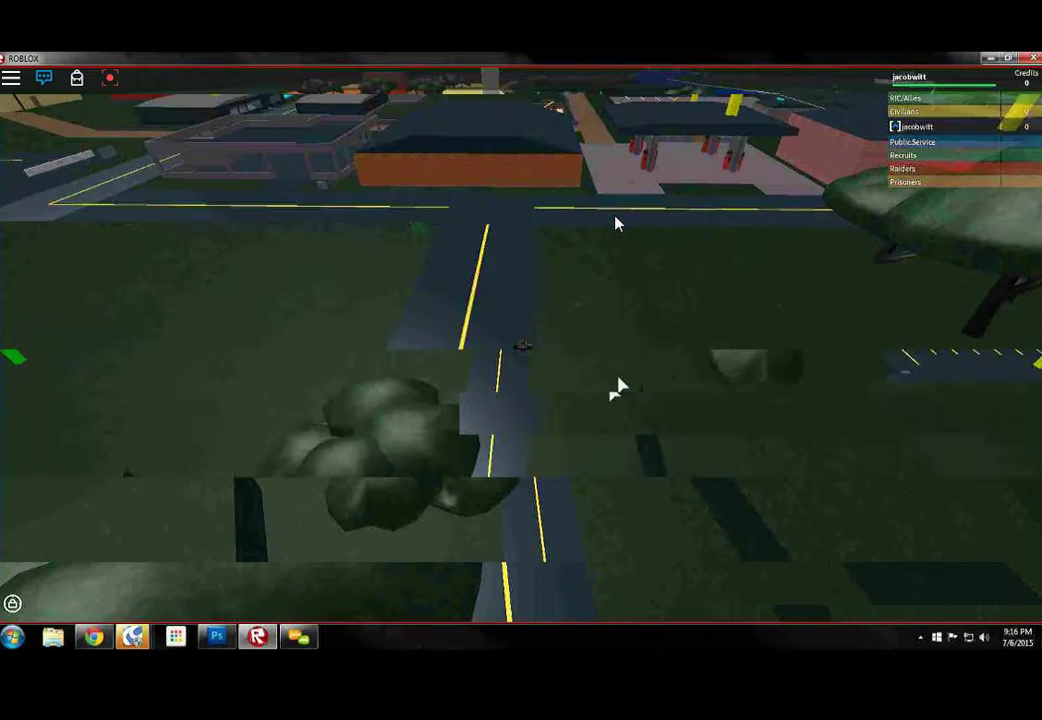
pyautogui.scroll(-3, 617, 388)
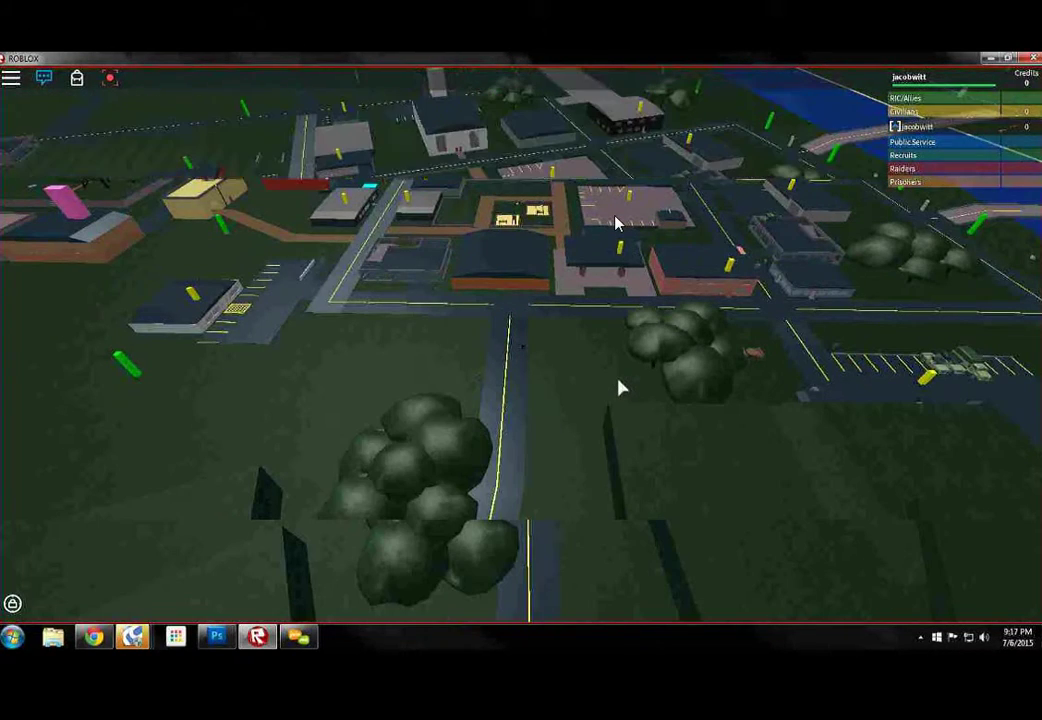
# Orbit the view around the town toward the river
pyautogui.moveTo(617, 388); pyautogui.dragTo(617, 388)
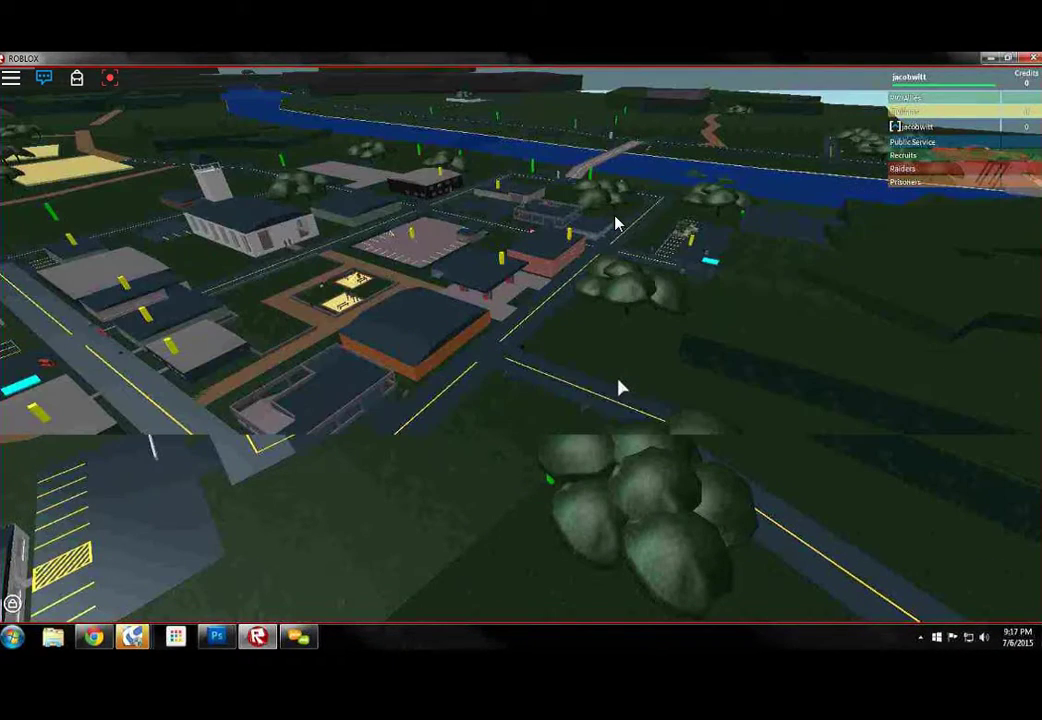
pyautogui.scroll(4, 617, 388)
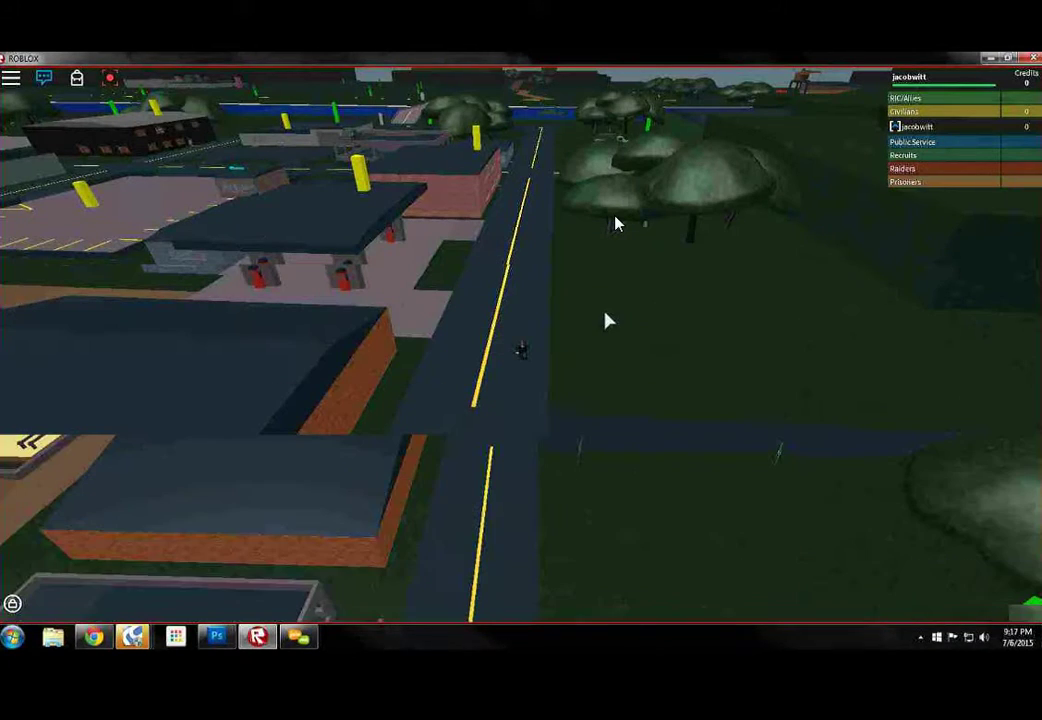
pyautogui.scroll(-3, 608, 320)
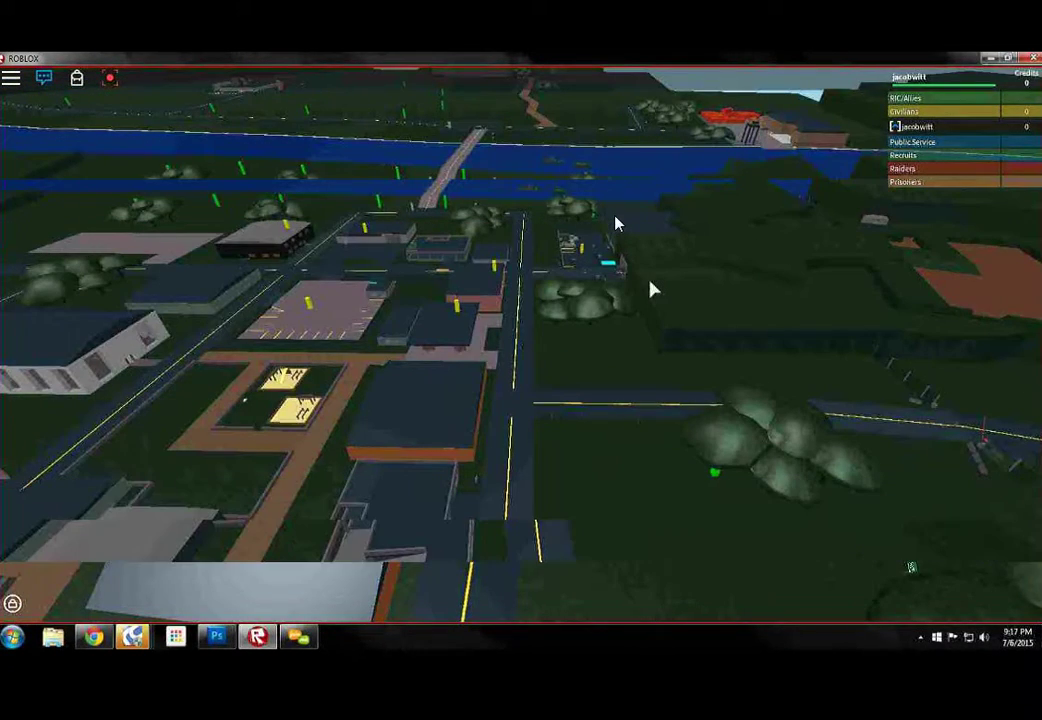
pyautogui.scroll(-3, 615, 224)
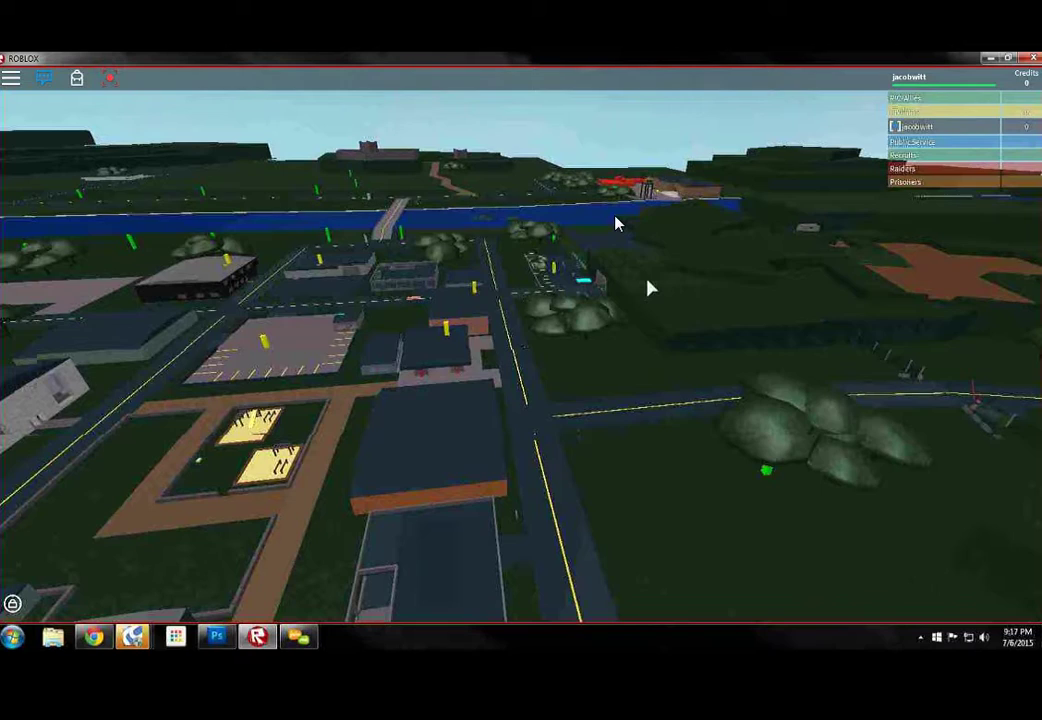
pyautogui.scroll(4, 615, 224)
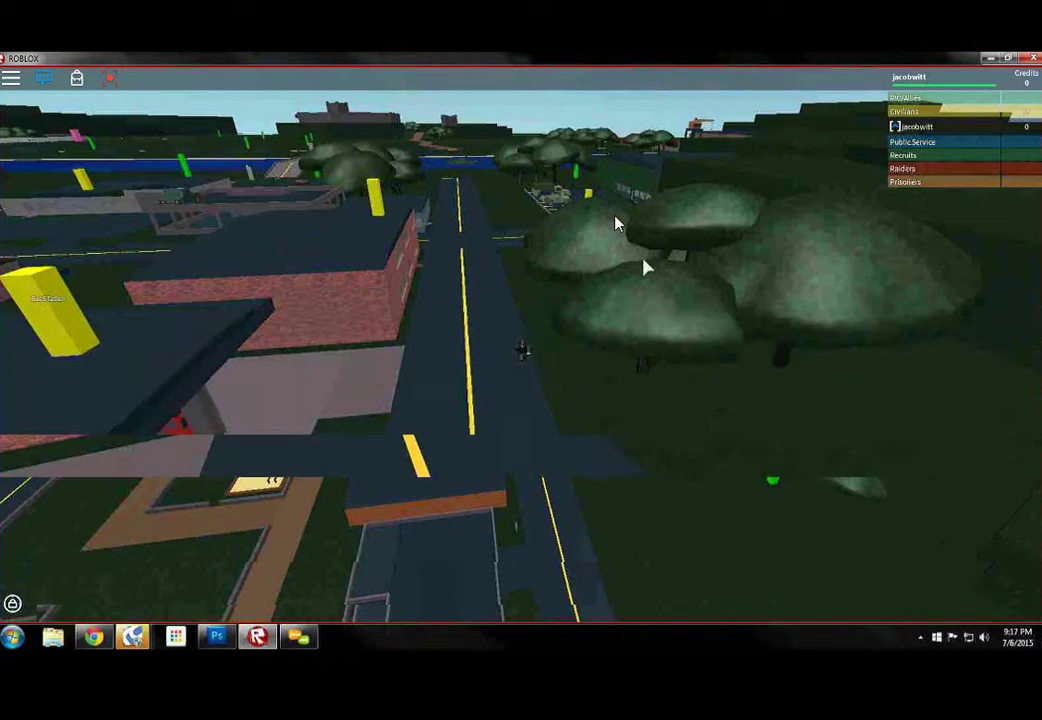
pyautogui.scroll(4, 615, 224)
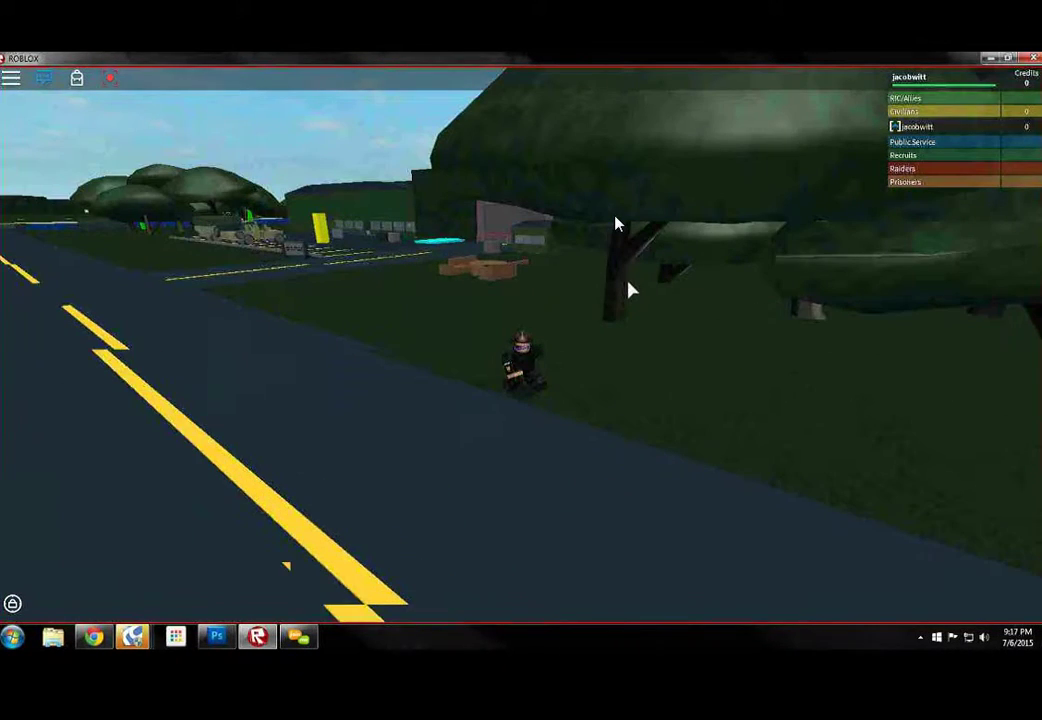
pyautogui.scroll(-2, 615, 224)
# Walk across the street, through the building, and down the ramp onto open ground
pyautogui.press('w')
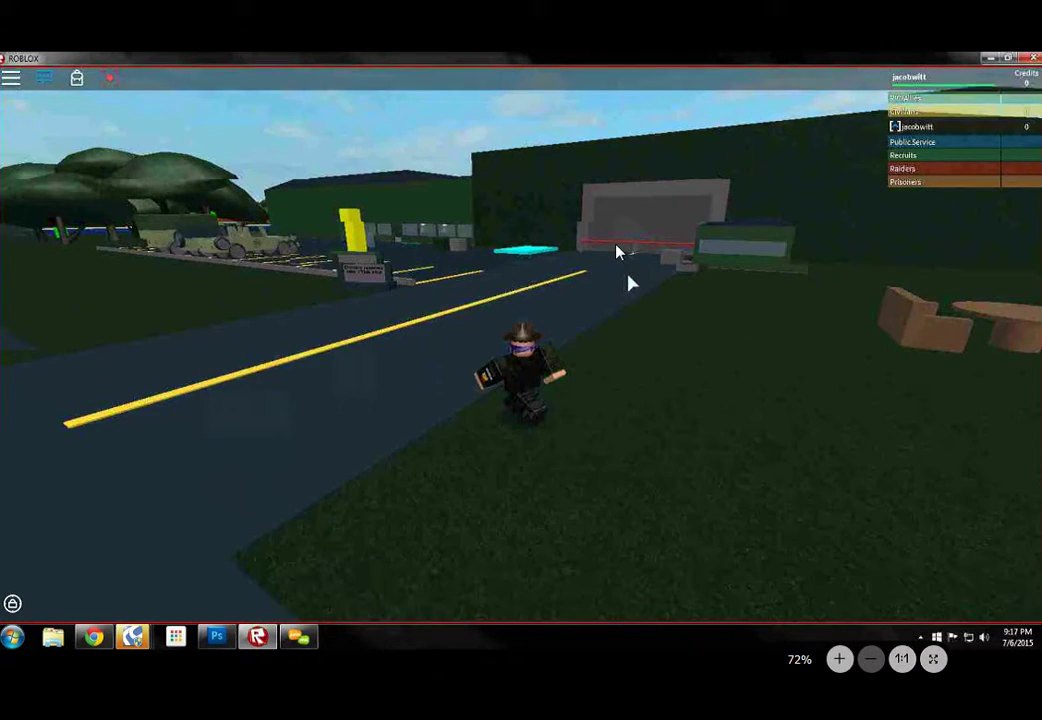
pyautogui.press('w')
pyautogui.press('w')
pyautogui.press('s')
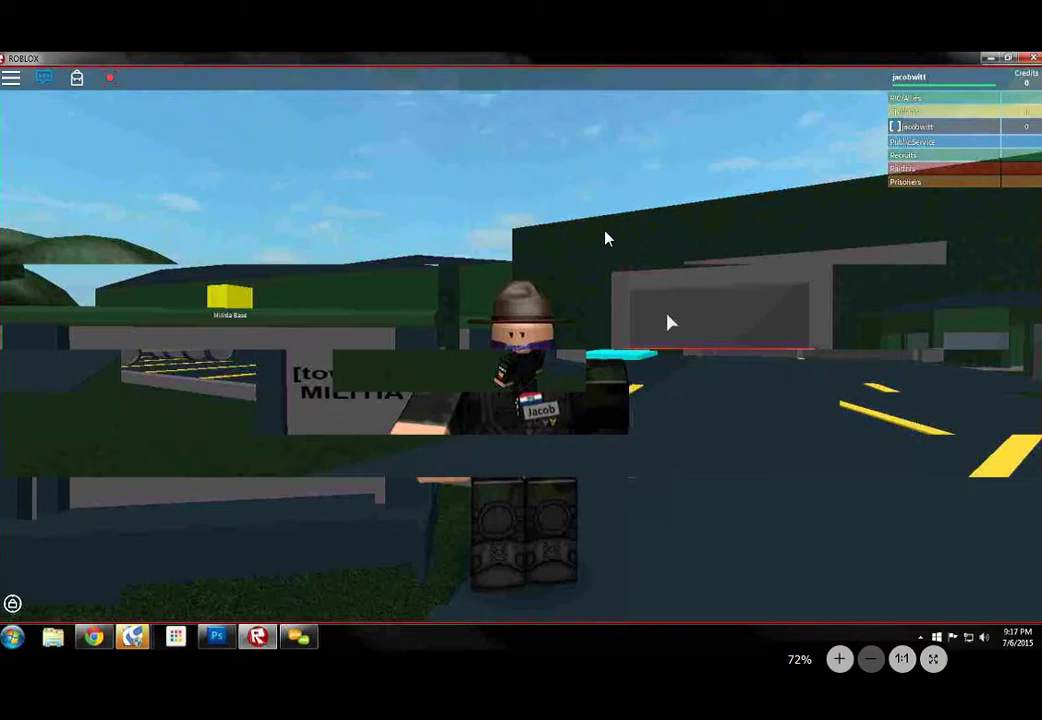
pyautogui.scroll(-5, 670, 322)
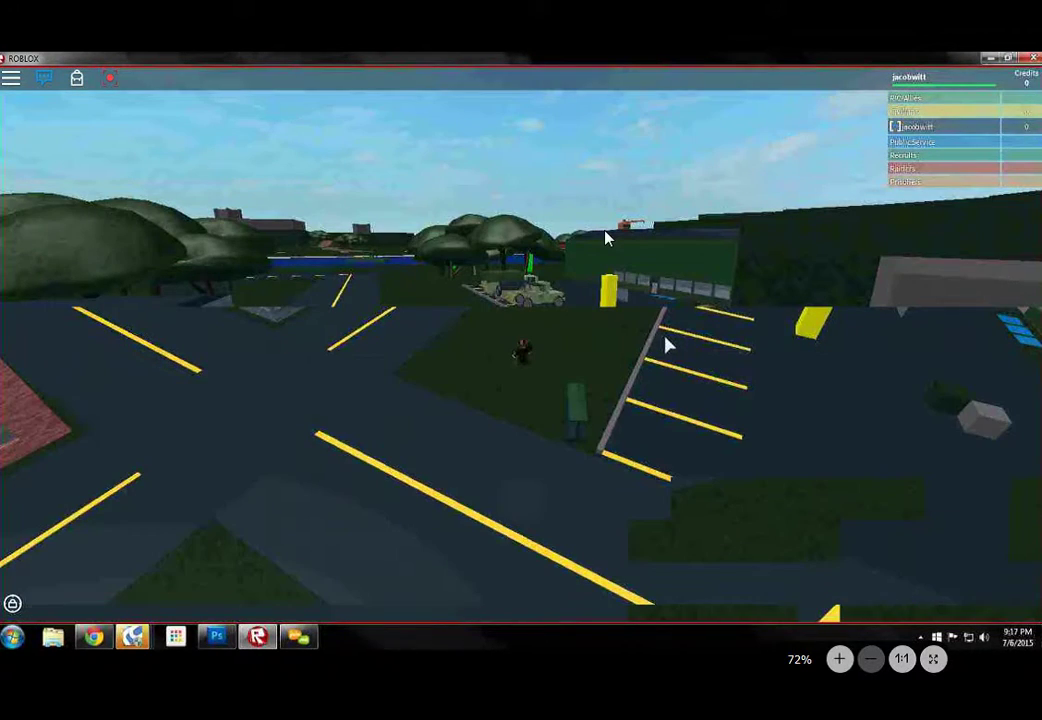
pyautogui.scroll(-5, 668, 345)
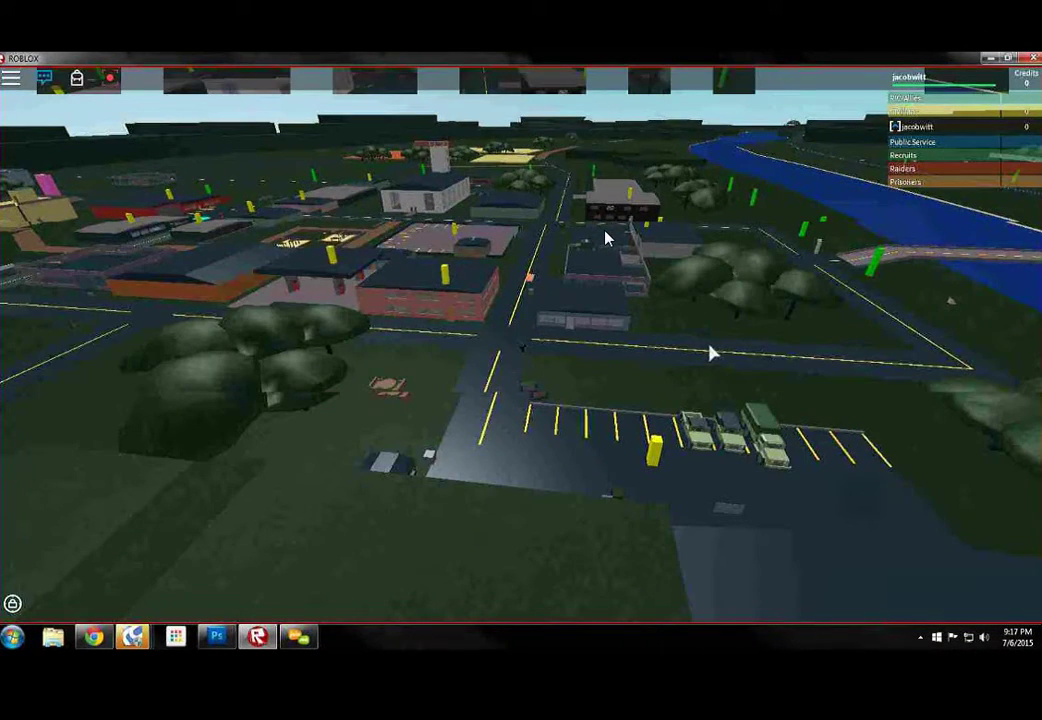
pyautogui.scroll(5, 712, 353)
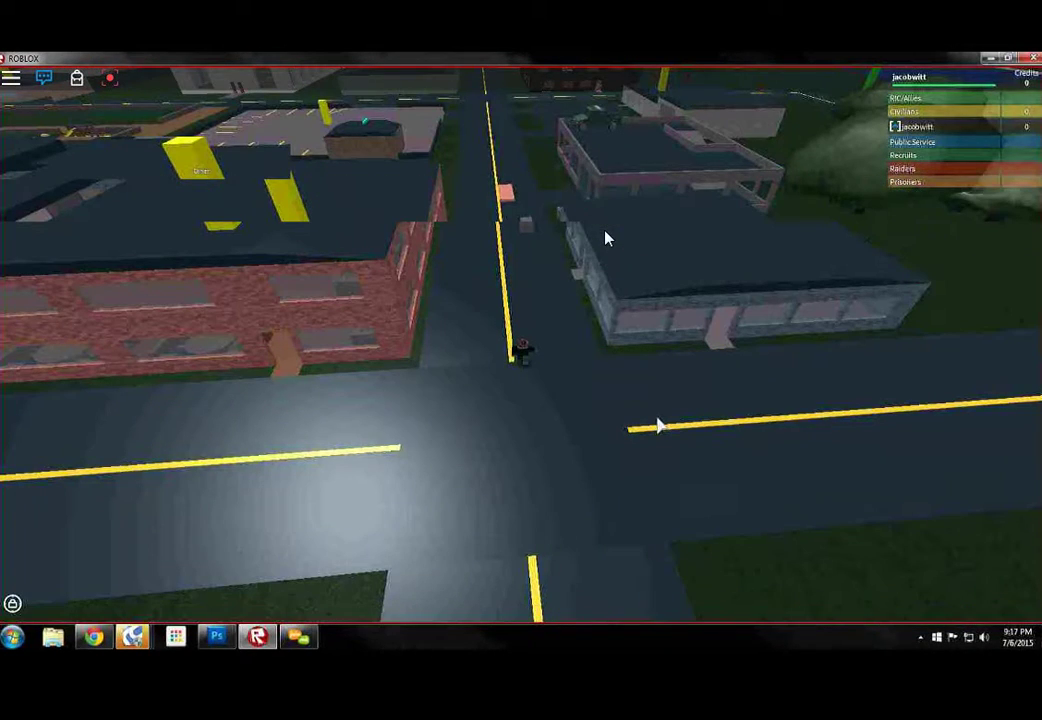
pyautogui.scroll(3, 645, 413)
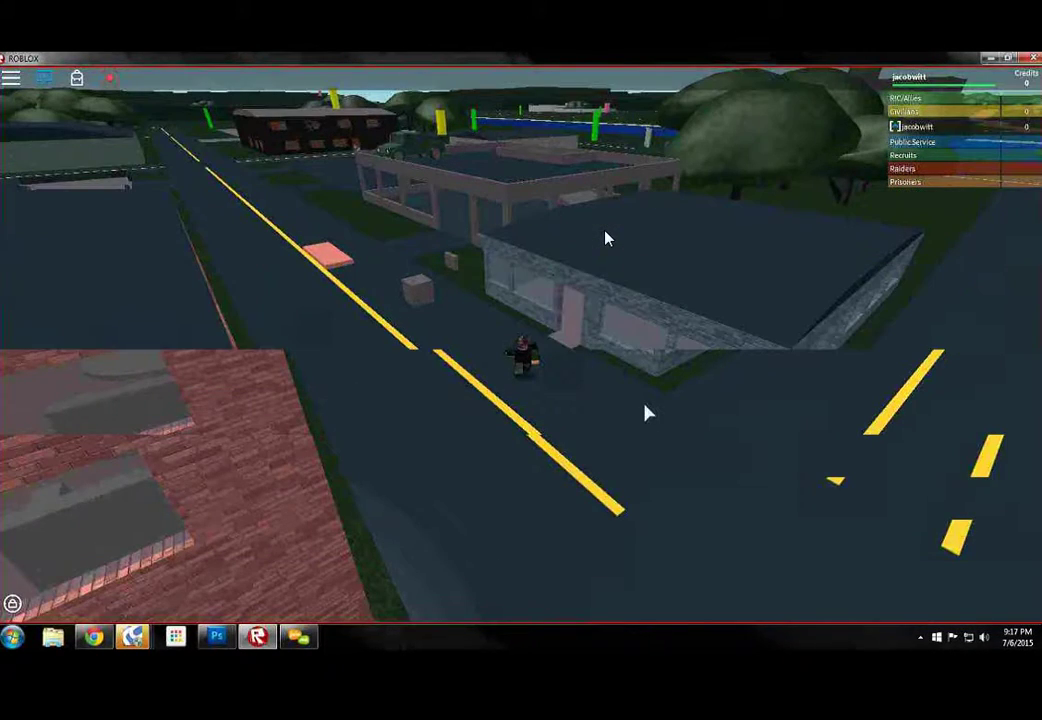
pyautogui.scroll(3, 645, 413)
pyautogui.press('w')
pyautogui.scroll(3, 605, 238)
pyautogui.scroll(3, 605, 238)
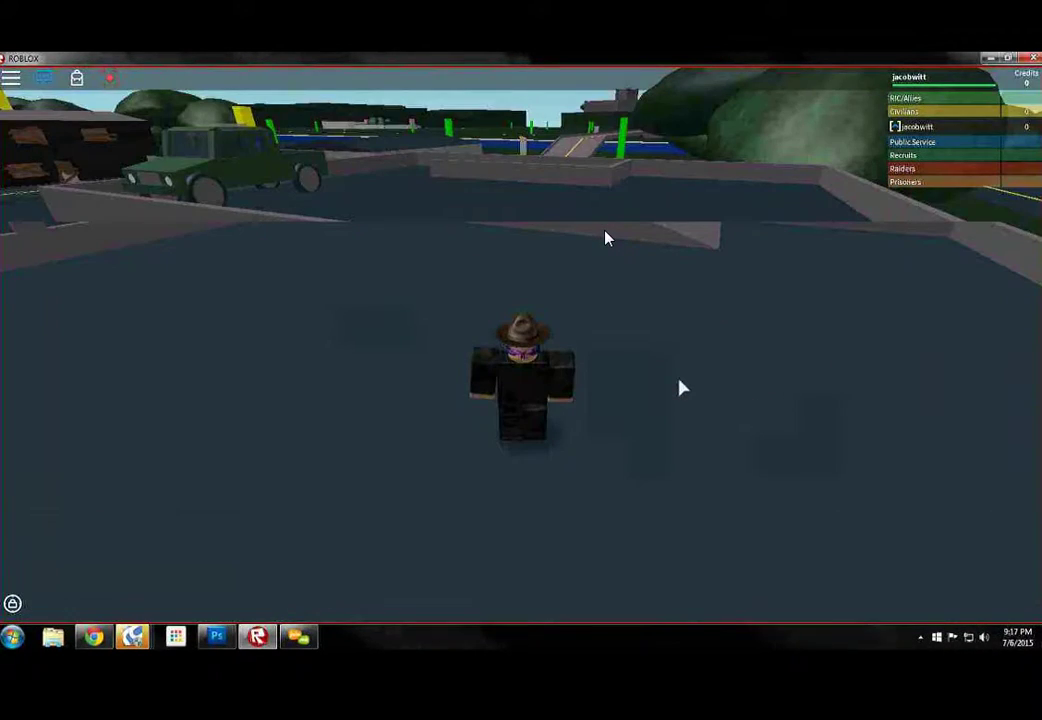
pyautogui.press('w')
pyautogui.press('w')
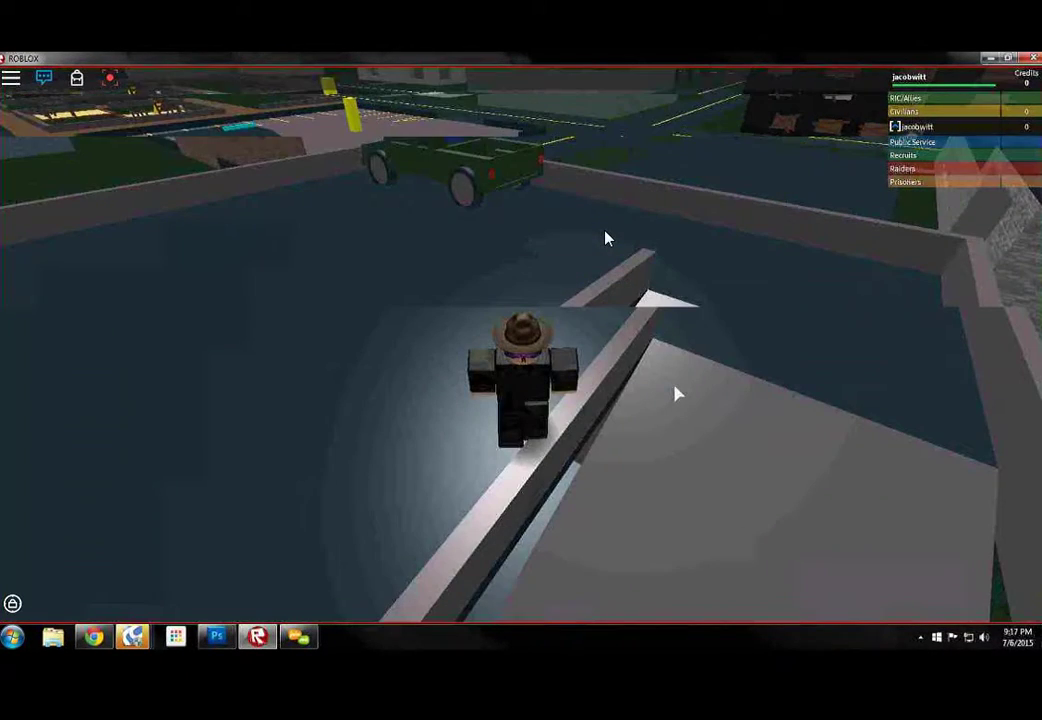
pyautogui.press('w')
pyautogui.press('w')
pyautogui.press('w')
pyautogui.press('w')
pyautogui.press('w')
pyautogui.press('w')
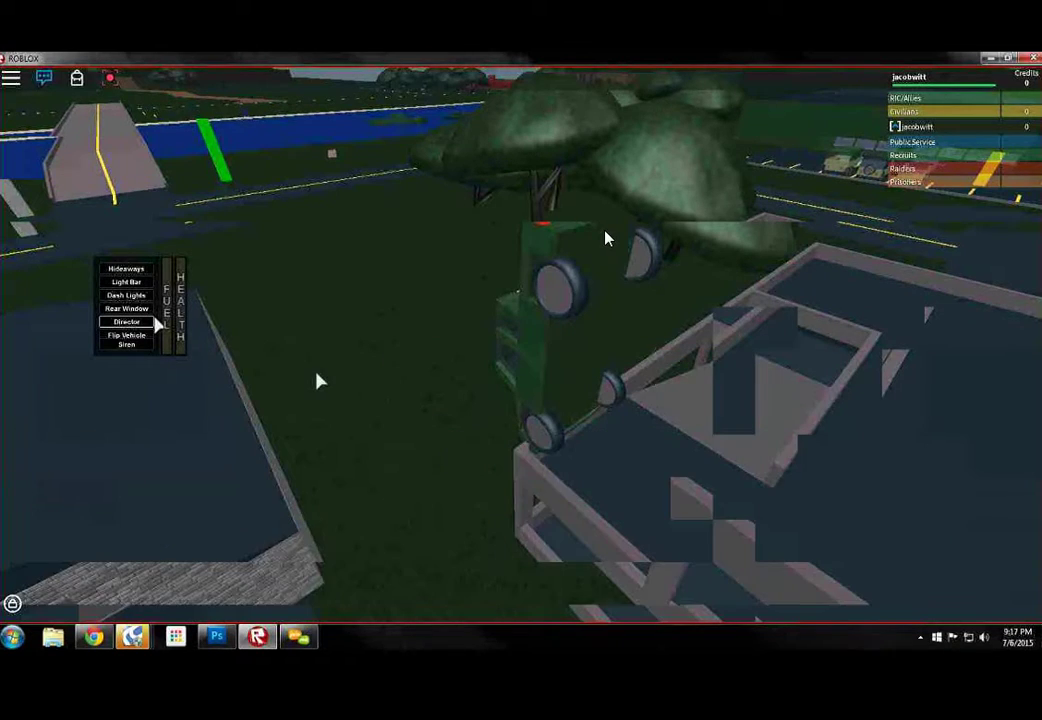
# Flip the stuck jeep upright and drive it through the intersection
pyautogui.click(126, 335)
pyautogui.click(128, 335)
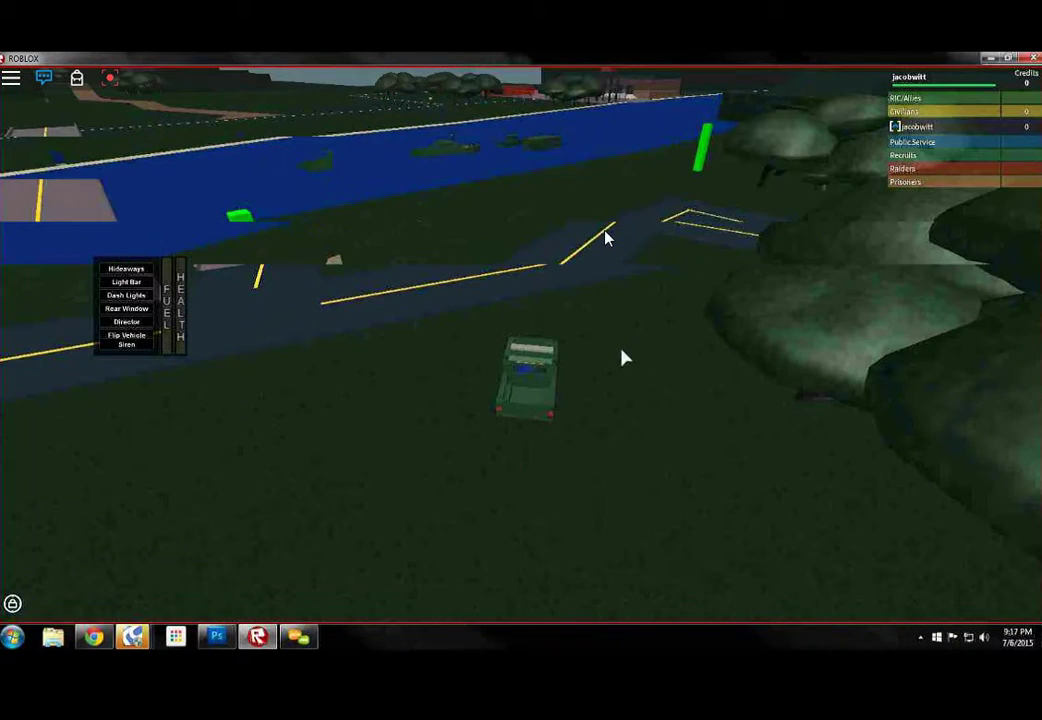
pyautogui.press('w')
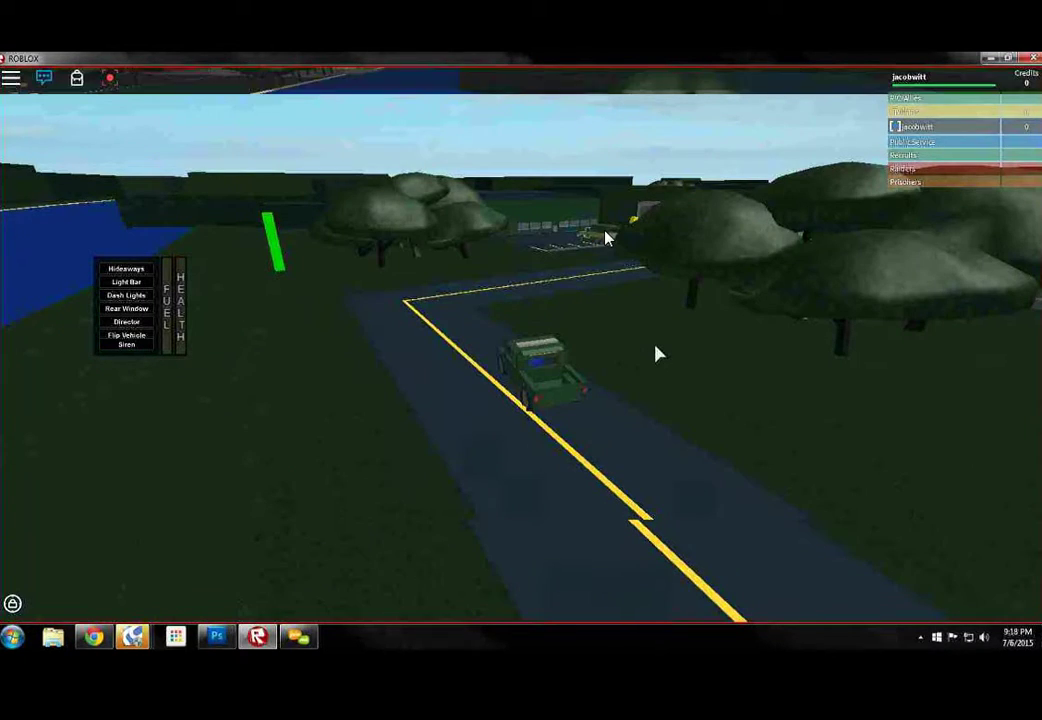
pyautogui.press('w')
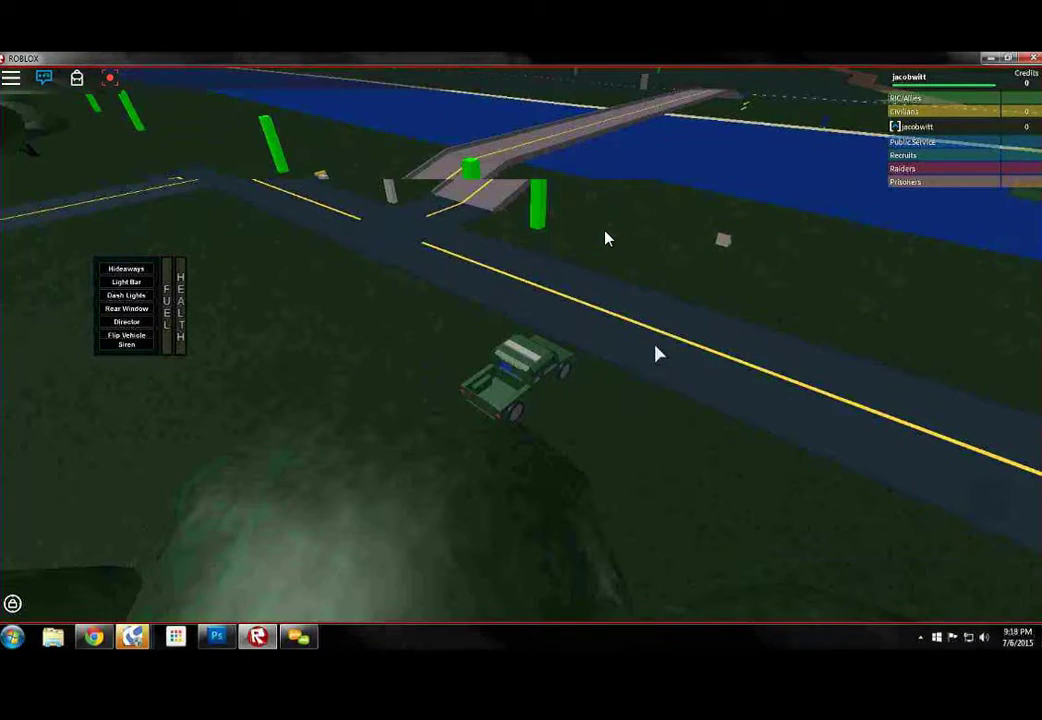
pyautogui.scroll(-5, 606, 238)
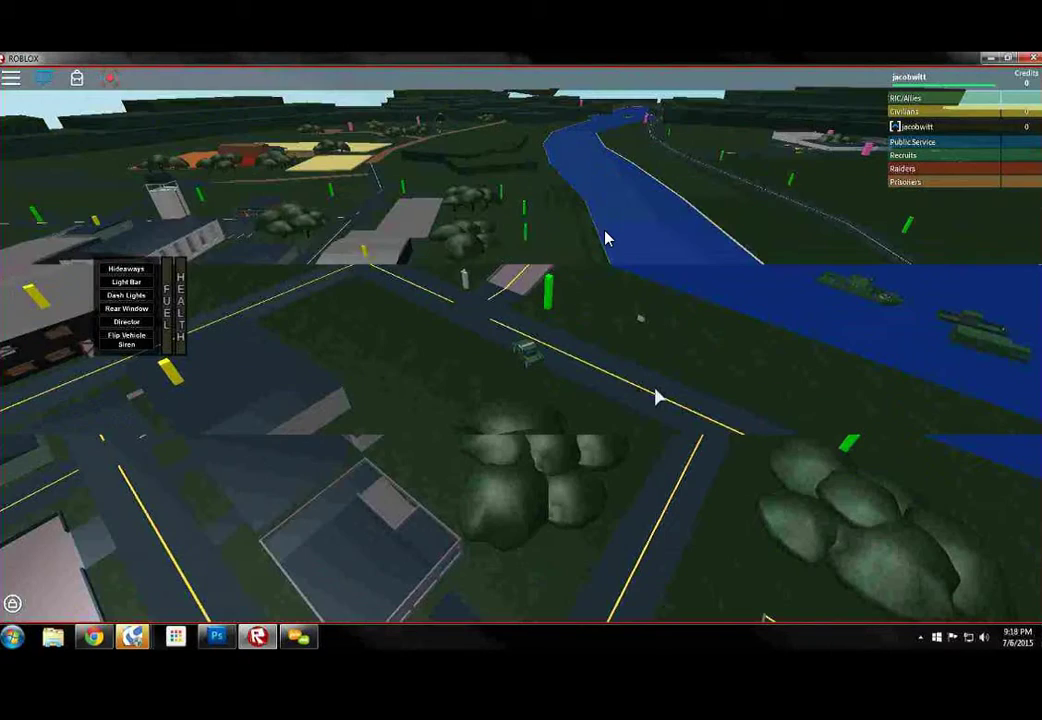
# Drive toward the river bridge while orbiting the camera around the jeep
pyautogui.press('w')
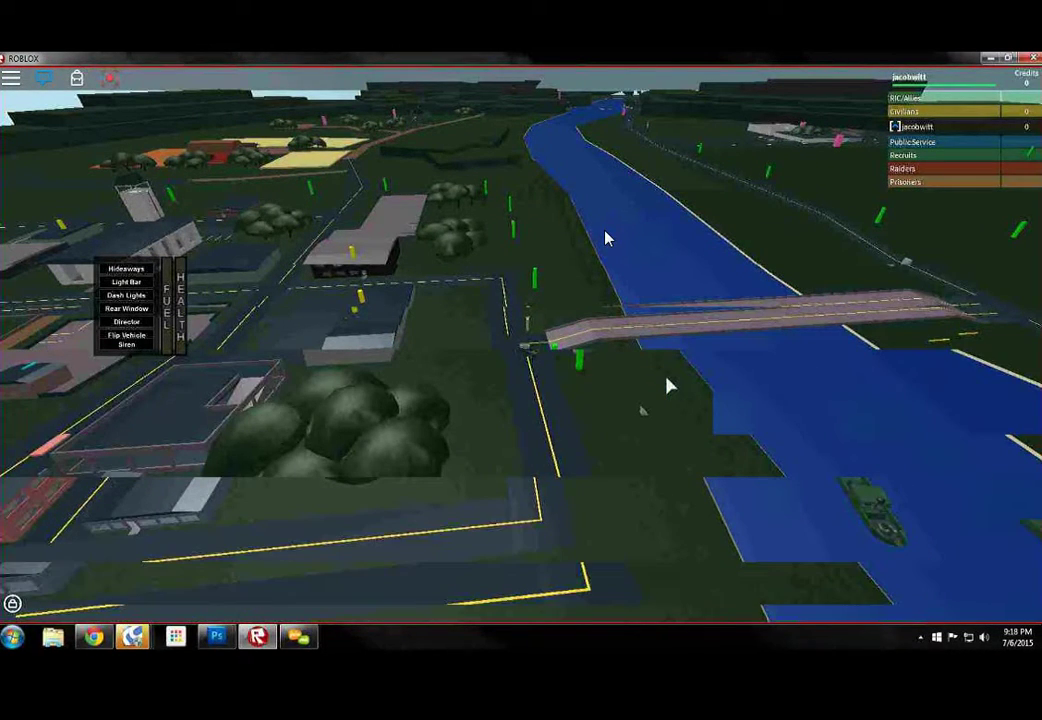
pyautogui.scroll(4, 606, 238)
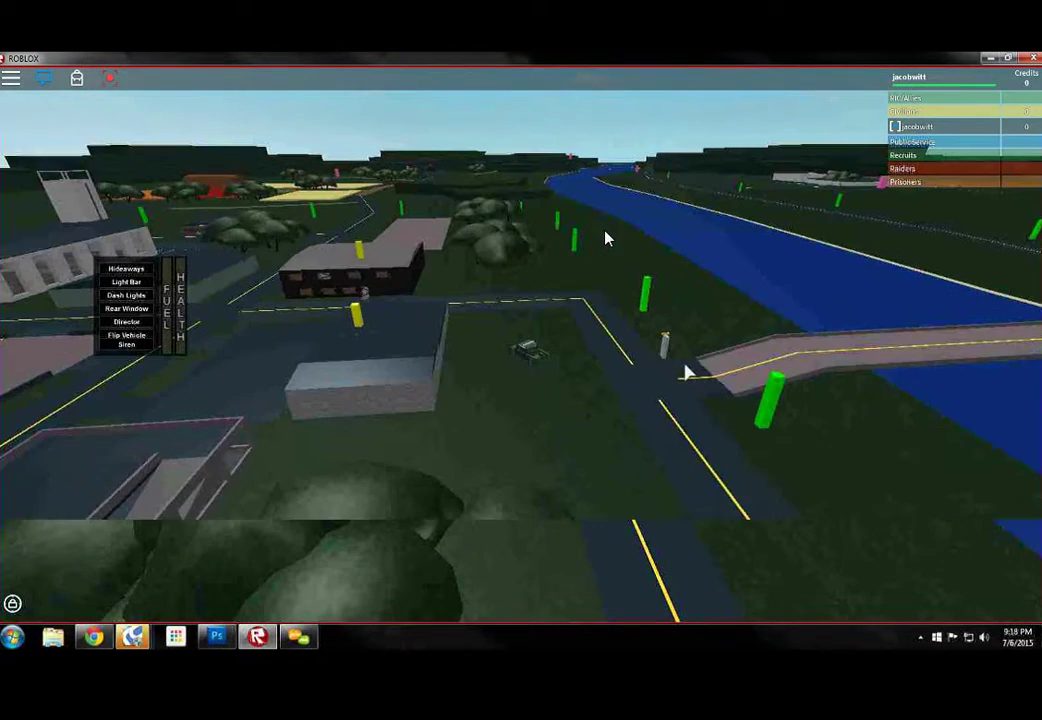
pyautogui.scroll(-4, 606, 238)
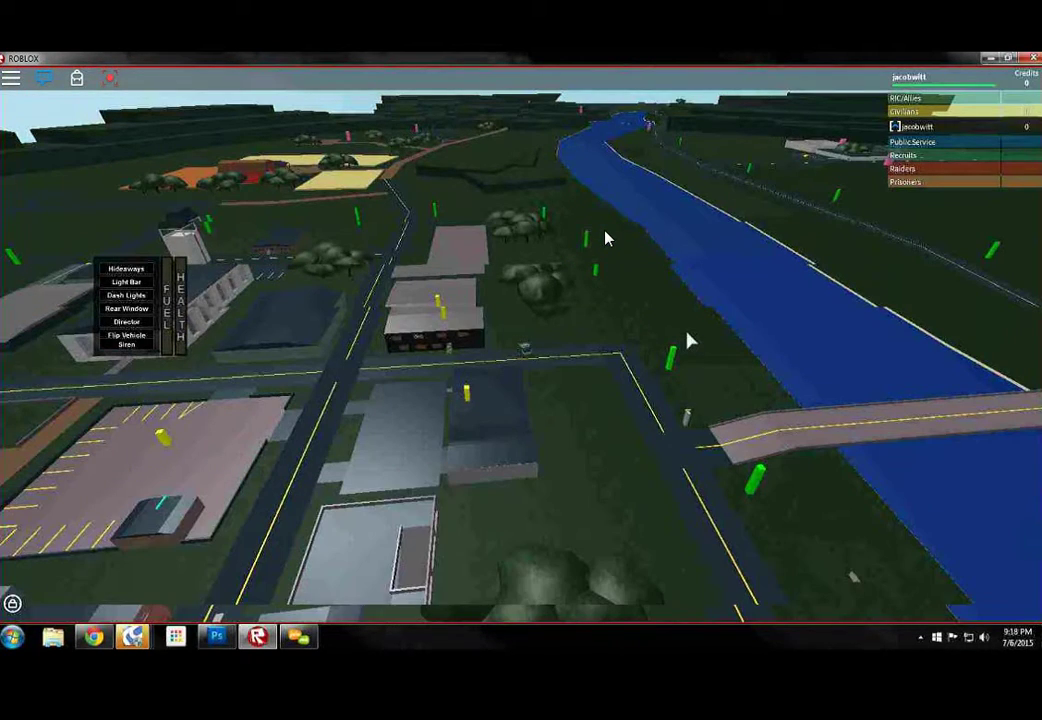
pyautogui.scroll(1, 606, 238)
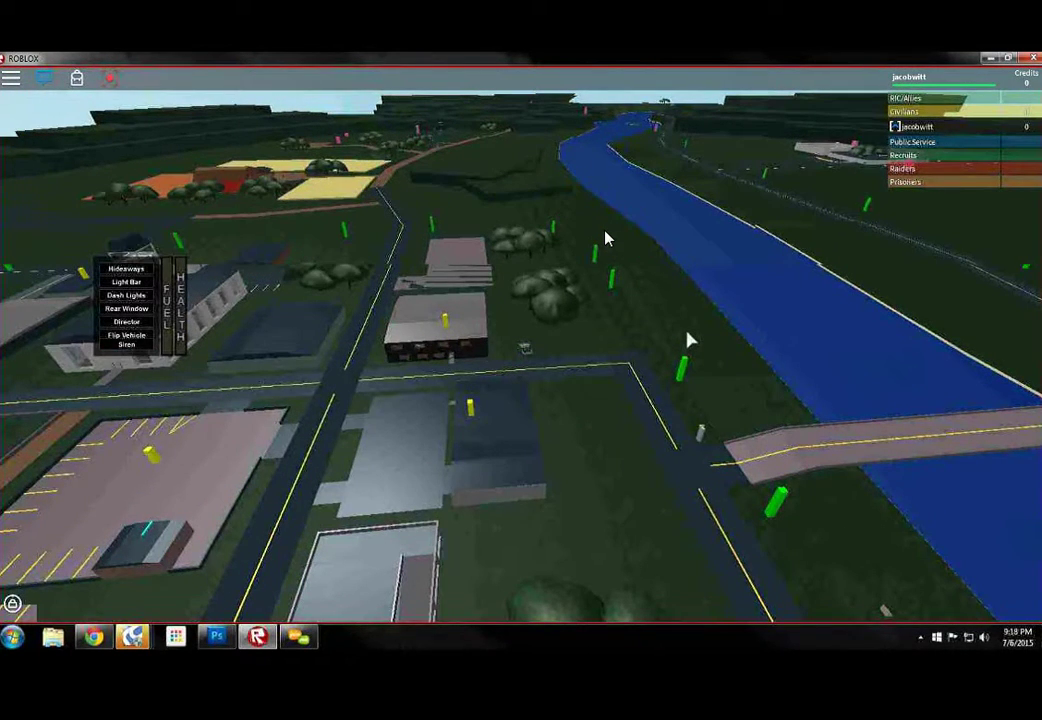
pyautogui.scroll(5, 606, 238)
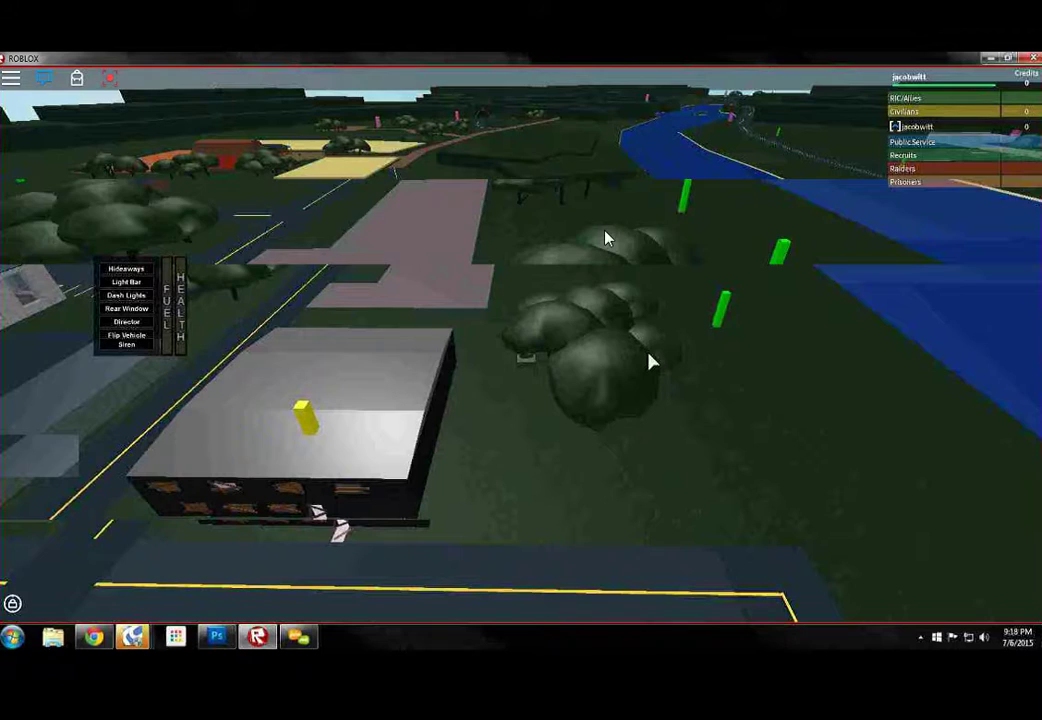
pyautogui.scroll(-4, 606, 238)
pyautogui.scroll(3, 606, 238)
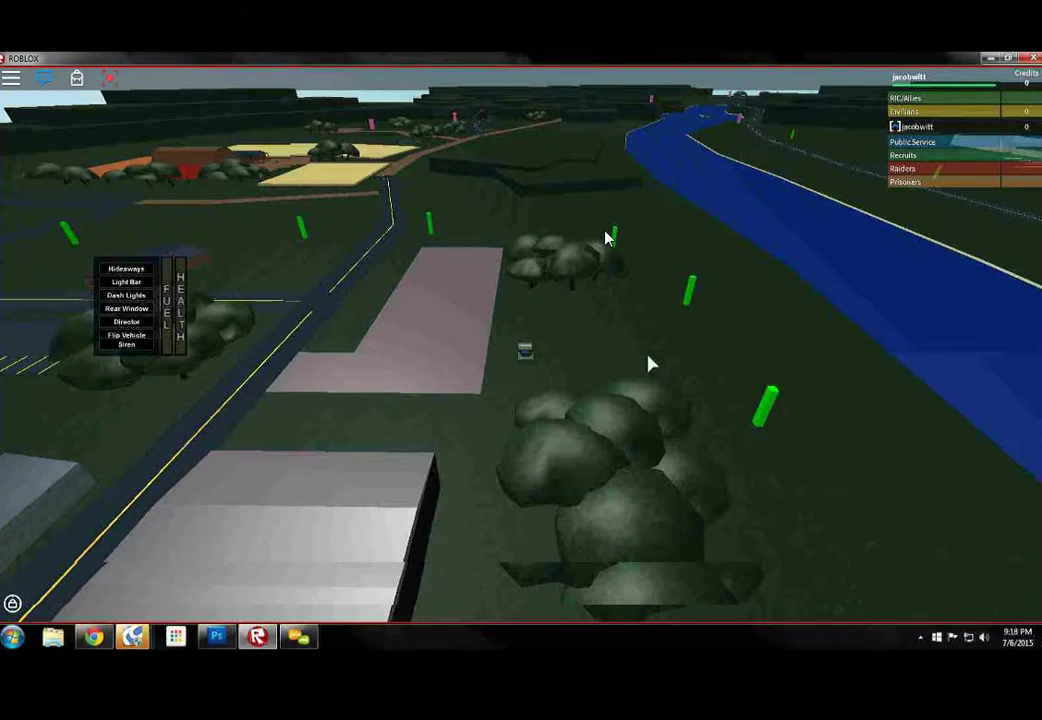
pyautogui.scroll(-3, 606, 238)
pyautogui.scroll(2, 606, 238)
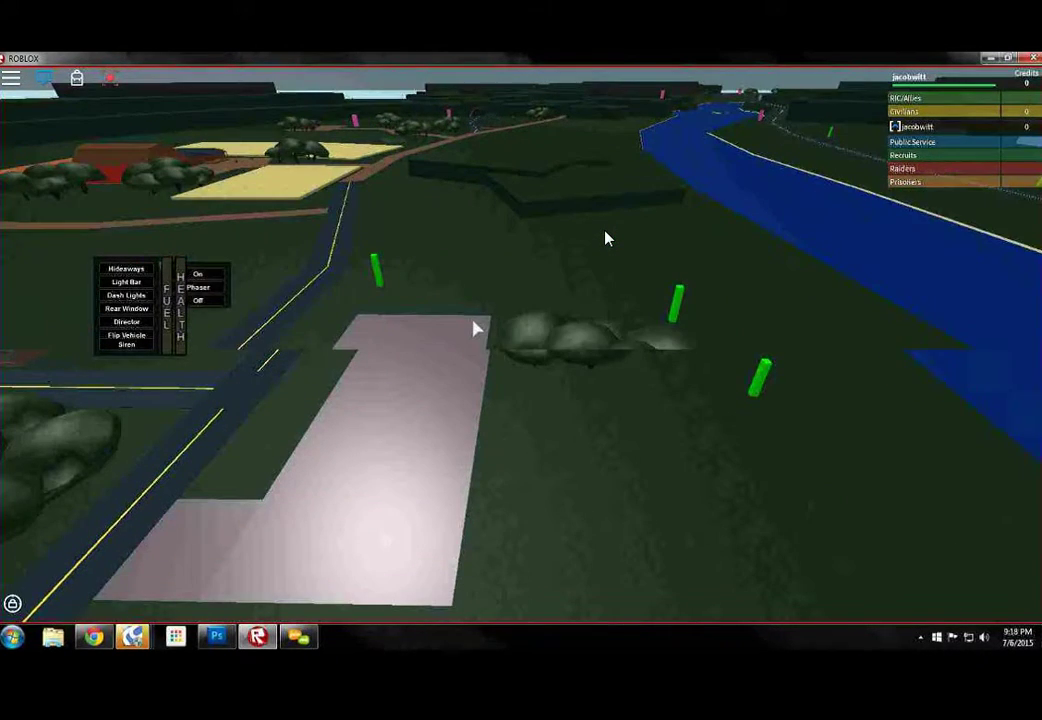
pyautogui.scroll(2, 606, 238)
pyautogui.scroll(-3, 606, 238)
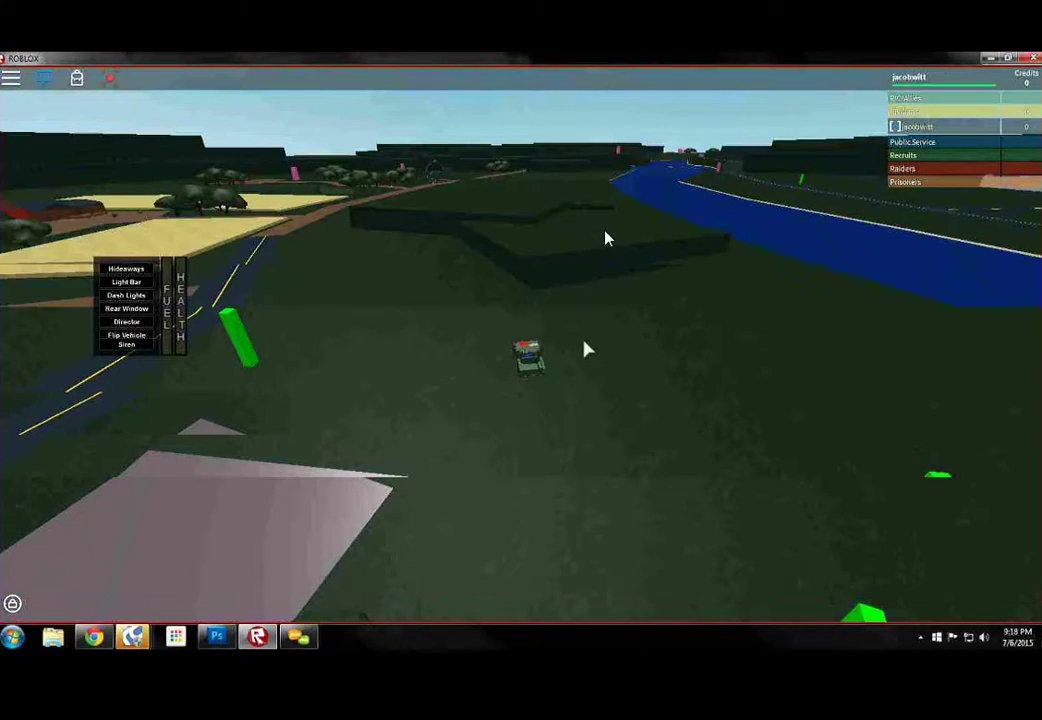
pyautogui.moveTo(585, 348); pyautogui.dragTo(368, 333)
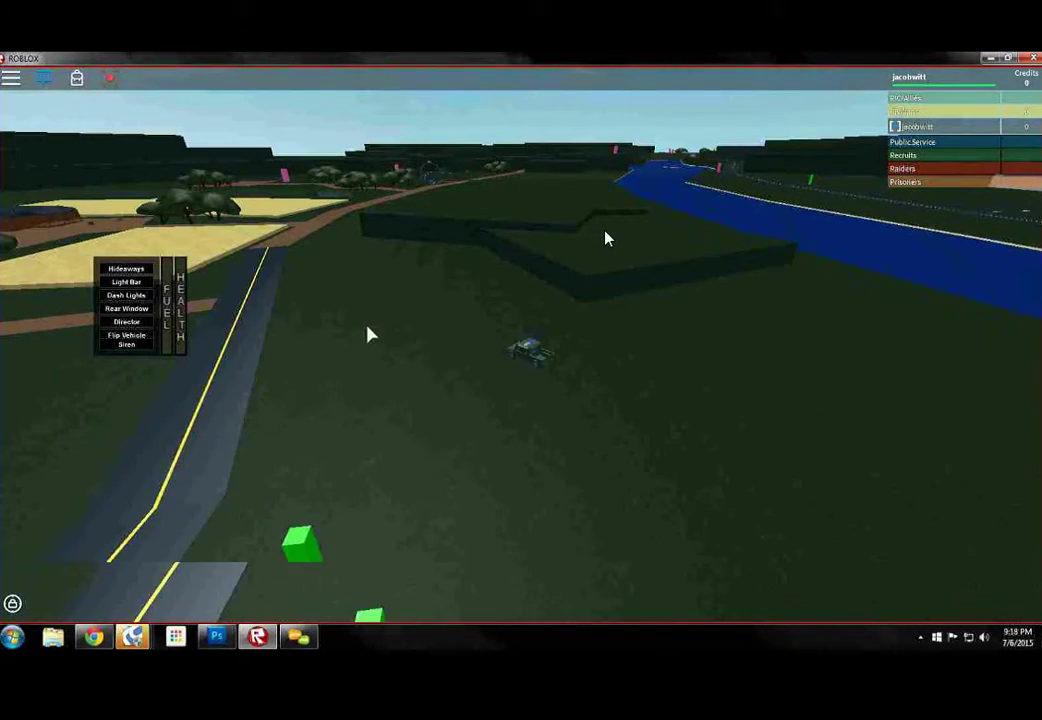
pyautogui.moveTo(368, 333)
pyautogui.mouseDown()
pyautogui.moveTo(336, 338)
pyautogui.moveTo(597, 310)
pyautogui.mouseUp()
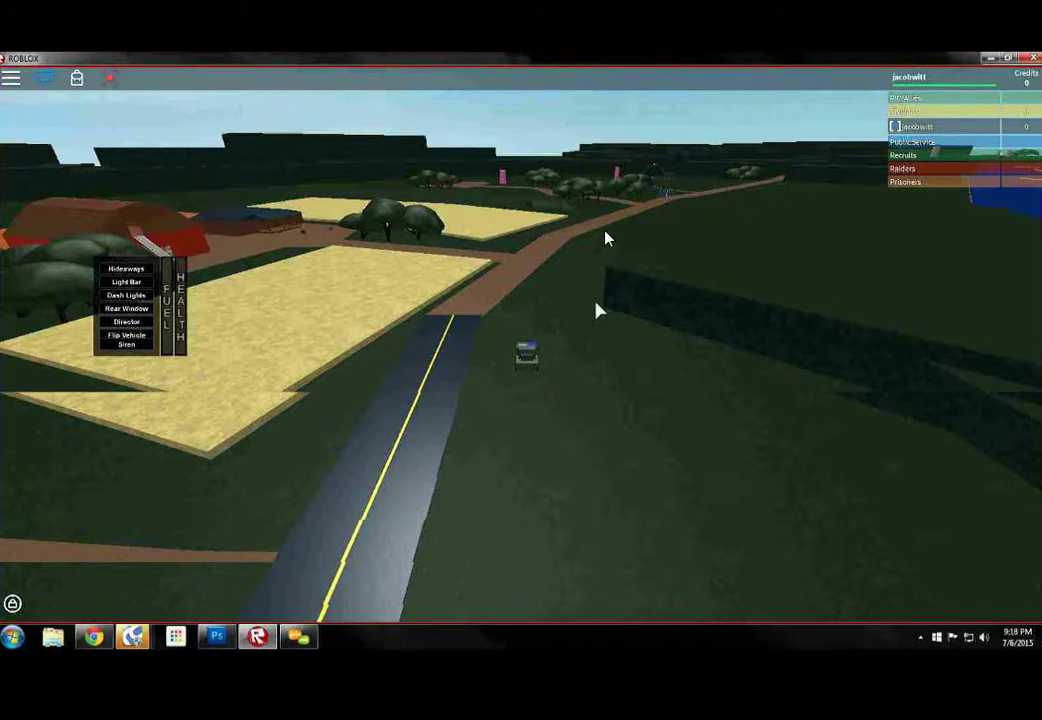
pyautogui.moveTo(597, 310)
pyautogui.mouseDown()
pyautogui.moveTo(713, 328)
pyautogui.moveTo(671, 346)
pyautogui.moveTo(302, 332)
pyautogui.mouseUp()
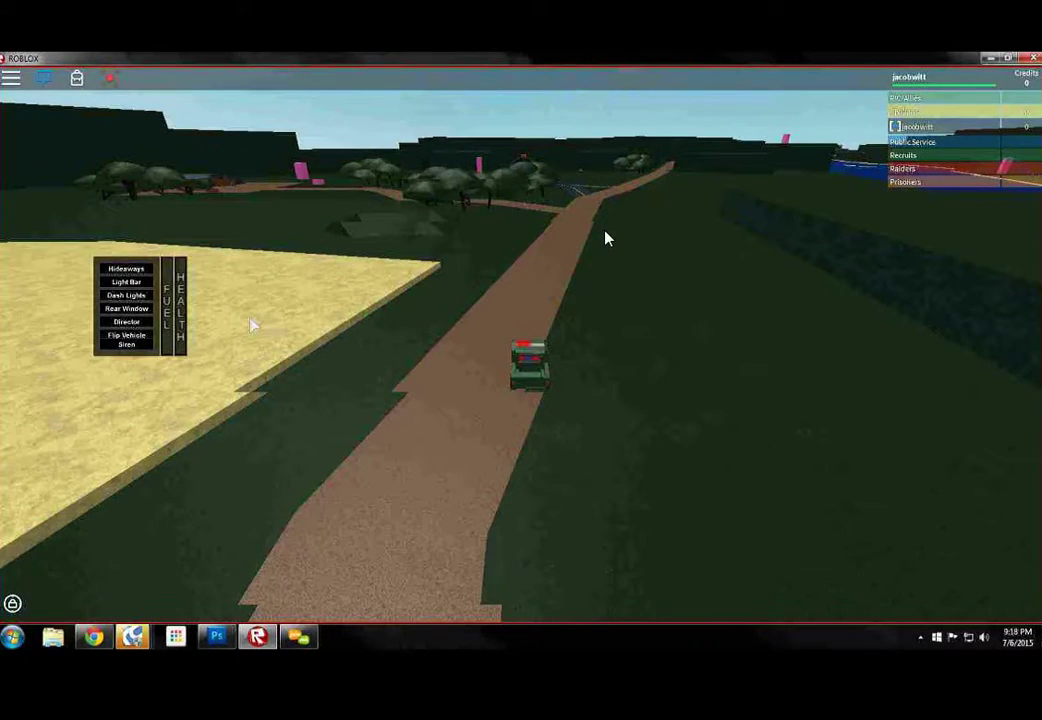
# Set the camera to circle around the jeep and drive to the plaza
pyautogui.click(126, 321)
pyautogui.click(200, 300)
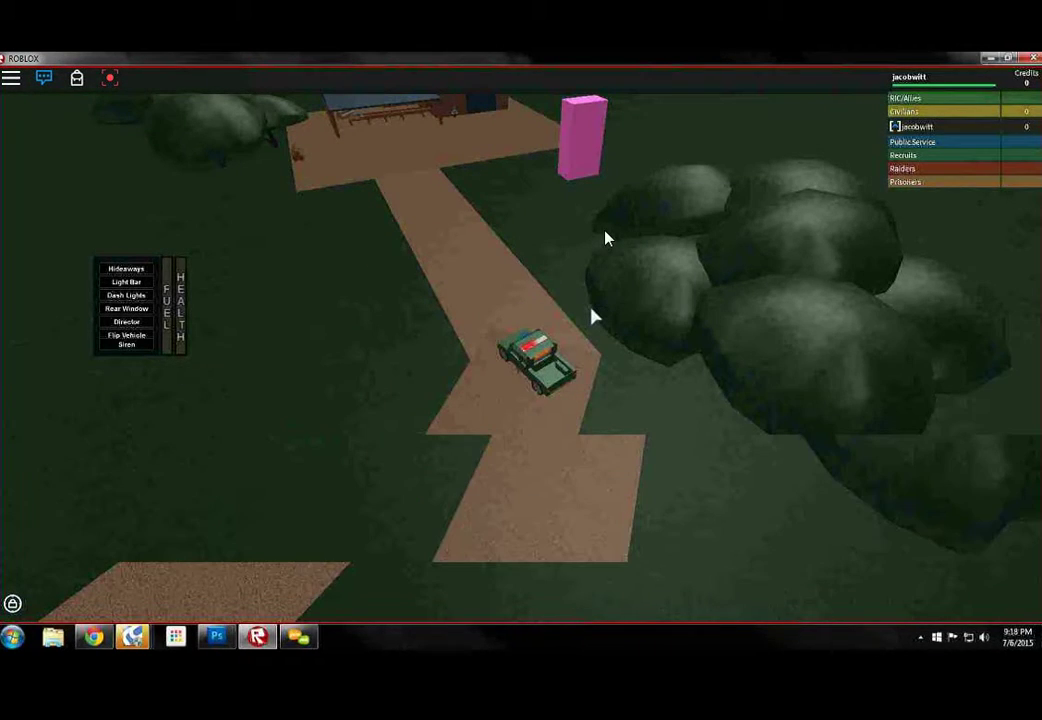
pyautogui.press('w')
pyautogui.press('w')
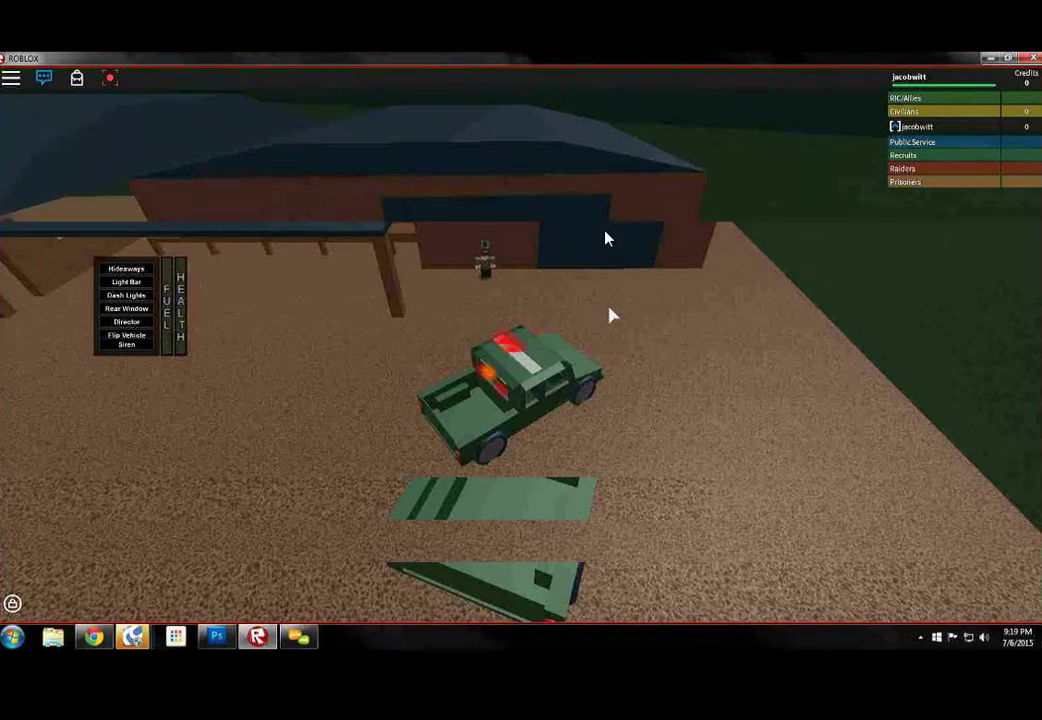
pyautogui.scroll(5, 612, 316)
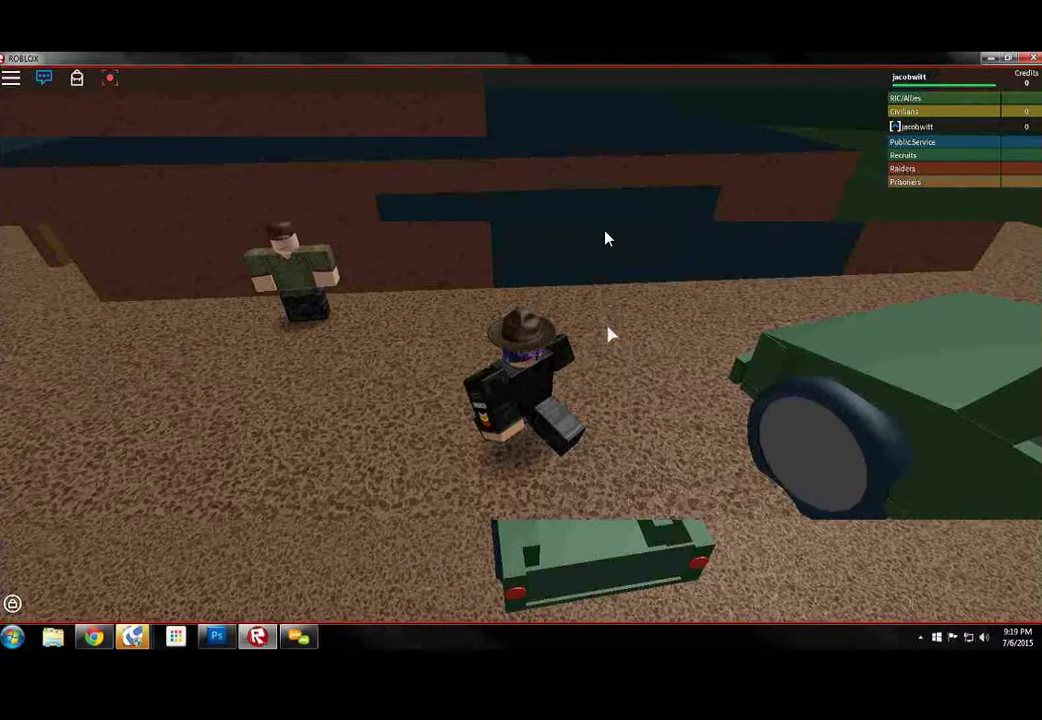
# Talk with the trader, then get back into the jeep
pyautogui.press('w')
pyautogui.click(608, 238)
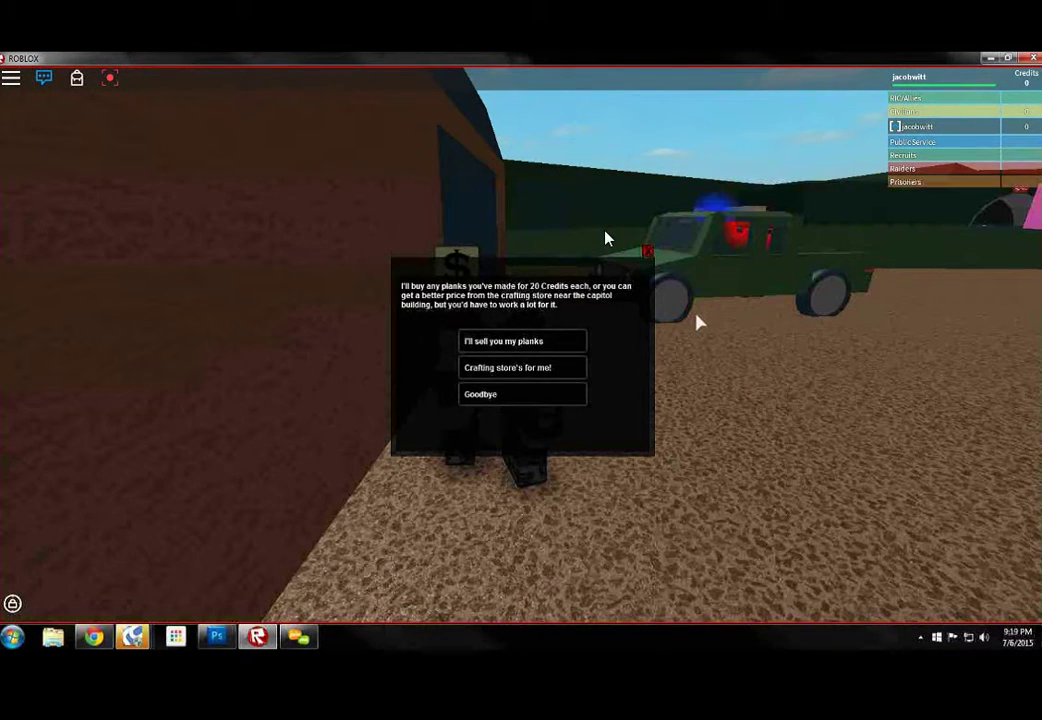
pyautogui.click(640, 256)
pyautogui.click(605, 237)
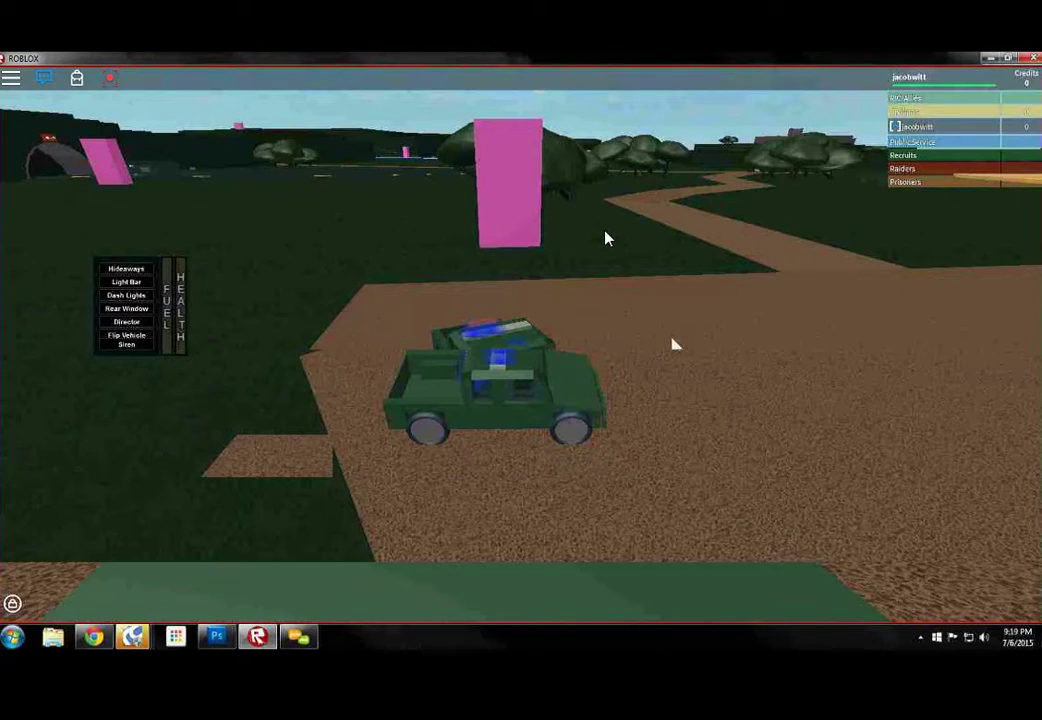
# Drive the jeep along the winding dirt path around the bend
pyautogui.press('w')
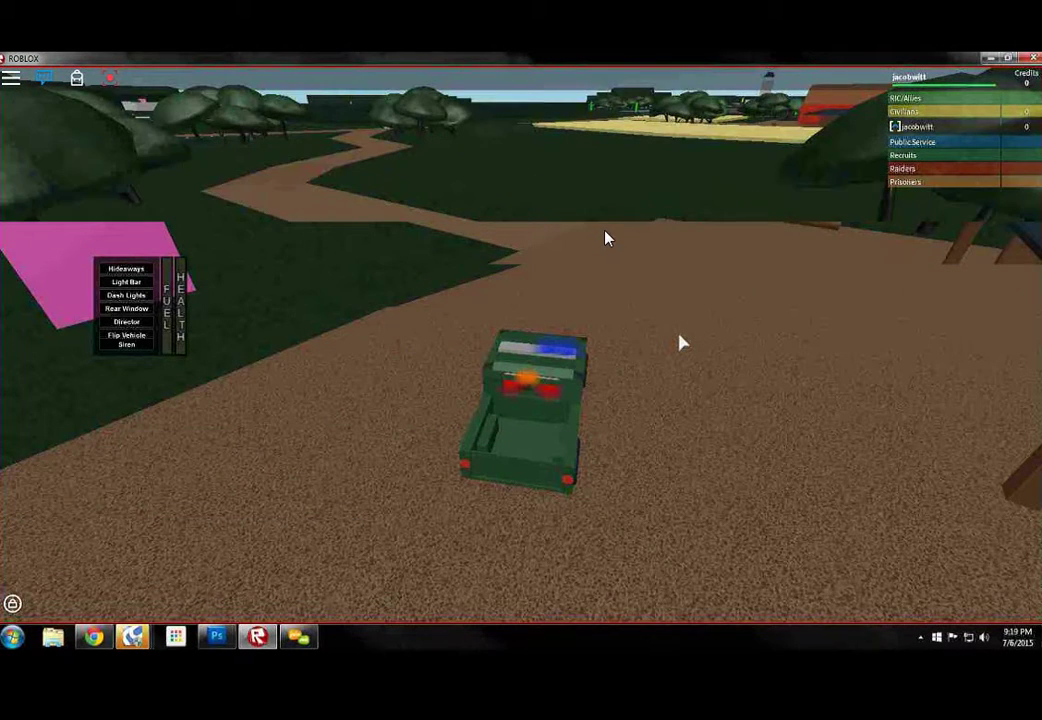
pyautogui.press('w')
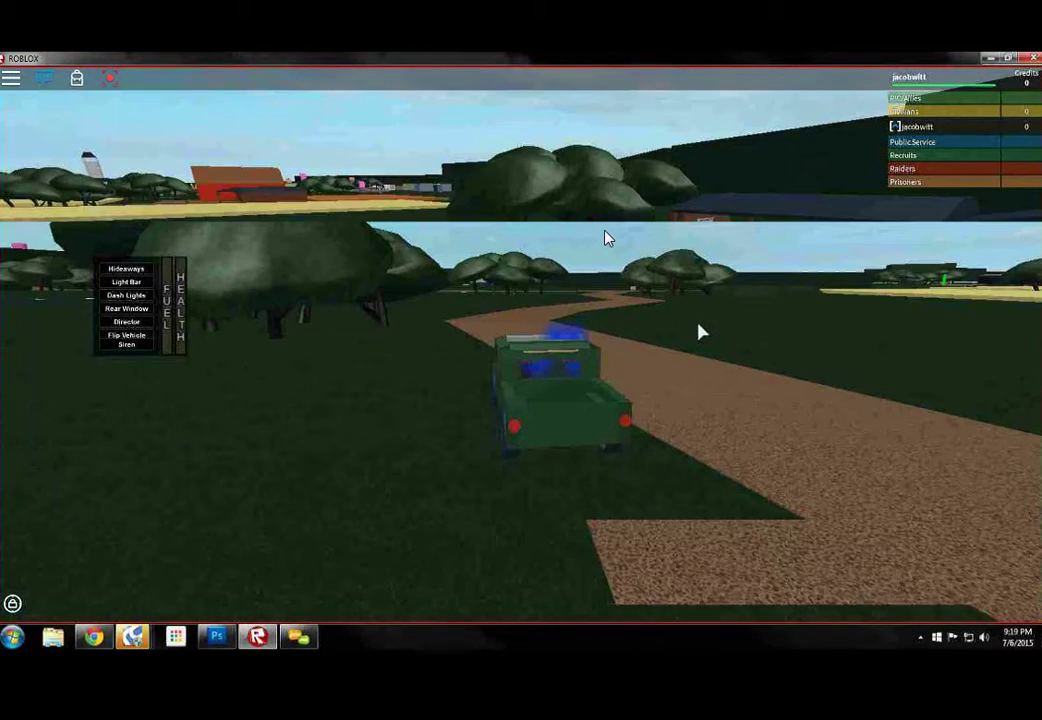
pyautogui.press('w')
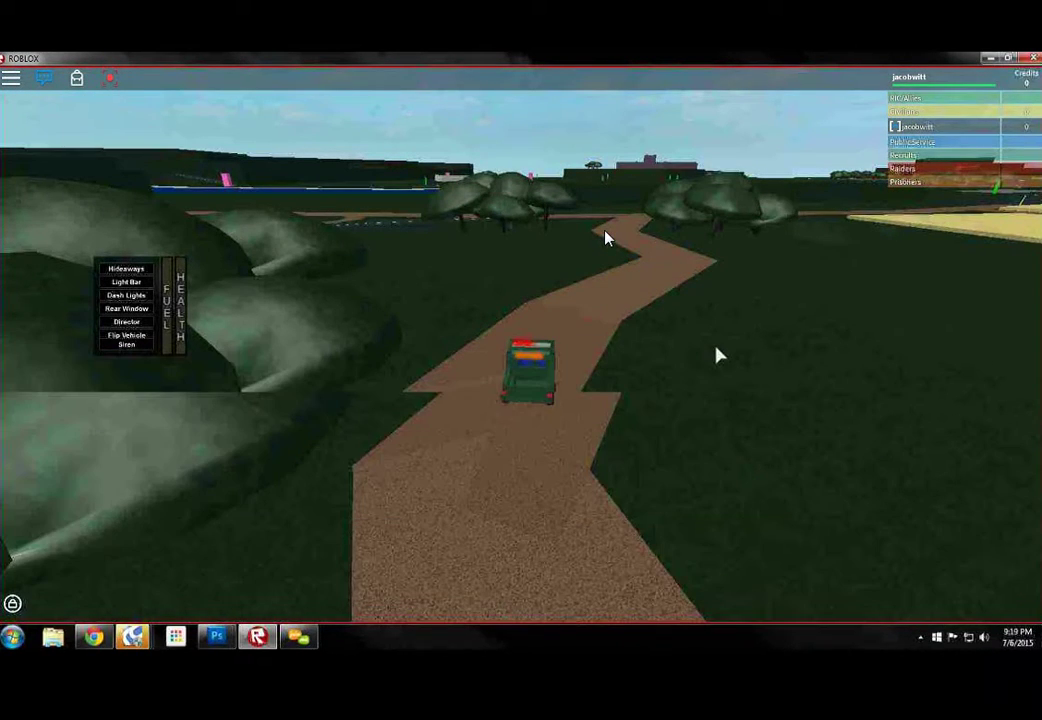
pyautogui.press('w')
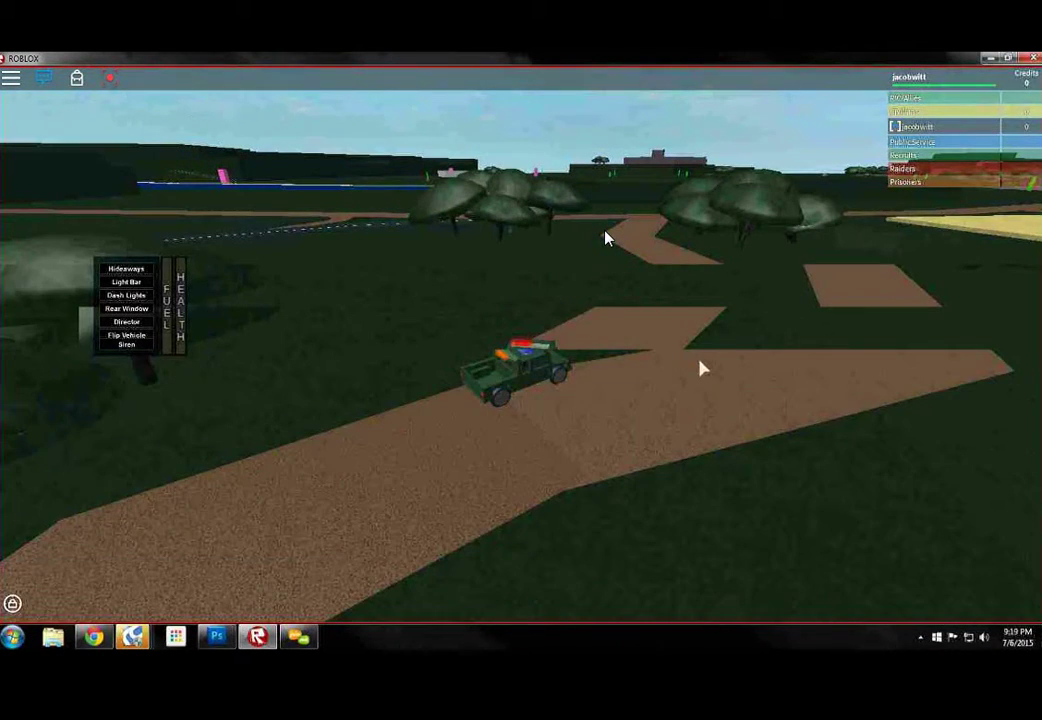
# Cut across the grass to the paved road and tunnel entrance
pyautogui.press('w')
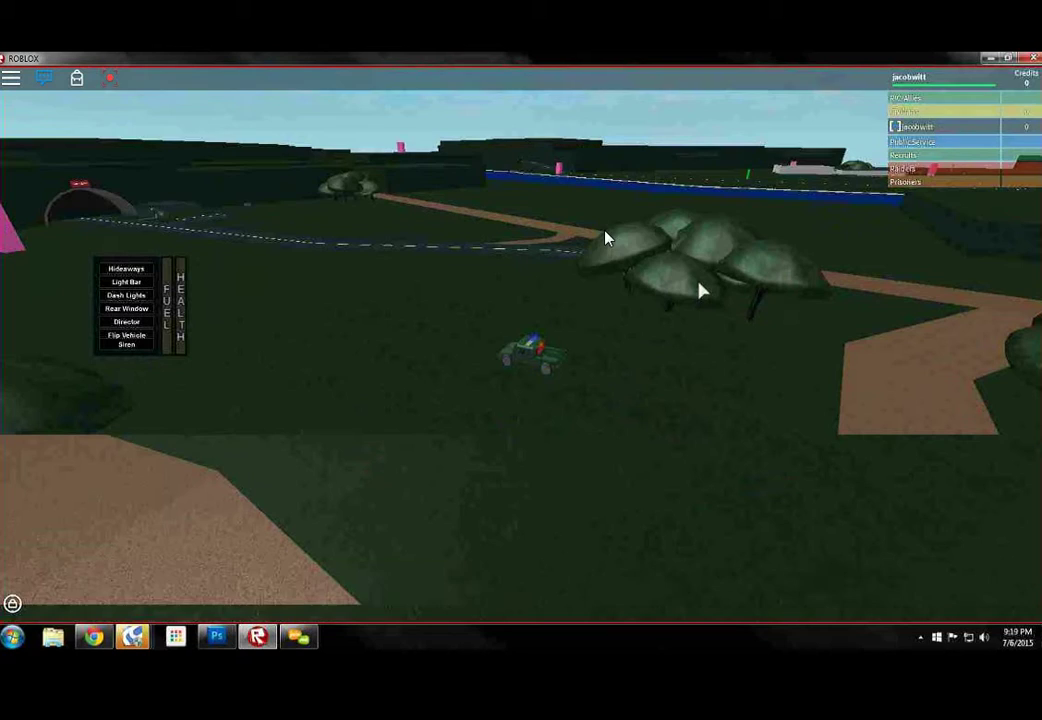
pyautogui.press('w')
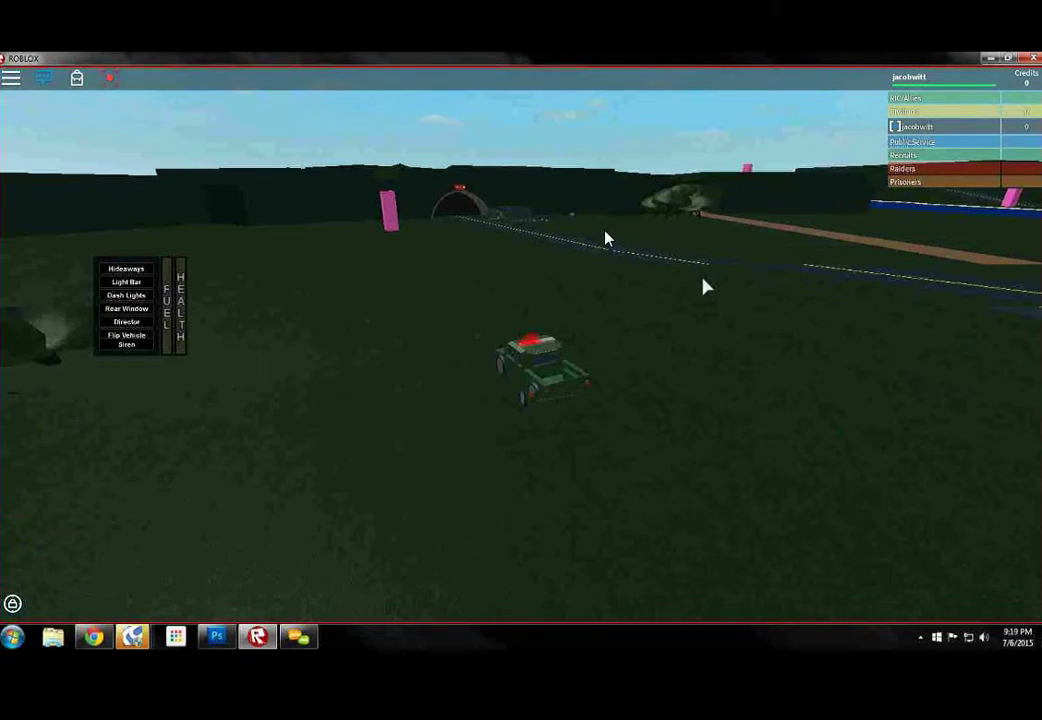
pyautogui.press('w')
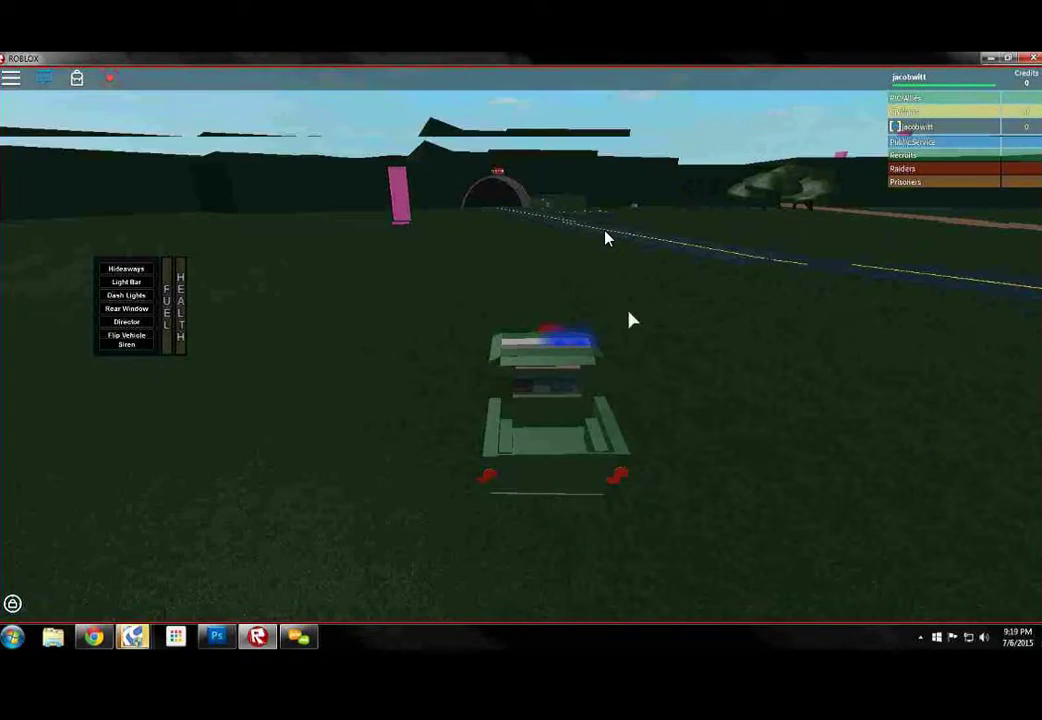
pyautogui.press('w')
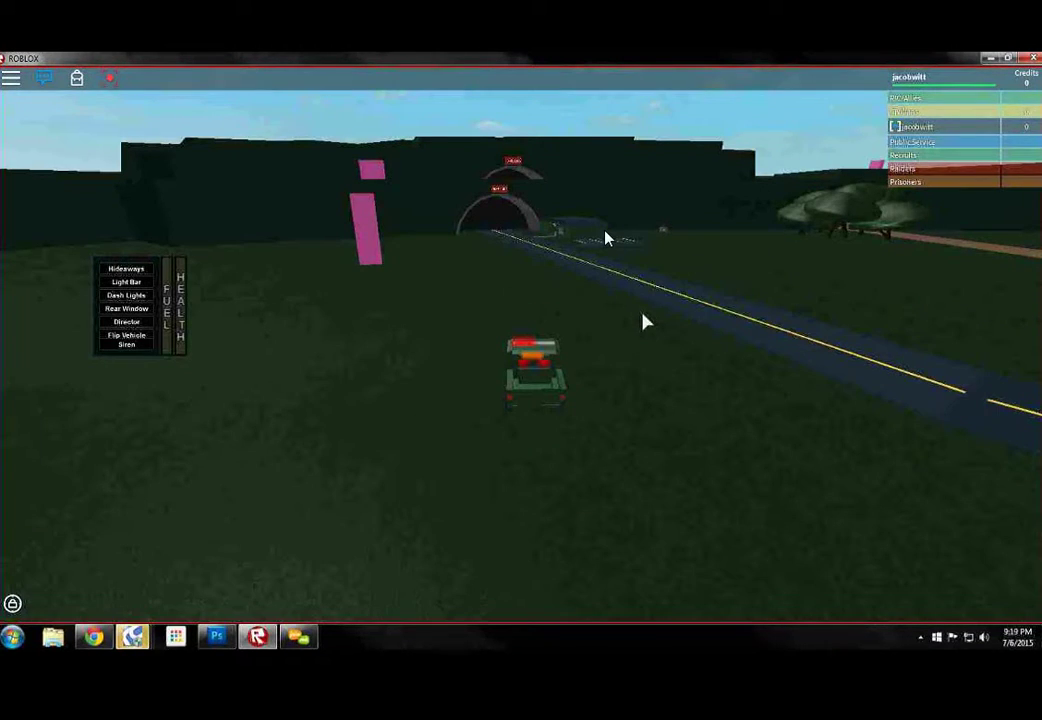
pyautogui.press('w')
pyautogui.press('w')
pyautogui.press('w')
pyautogui.press('w')
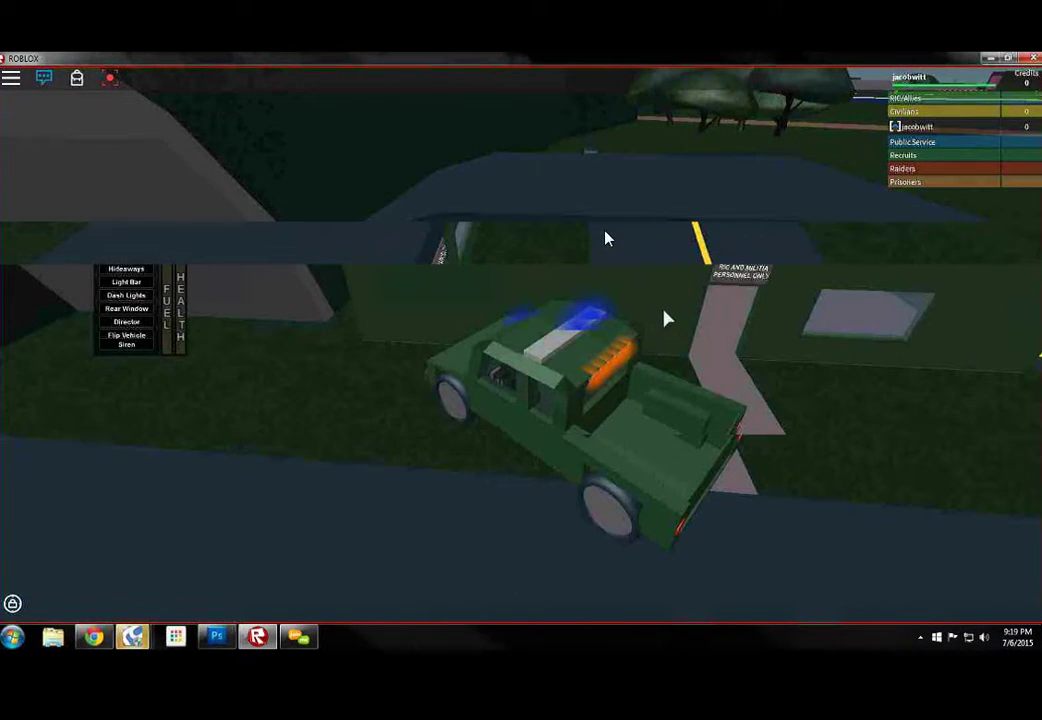
# Exit the jeep and walk through the personnel-only doorway onto the platform
pyautogui.press('space')
pyautogui.press('w')
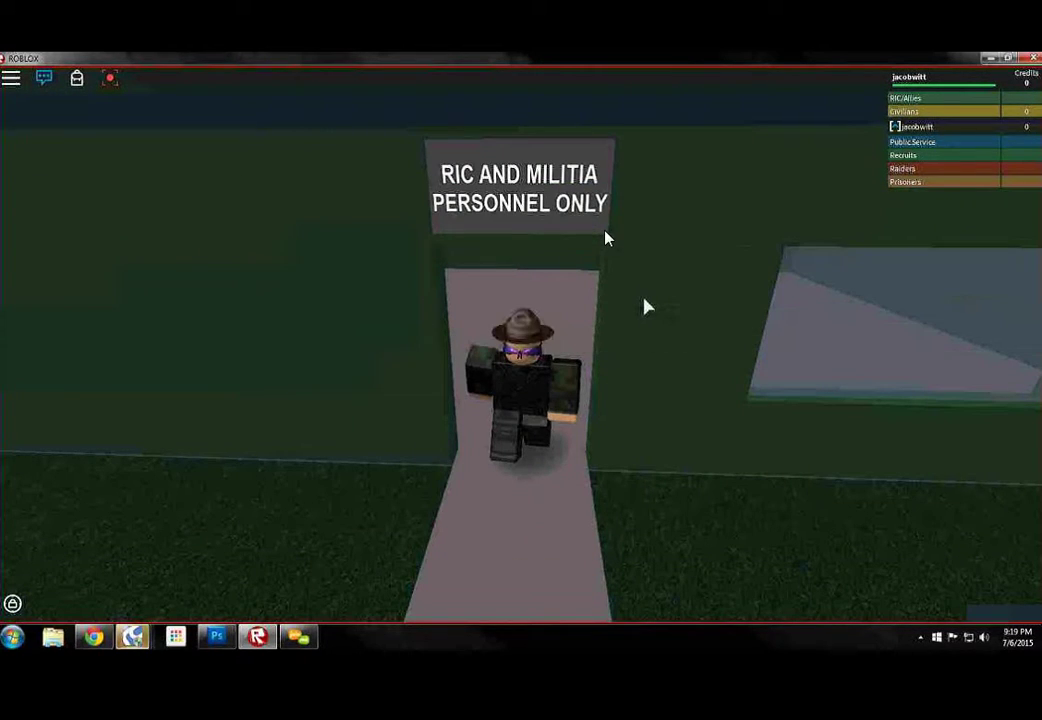
pyautogui.press('w')
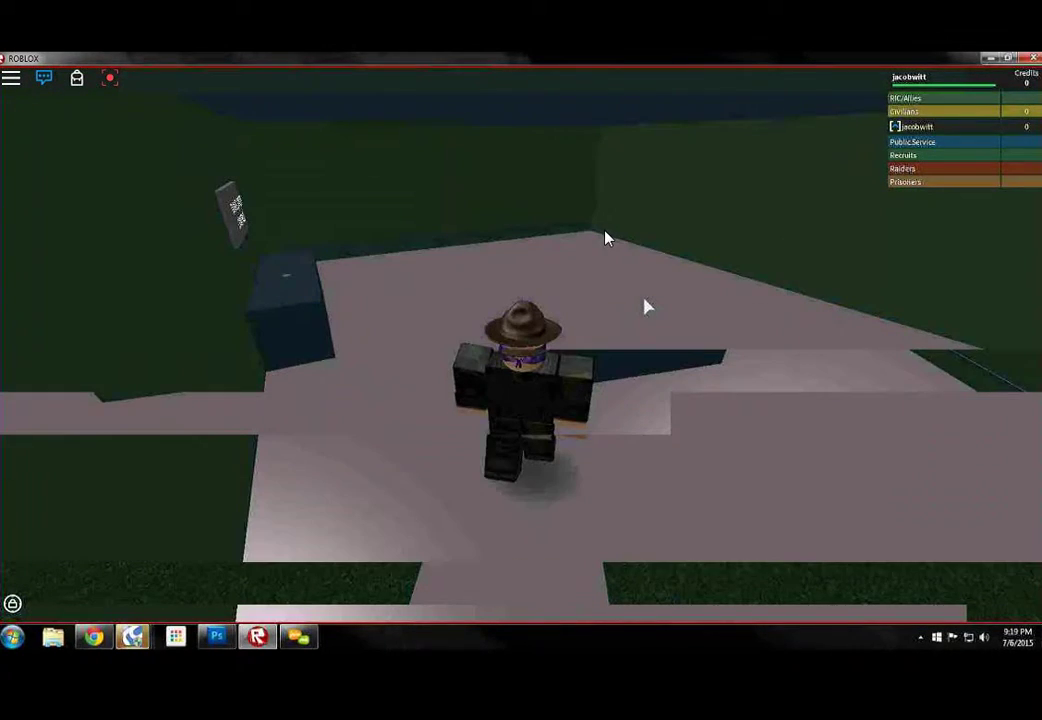
pyautogui.press('s')
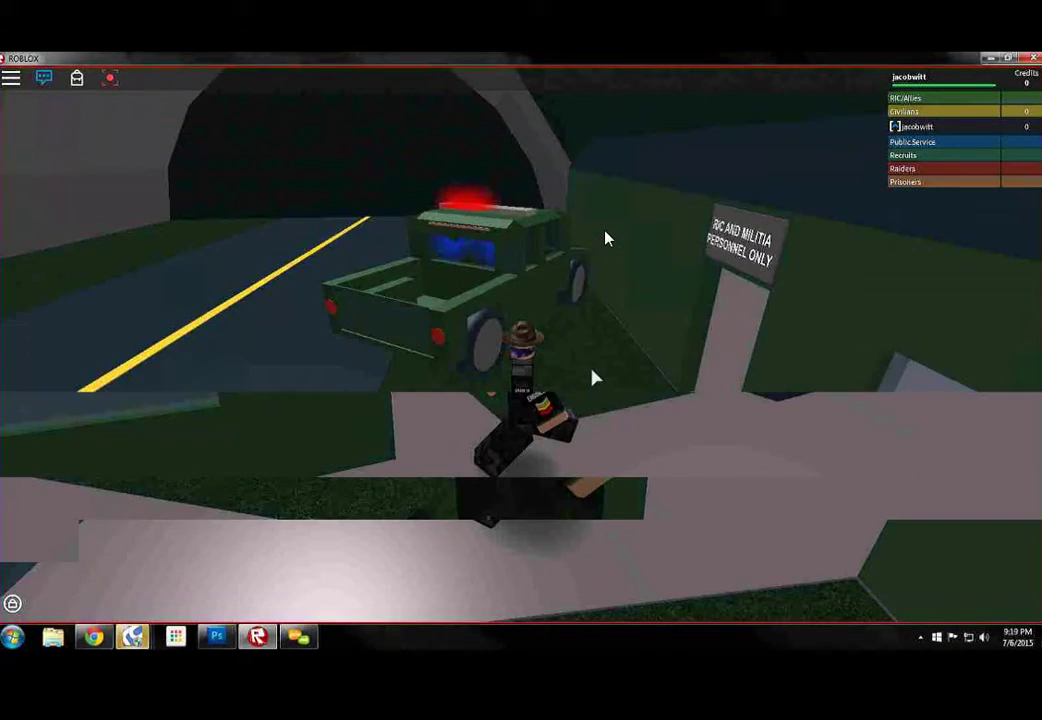
# Inspect the tunnel door control box, then return to the jeep's driver seat
pyautogui.press('w')
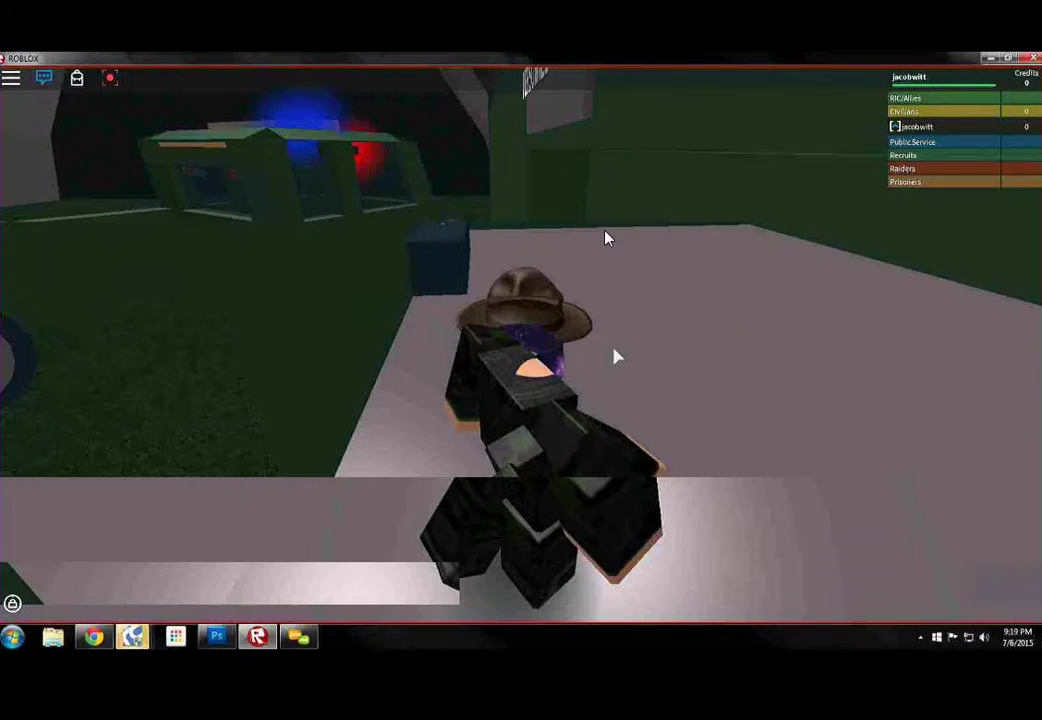
pyautogui.press('w')
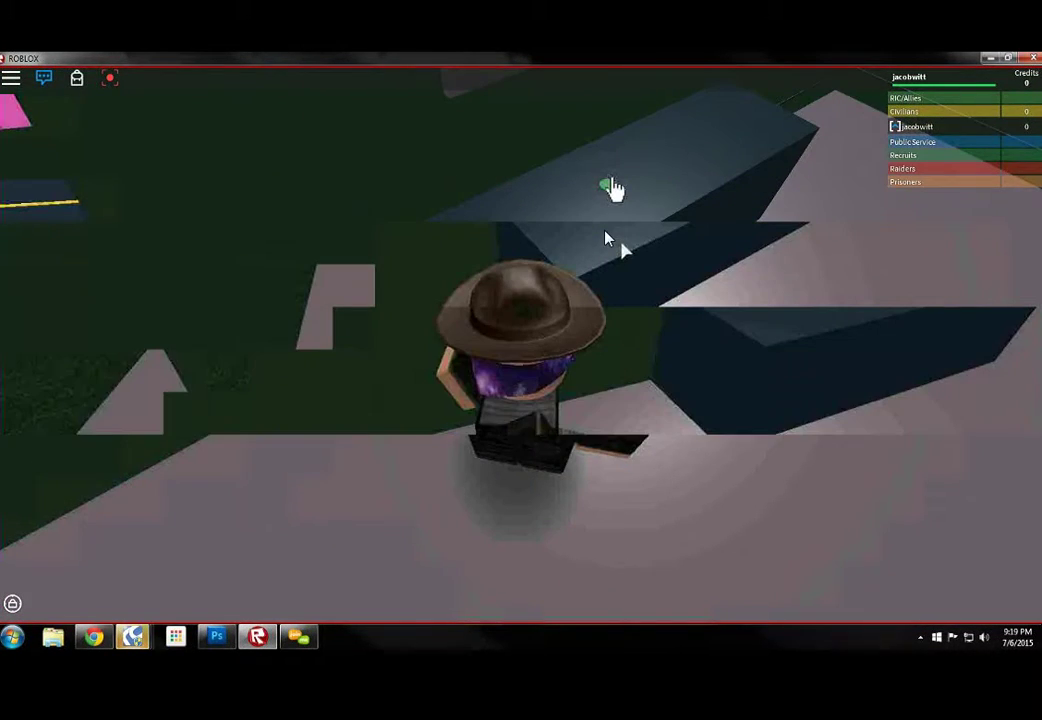
pyautogui.press('w')
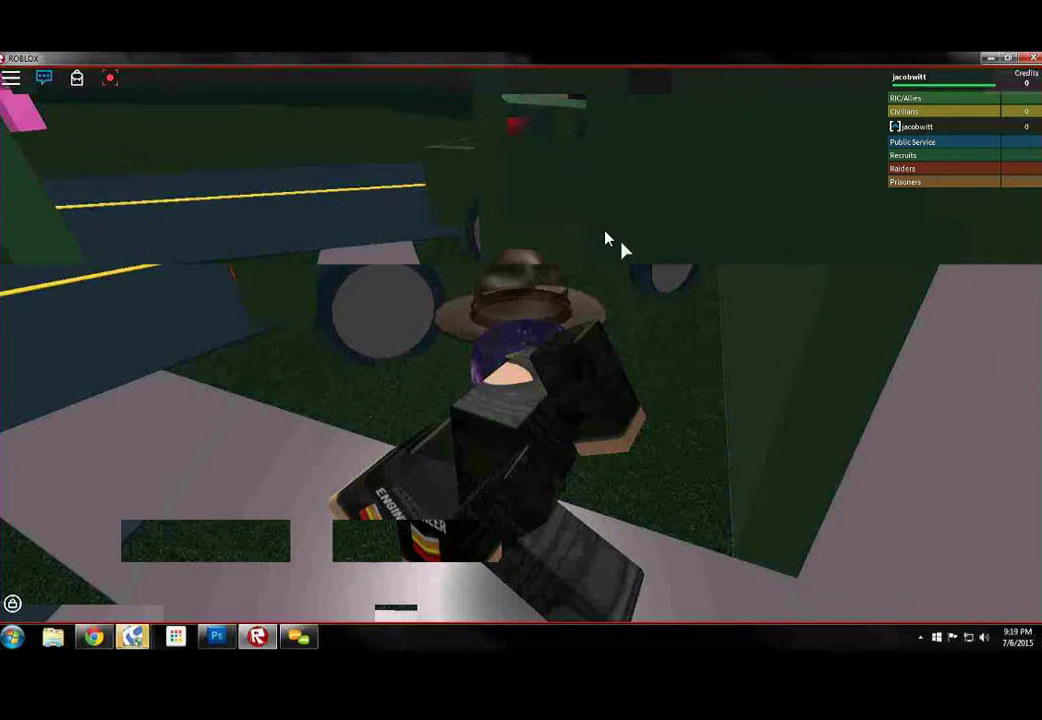
pyautogui.press('w')
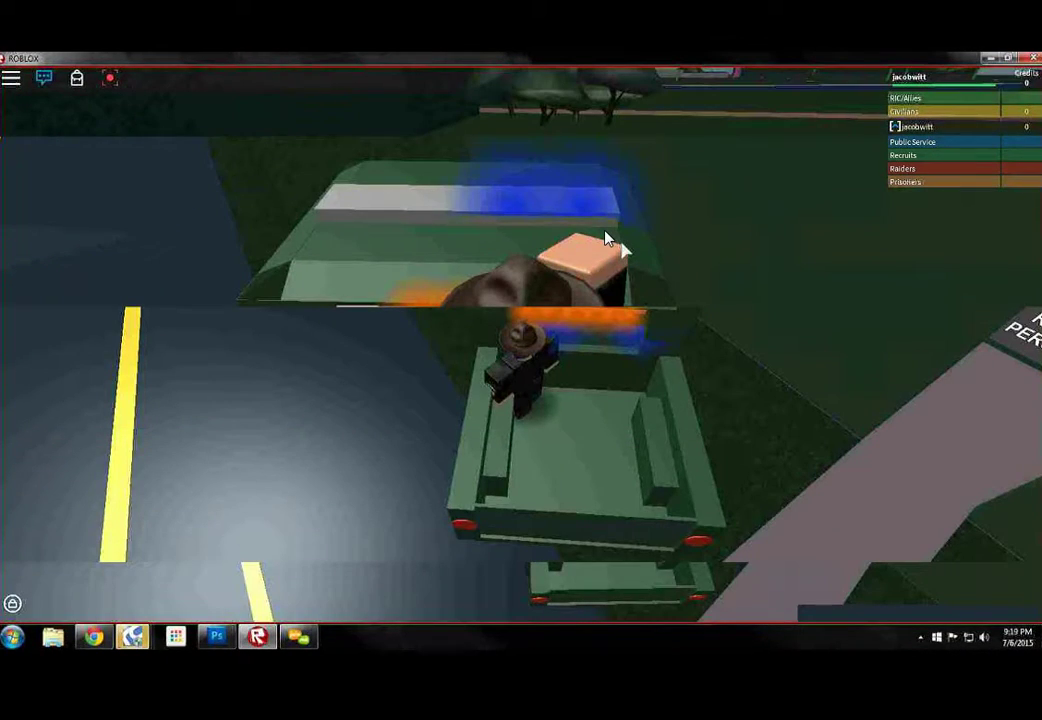
pyautogui.press('w')
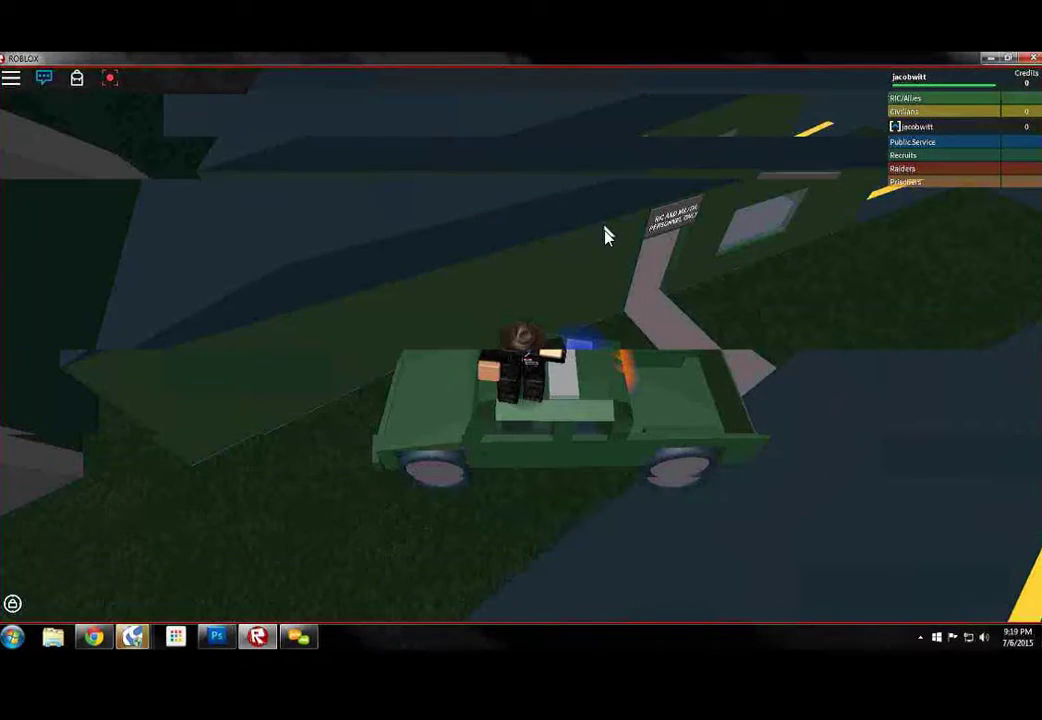
pyautogui.click(606, 236)
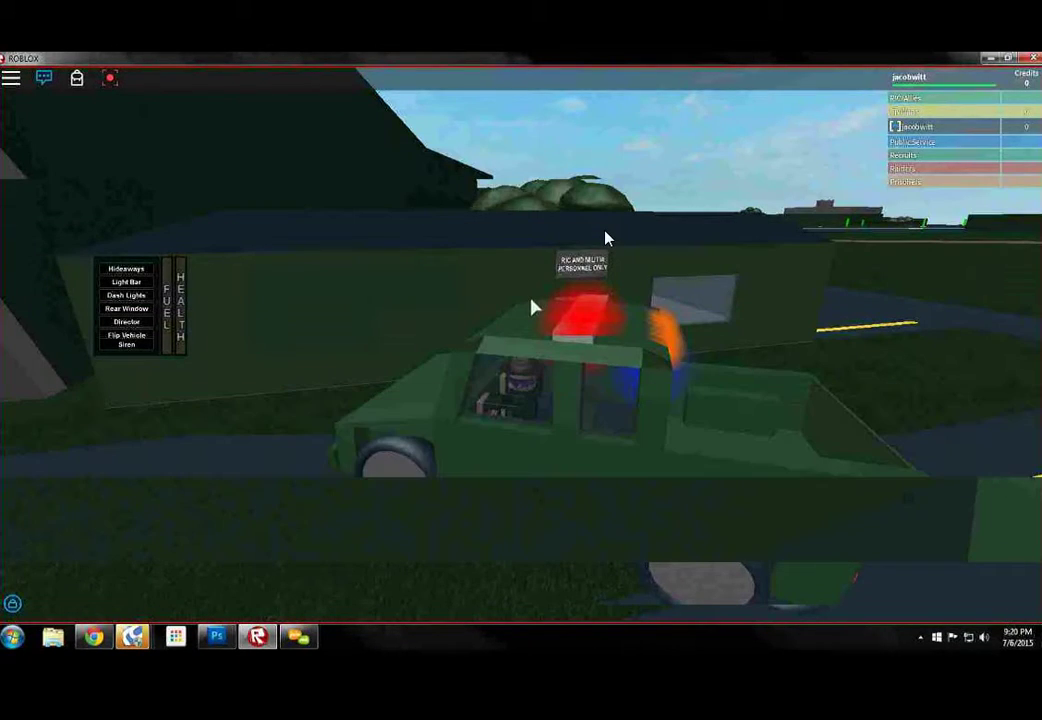
# Drive the jeep onto the road, then orbit the view toward the dirt paths and farm
pyautogui.press('w')
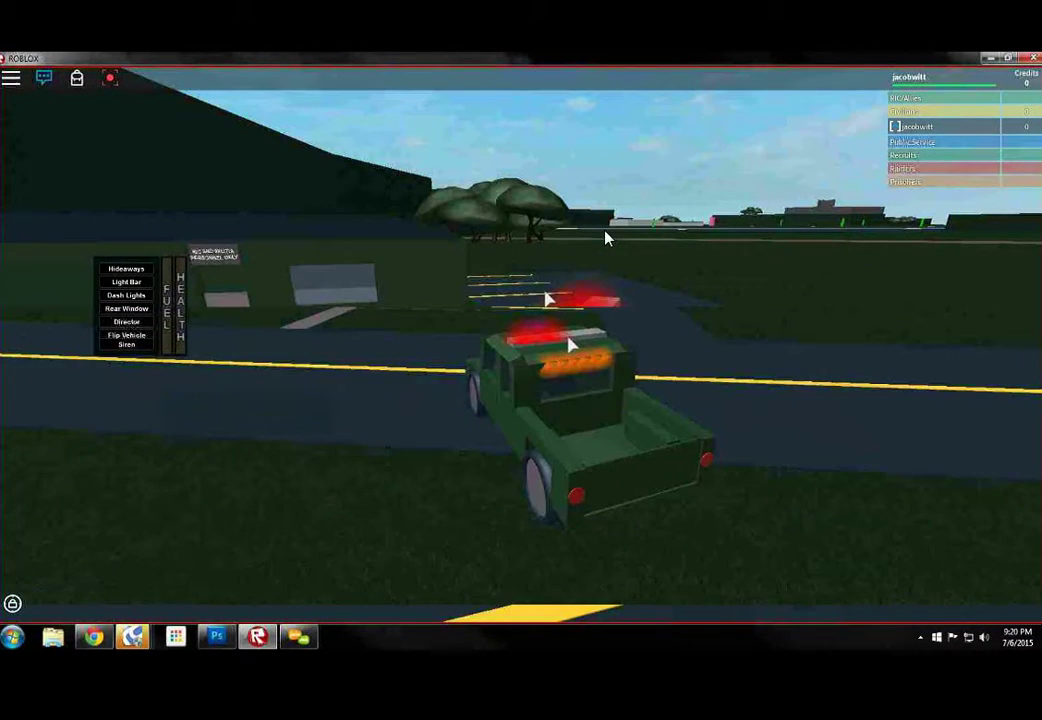
pyautogui.press('w')
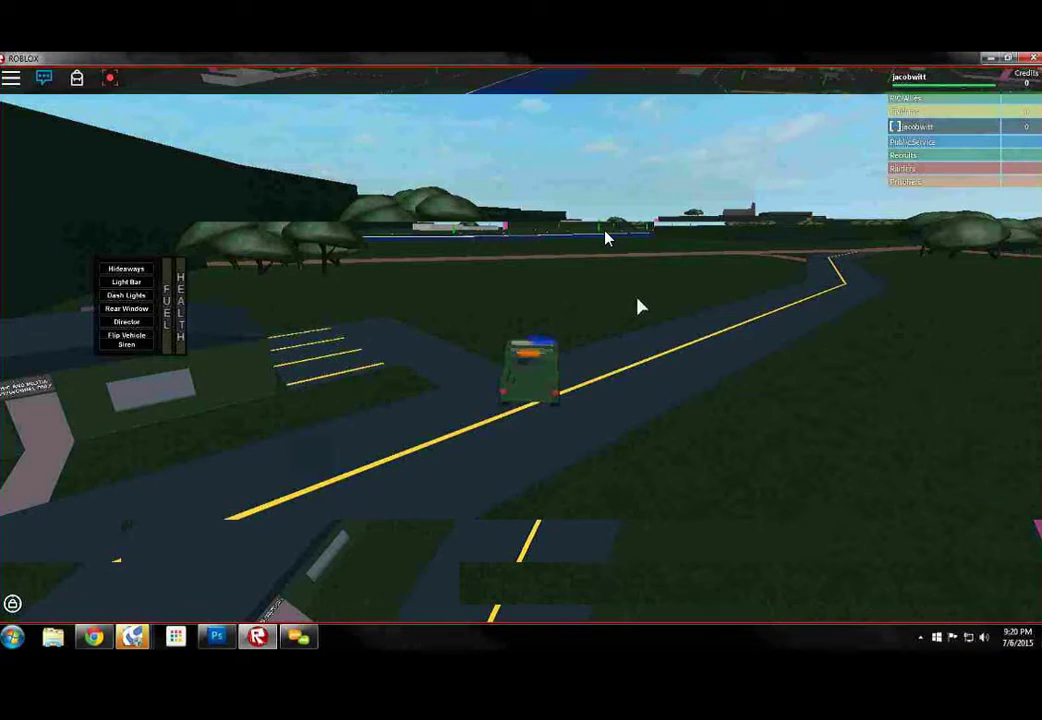
pyautogui.scroll(-3, 606, 237)
pyautogui.scroll(-3, 606, 237)
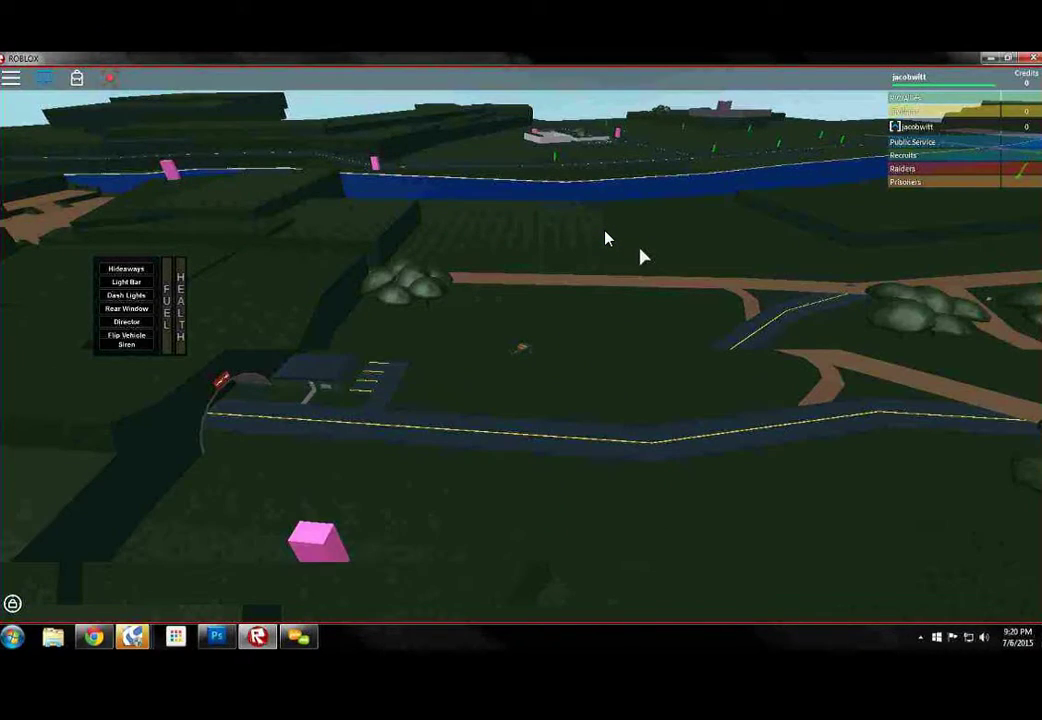
pyautogui.press('Right')
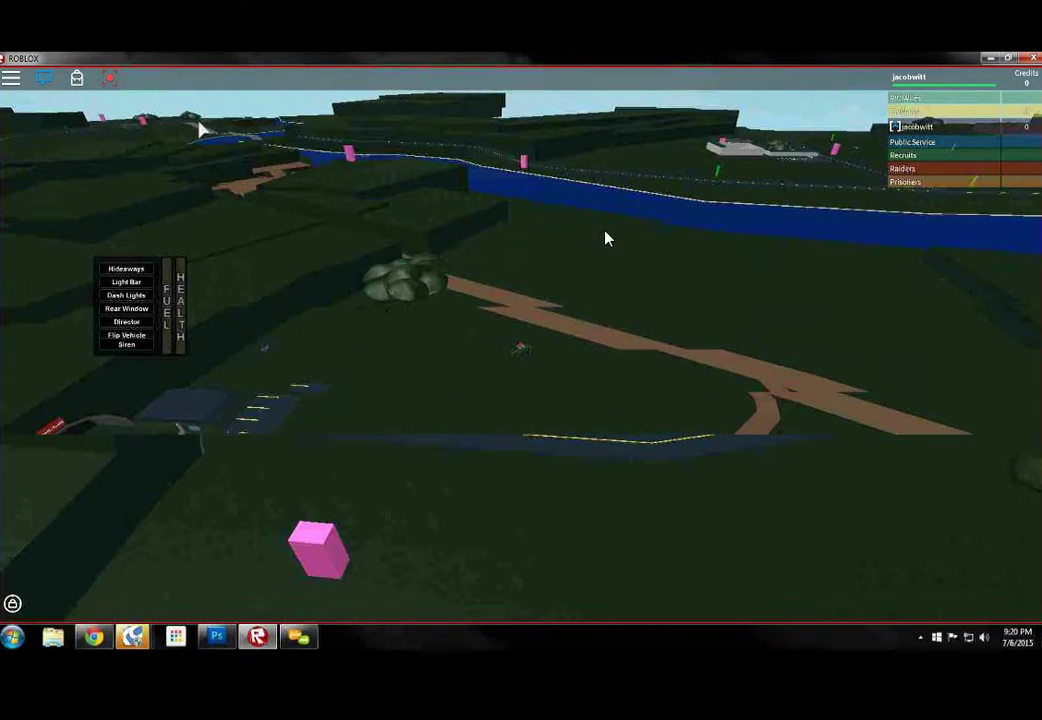
pyautogui.press('Right')
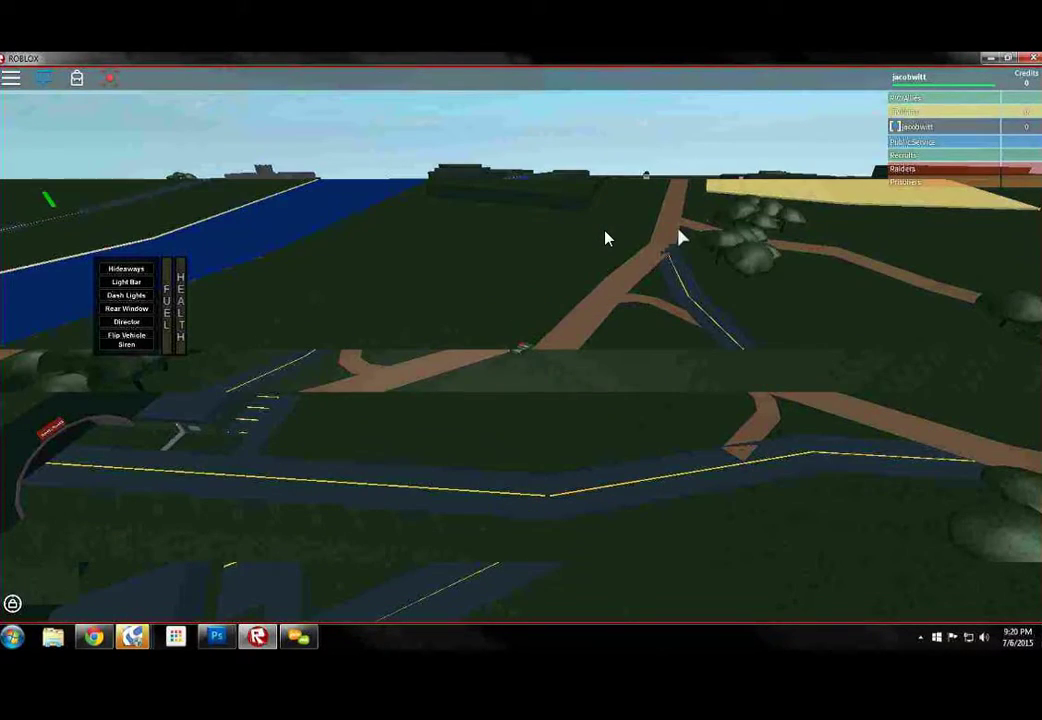
pyautogui.press('Right')
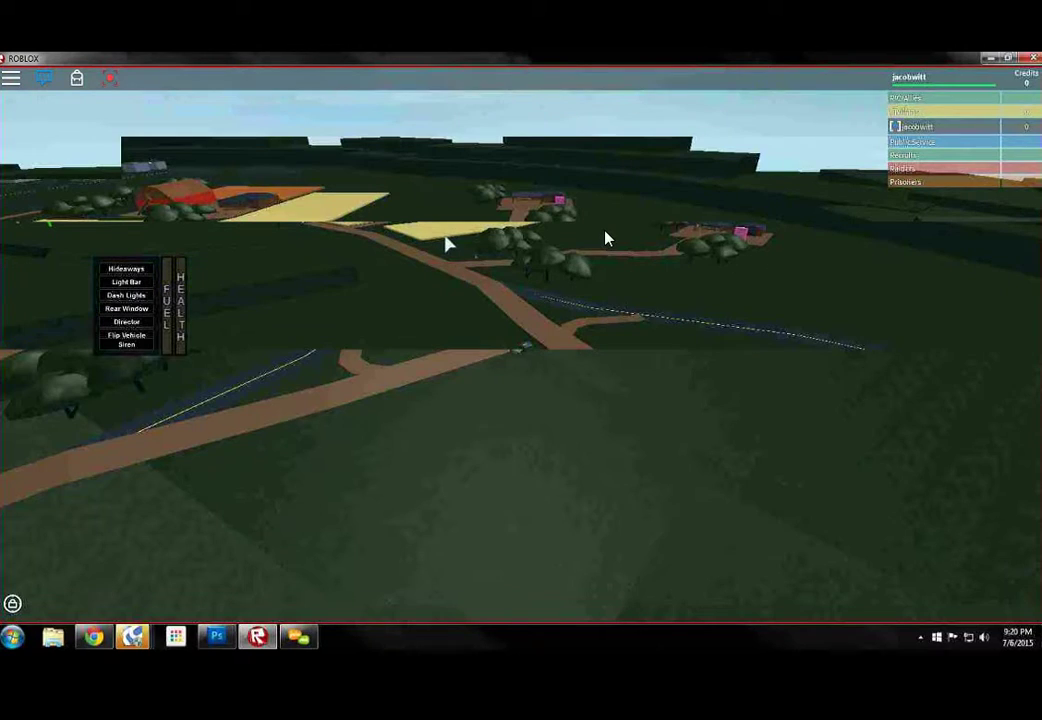
pyautogui.scroll(5, 605, 238)
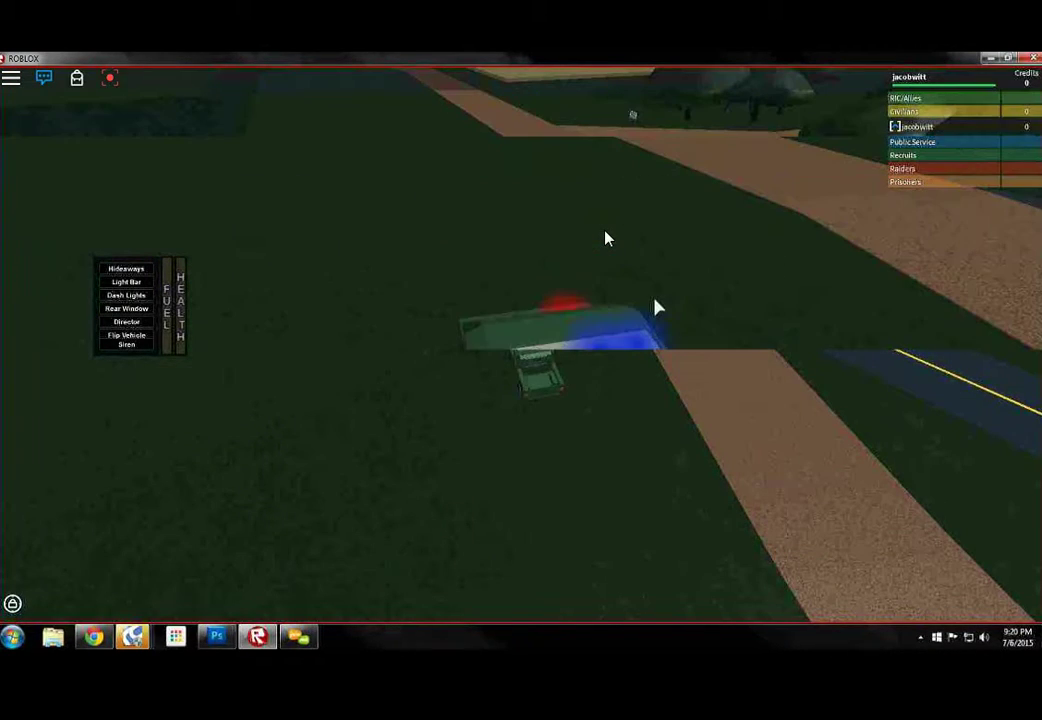
pyautogui.scroll(4, 605, 238)
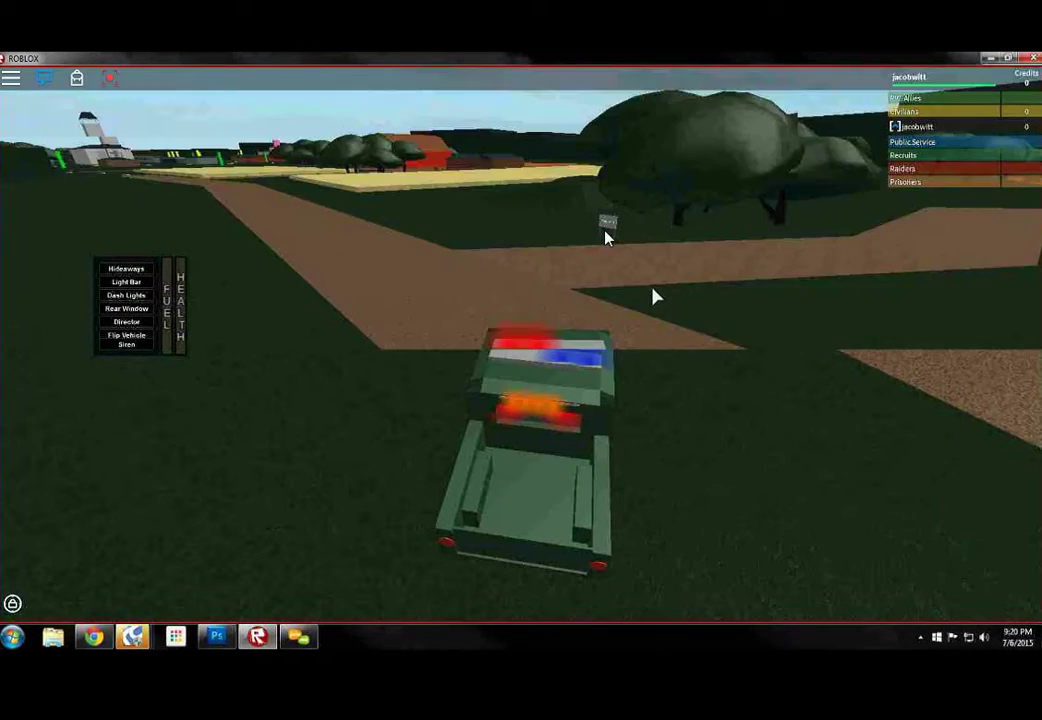
# Drive the jeep along the dirt path past the fields and farm onto the town road
pyautogui.press('w')
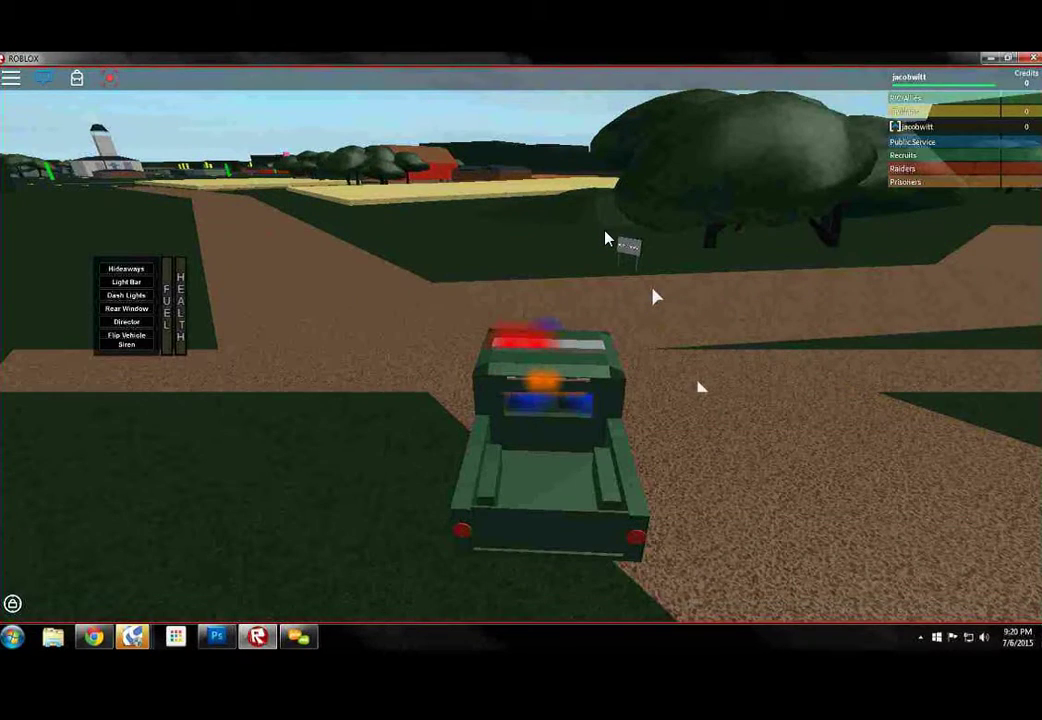
pyautogui.press('w')
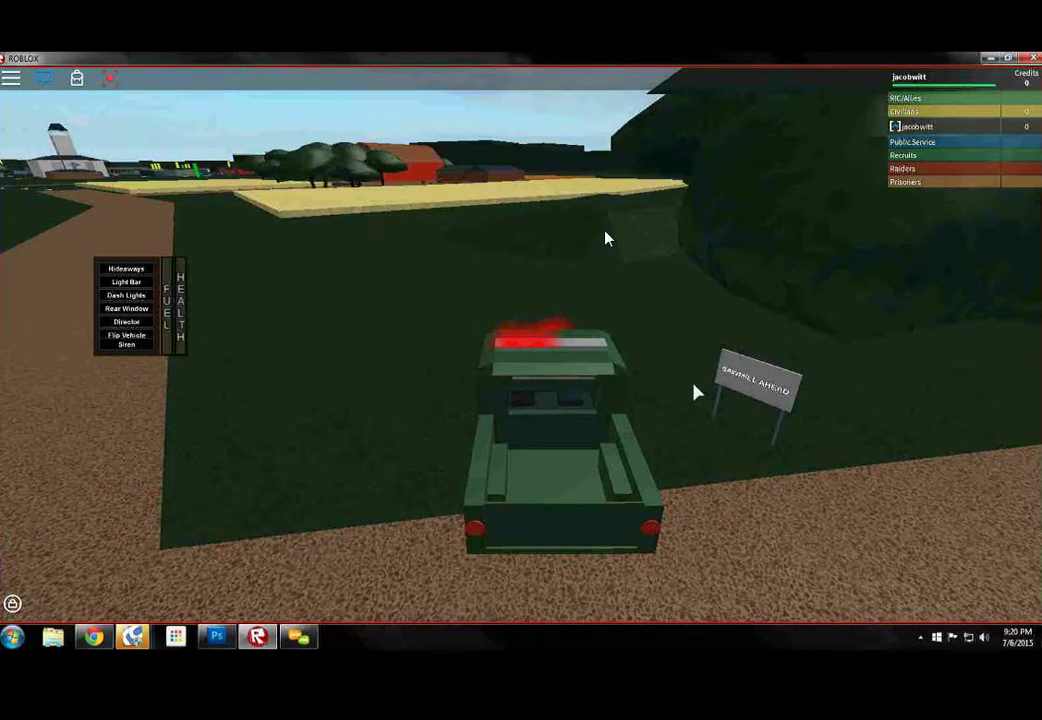
pyautogui.press('w')
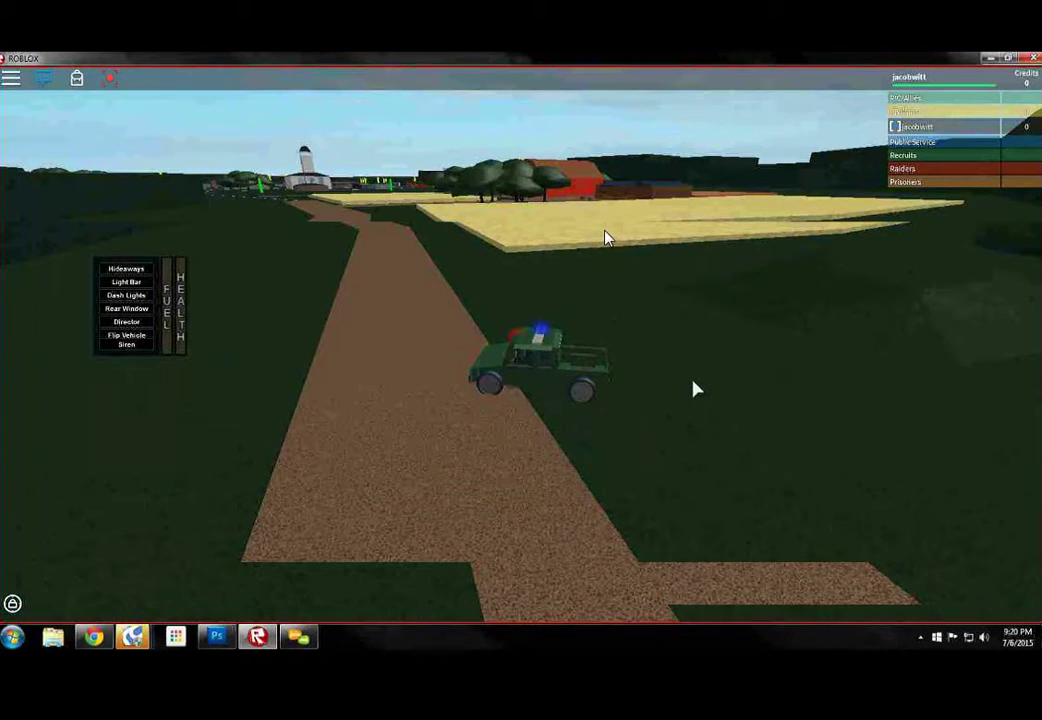
pyautogui.press('w')
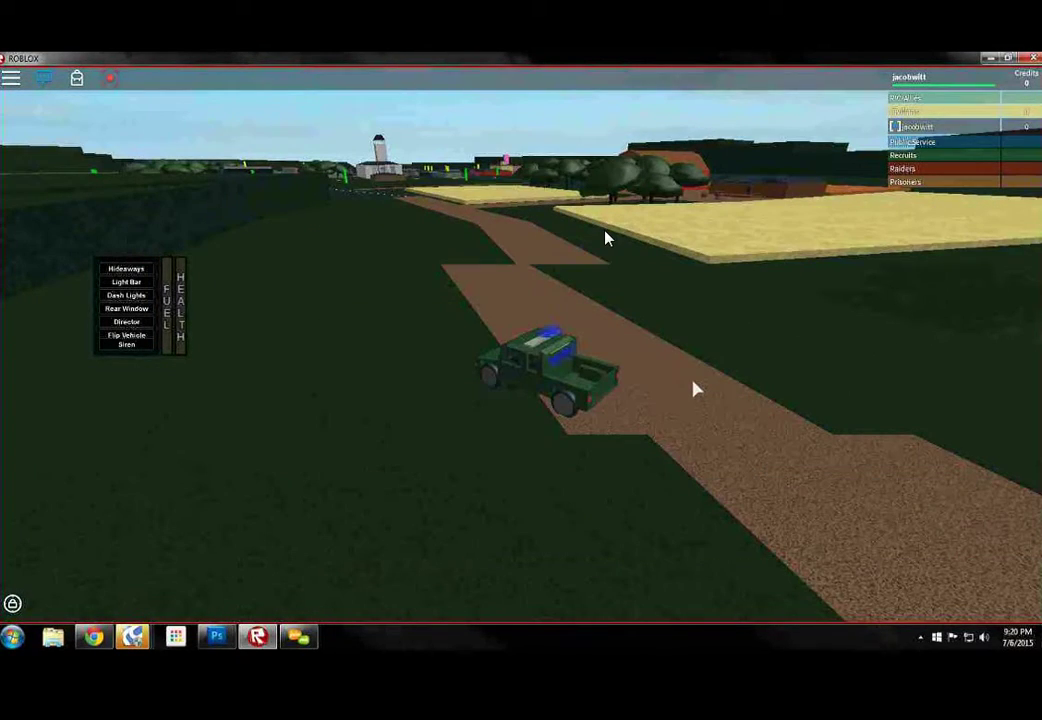
pyautogui.scroll(-5, 605, 238)
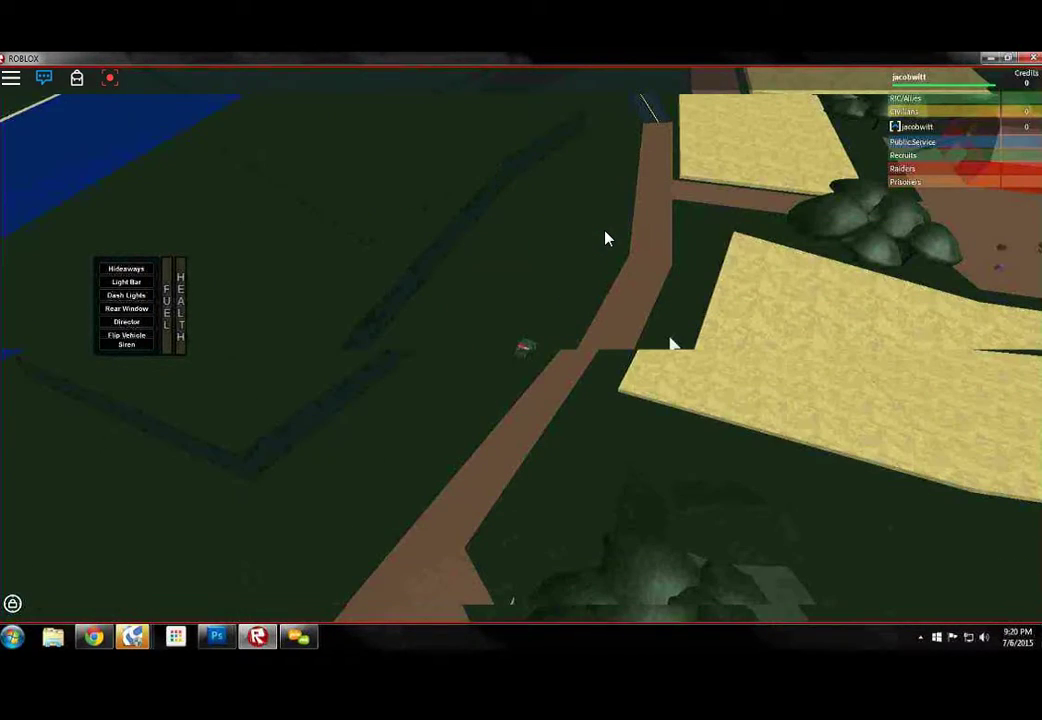
pyautogui.scroll(-2, 605, 238)
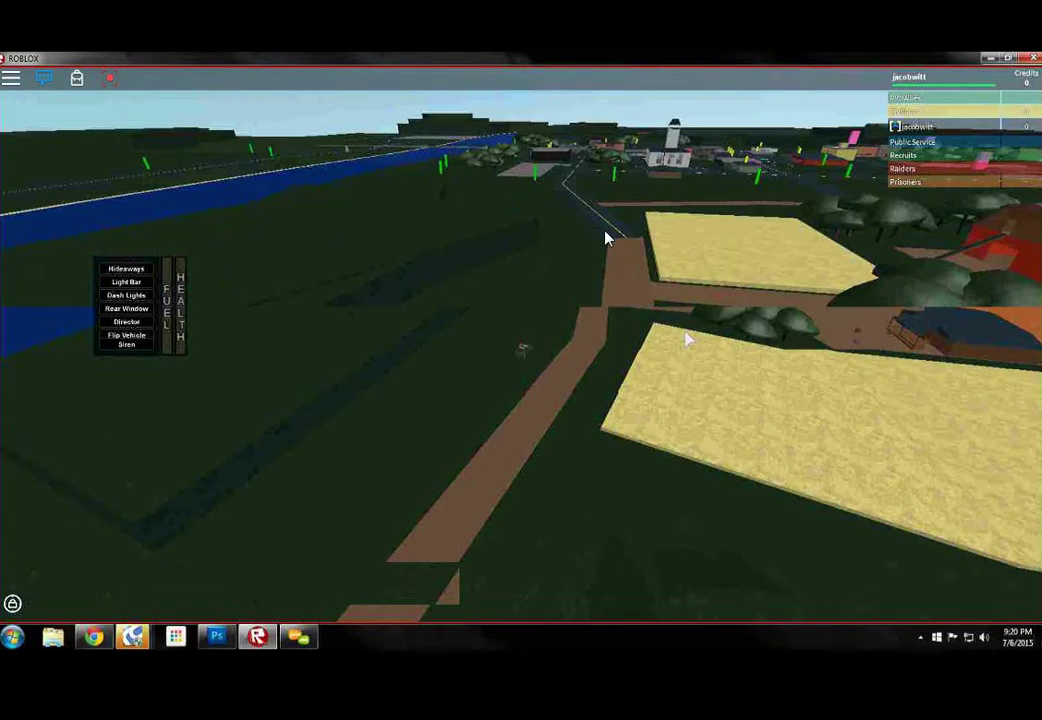
pyautogui.press('w')
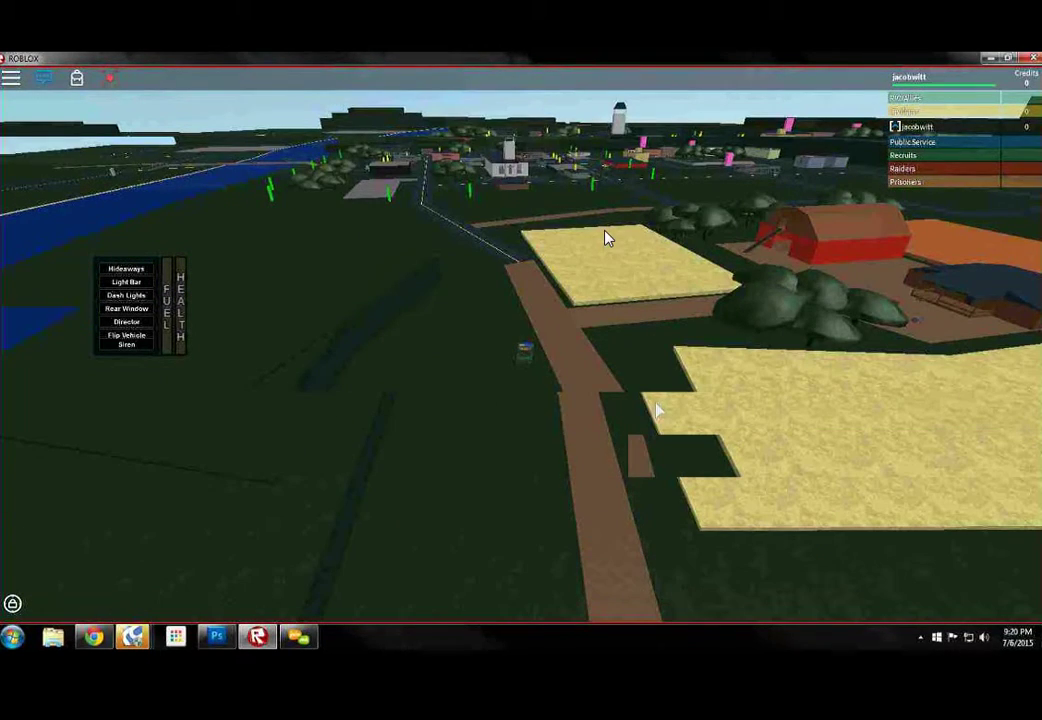
pyautogui.scroll(3, 605, 238)
pyautogui.press('w')
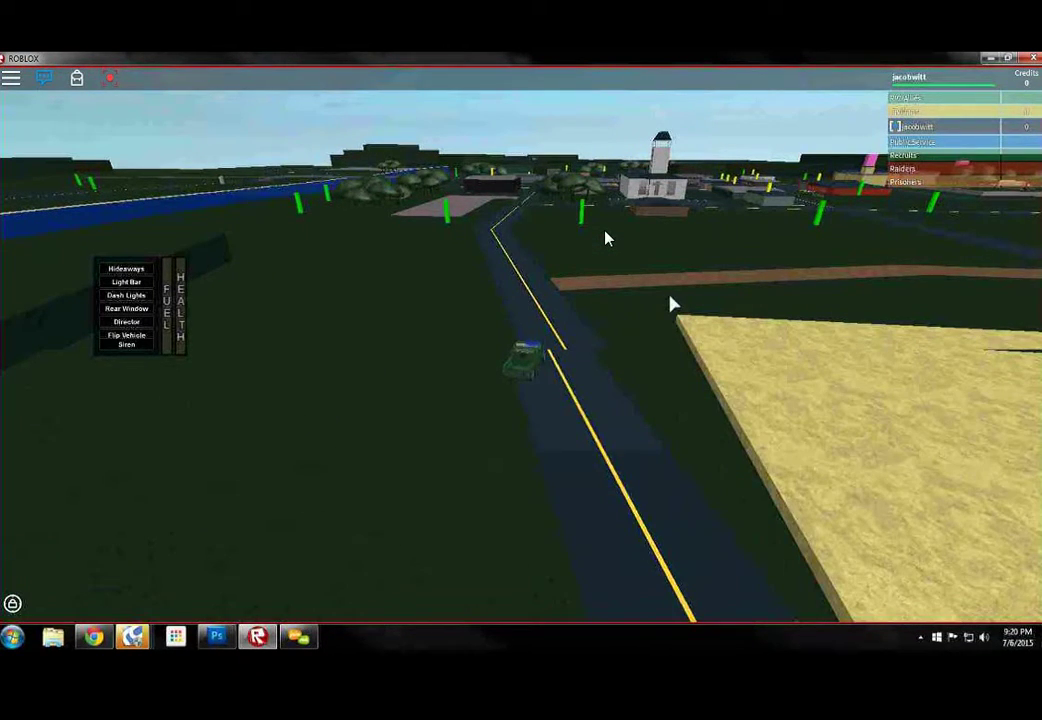
pyautogui.press('w')
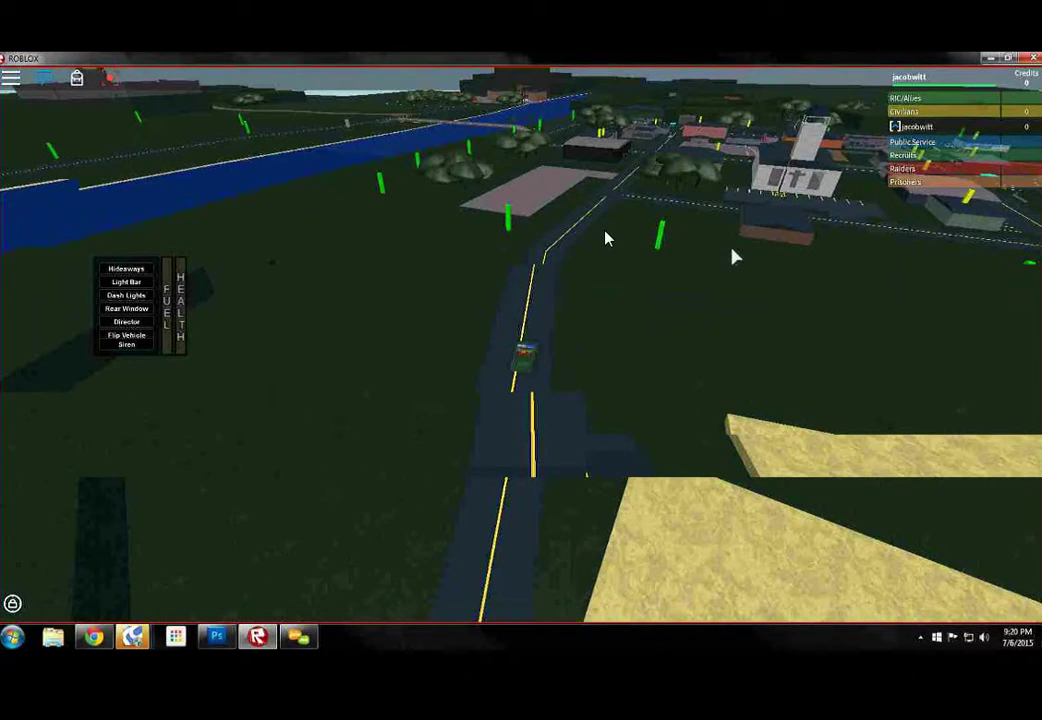
pyautogui.press('w')
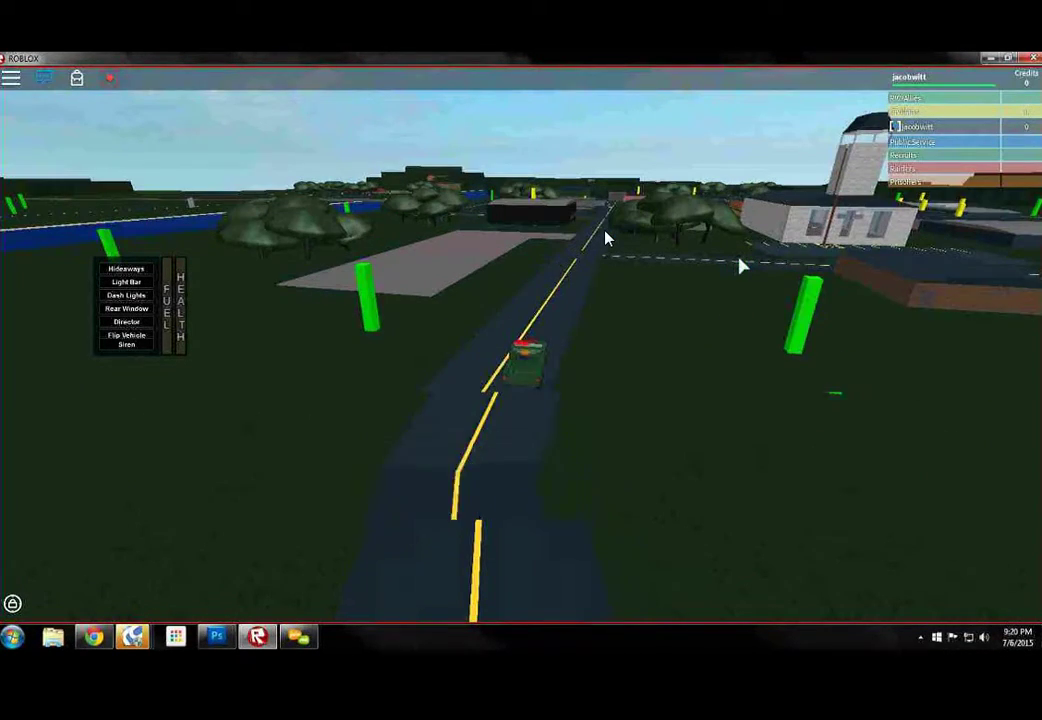
pyautogui.scroll(-5, 604, 238)
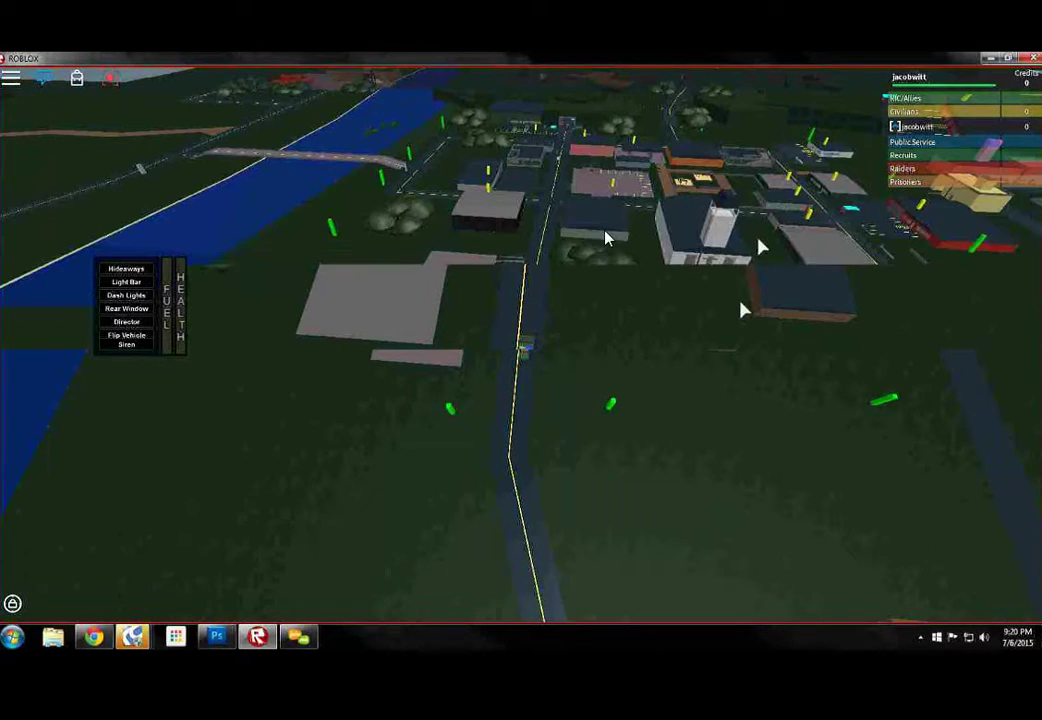
pyautogui.scroll(4, 604, 238)
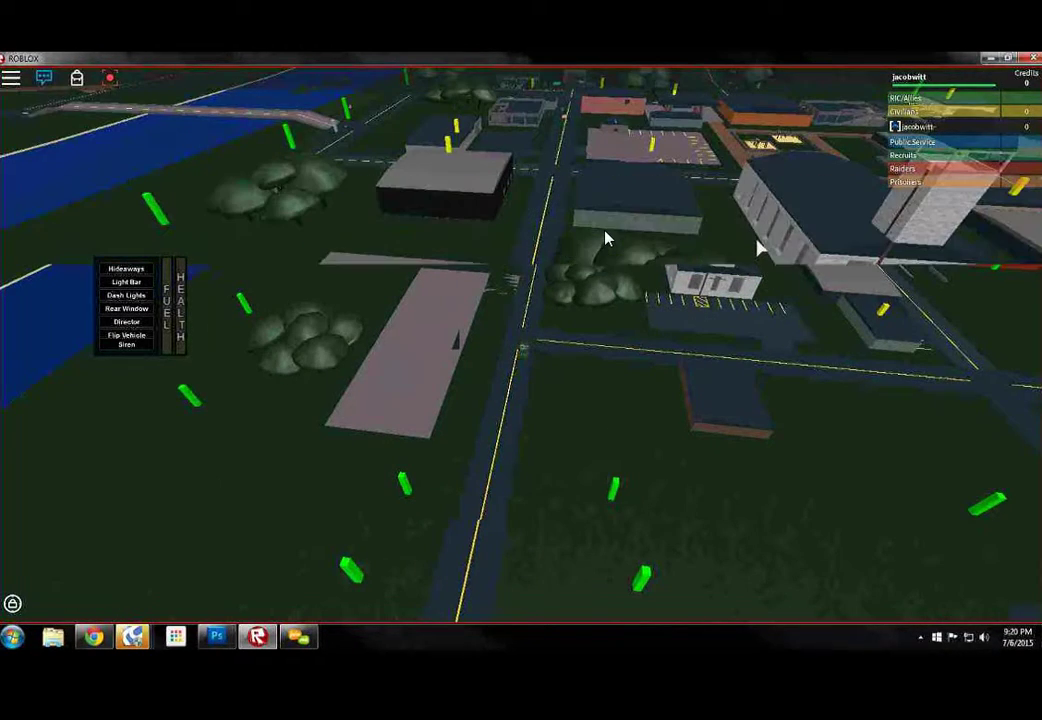
pyautogui.scroll(3, 604, 238)
pyautogui.scroll(2, 604, 238)
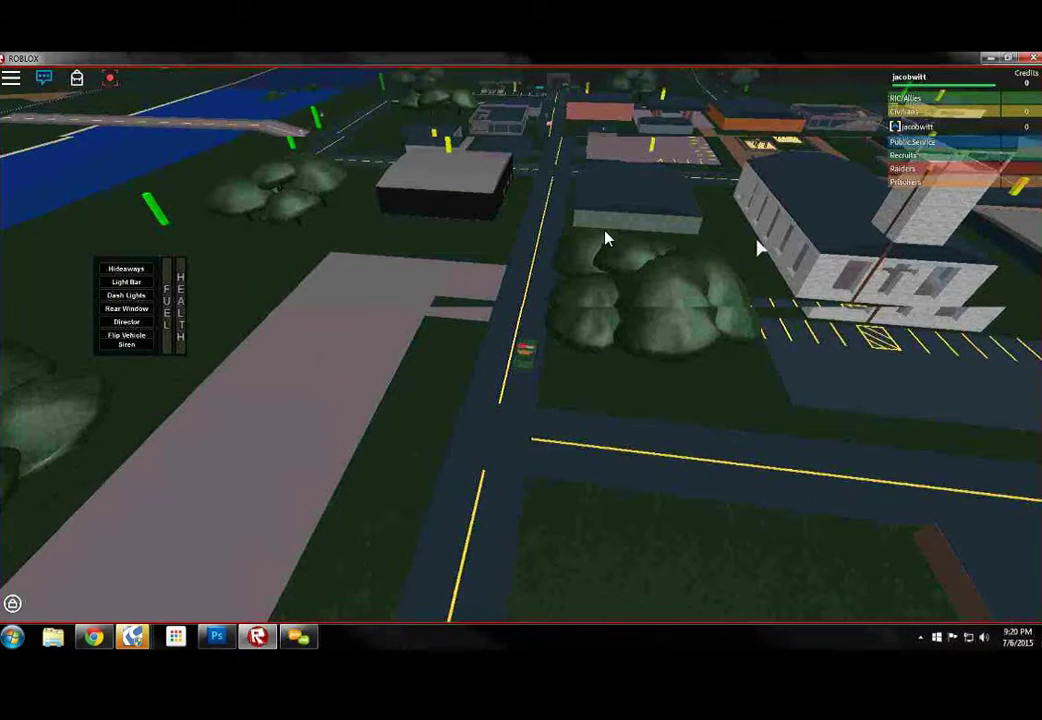
pyautogui.scroll(3, 604, 238)
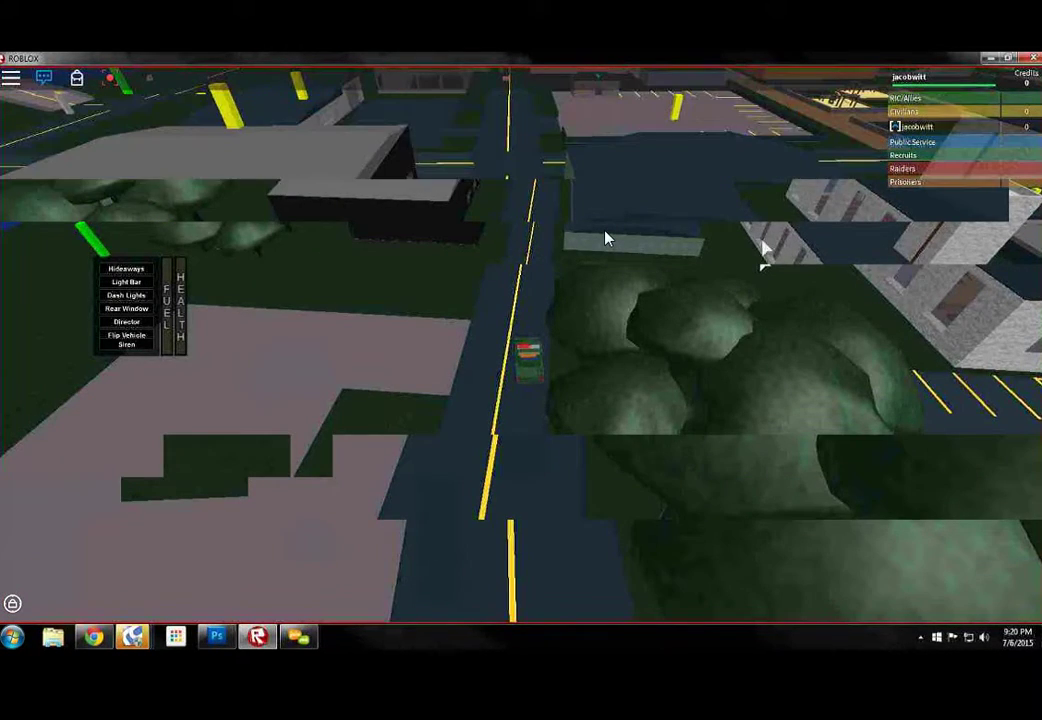
pyautogui.scroll(3, 604, 238)
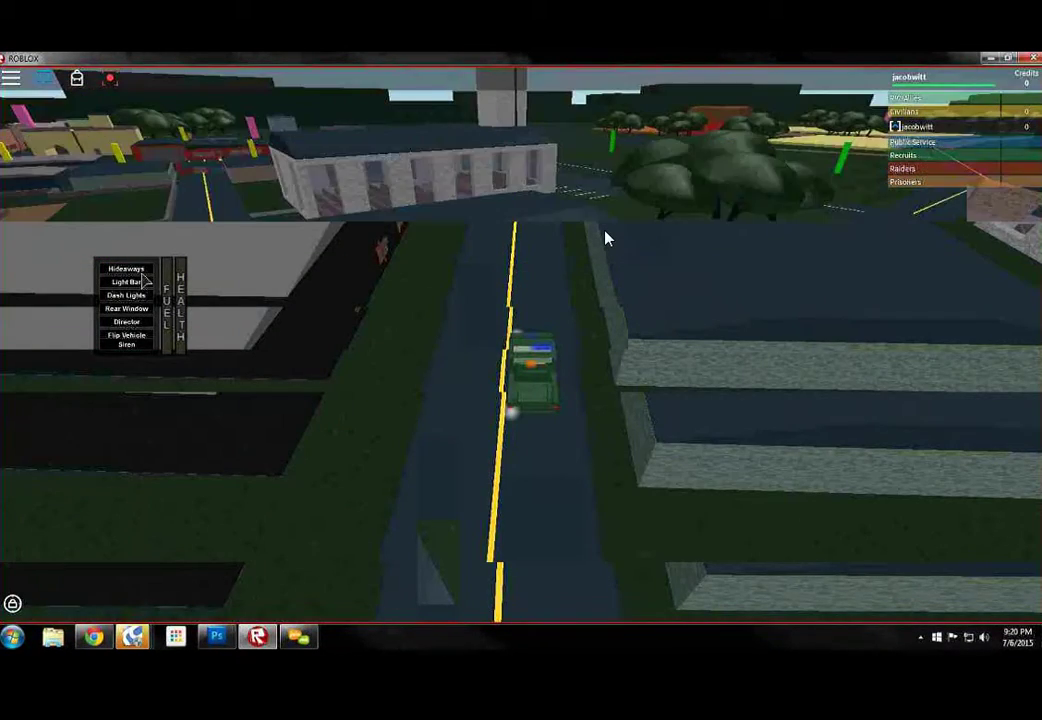
# Drive the jeep through the town intersection toward the river bridge
pyautogui.press('w')
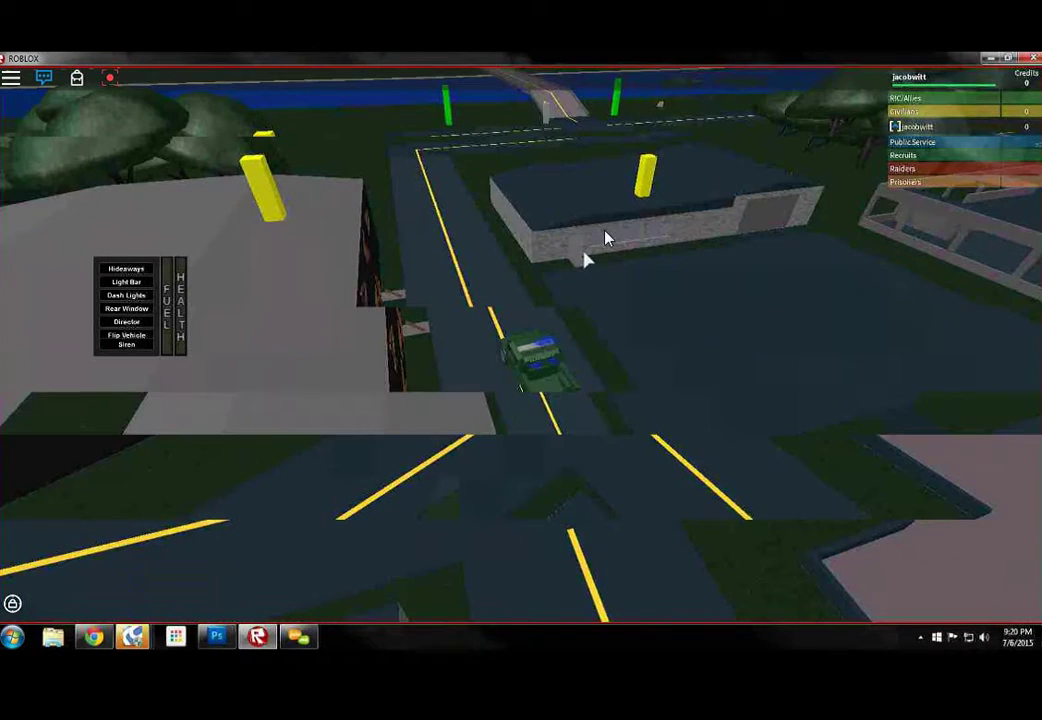
pyautogui.scroll(-5, 604, 238)
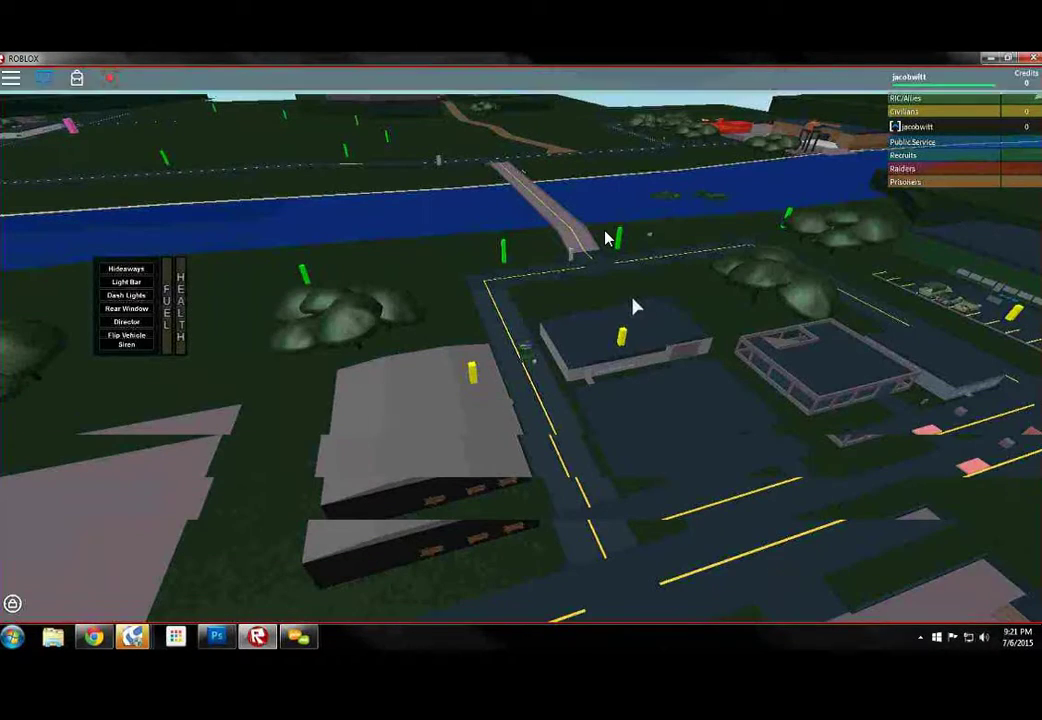
pyautogui.scroll(5, 605, 238)
pyautogui.press('w')
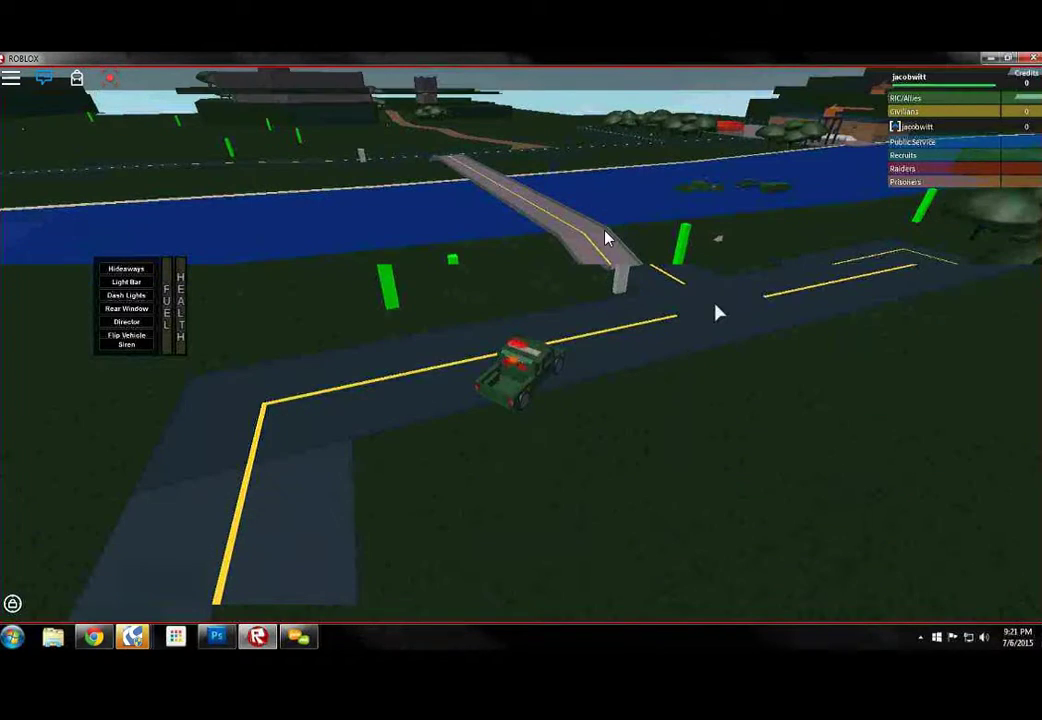
# Drive the jeep up the ramp and across the river bridge onto the road
pyautogui.press('w')
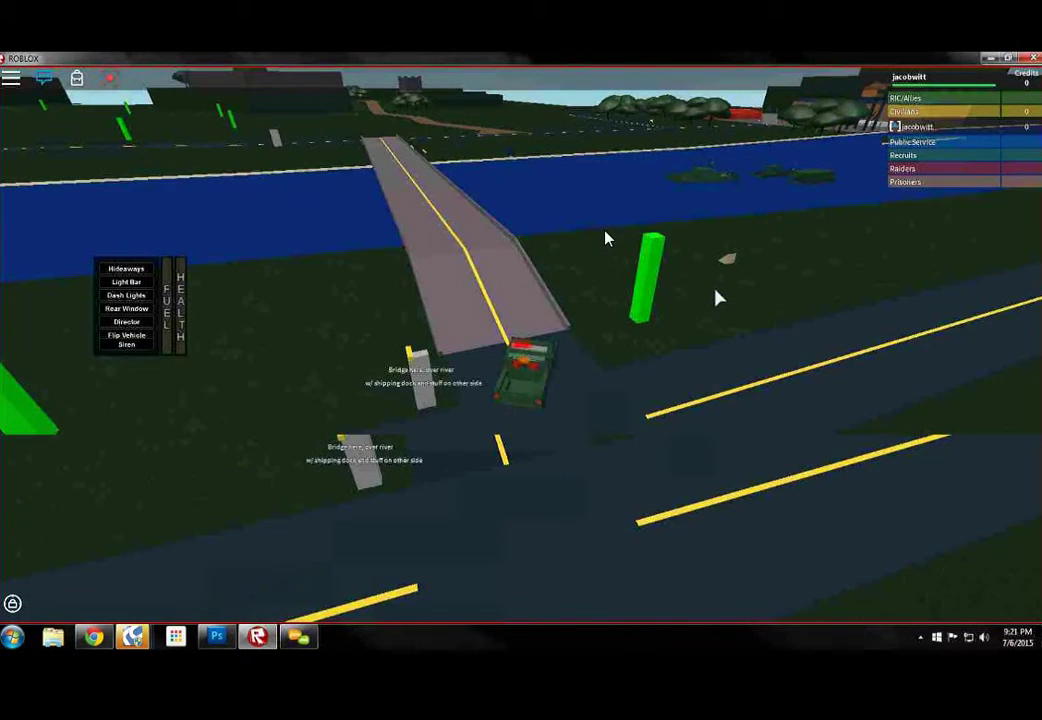
pyautogui.press('w')
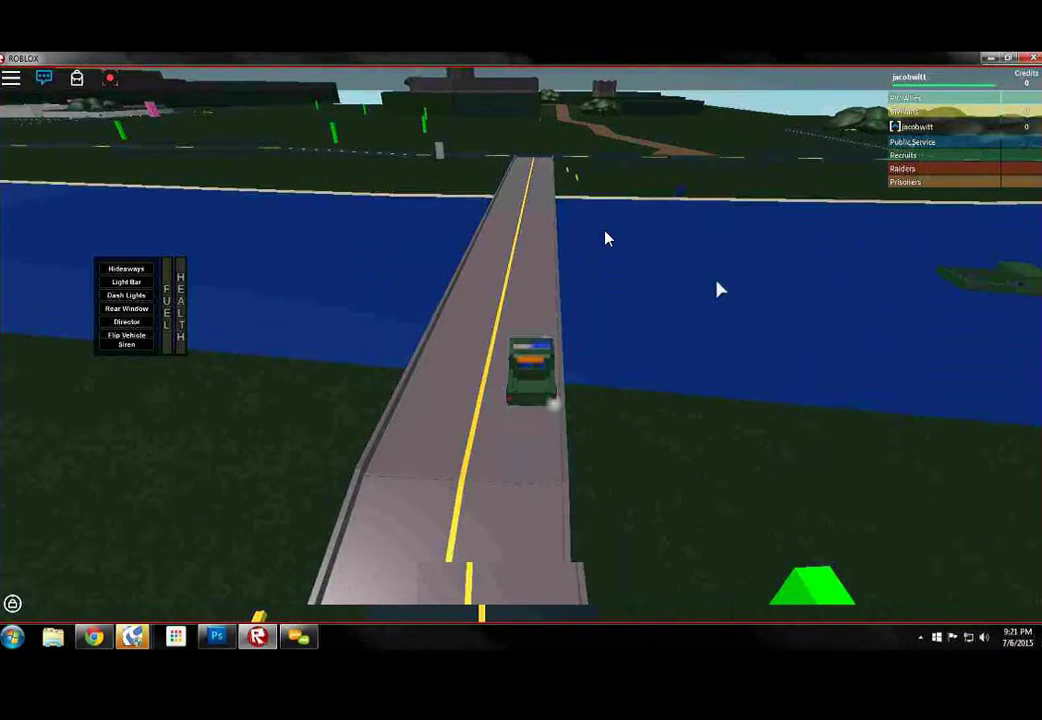
pyautogui.press('w')
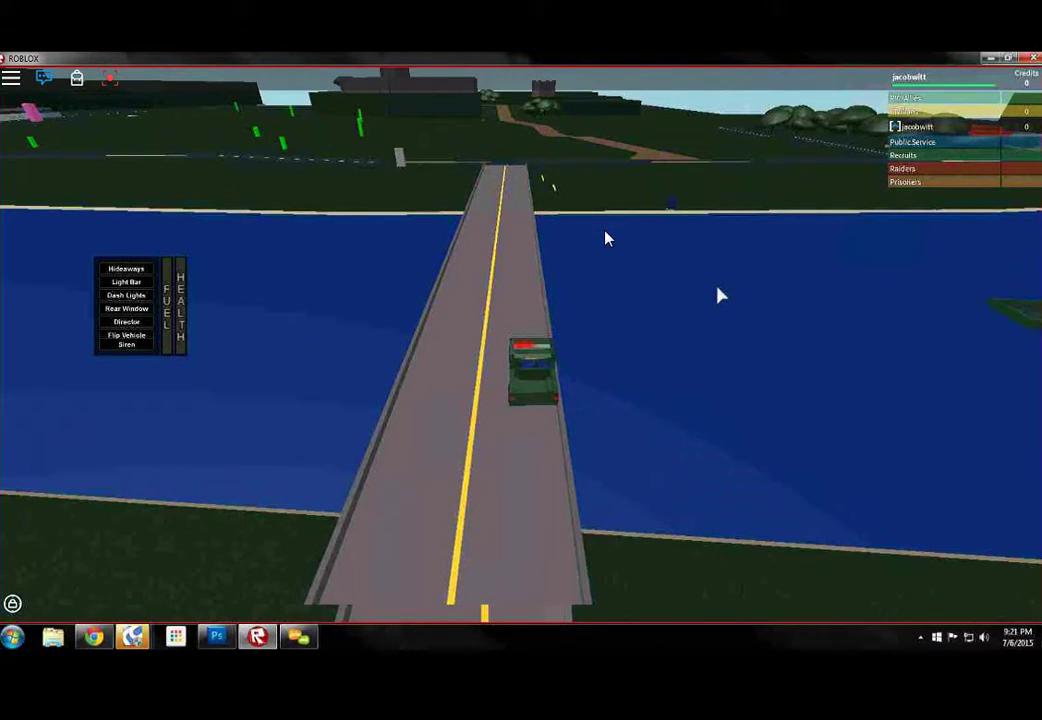
pyautogui.press('w')
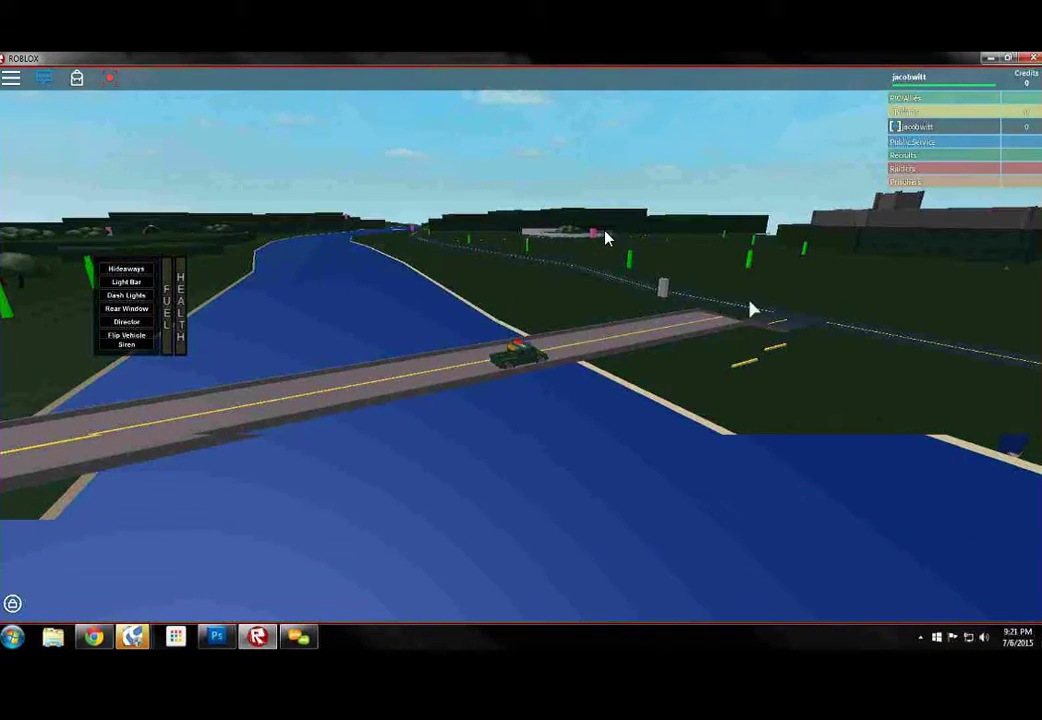
pyautogui.press('w')
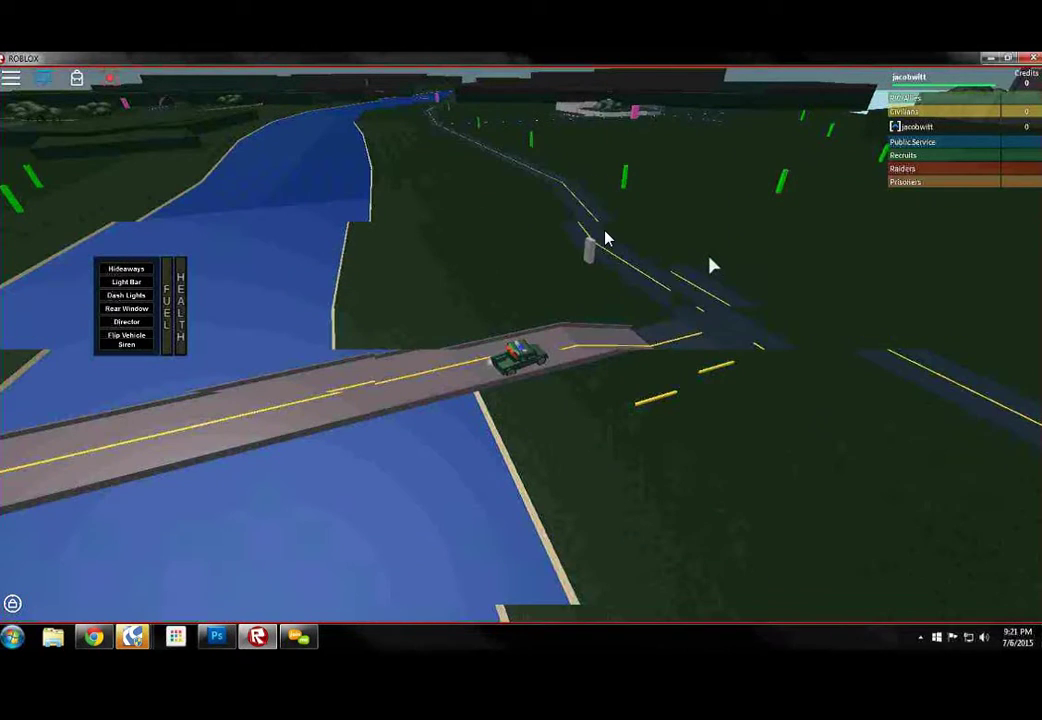
pyautogui.press('w')
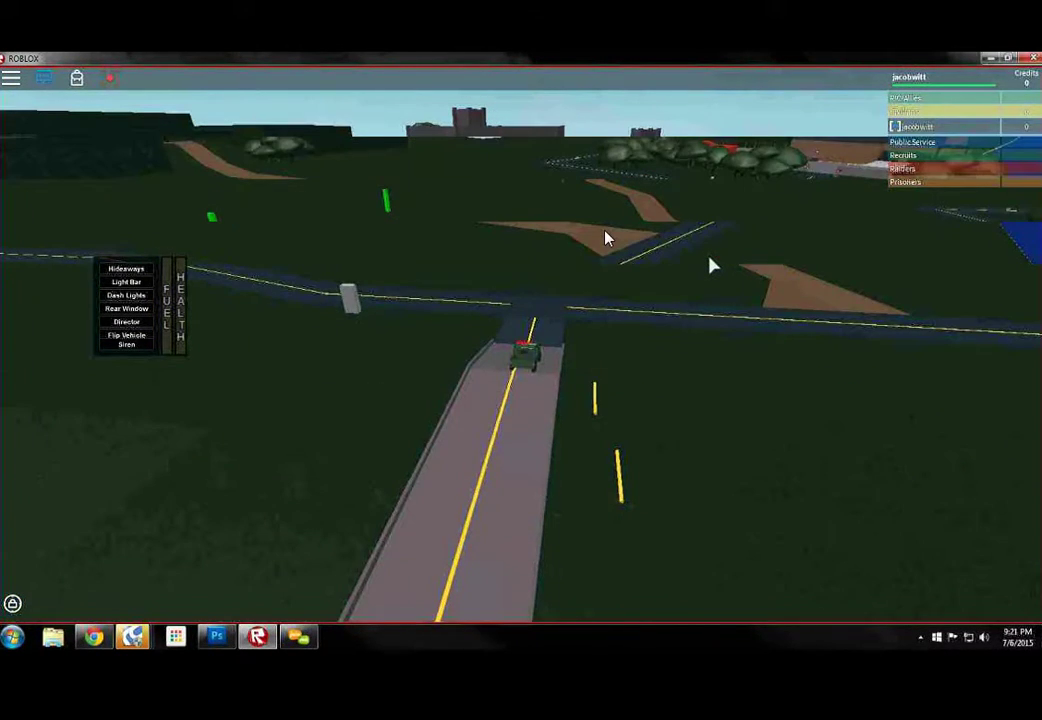
# Continue through the intersection to the office lot and get out of the jeep
pyautogui.press('w')
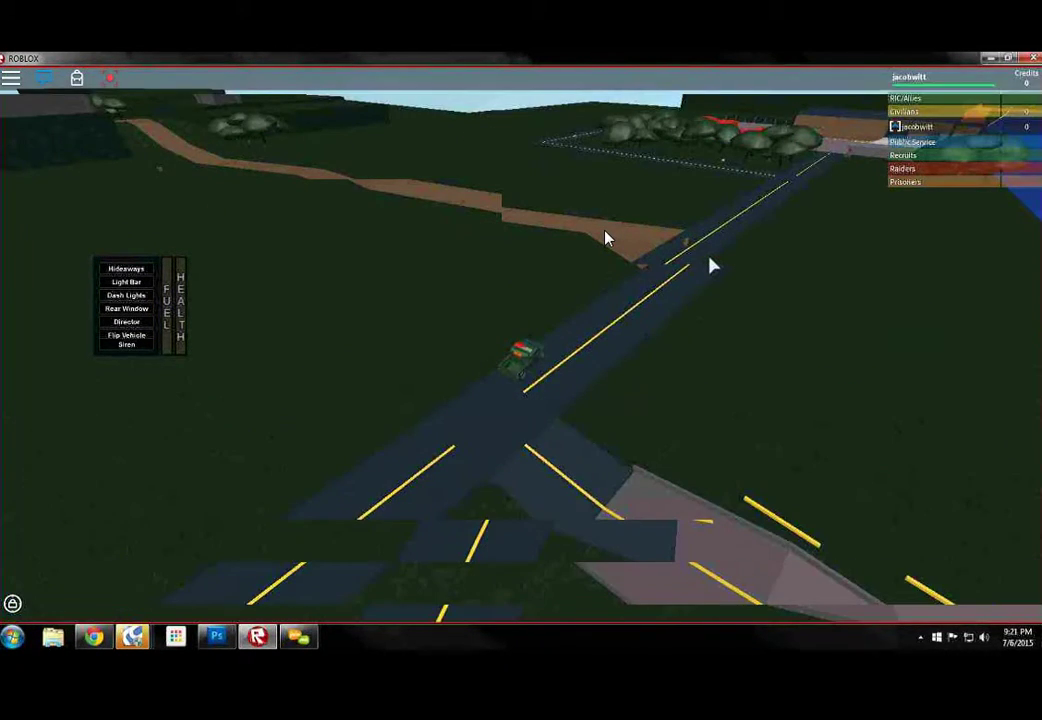
pyautogui.press('w')
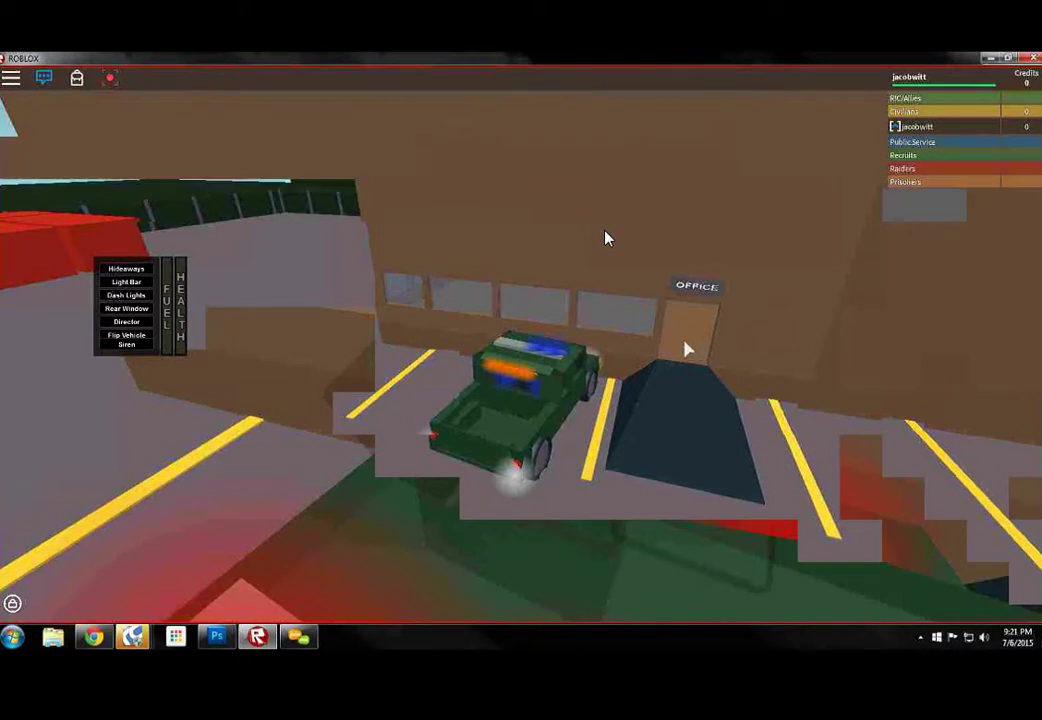
pyautogui.press('space')
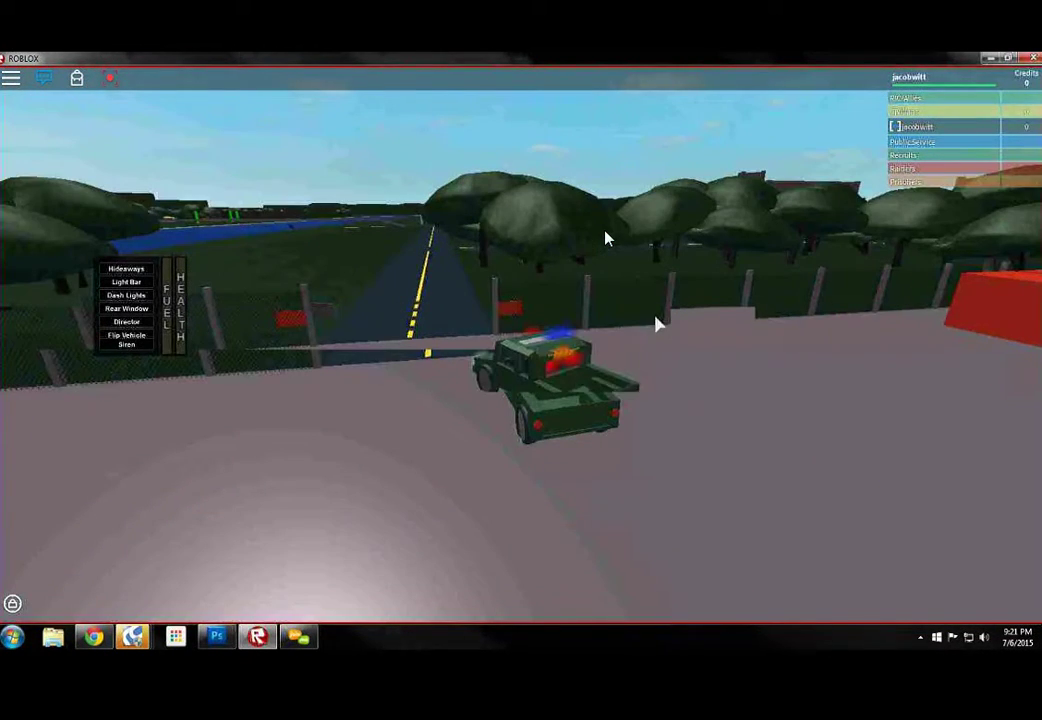
# Drive the jeep out the fence gate and through the intersections, past the trees
pyautogui.press('w')
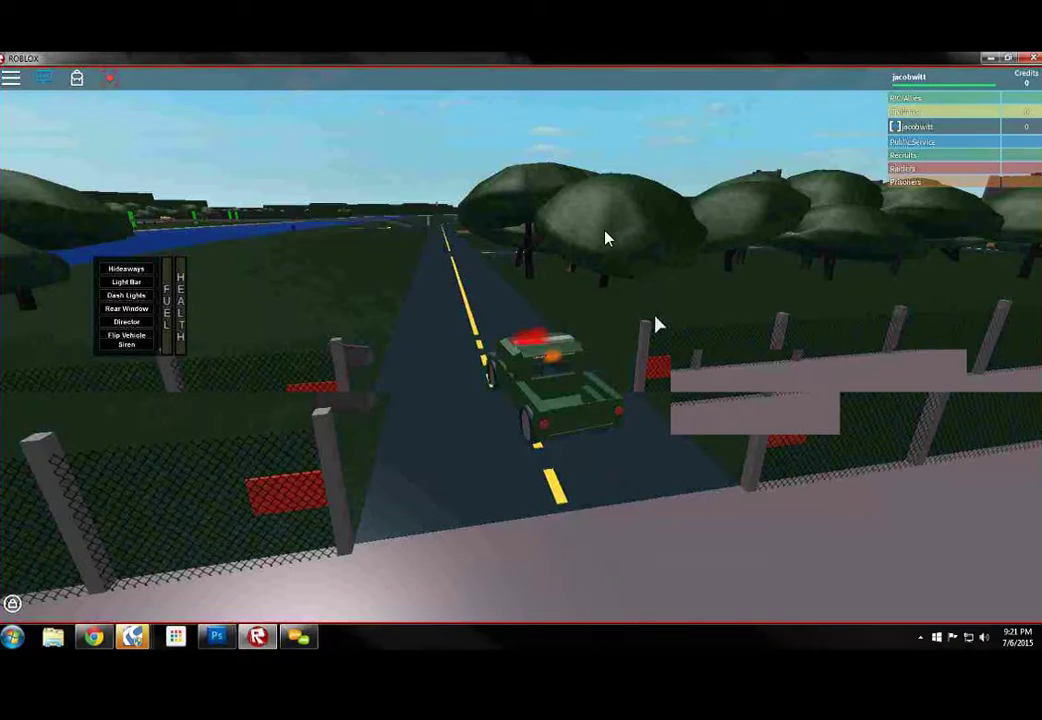
pyautogui.press('w')
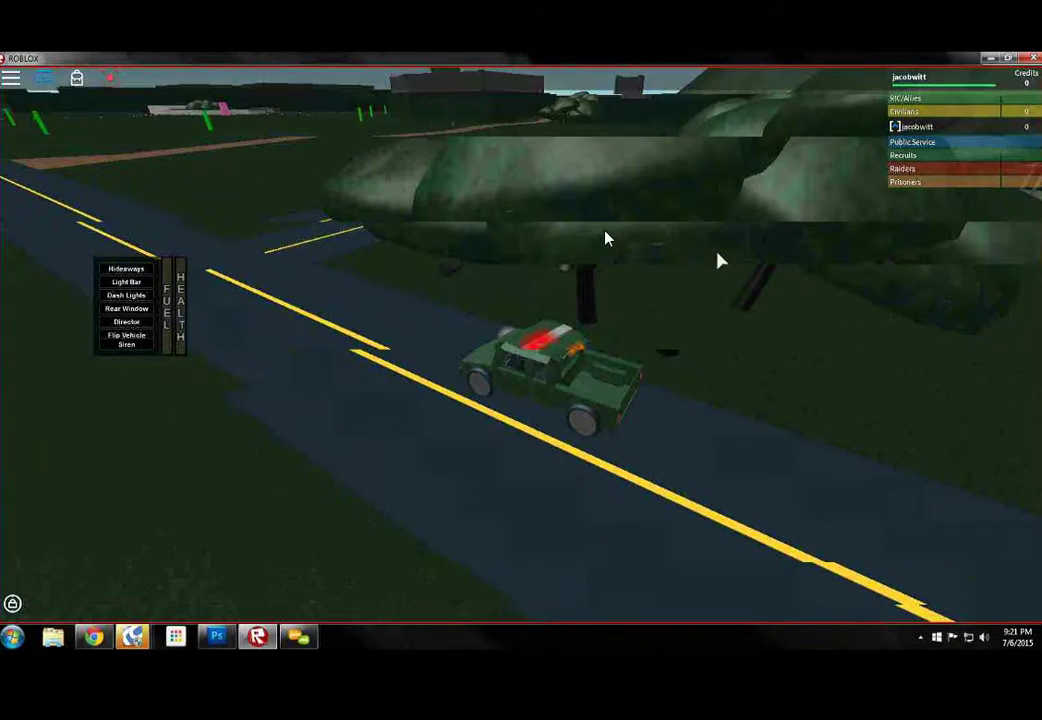
pyautogui.press('w')
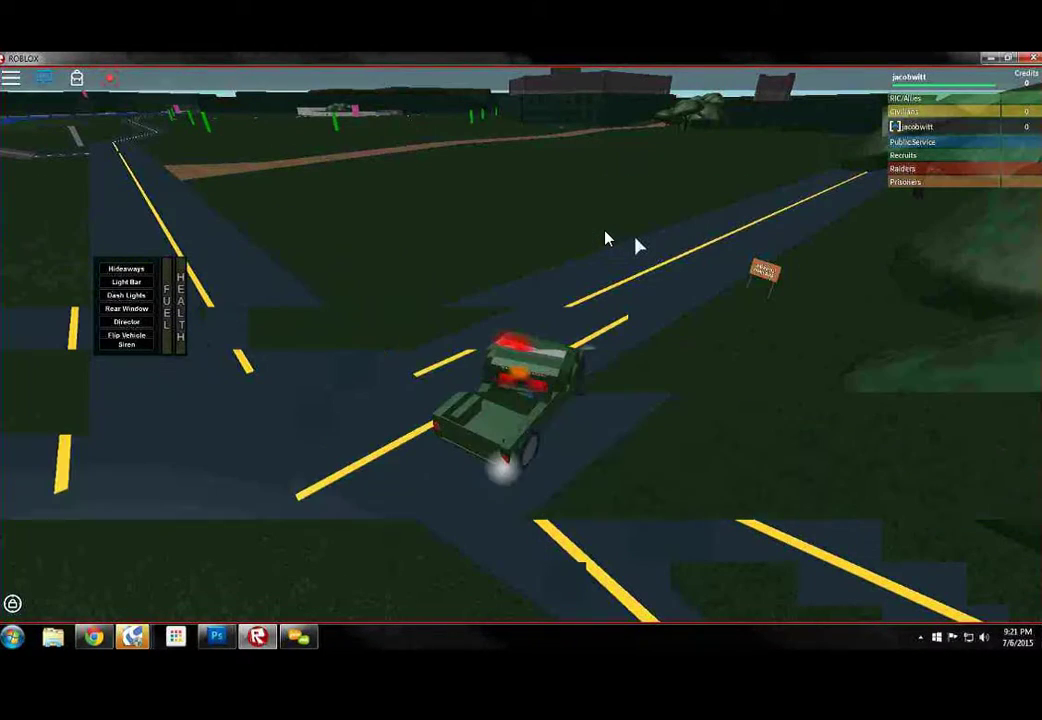
pyautogui.press('w')
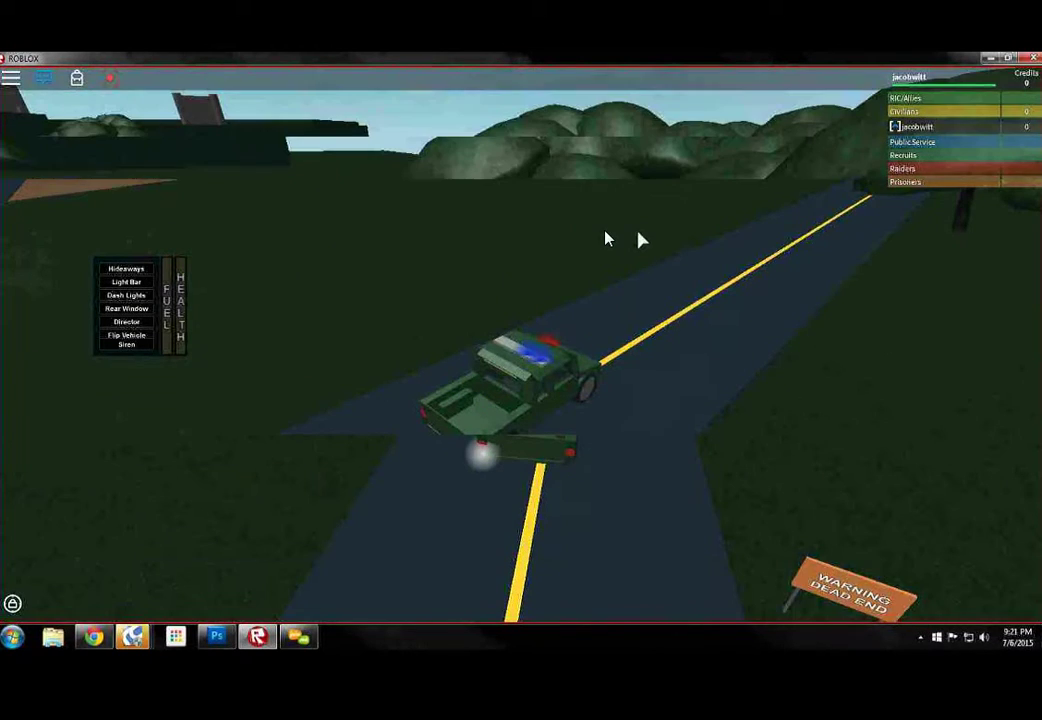
pyautogui.press('w')
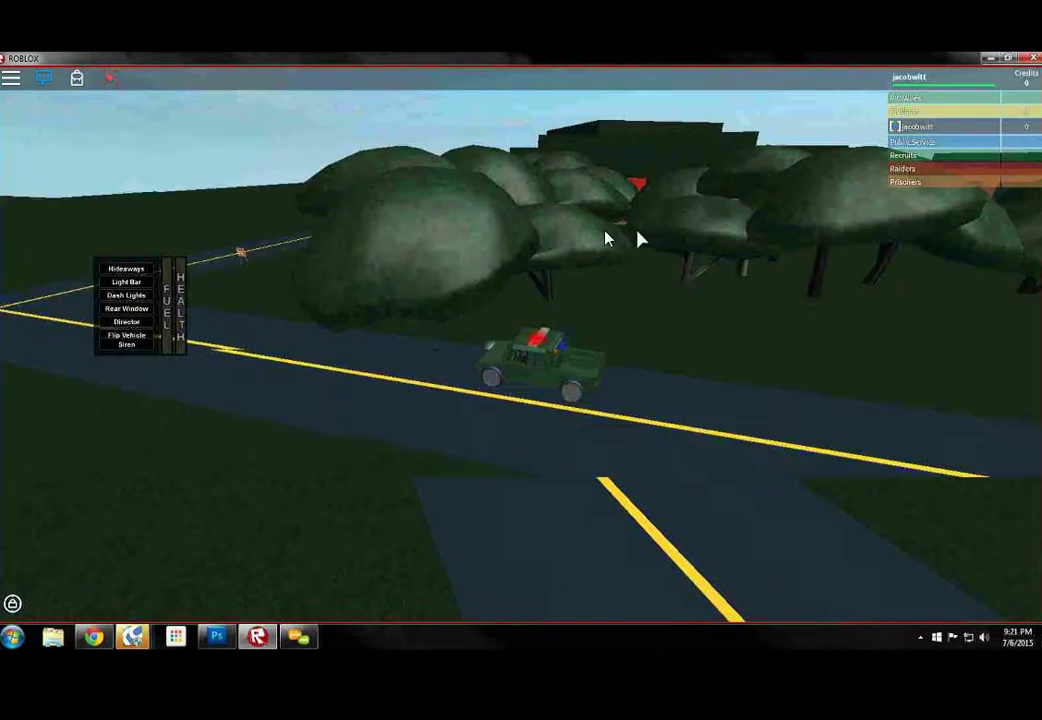
pyautogui.press('w')
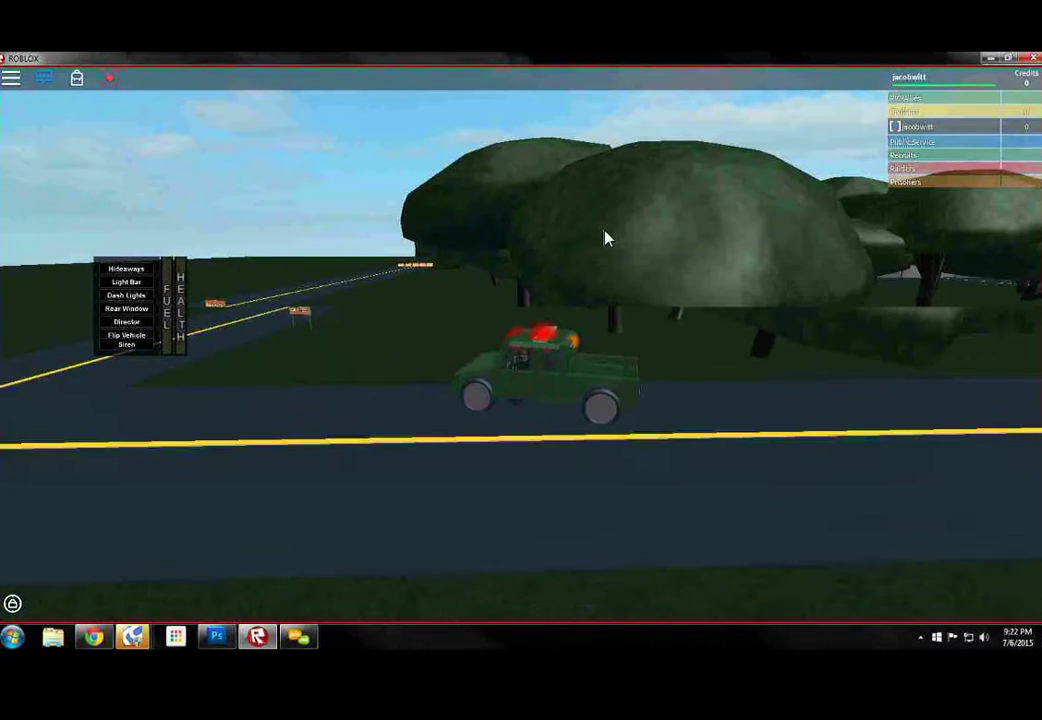
pyautogui.press('w')
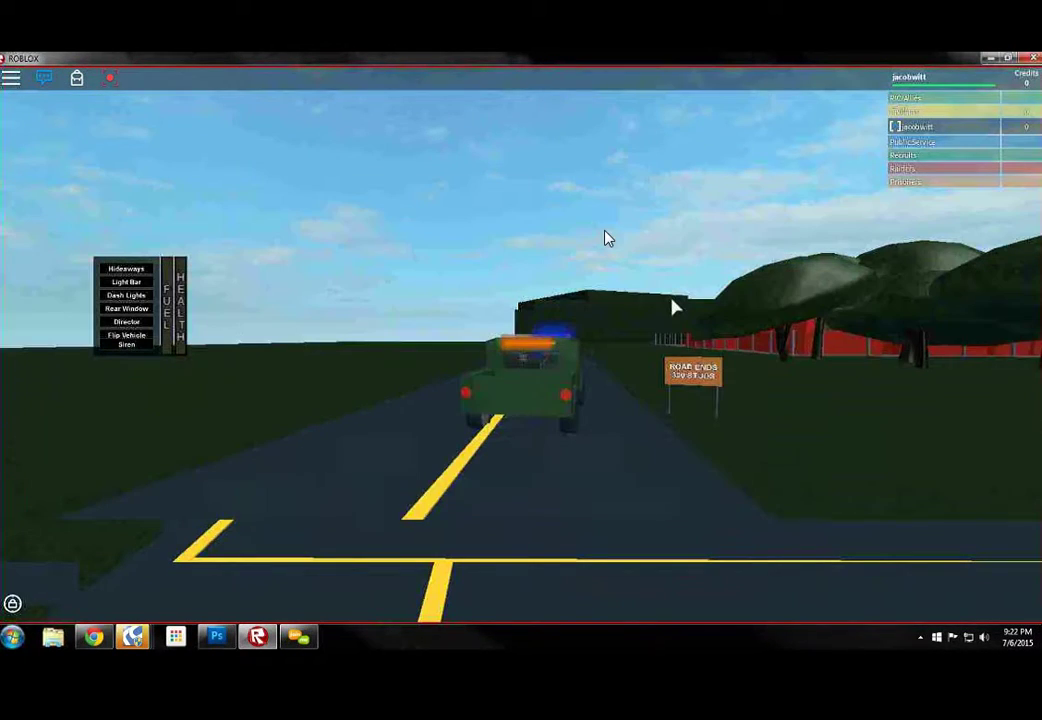
# Follow the road around the bend and turn toward the dirt path junction
pyautogui.press('w')
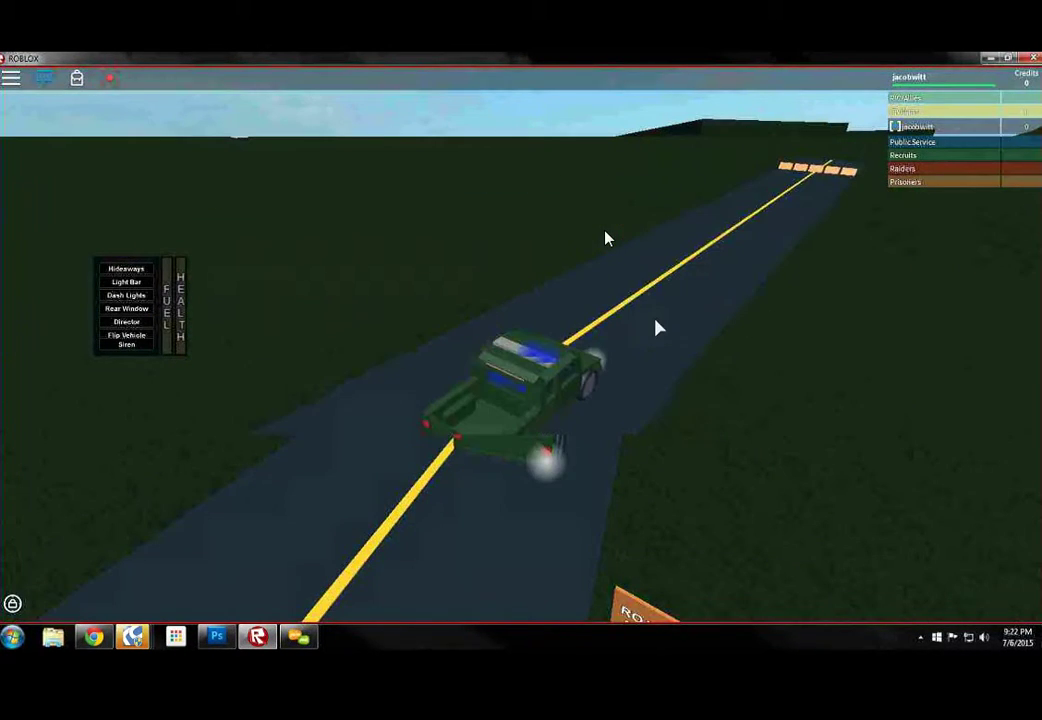
pyautogui.press('w')
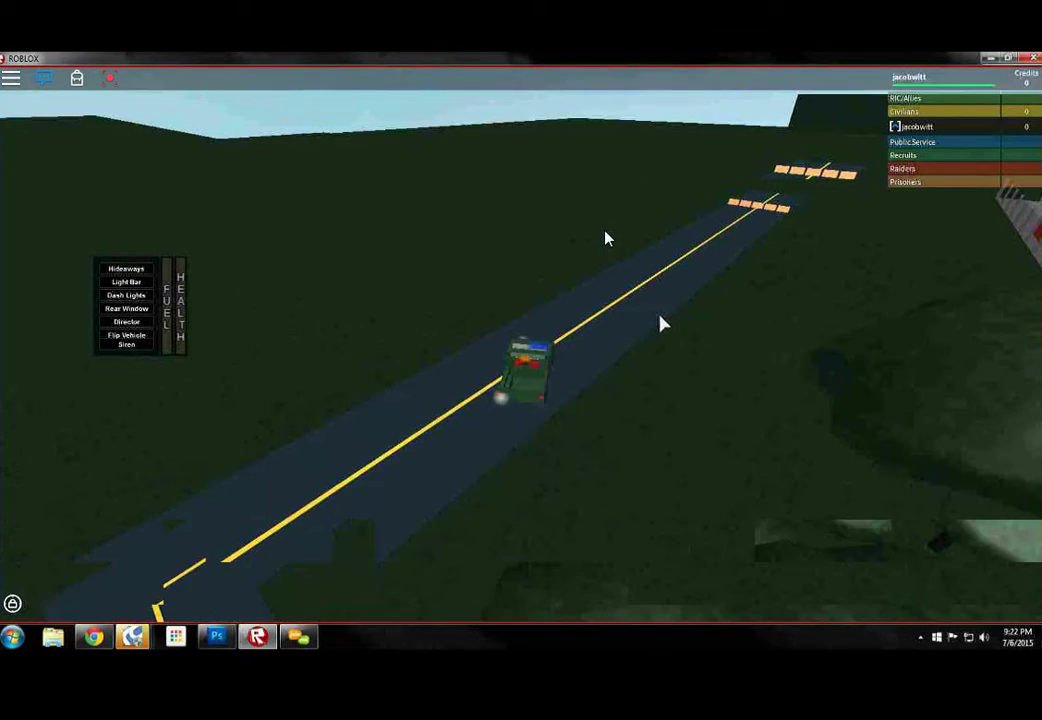
pyautogui.press('w')
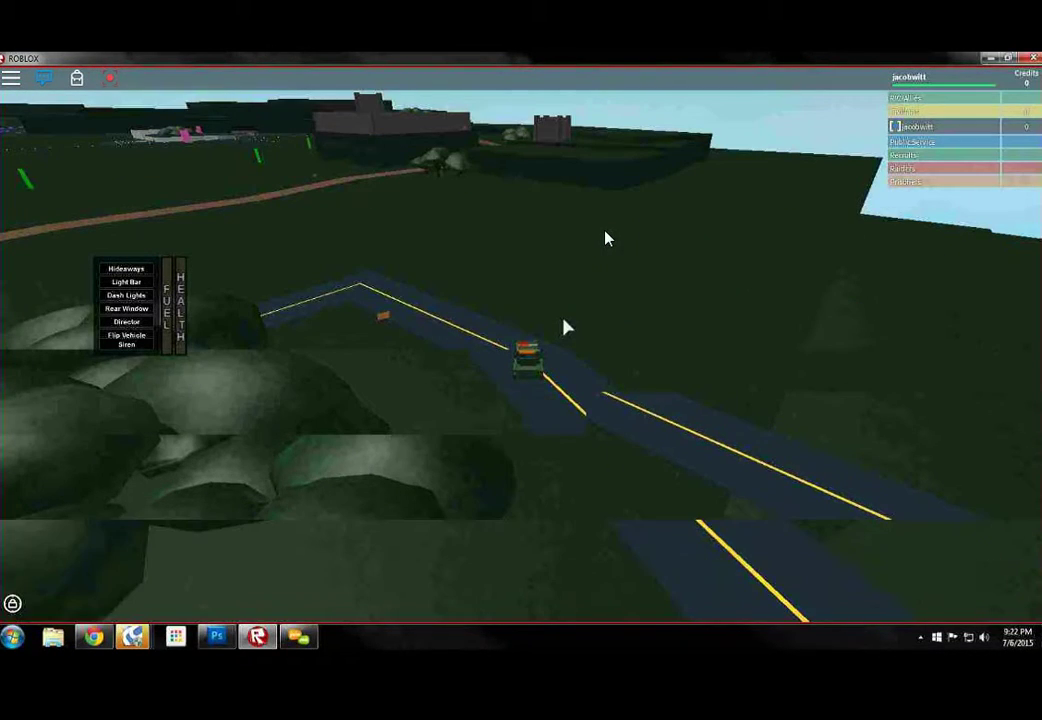
pyautogui.press('w')
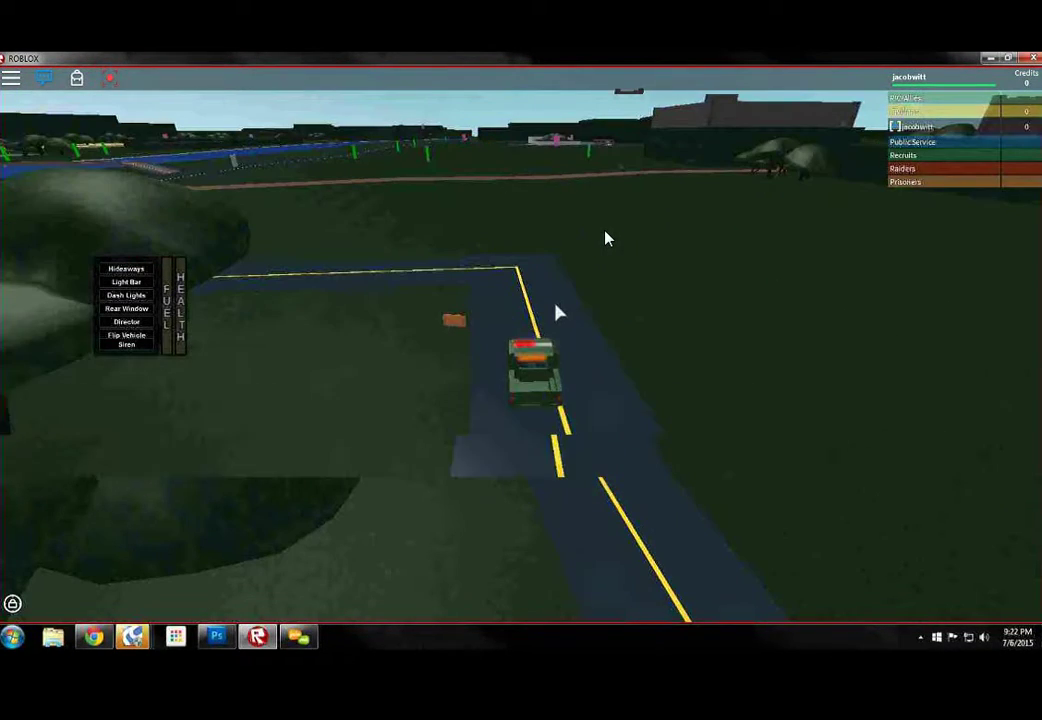
pyautogui.press('w')
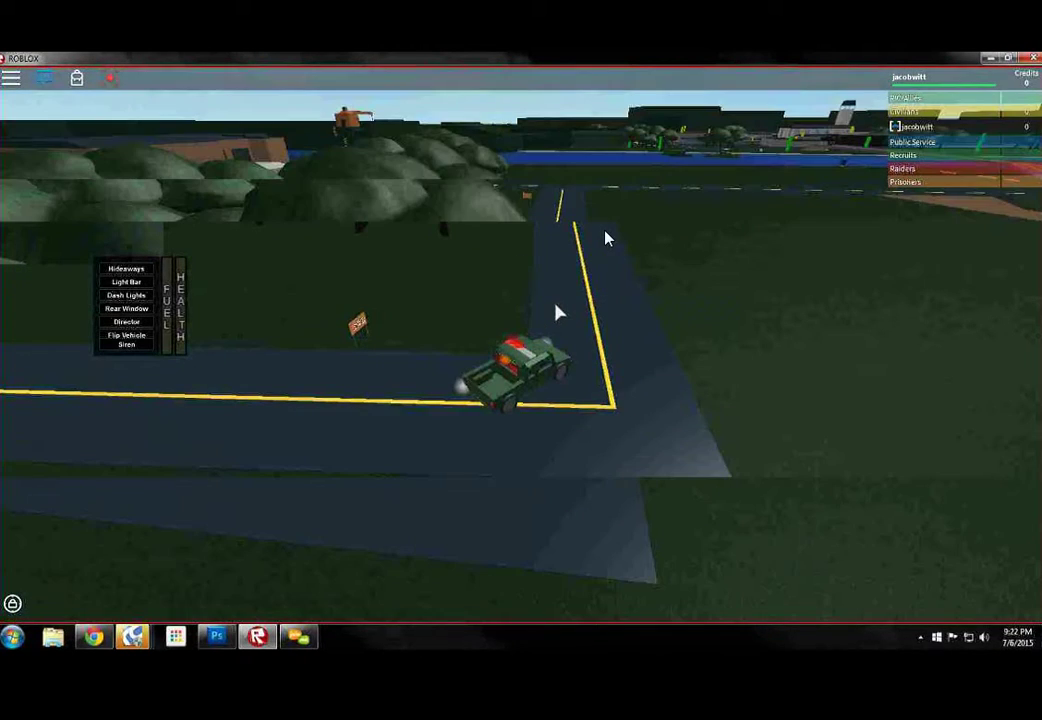
pyautogui.press('w')
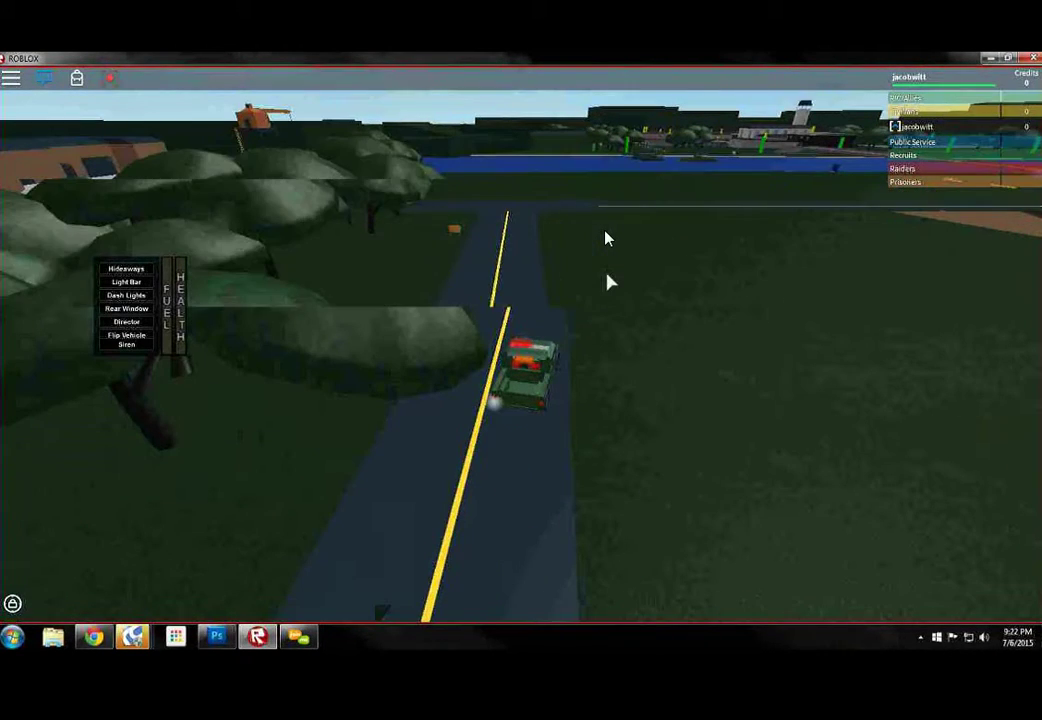
pyautogui.press('w')
pyautogui.press('w')
pyautogui.press('w')
pyautogui.press('w')
pyautogui.press('w')
# Drive the jeep down the dirt path past the fort, then flip it back upright
pyautogui.press('w')
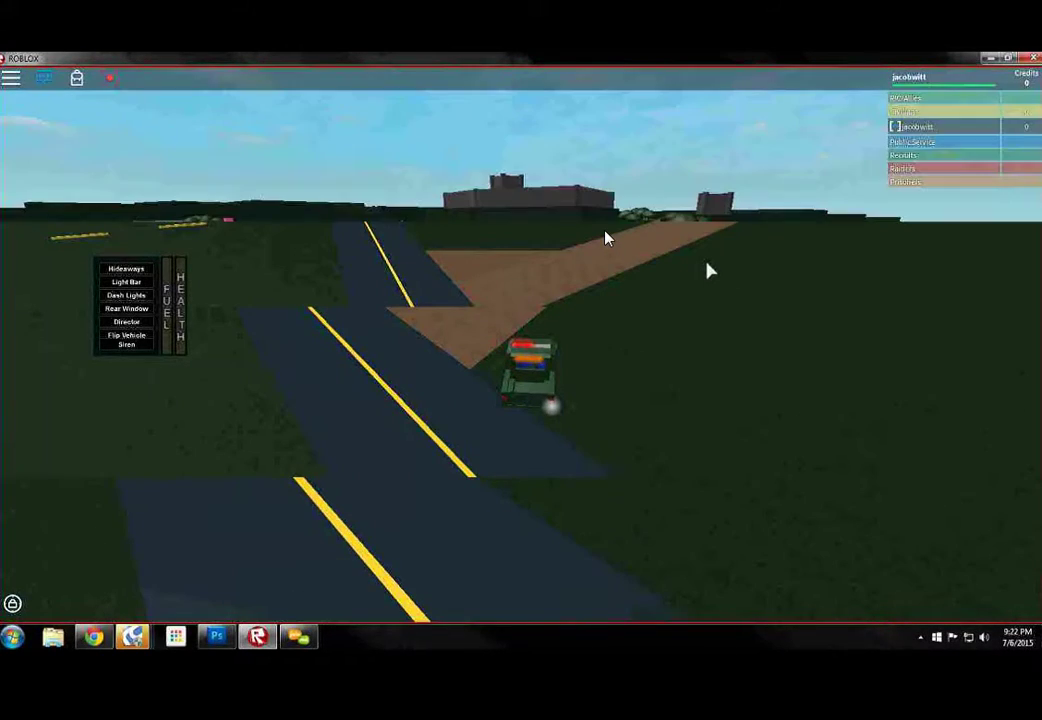
pyautogui.press('w')
pyautogui.press('w')
pyautogui.press('w')
pyautogui.press('w')
pyautogui.press('w')
pyautogui.press('w')
pyautogui.press('w')
pyautogui.press('w')
pyautogui.scroll(-3, 655, 318)
pyautogui.scroll(-3, 697, 353)
pyautogui.moveTo(697, 353); pyautogui.dragTo(715, 365)
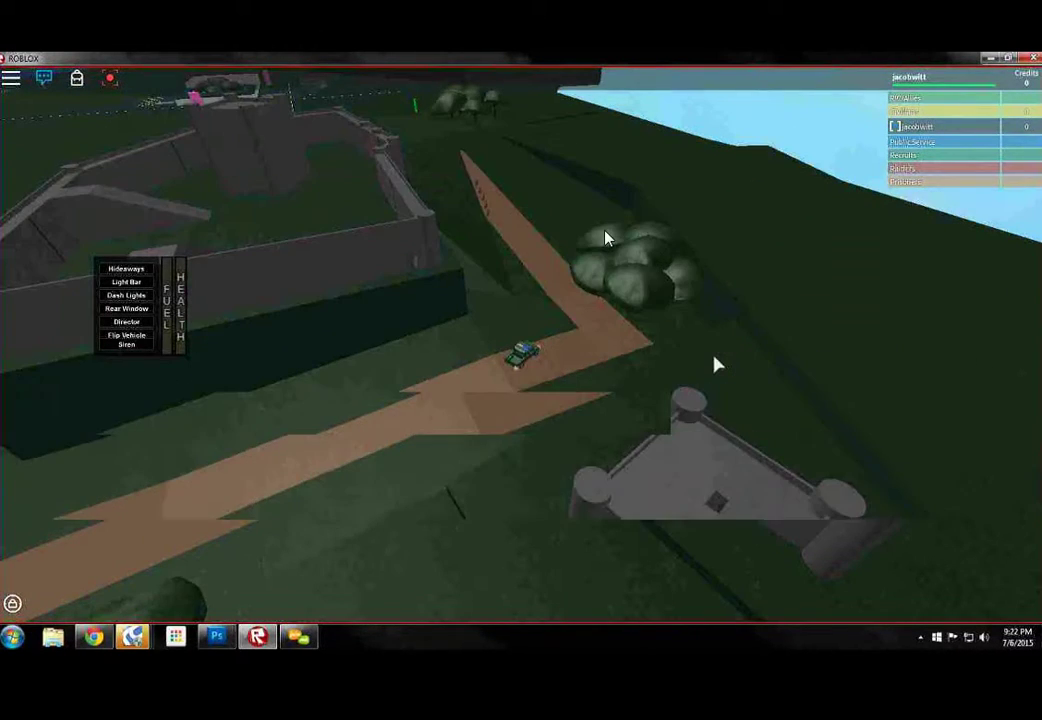
pyautogui.scroll(3, 712, 366)
pyautogui.scroll(2, 712, 366)
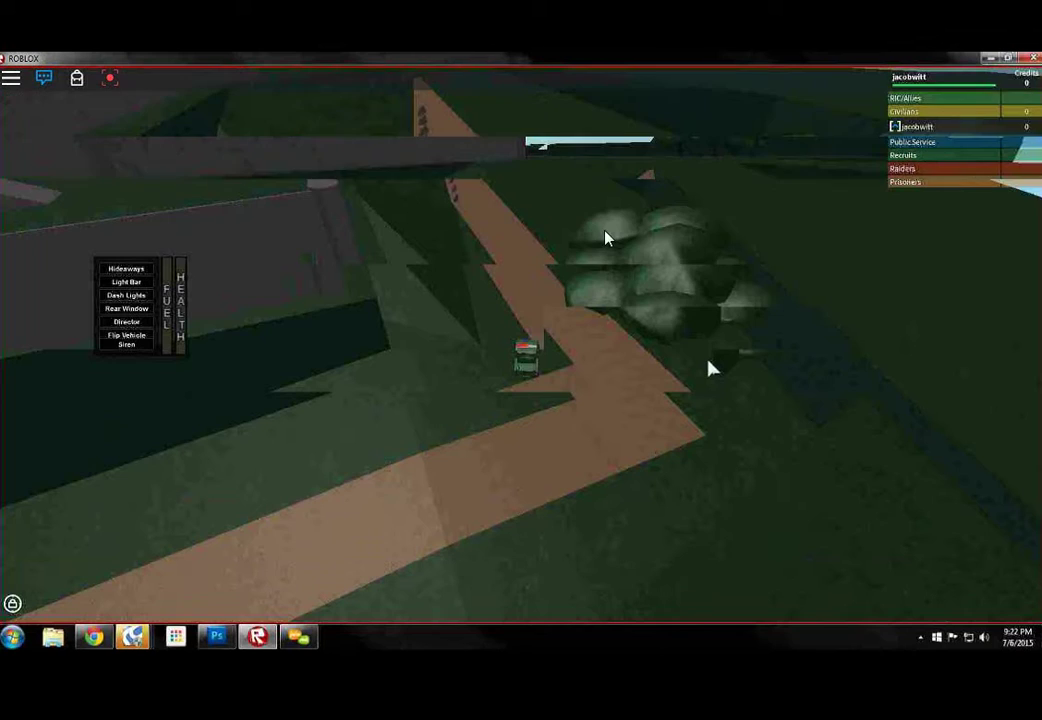
pyautogui.moveTo(712, 368); pyautogui.dragTo(725, 395)
pyautogui.press('w')
pyautogui.press('w')
pyautogui.scroll(3, 725, 395)
pyautogui.press('w')
pyautogui.scroll(3, 737, 428)
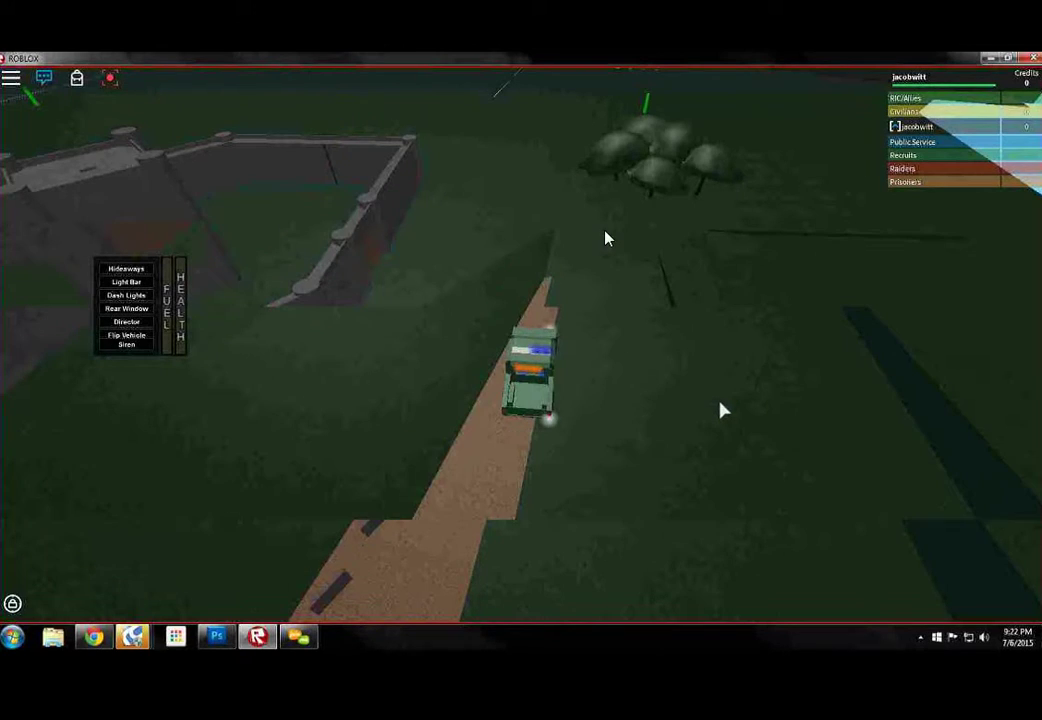
pyautogui.press('w')
pyautogui.press('w')
pyautogui.press('w')
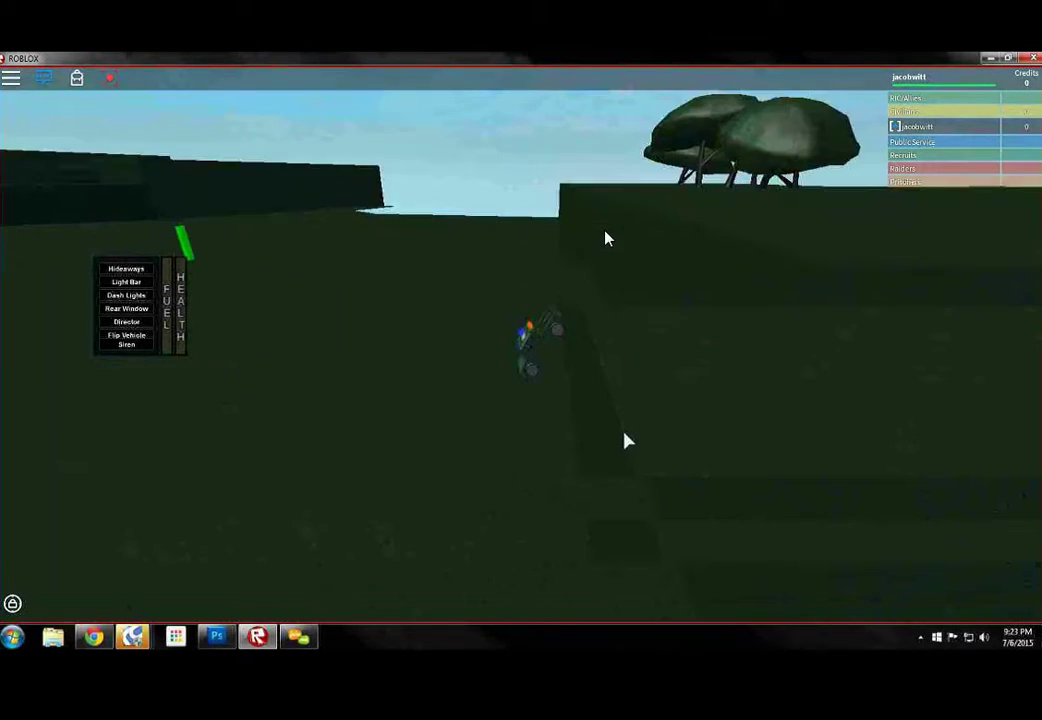
pyautogui.click(167, 337)
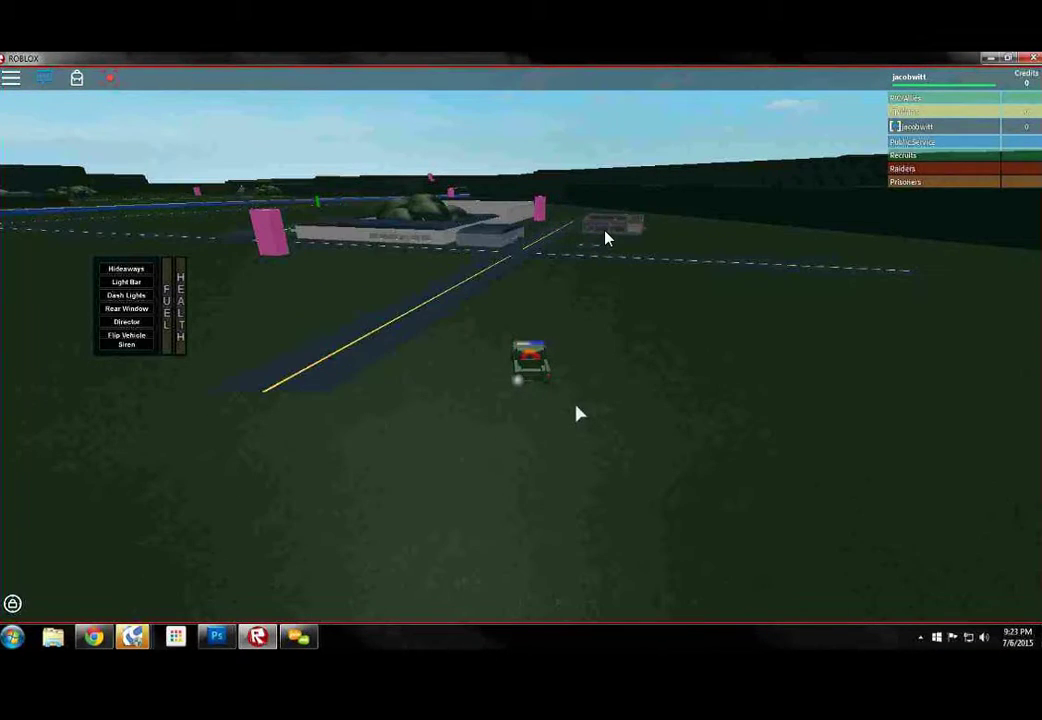
pyautogui.scroll(3, 573, 436)
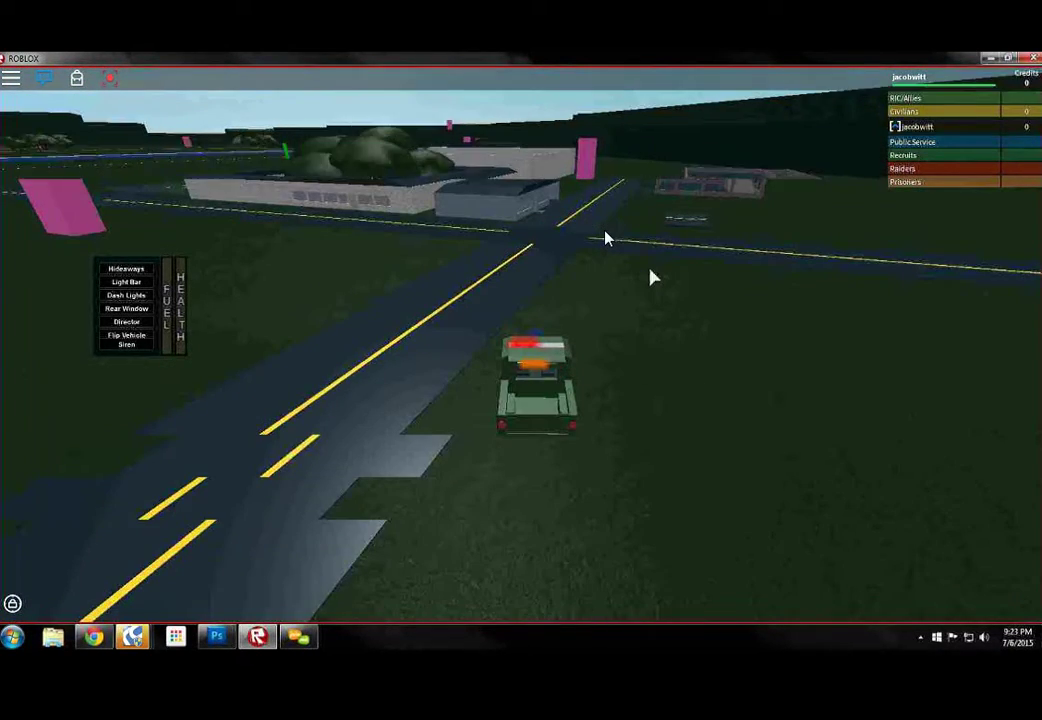
# Drive the jeep through the central intersection and past the pink marker
pyautogui.press('w')
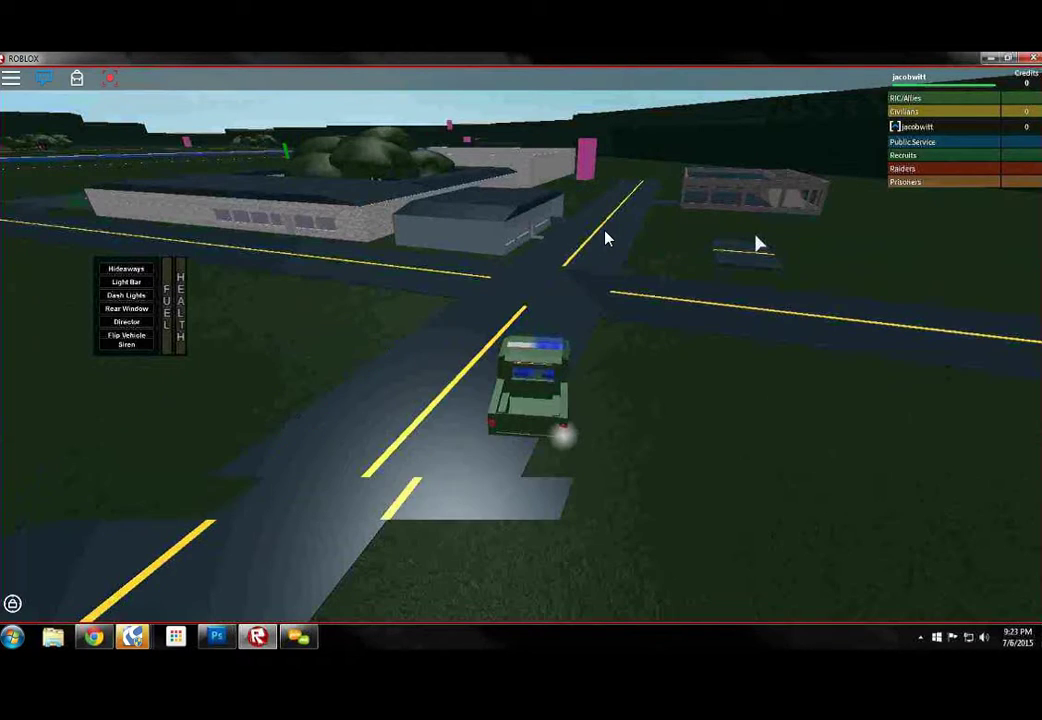
pyautogui.press('w')
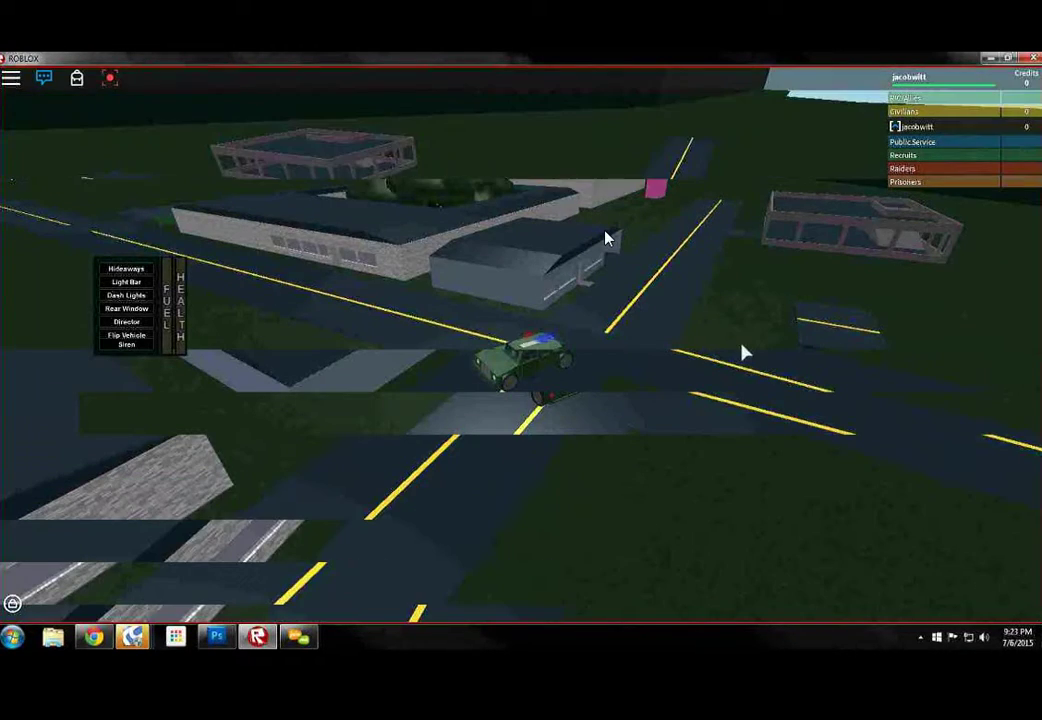
pyautogui.press('w')
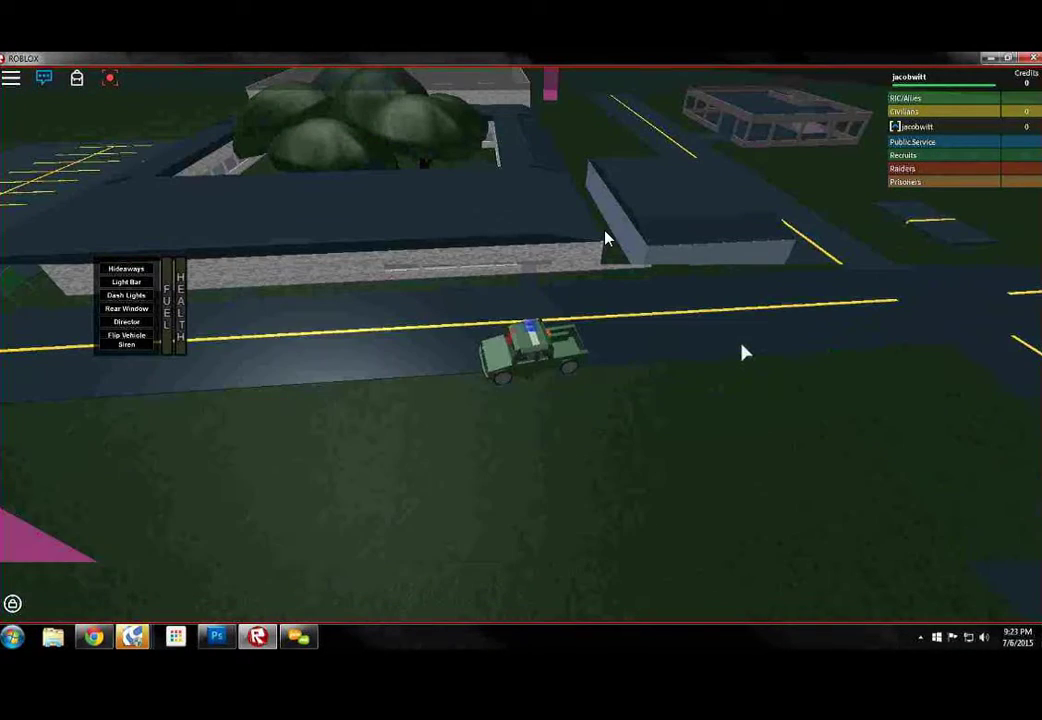
pyautogui.press('w')
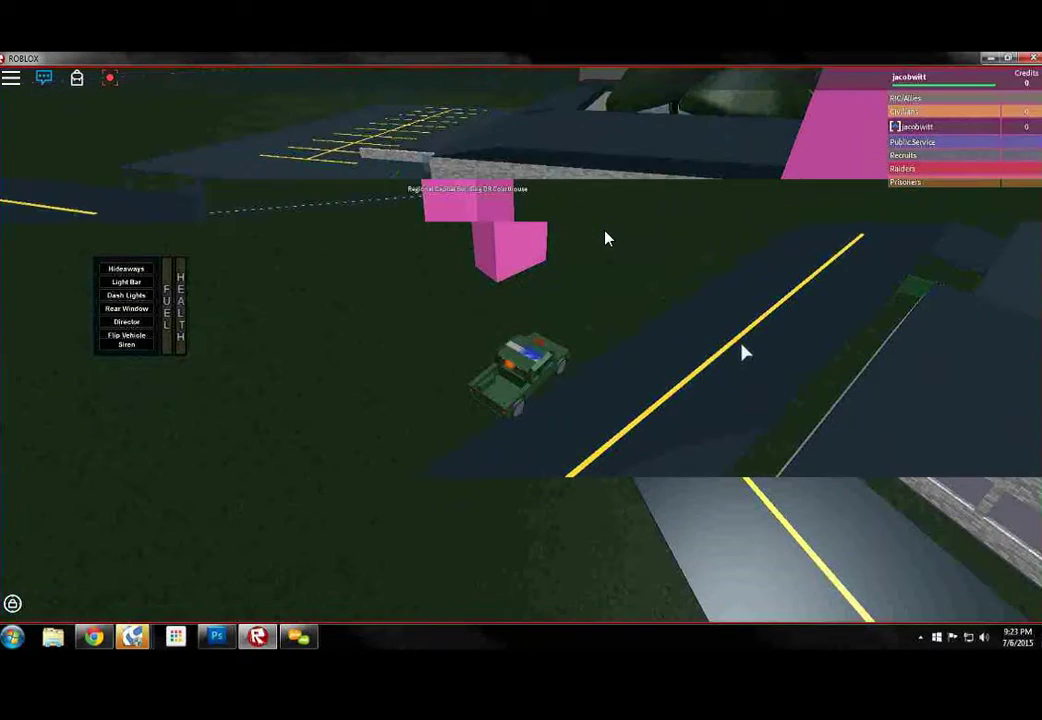
pyautogui.press('w')
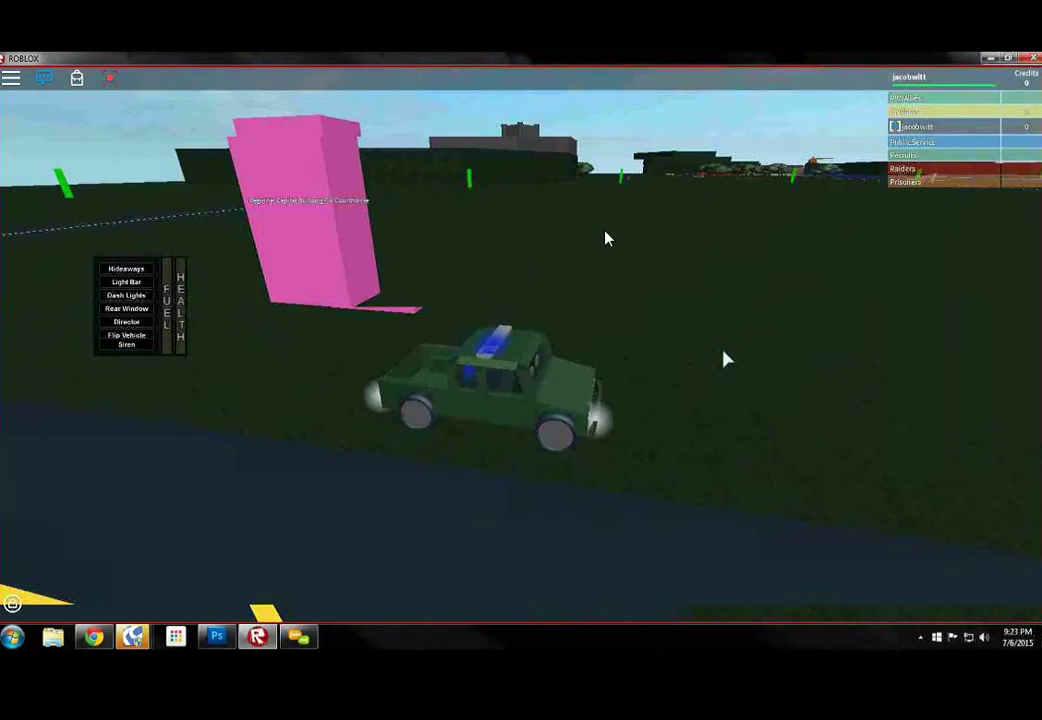
pyautogui.press('w')
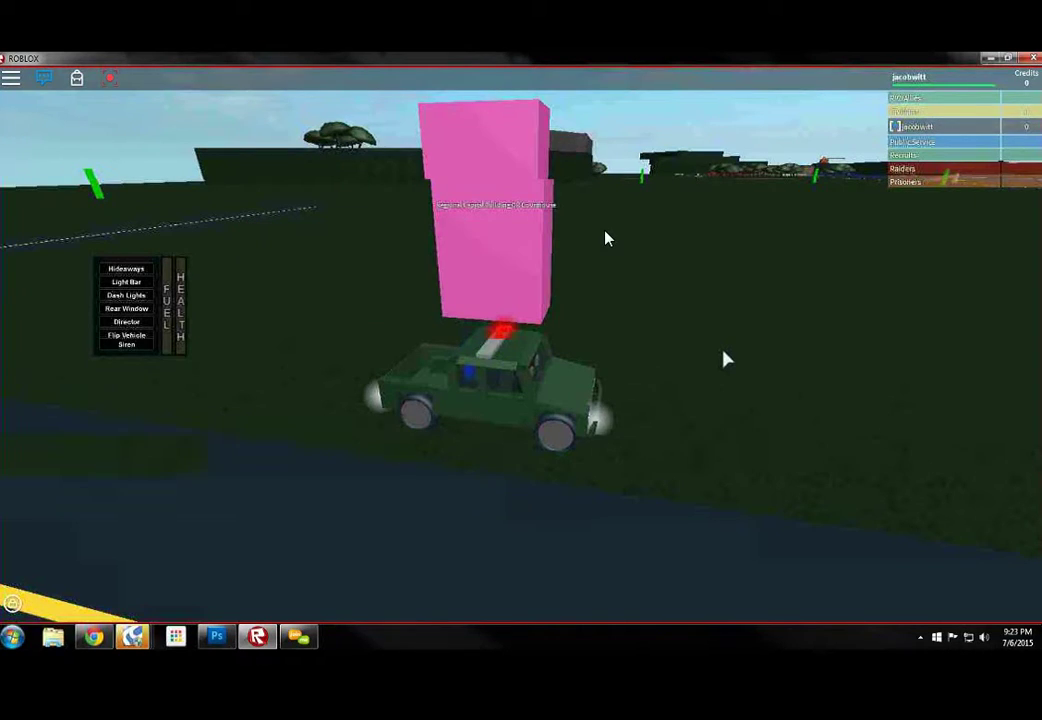
# Steer around the marker, past the parking lot, and left onto the grass
pyautogui.press('w')
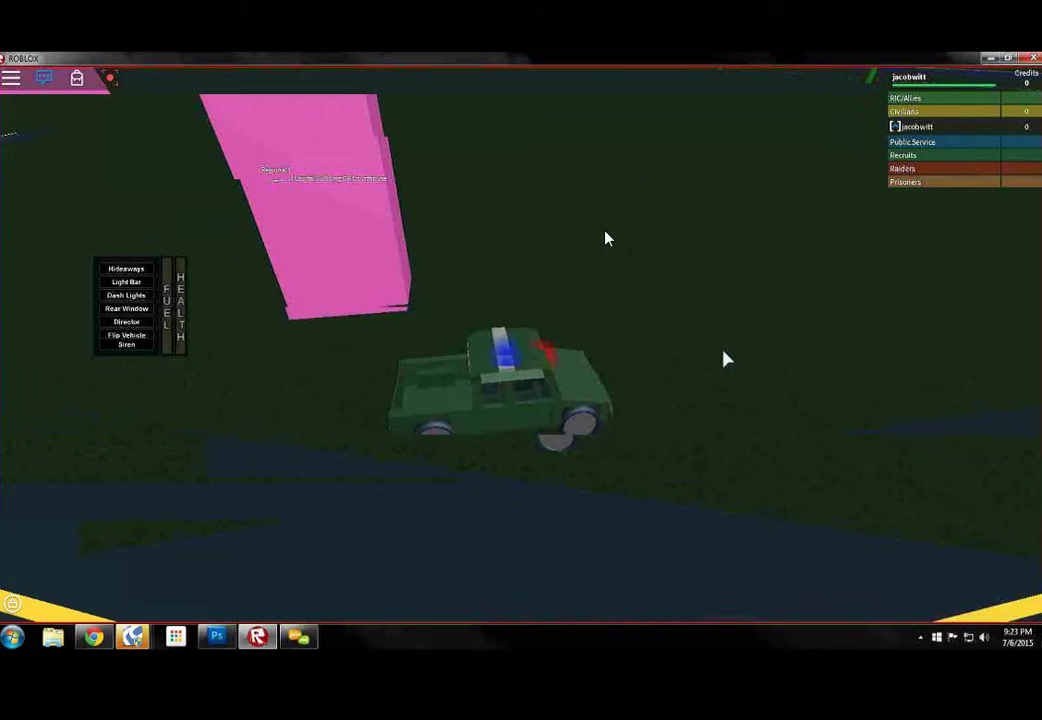
pyautogui.press('w')
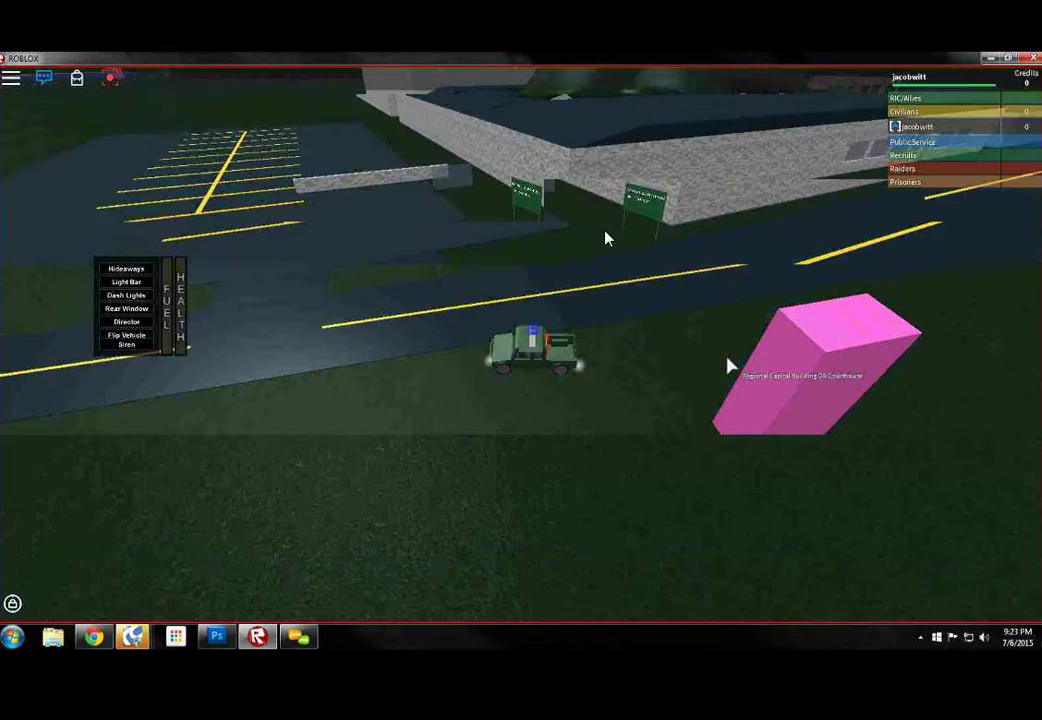
pyautogui.press('w')
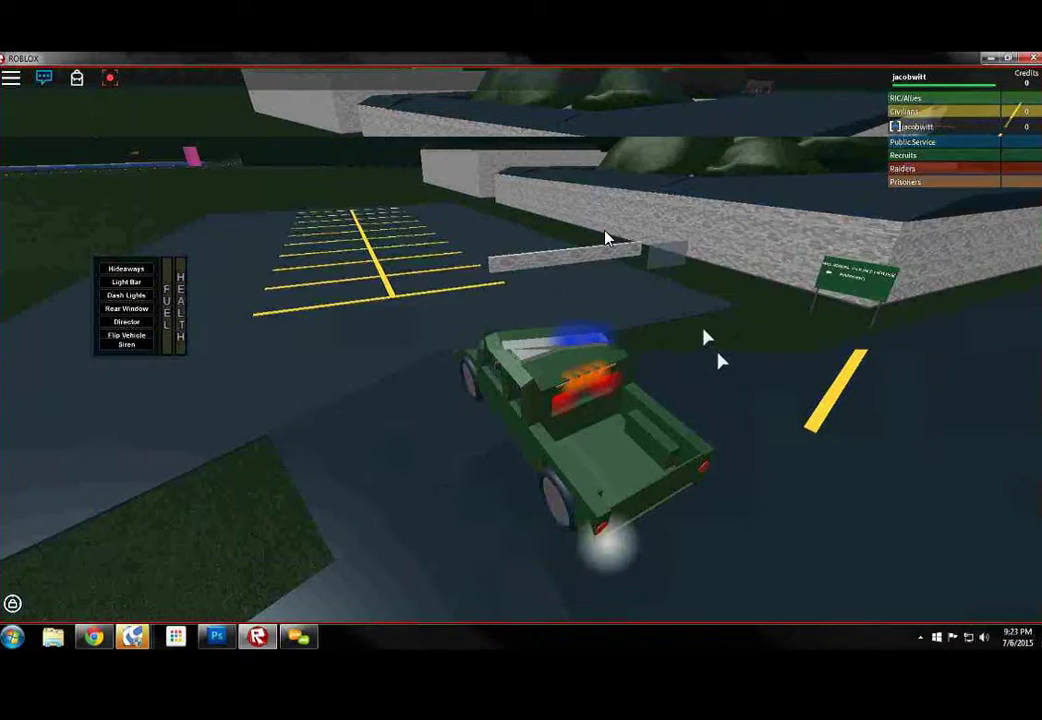
pyautogui.press('w')
pyautogui.press('w')
pyautogui.press('a')
pyautogui.press('w')
pyautogui.press('w')
pyautogui.press('w')
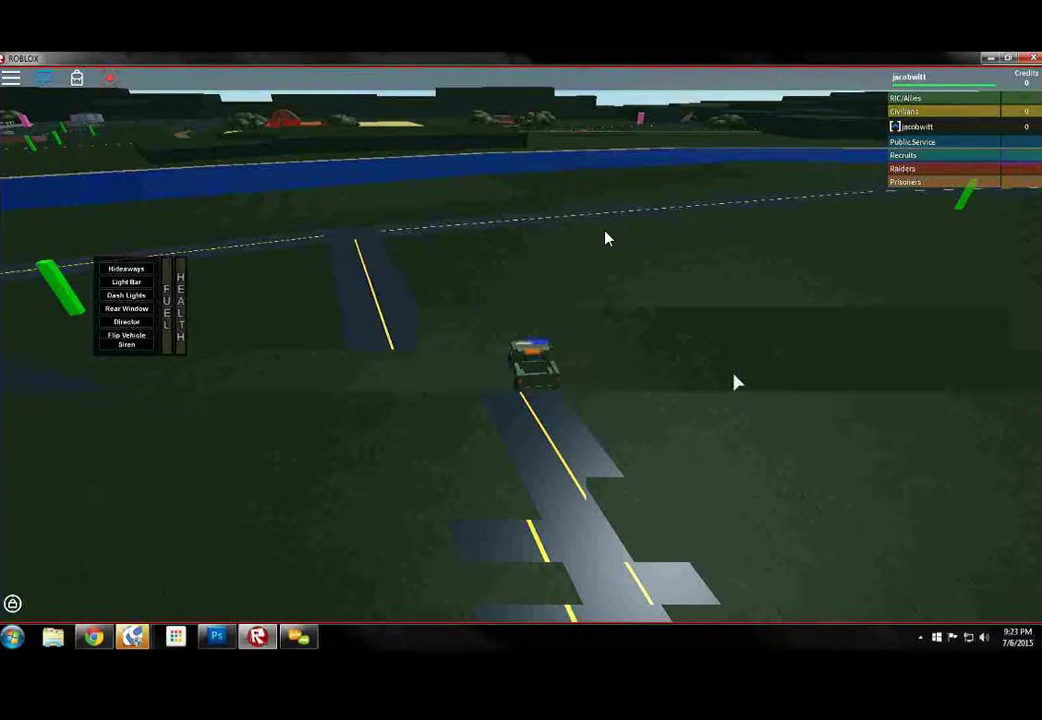
pyautogui.press('w')
pyautogui.press('w')
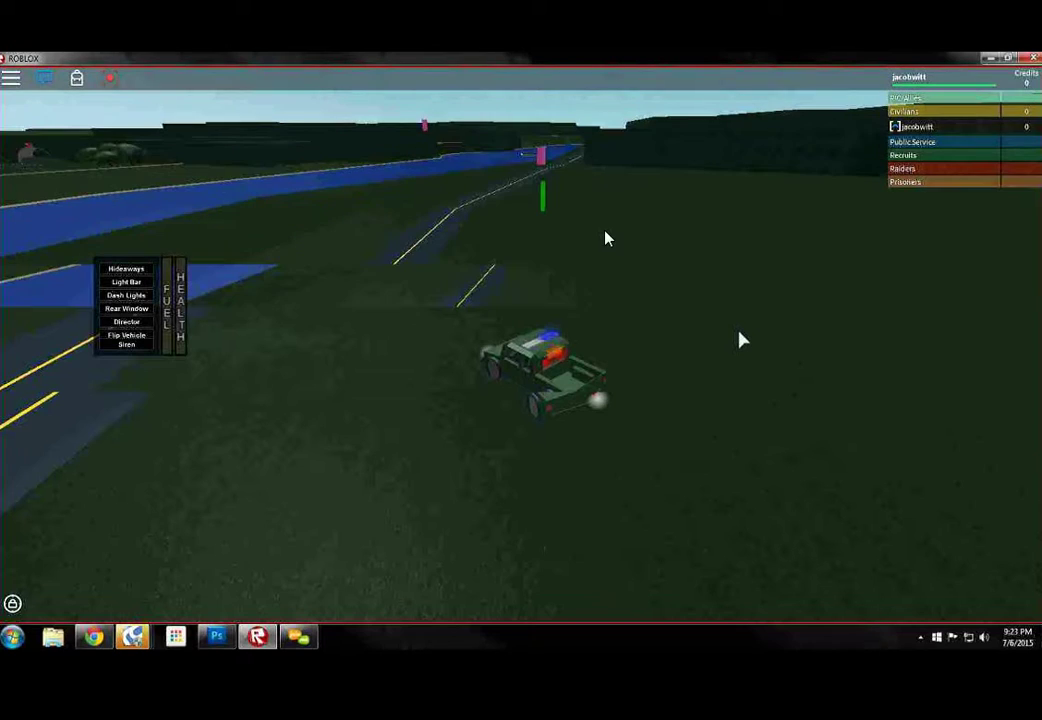
pyautogui.scroll(-5, 740, 340)
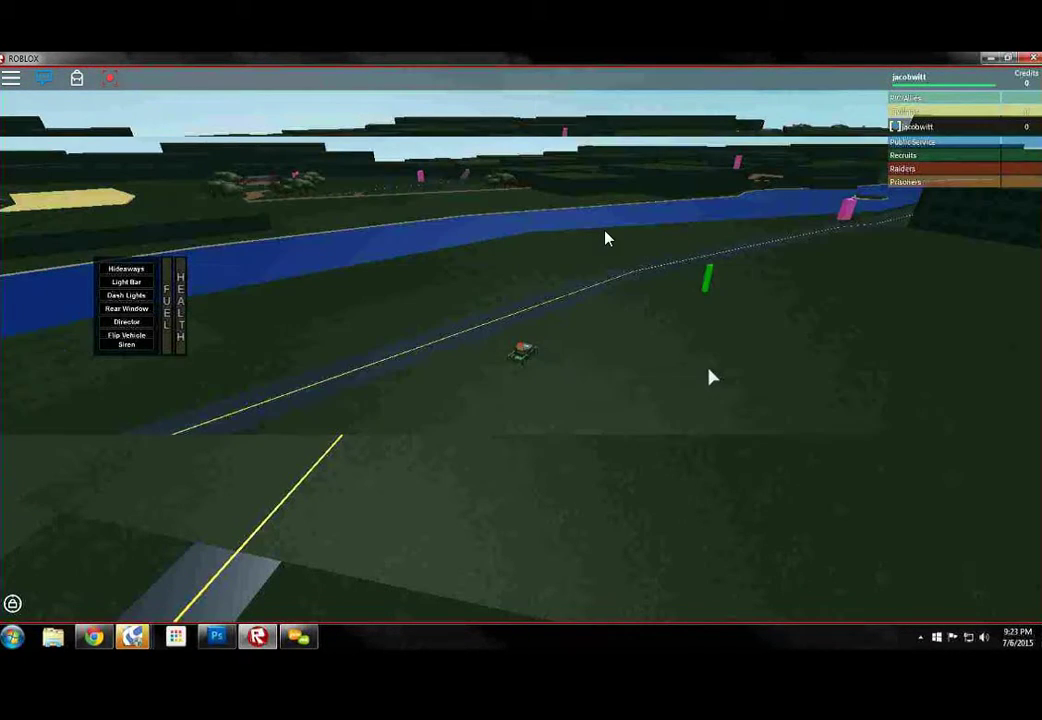
# Drive the jeep along the riverside road and flip it upright after it tips
pyautogui.moveTo(714, 376); pyautogui.dragTo(614, 294)
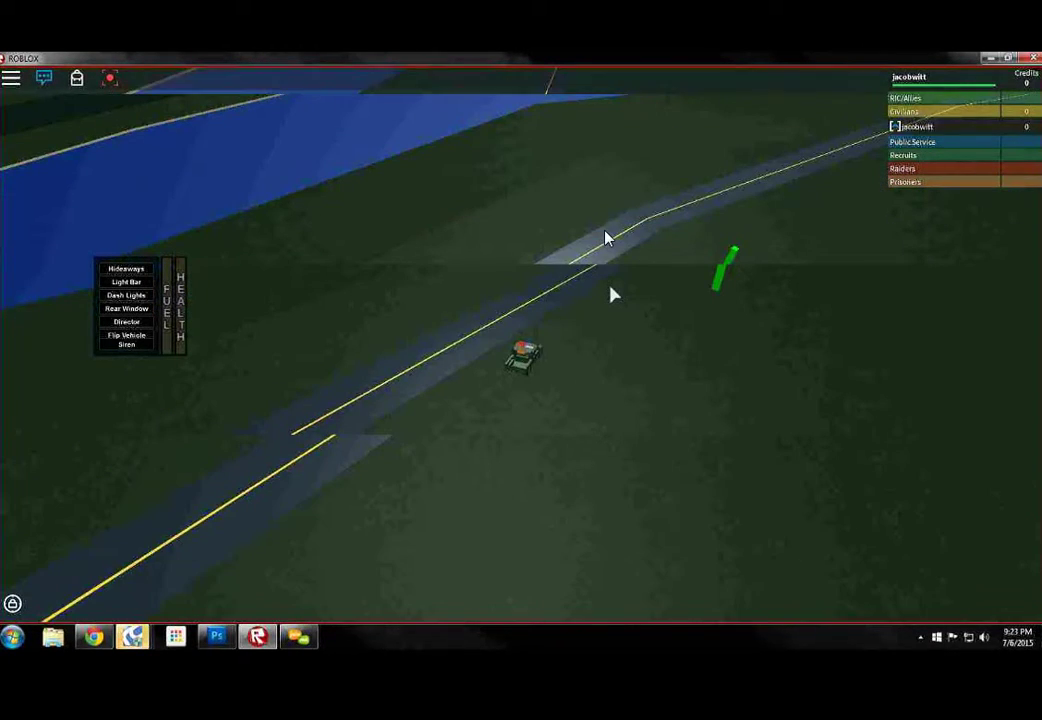
pyautogui.scroll(4, 614, 294)
pyautogui.press('w')
pyautogui.press('w')
pyautogui.press('w')
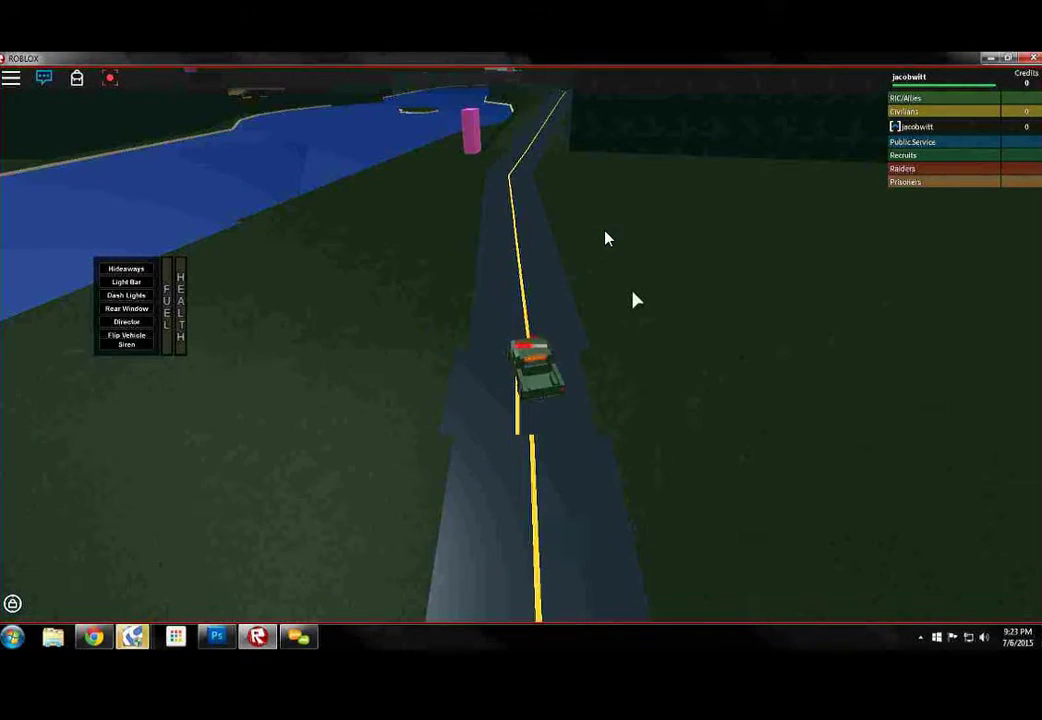
pyautogui.press('w')
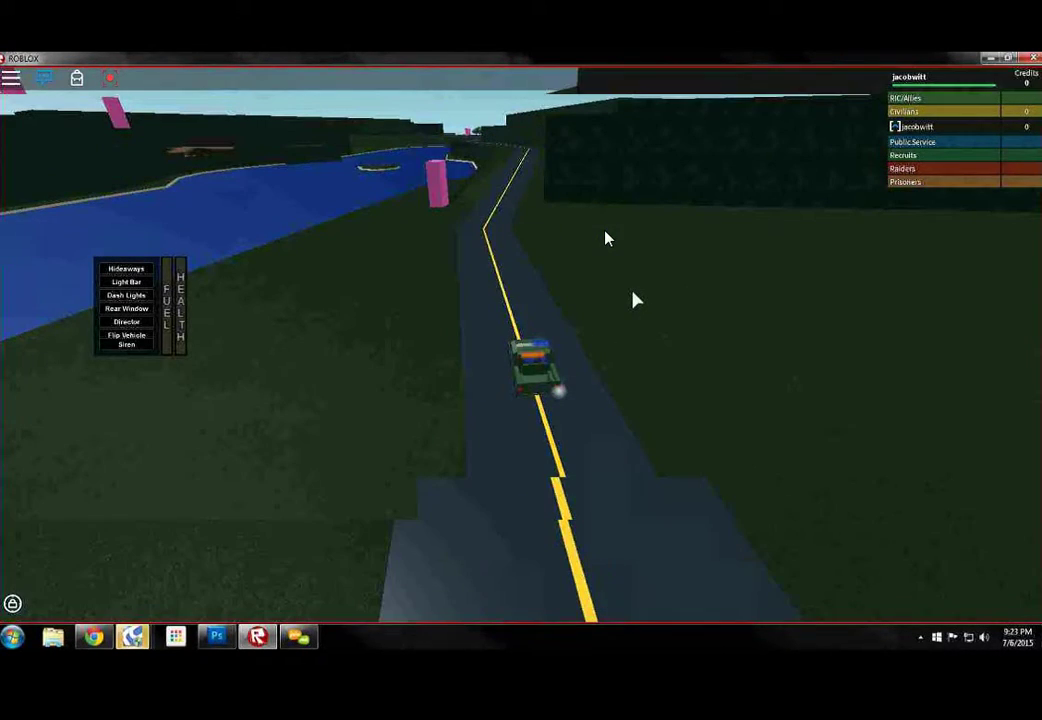
pyautogui.press('w')
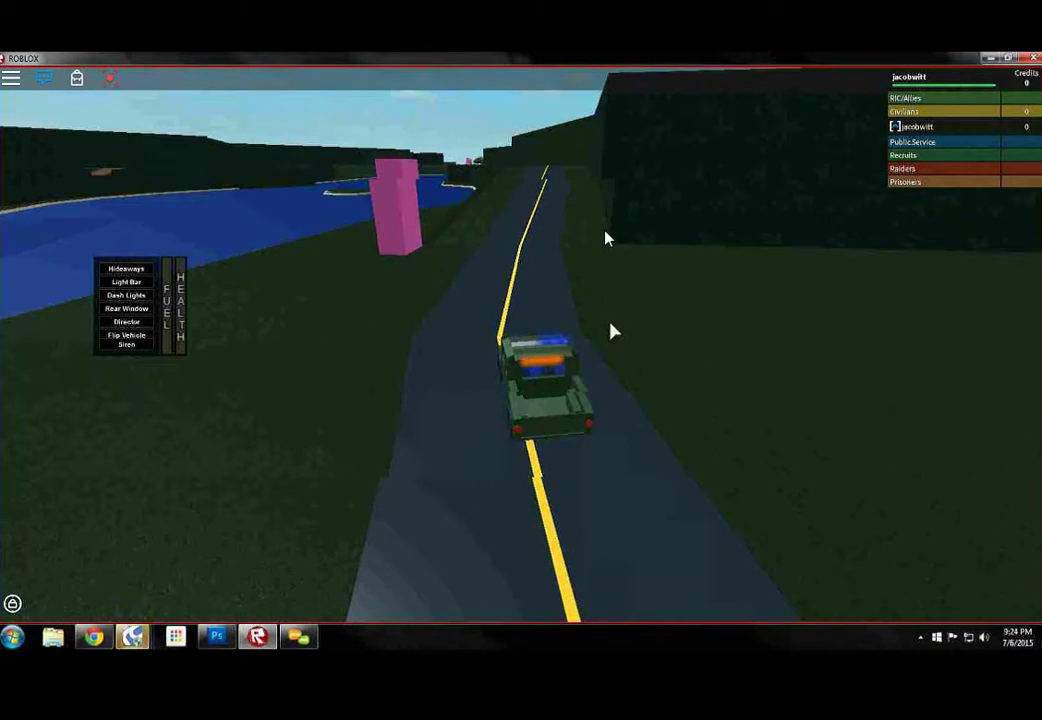
pyautogui.press('w')
pyautogui.press('a')
pyautogui.press('w')
pyautogui.press('w')
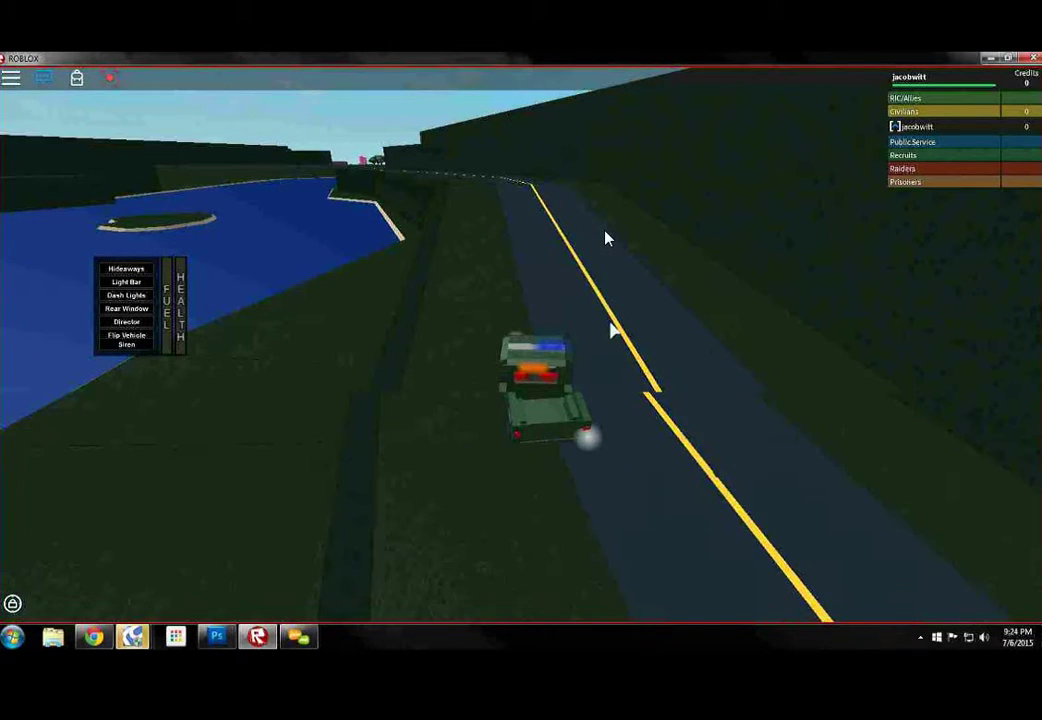
pyautogui.press('w')
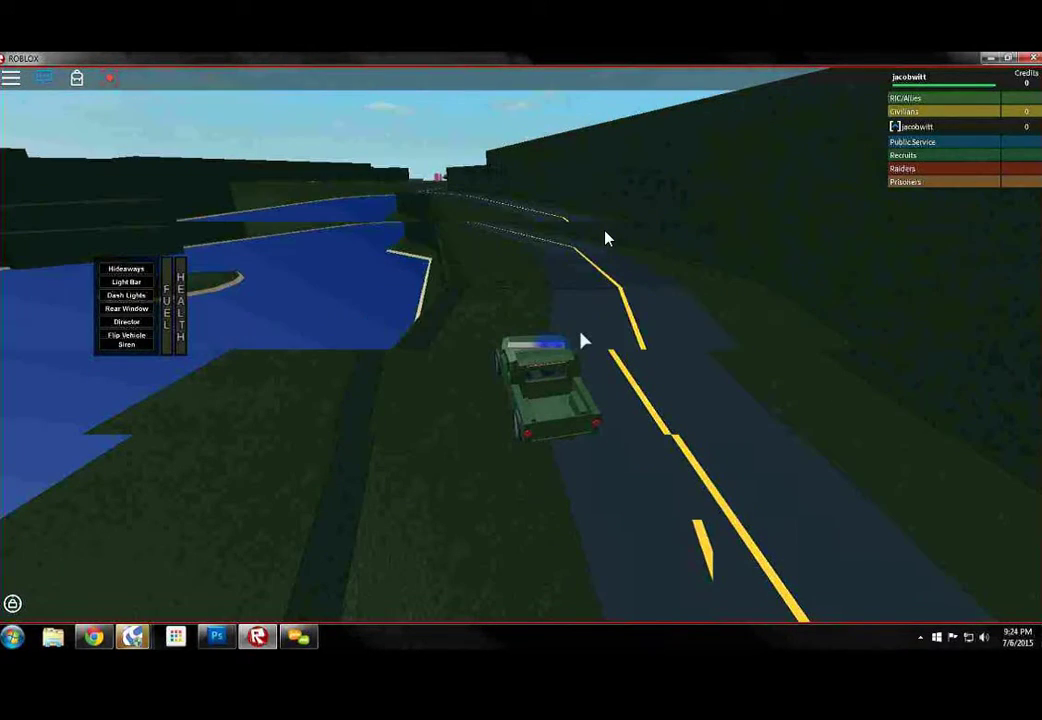
pyautogui.press('w')
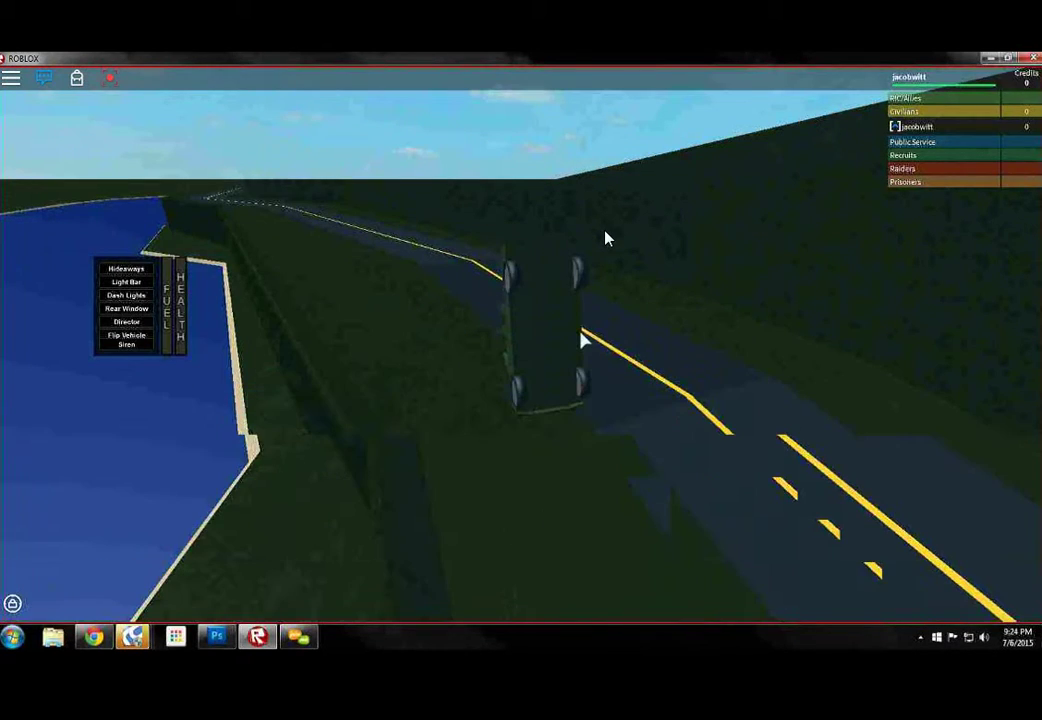
pyautogui.click(127, 335)
# Follow the winding riverside road around the bend
pyautogui.press('w')
pyautogui.press('w')
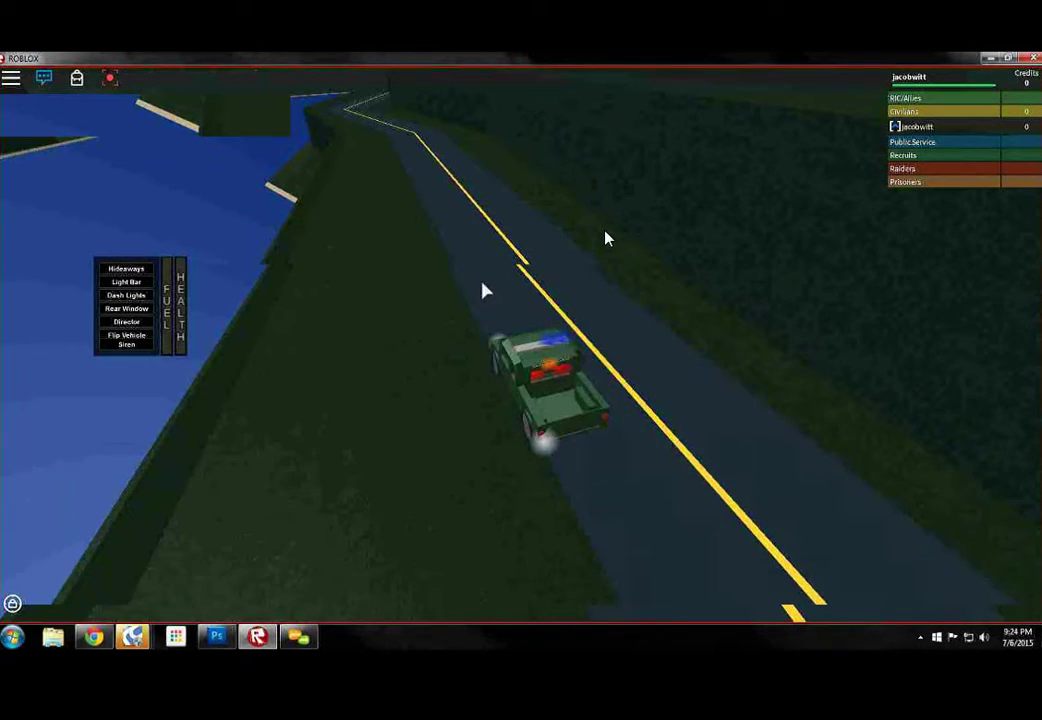
pyautogui.press('w')
pyautogui.scroll(-3, 484, 290)
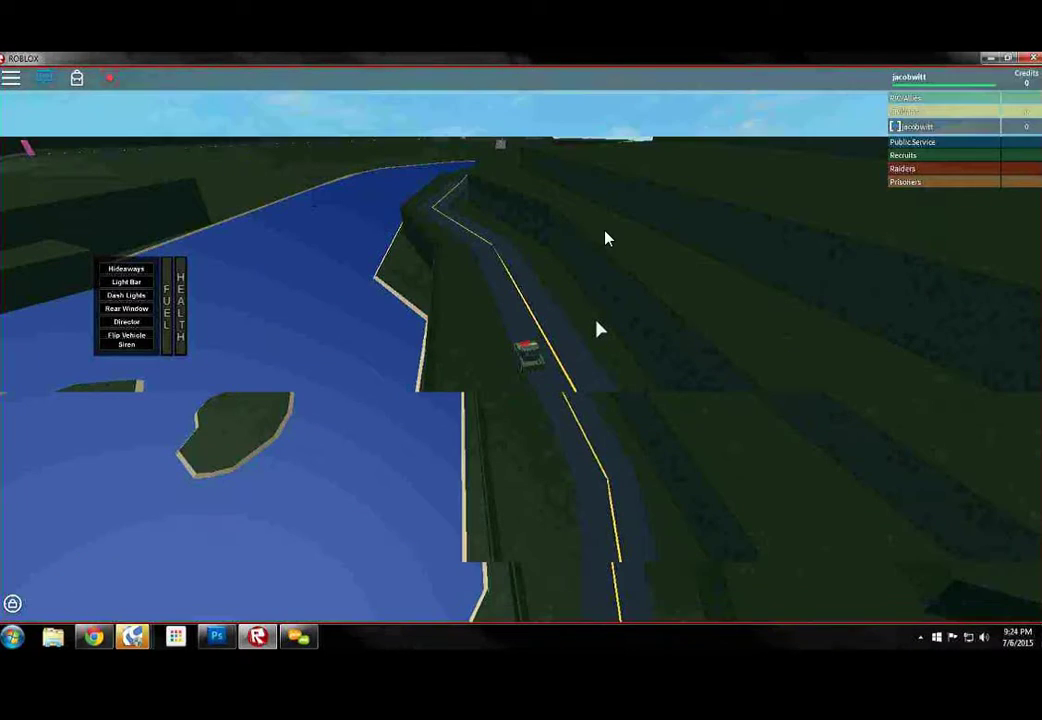
pyautogui.press('w')
pyautogui.scroll(3, 604, 236)
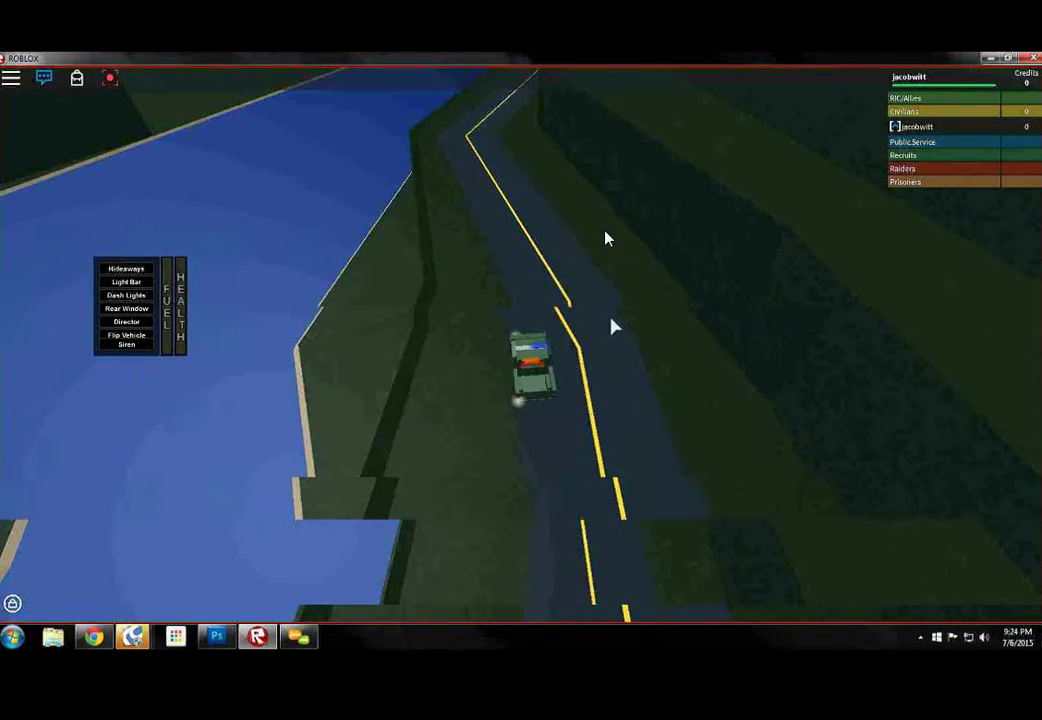
pyautogui.press('w')
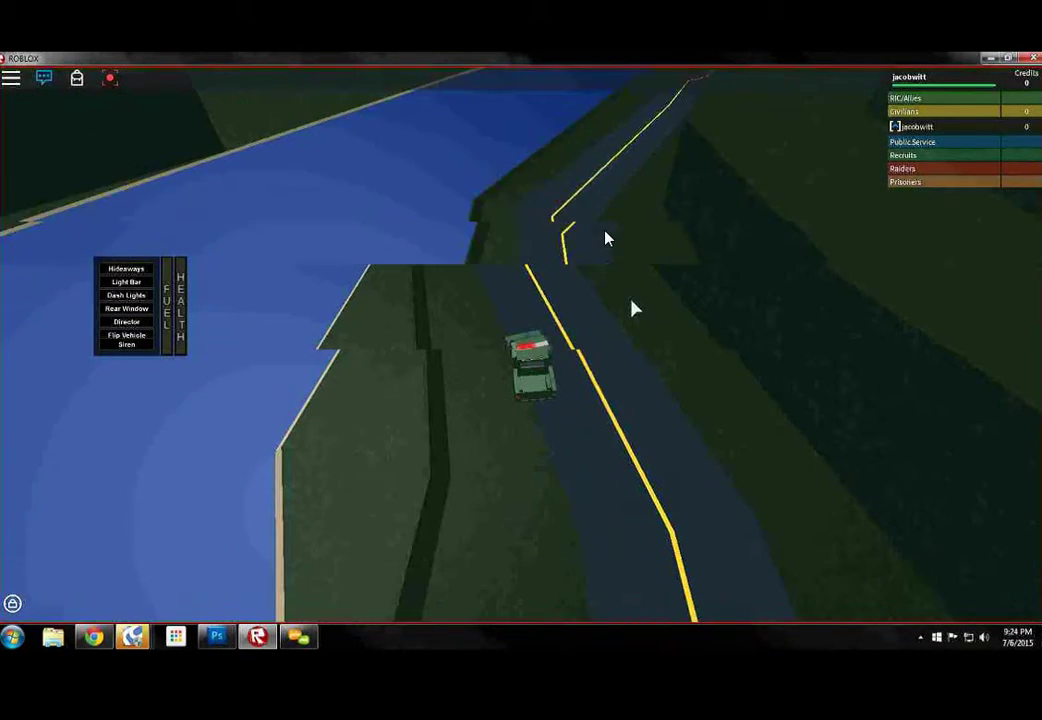
pyautogui.press('w')
pyautogui.scroll(2, 605, 238)
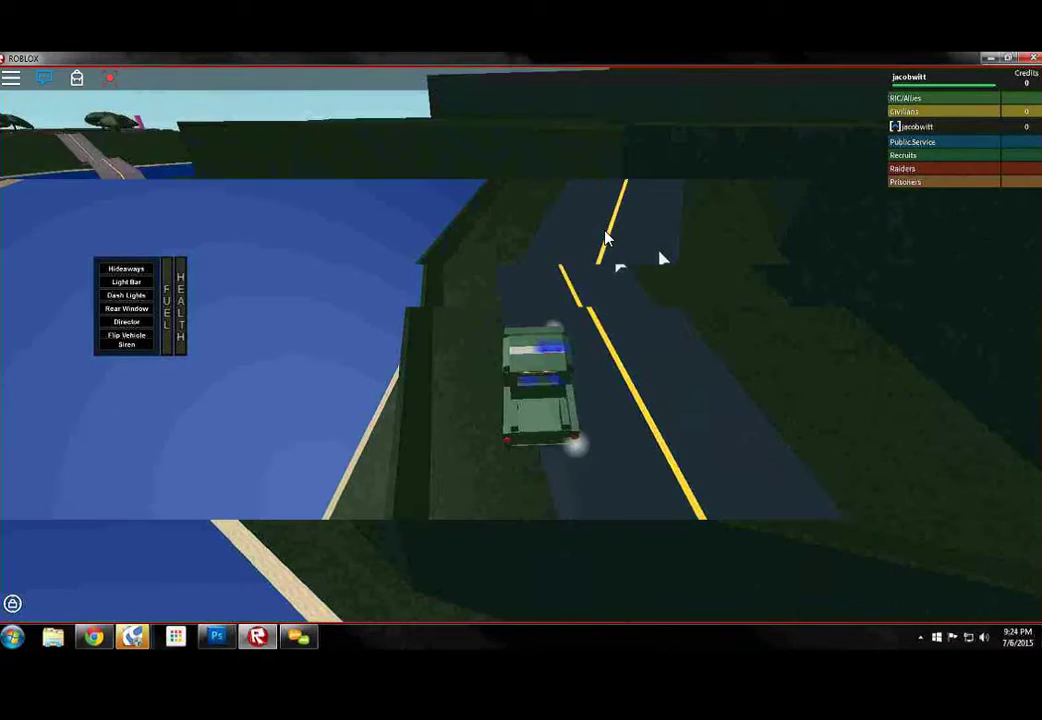
pyautogui.press('w')
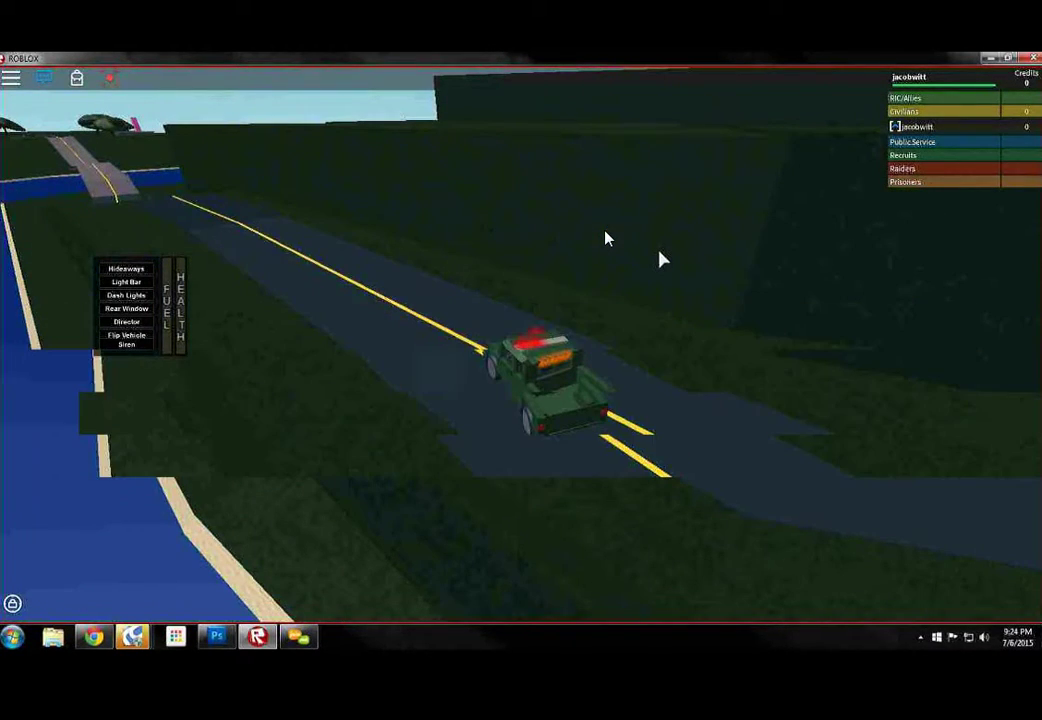
pyautogui.press('w')
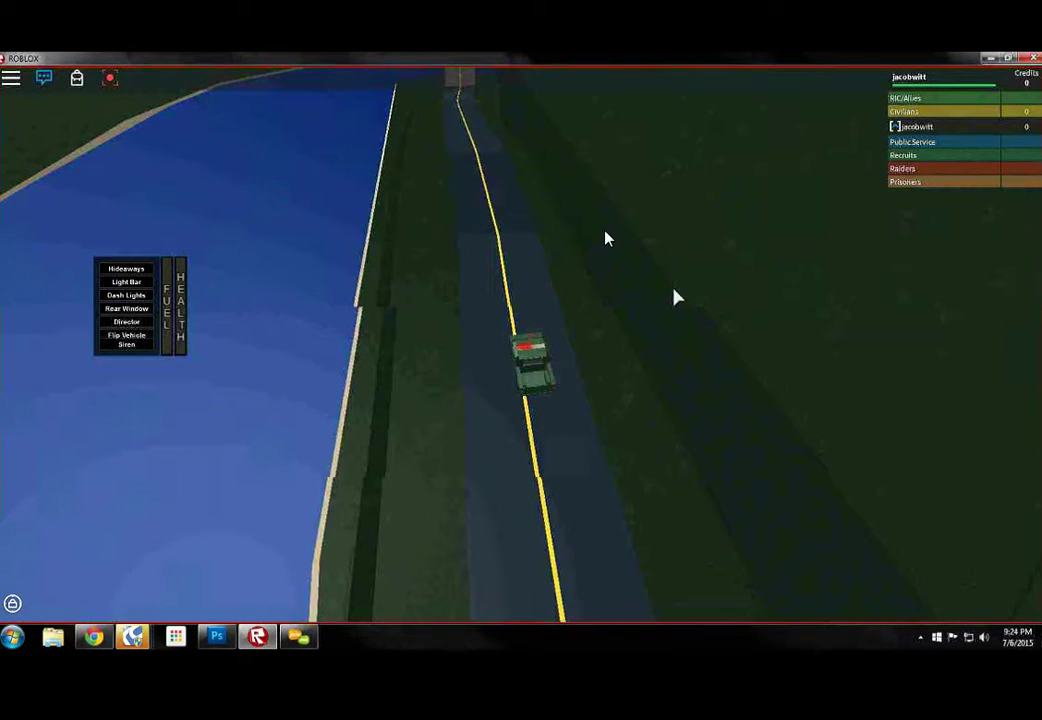
# Drive the jeep to the long bridge and across the water
pyautogui.press('w')
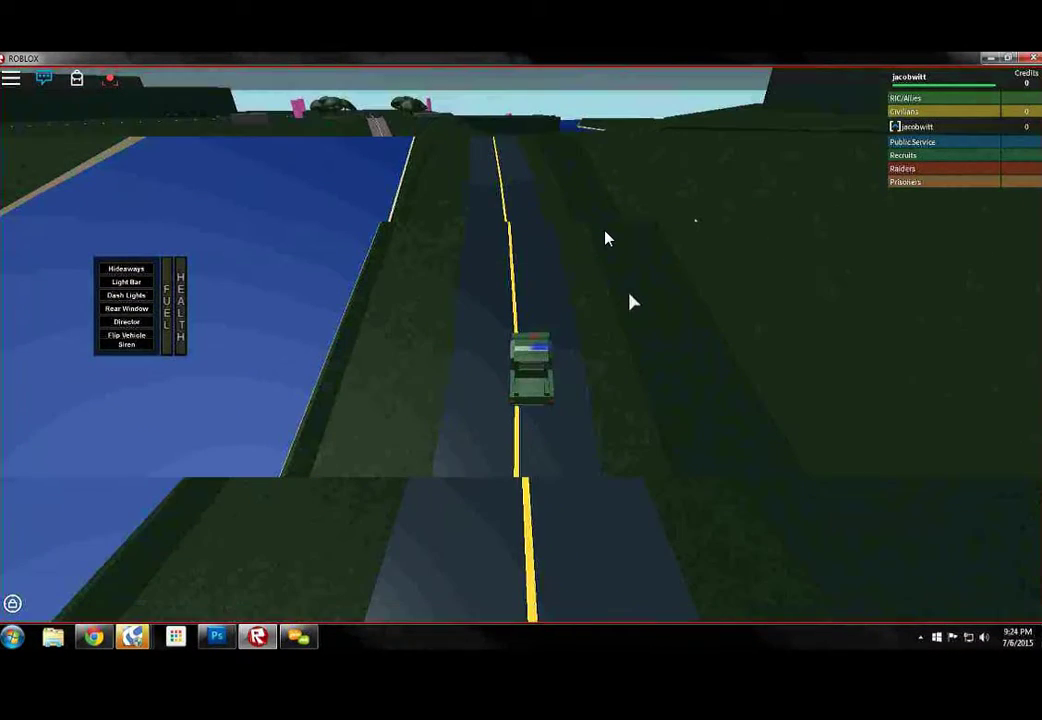
pyautogui.press('w')
pyautogui.press('w')
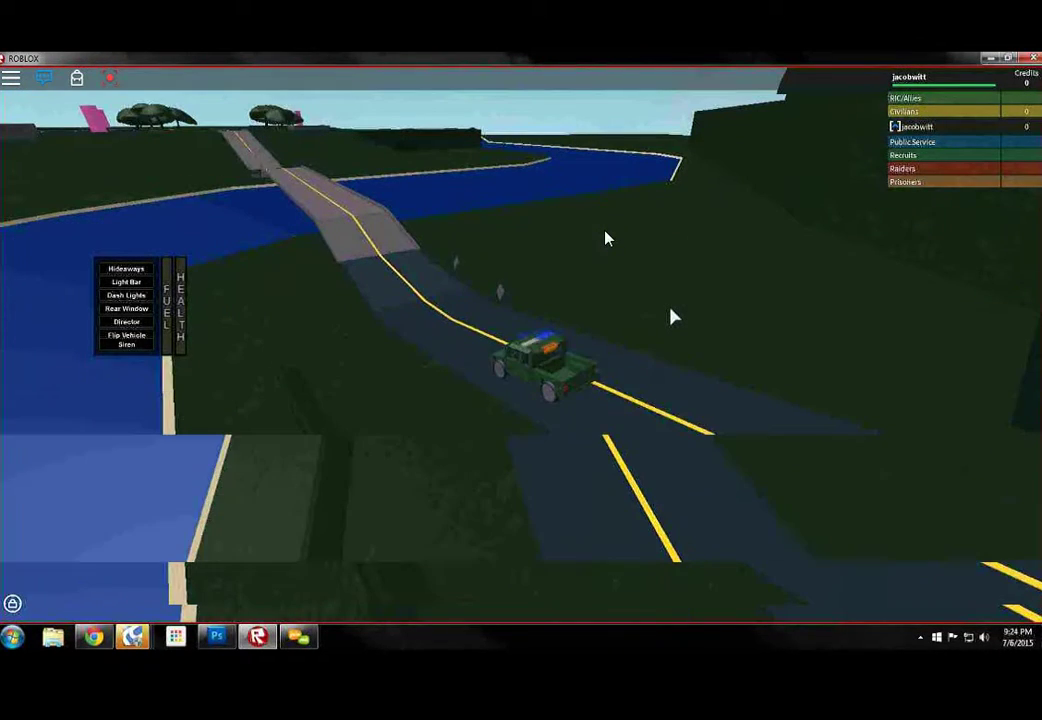
pyautogui.press('w')
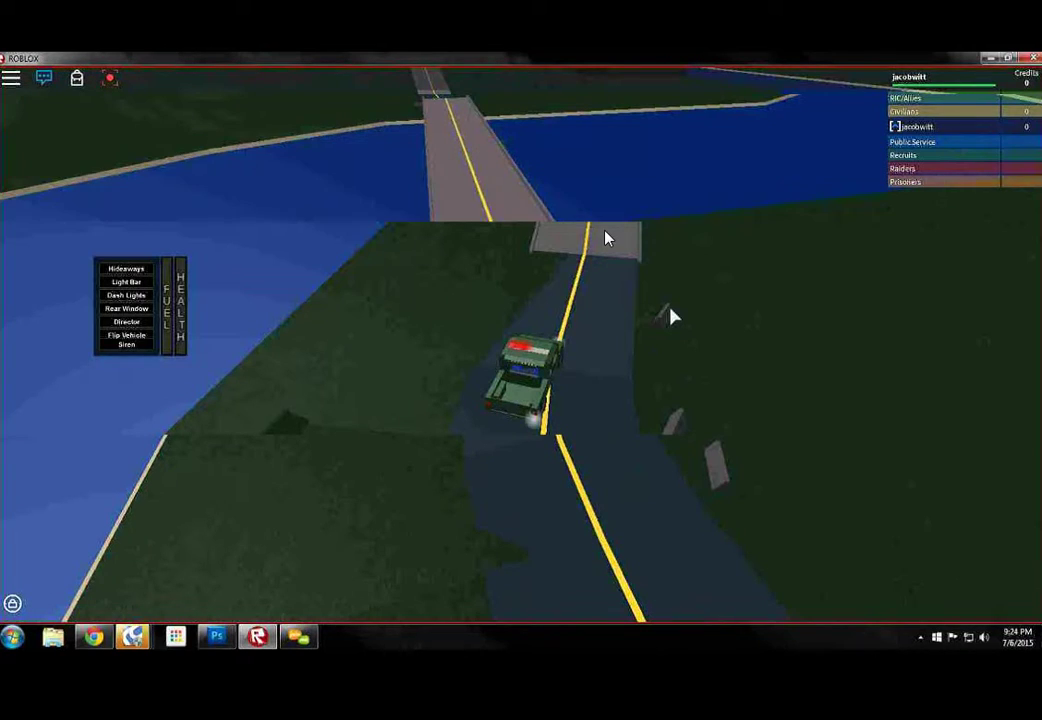
pyautogui.press('w')
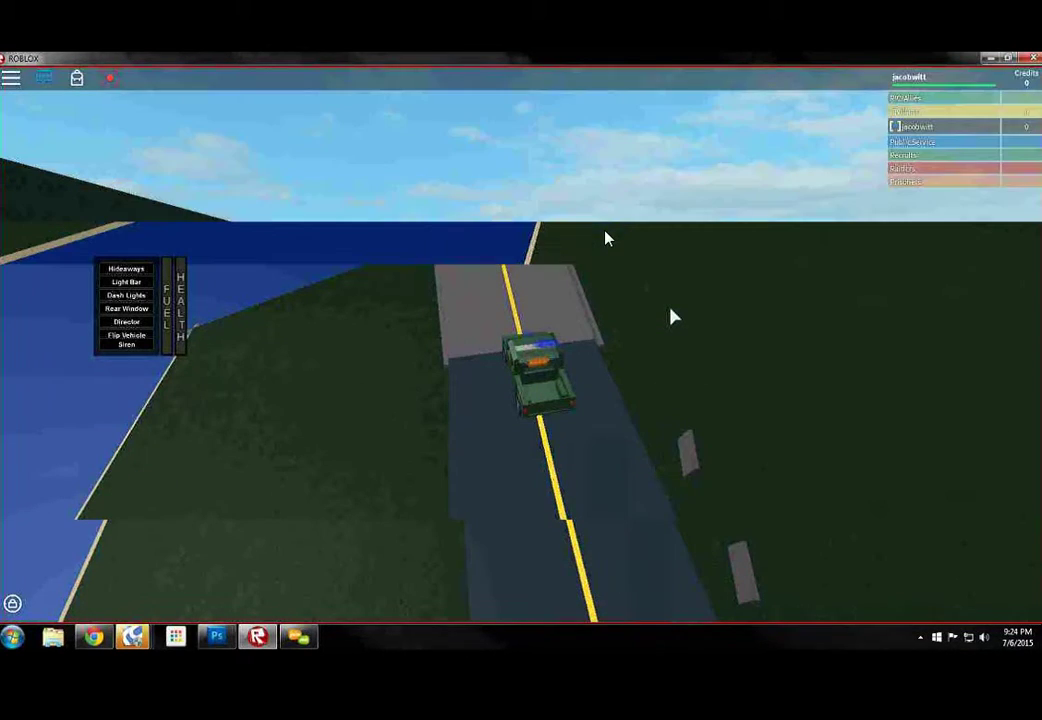
pyautogui.press('w')
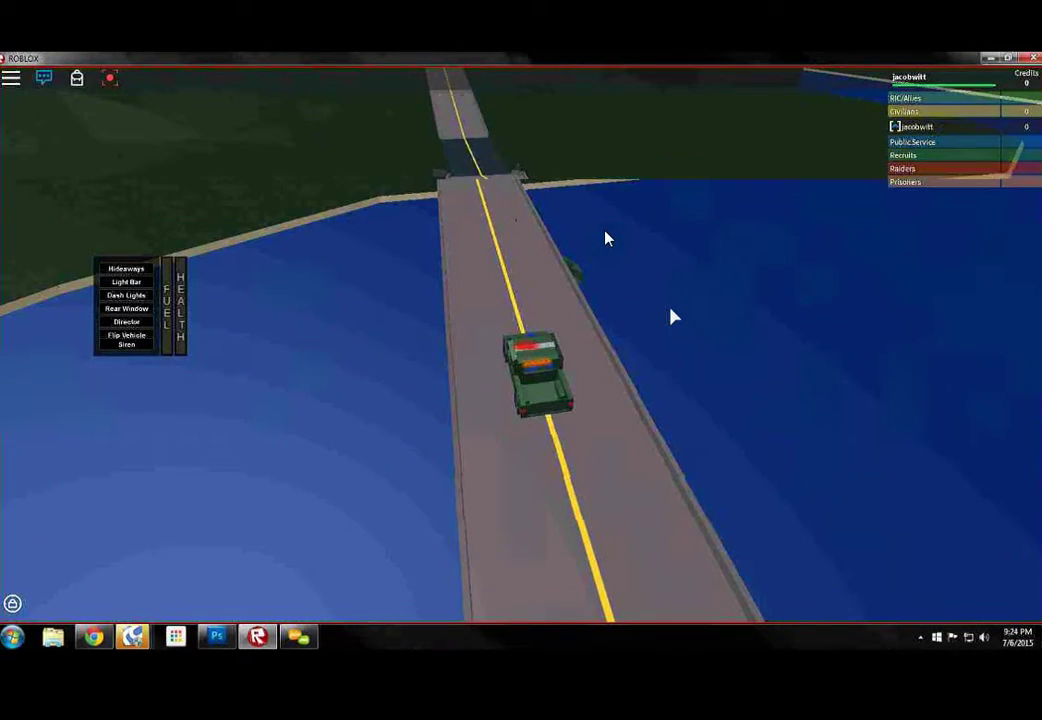
pyautogui.scroll(-5, 672, 317)
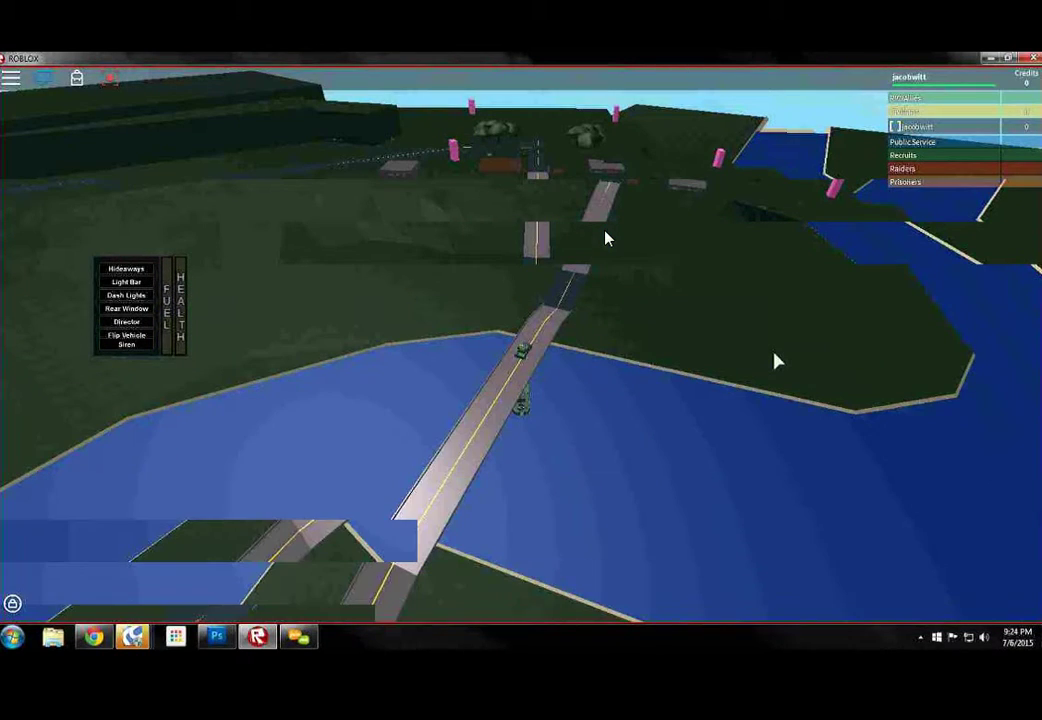
pyautogui.press('w')
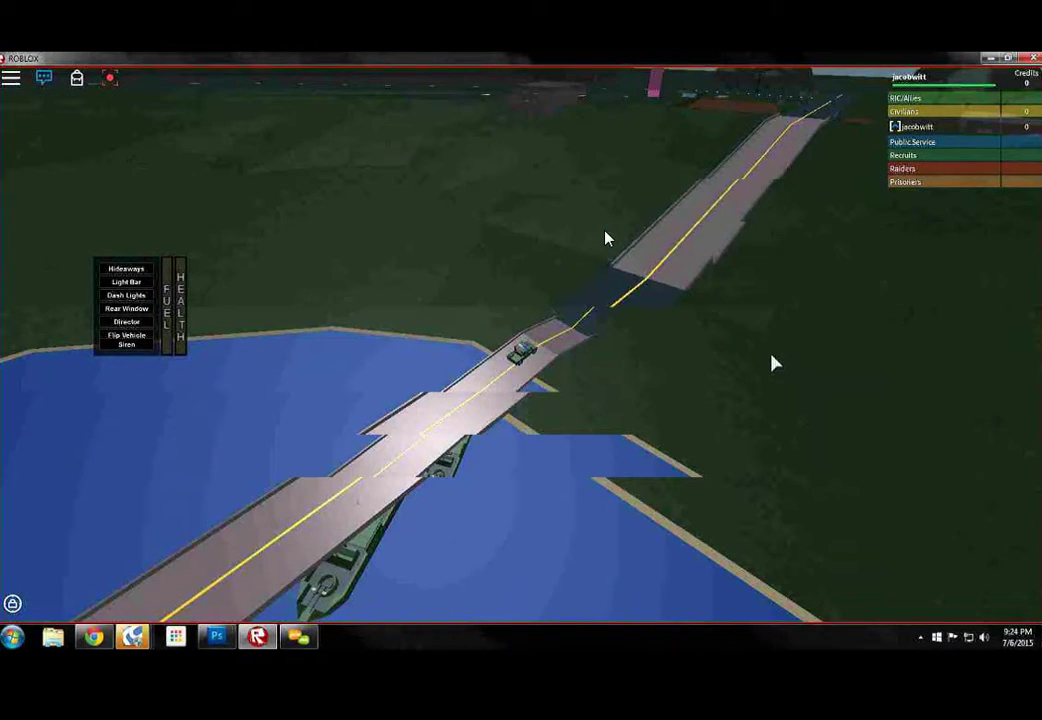
pyautogui.press('w')
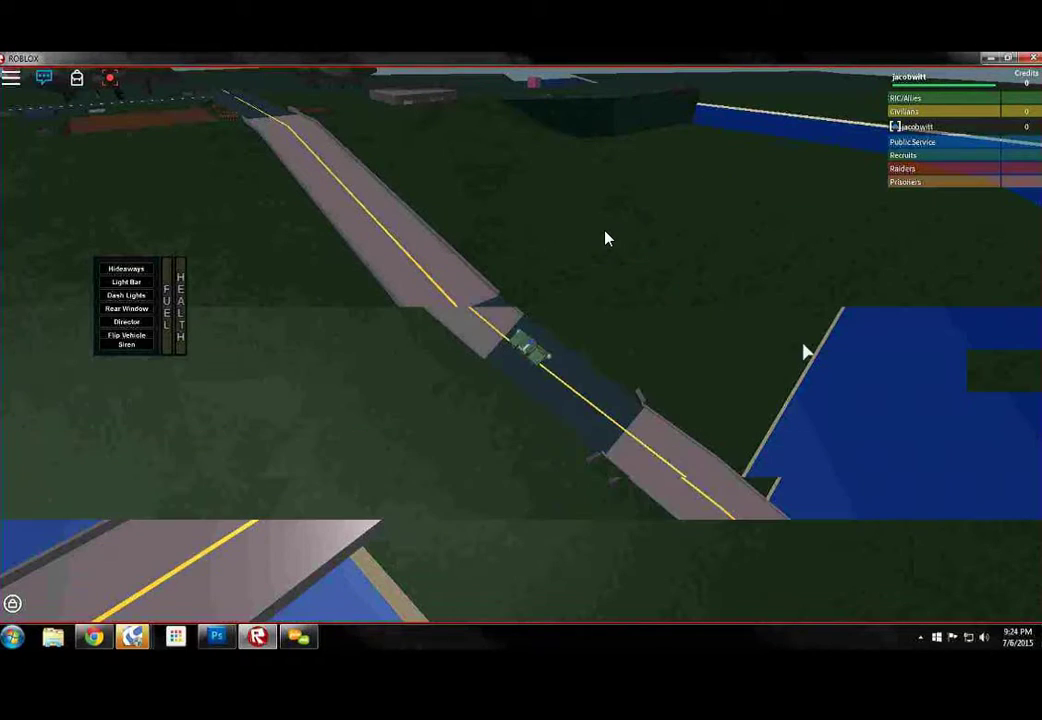
# Leave the bridge, turn at the intersection, and drive up the grassy hill
pyautogui.press('w')
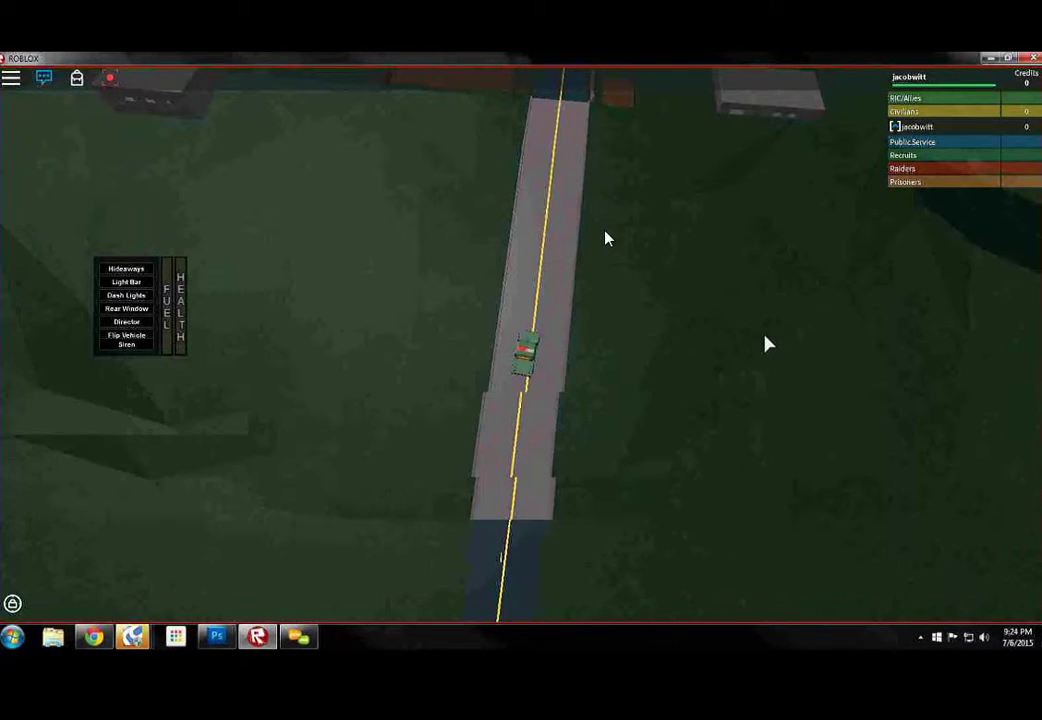
pyautogui.press('w')
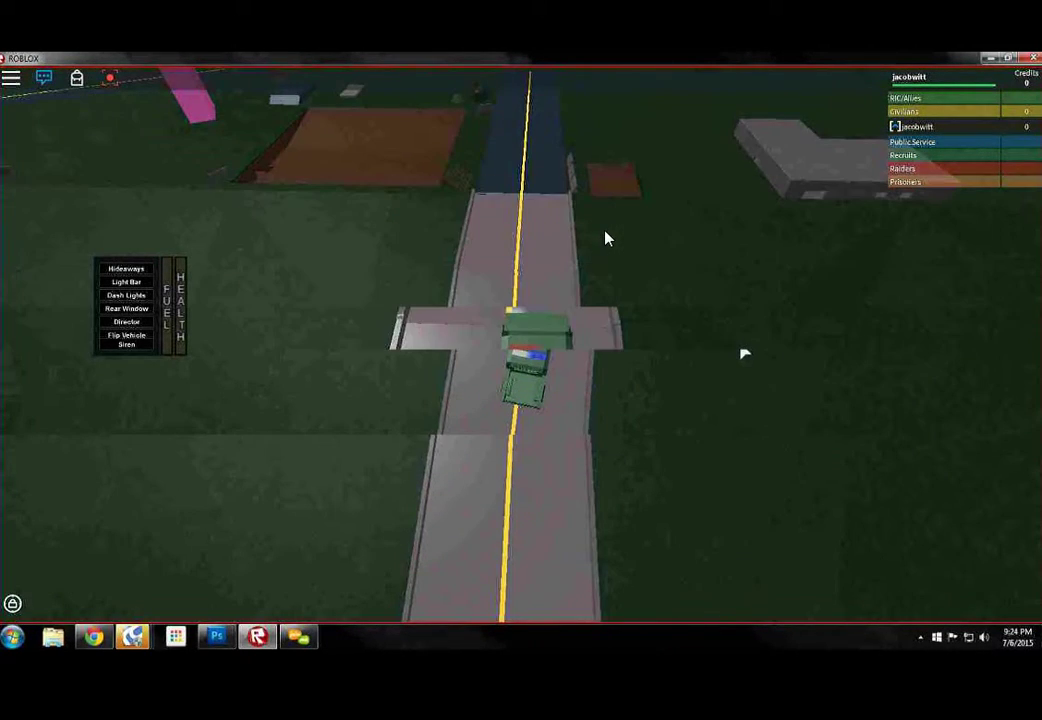
pyautogui.press('w')
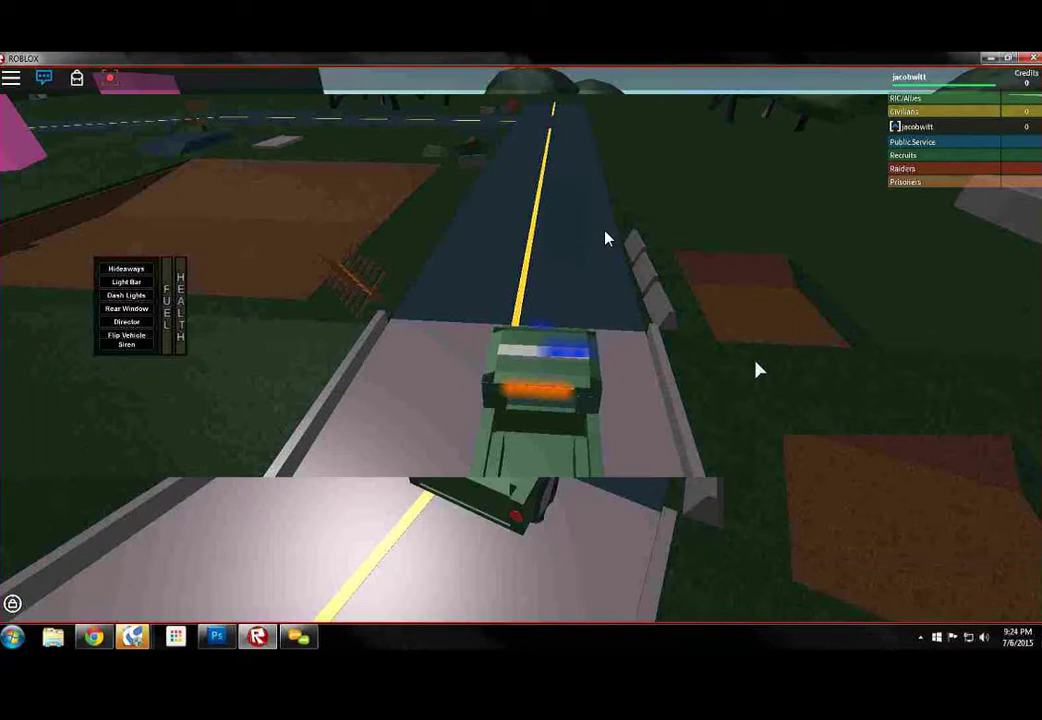
pyautogui.press('w')
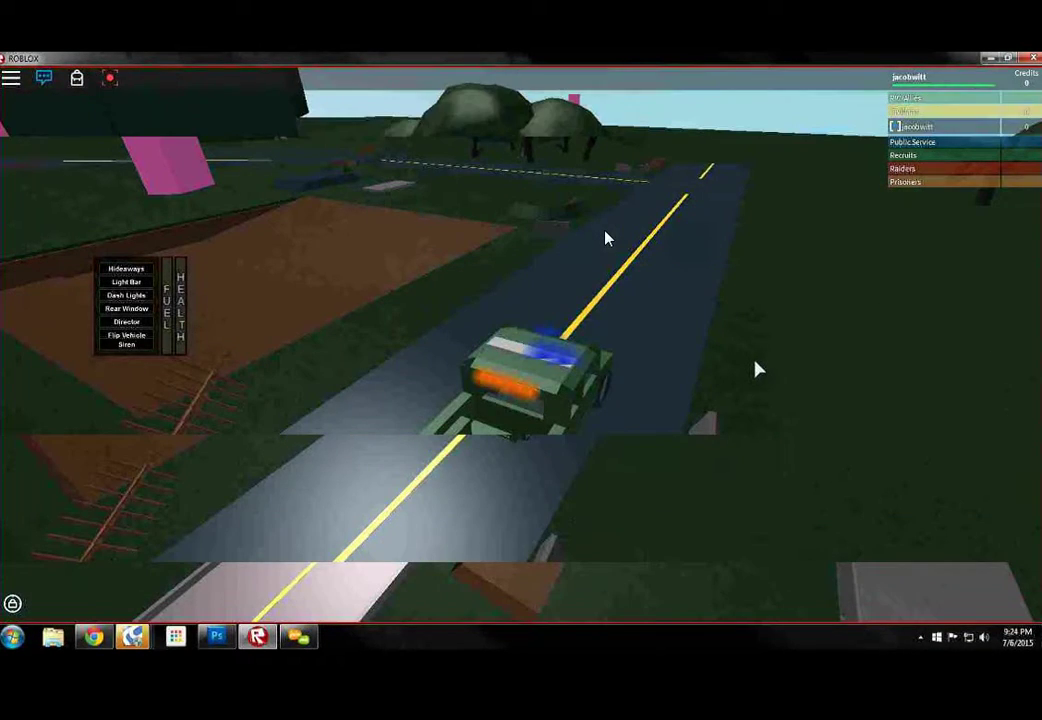
pyautogui.press('w')
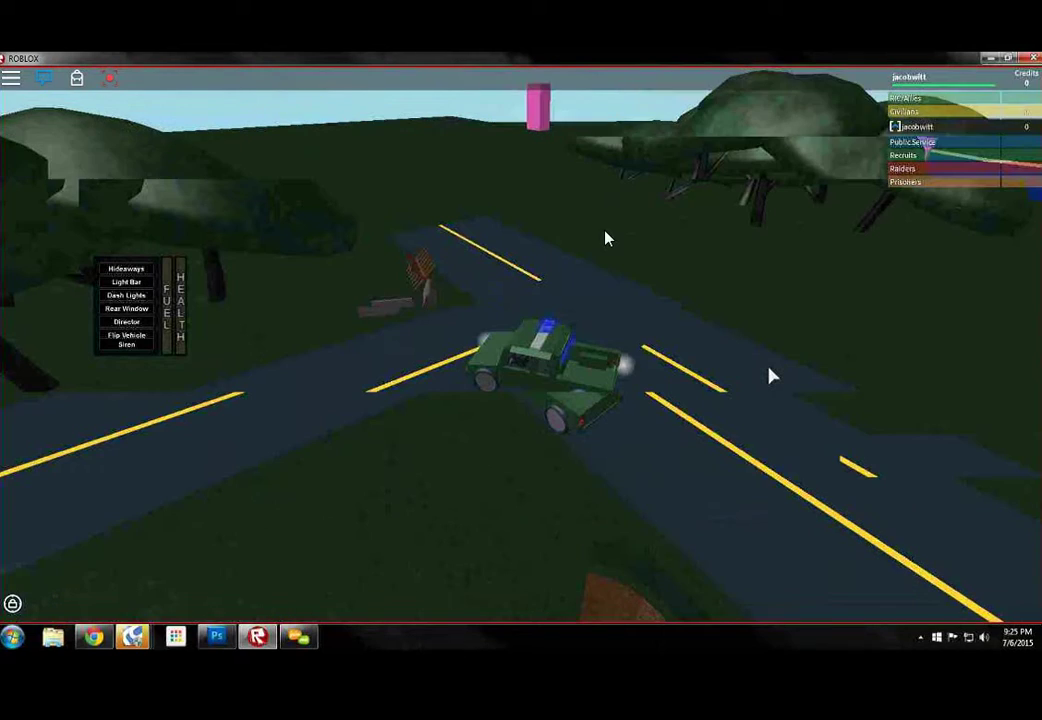
pyautogui.press('w')
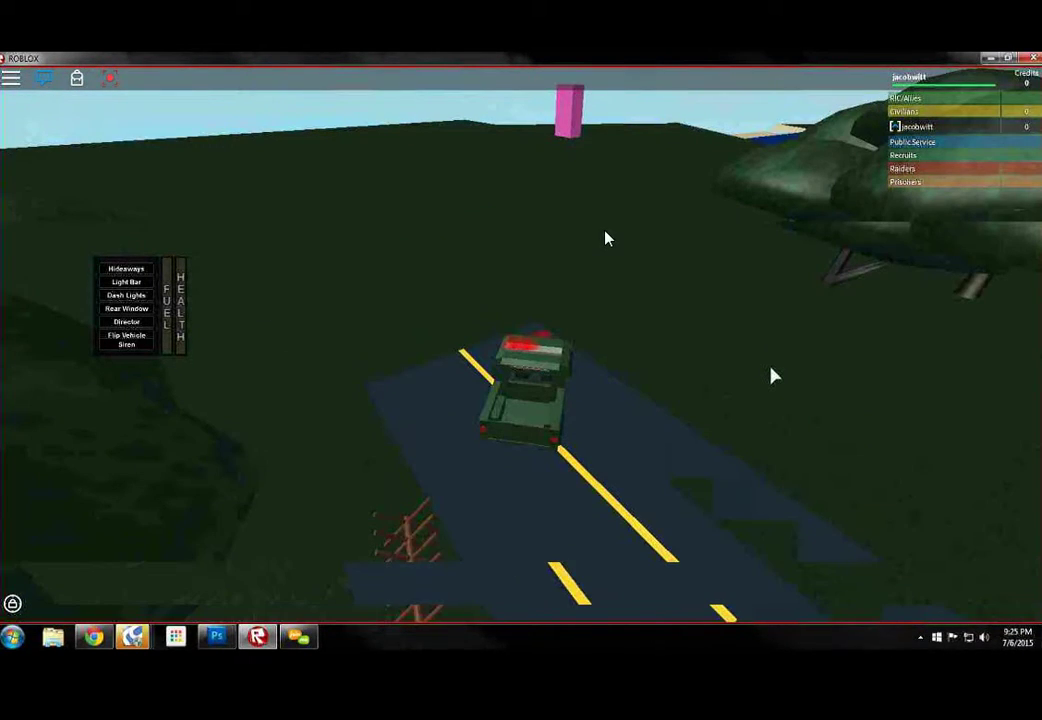
pyautogui.press('w')
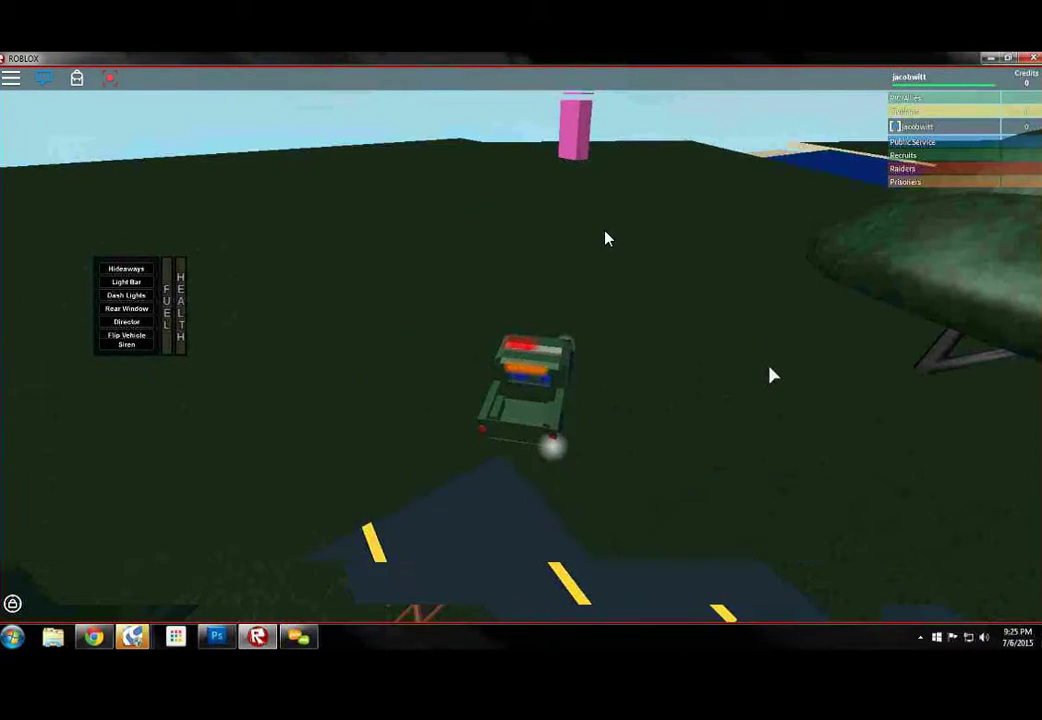
pyautogui.press('w')
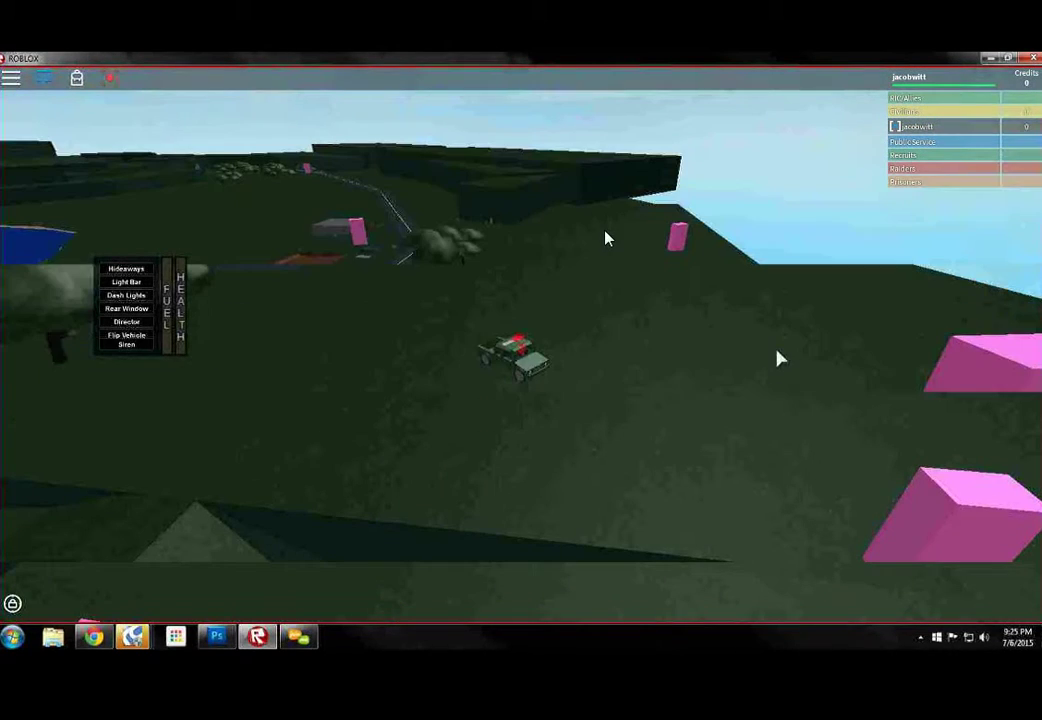
# Drive past the pink pillars, drop off the ledge, and stop by the dark building
pyautogui.press('w')
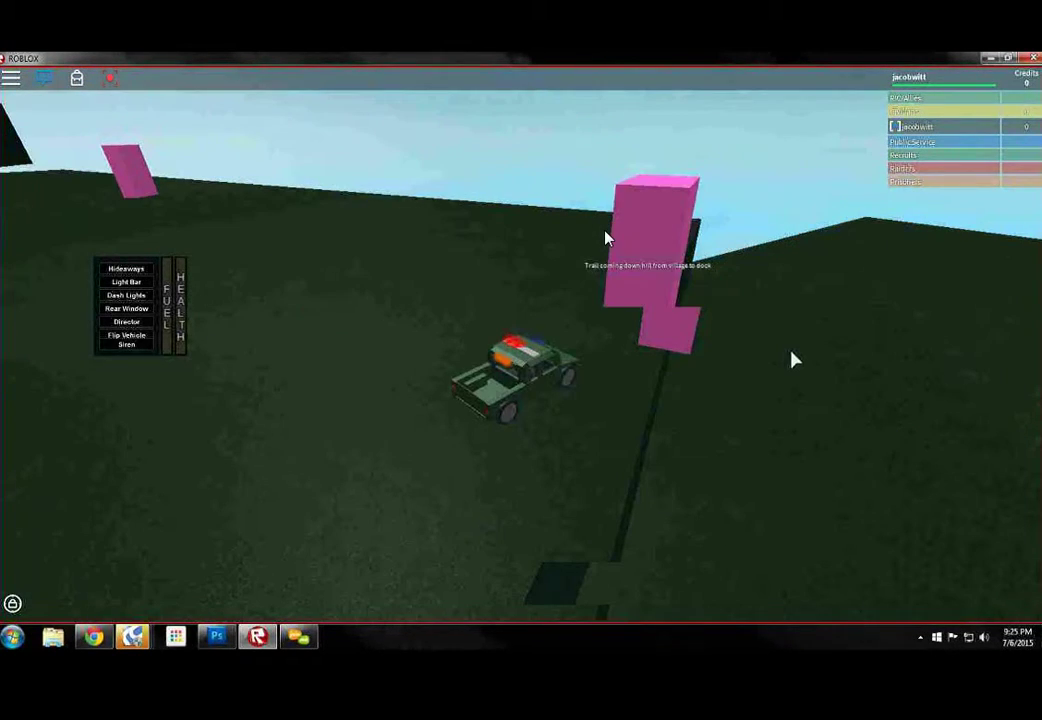
pyautogui.press('w')
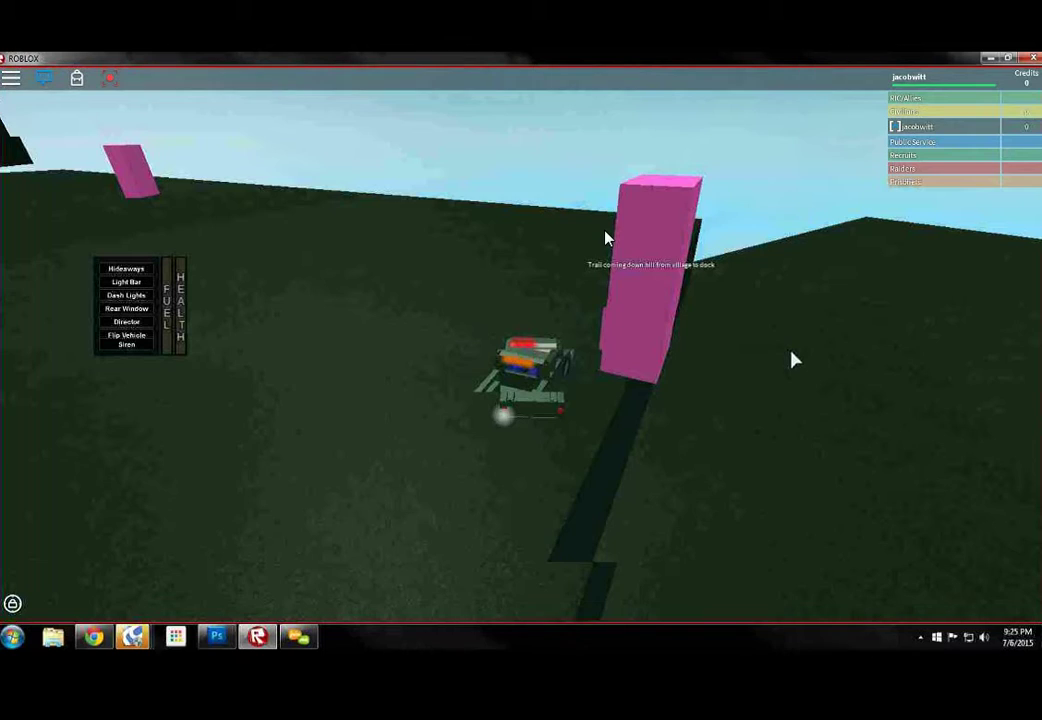
pyautogui.press('w')
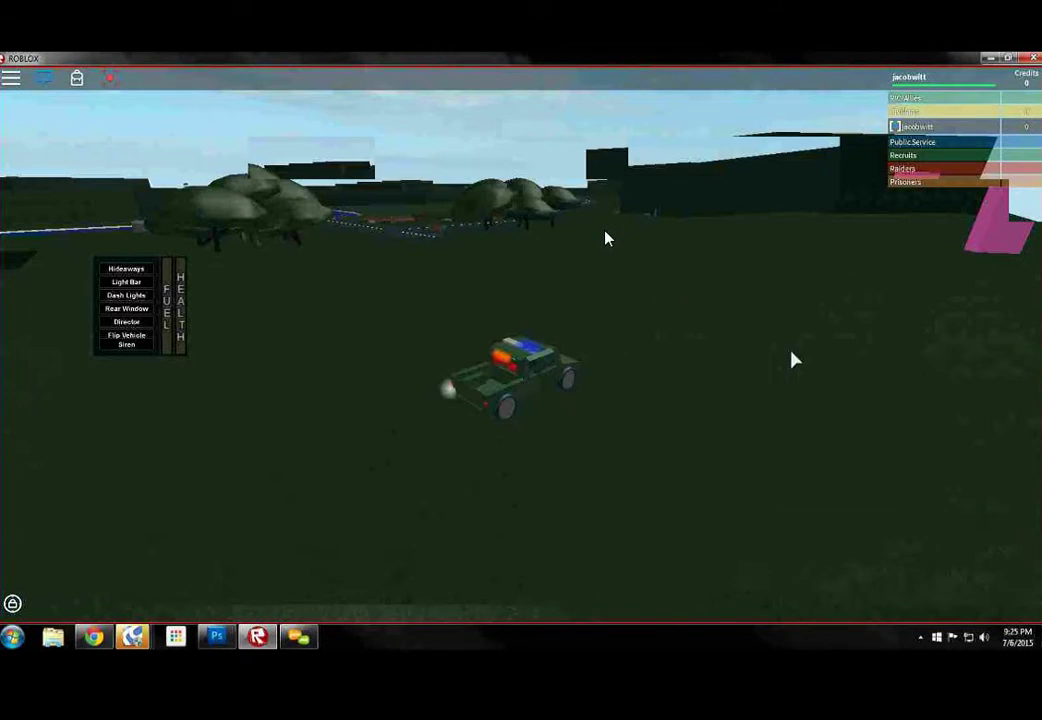
pyautogui.press('w')
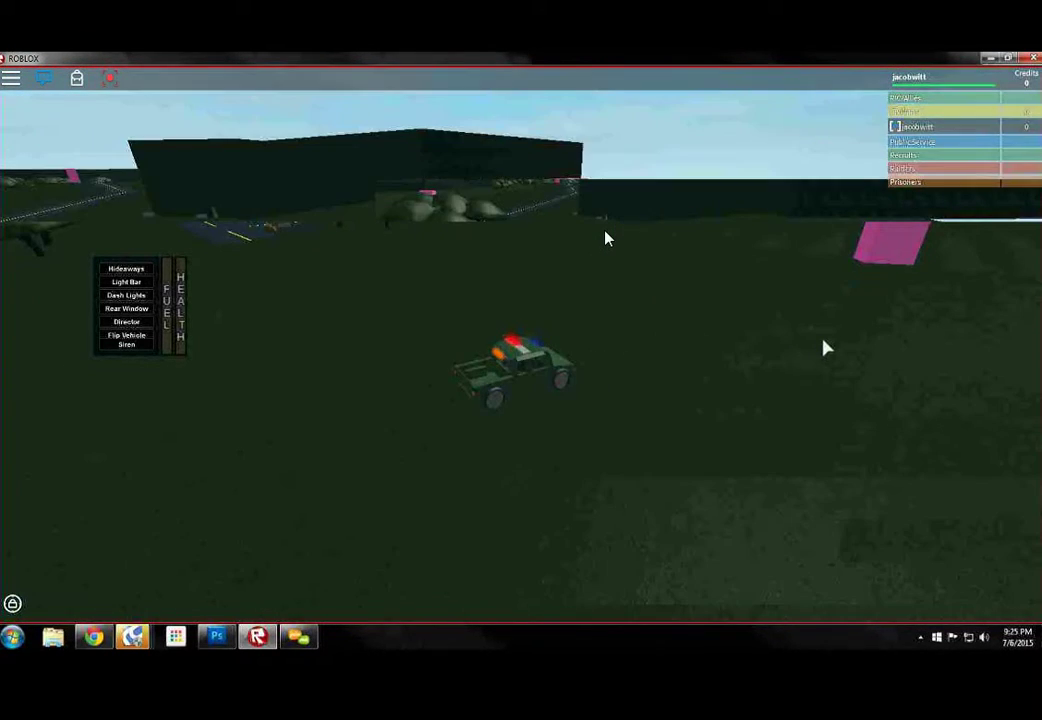
pyautogui.press('w')
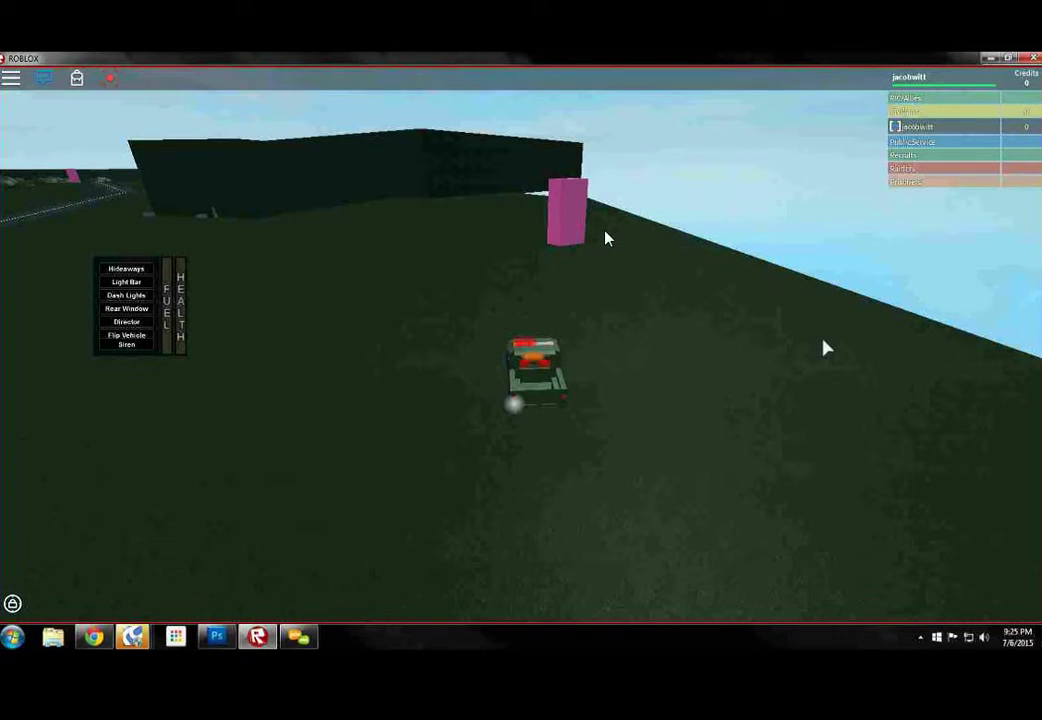
pyautogui.press('w')
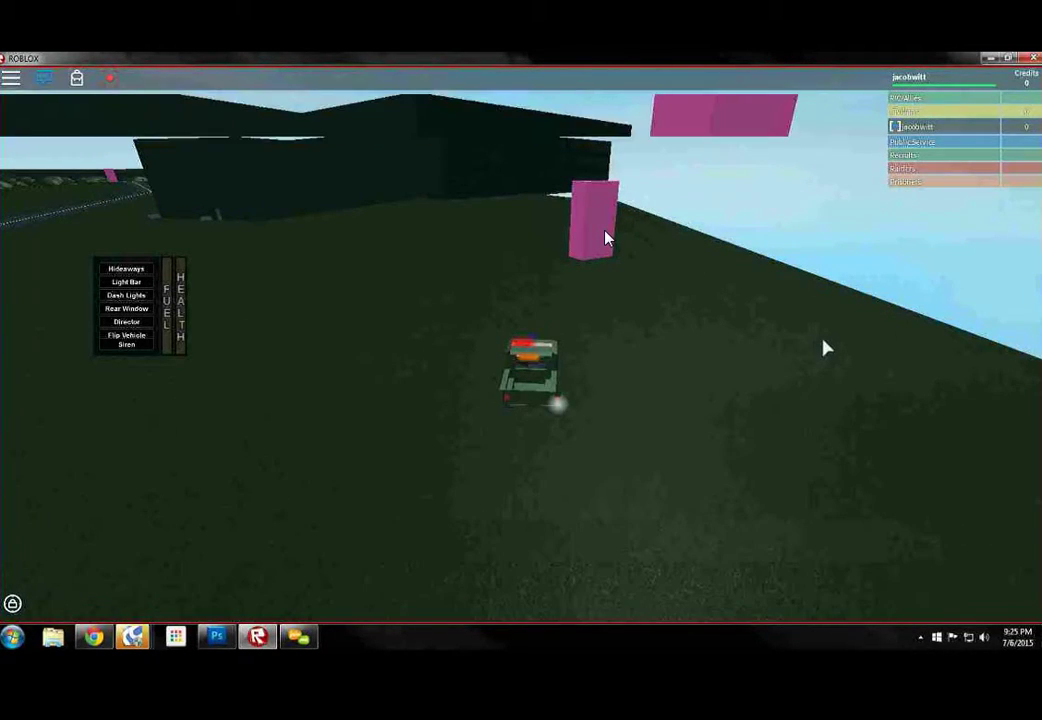
pyautogui.press('w')
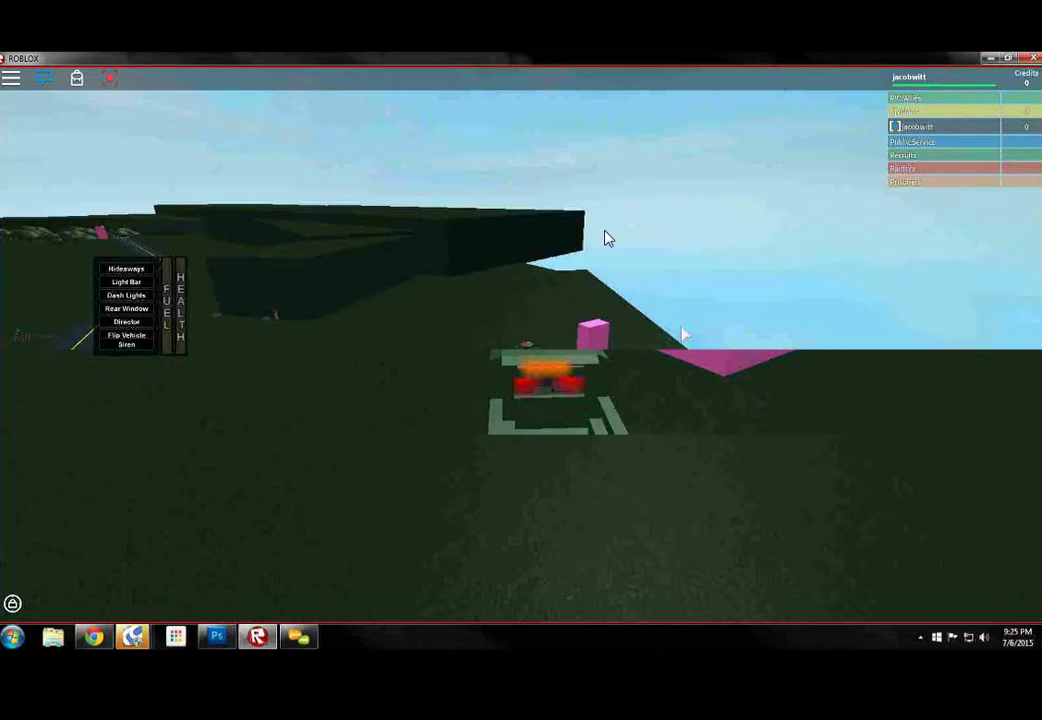
pyautogui.press('w')
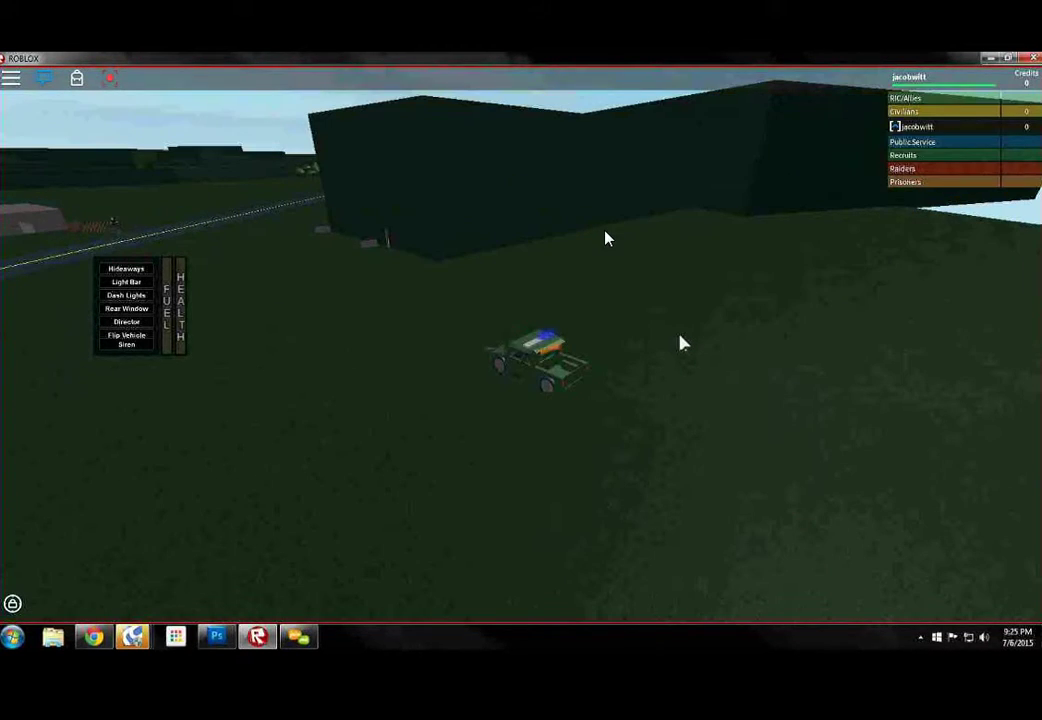
pyautogui.press('w')
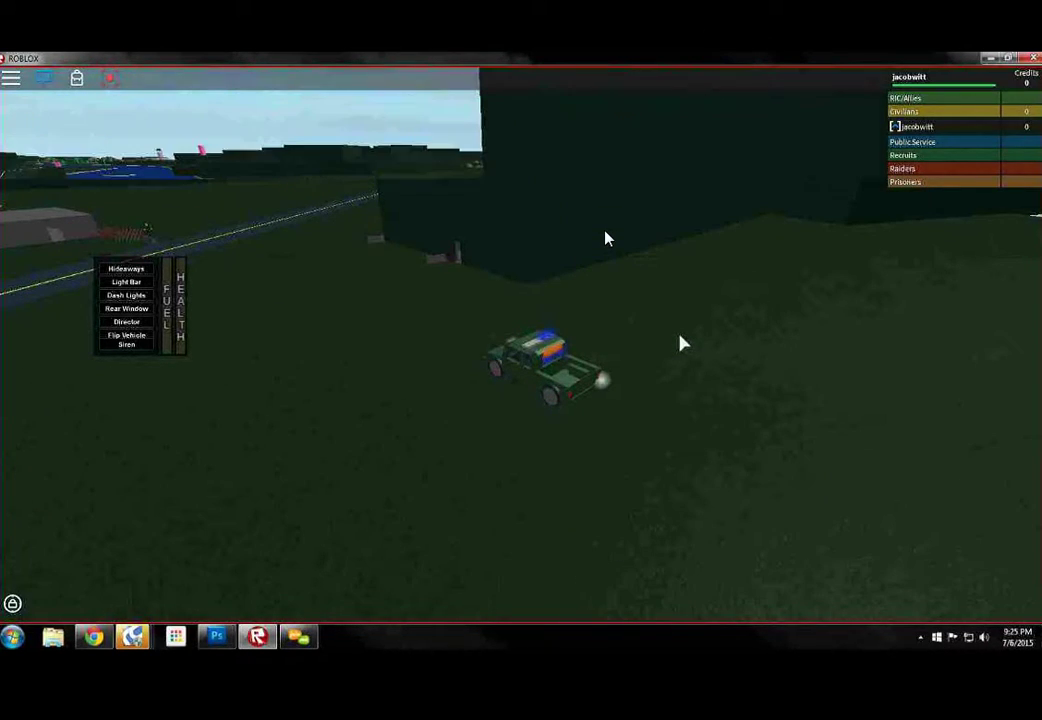
# Get out of the jeep and walk into the grey building's corridor
pyautogui.press('space')
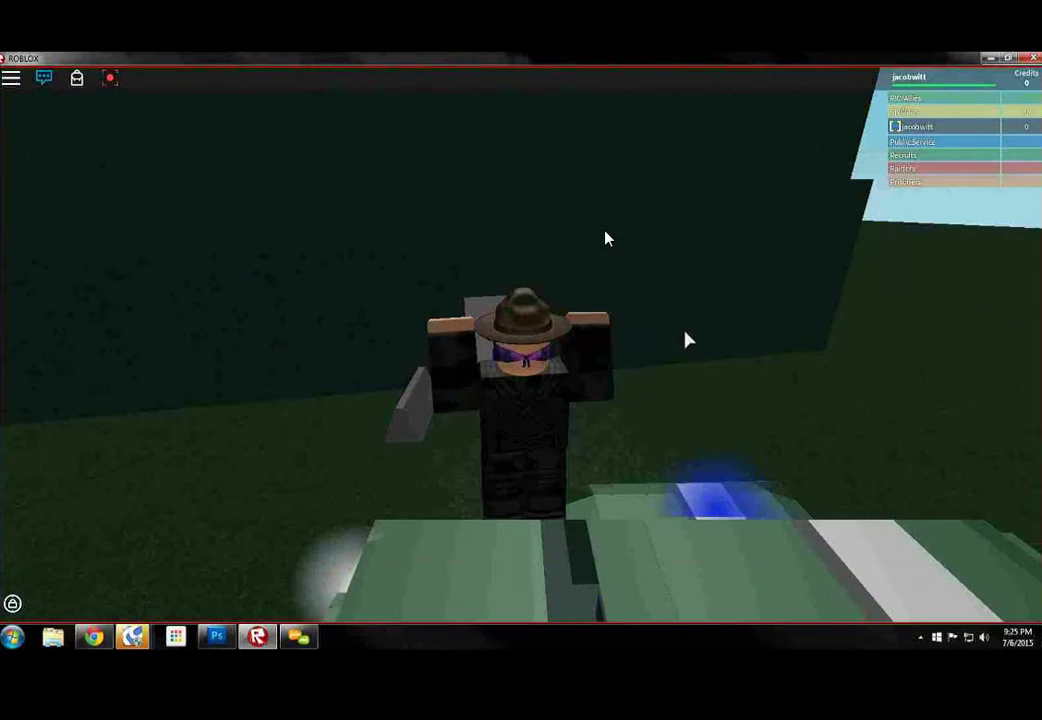
pyautogui.press('w')
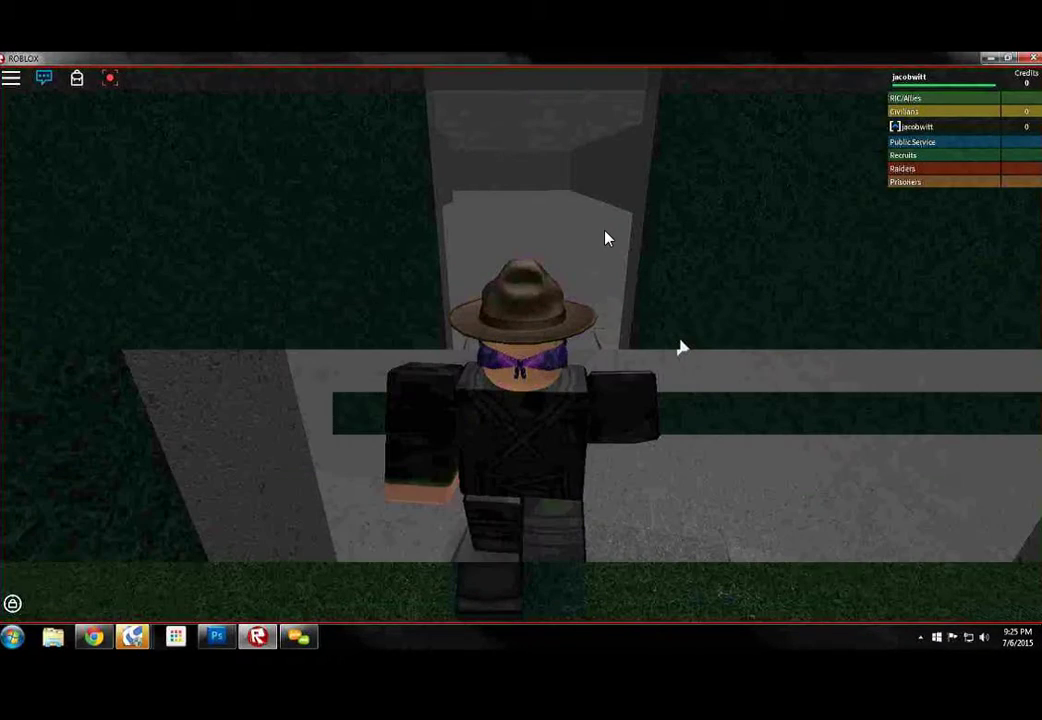
pyautogui.press('w')
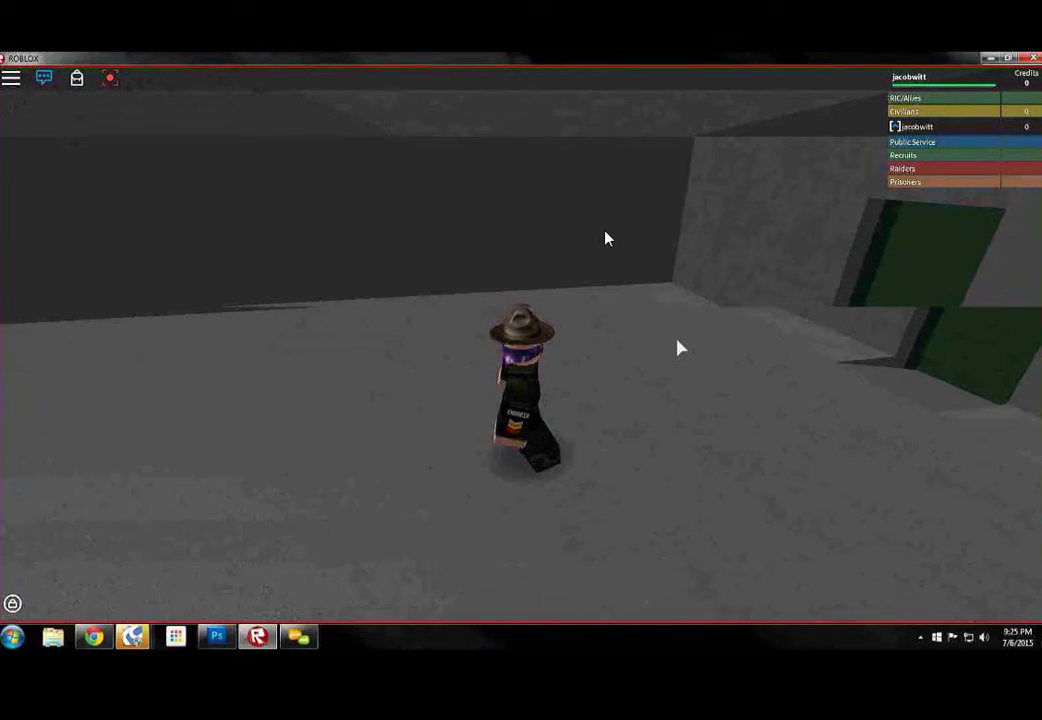
pyautogui.press('w')
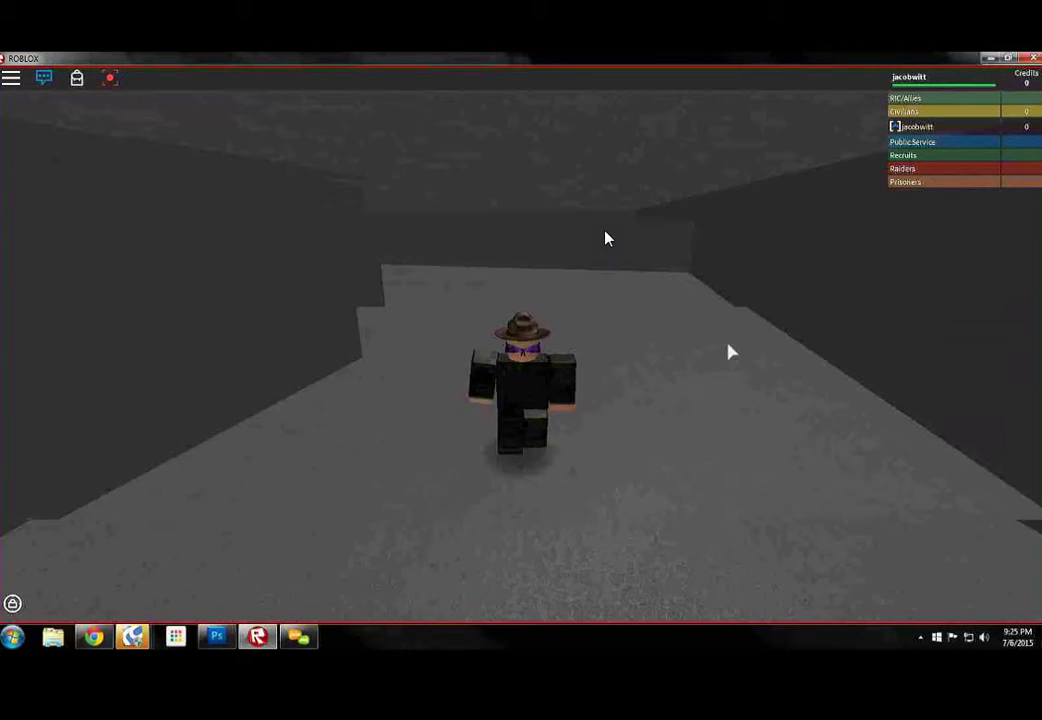
pyautogui.press('w')
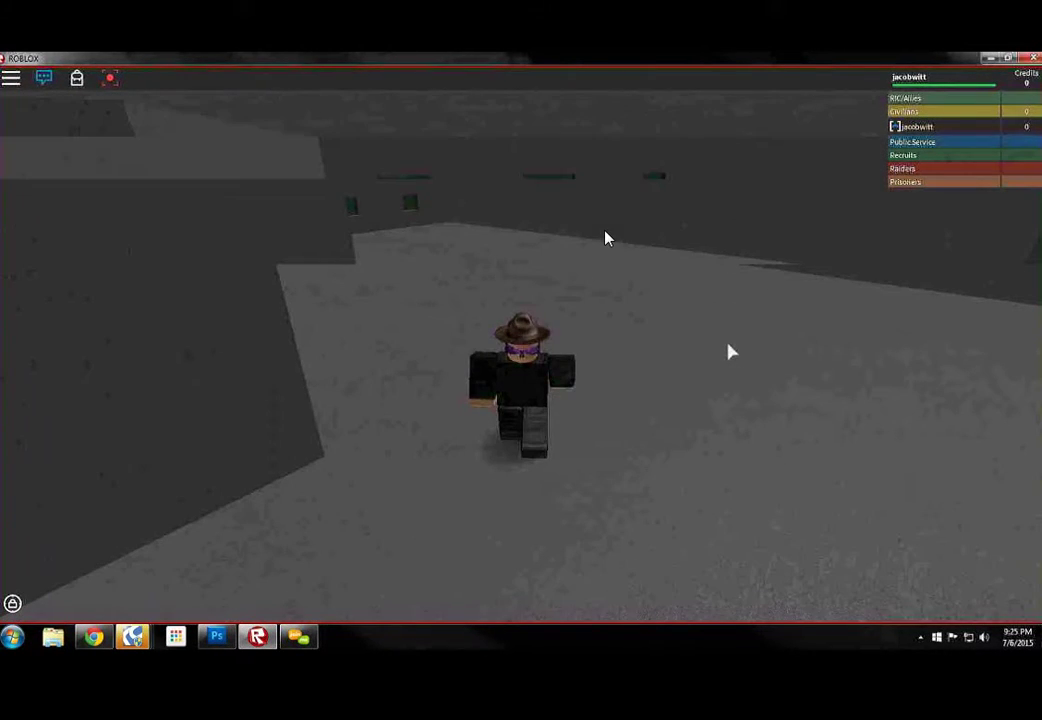
# Look back, explore the grey interior rooms, and walk to the green doorway
pyautogui.press('s')
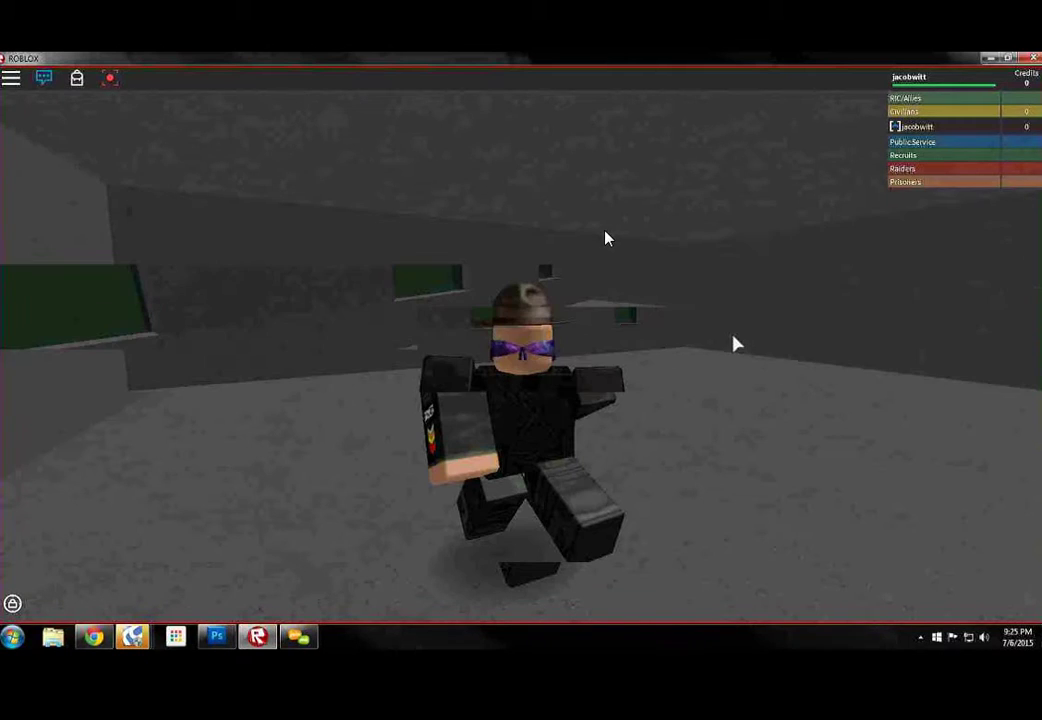
pyautogui.press('w')
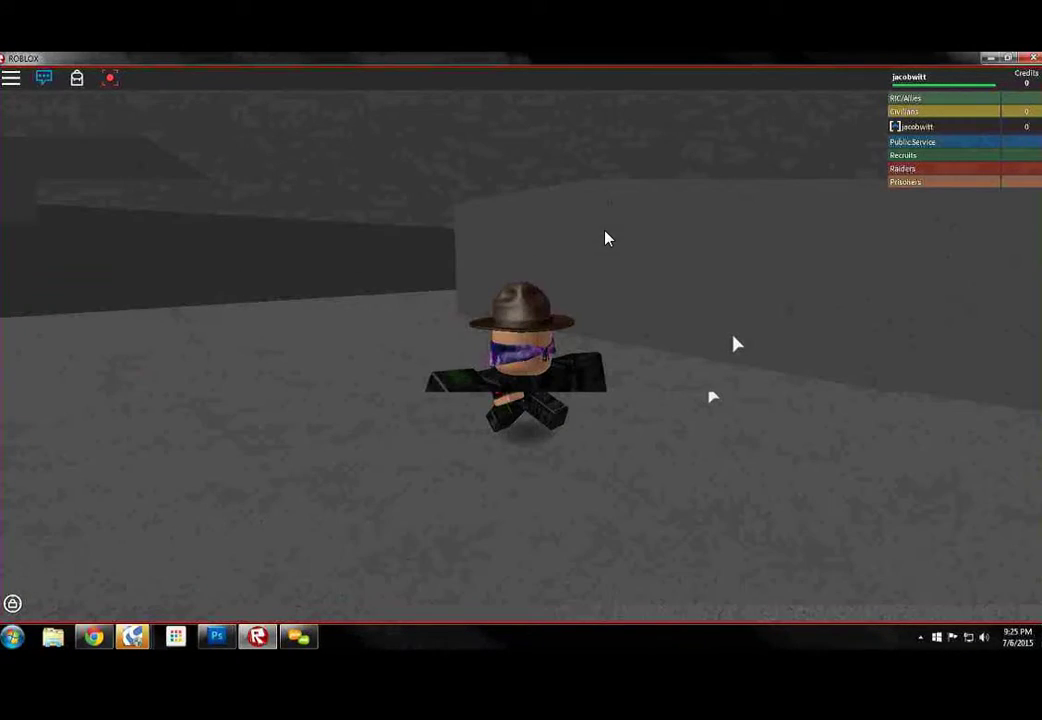
pyautogui.press('w')
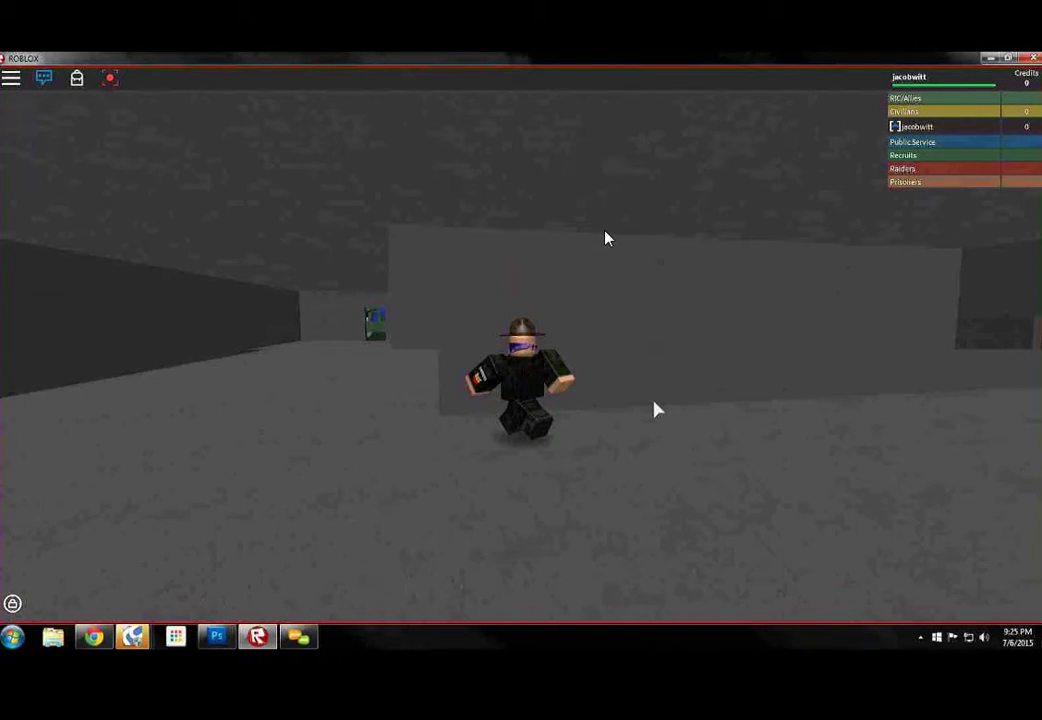
pyautogui.press('w')
pyautogui.press('w')
pyautogui.press('w')
pyautogui.press('w')
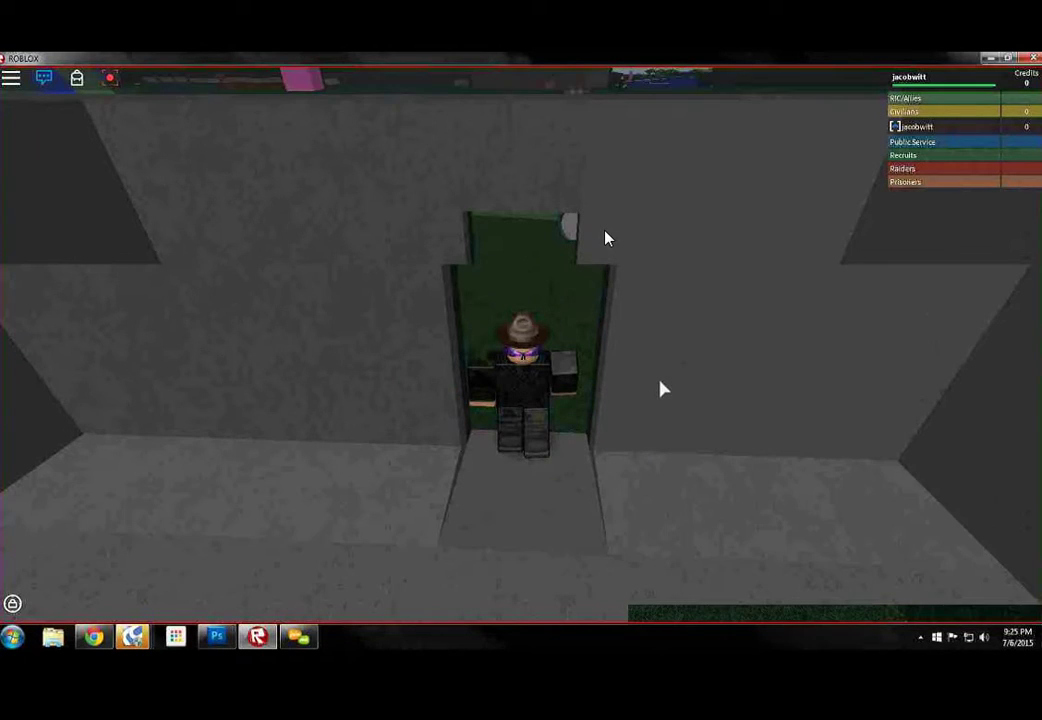
pyautogui.press('w')
pyautogui.press('w')
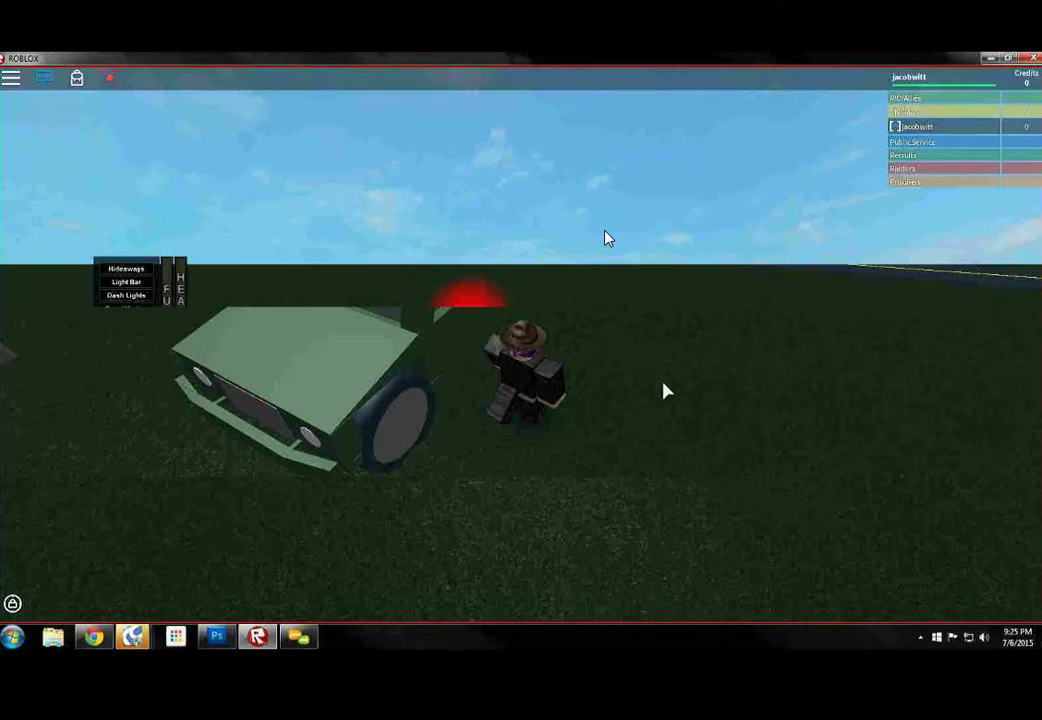
pyautogui.press('w')
pyautogui.press('w')
pyautogui.press('w')
pyautogui.press('w')
pyautogui.press('w')
pyautogui.press('w')
# Drive the jeep down the straight road past the pink blocks and onto the side ramp
pyautogui.press('w')
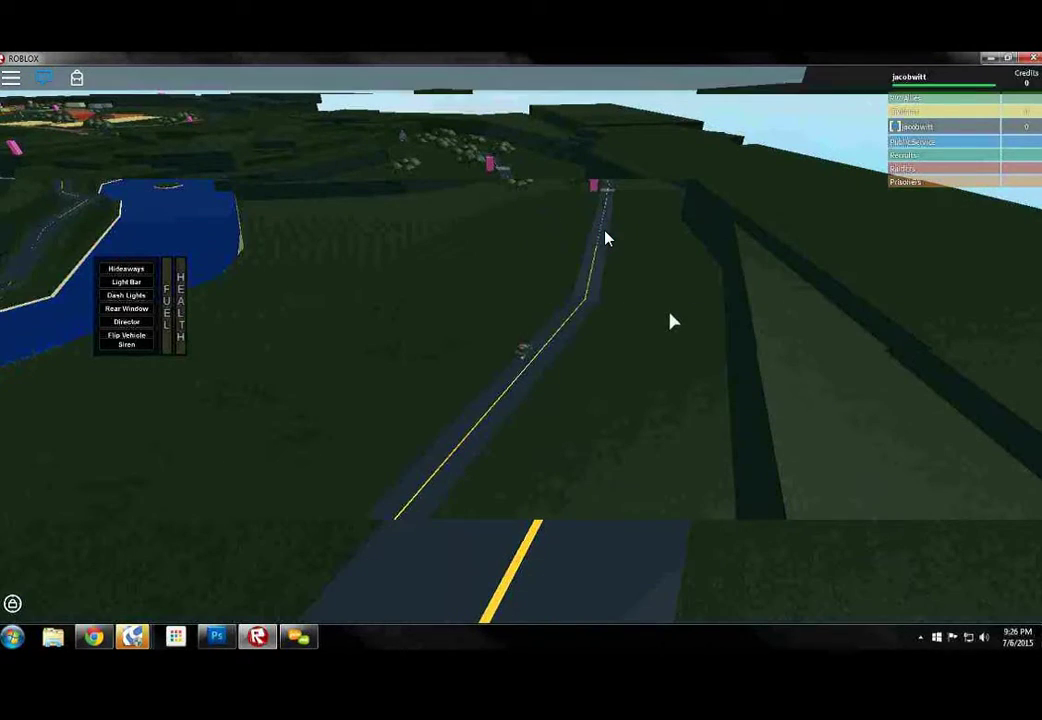
pyautogui.press('w')
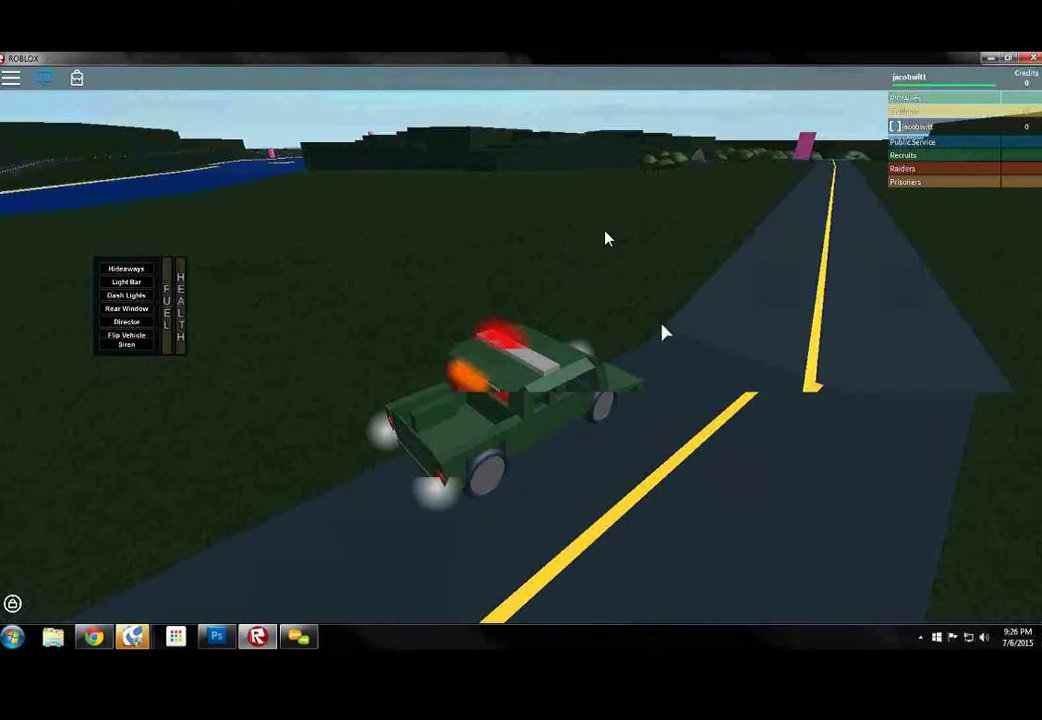
pyautogui.press('w')
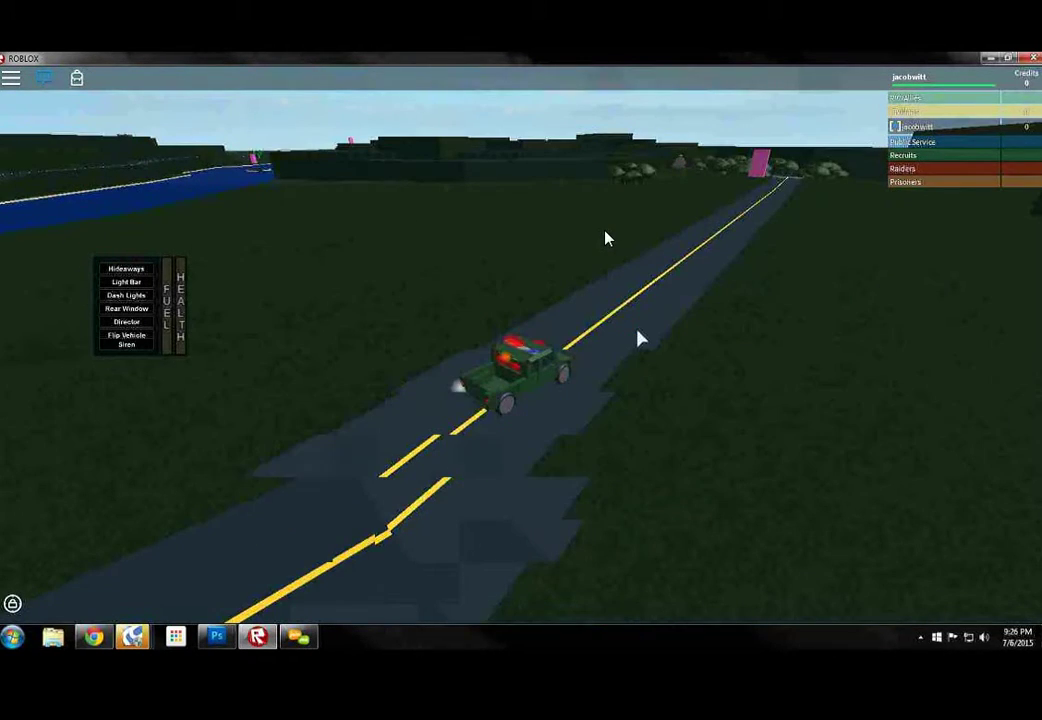
pyautogui.press('w')
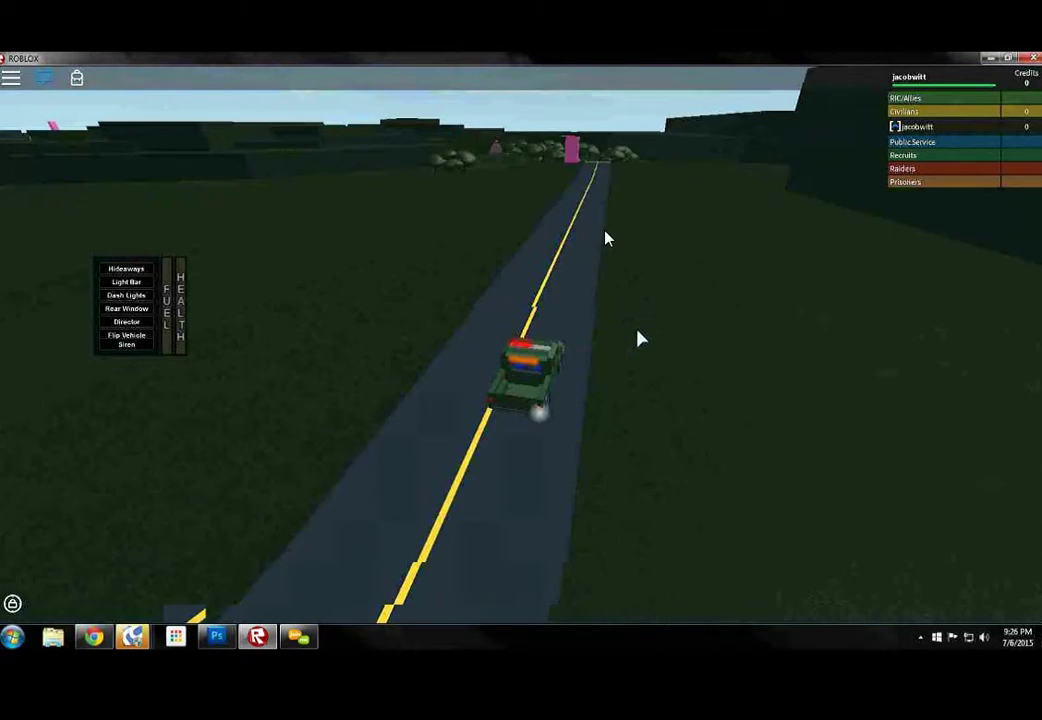
pyautogui.press('w')
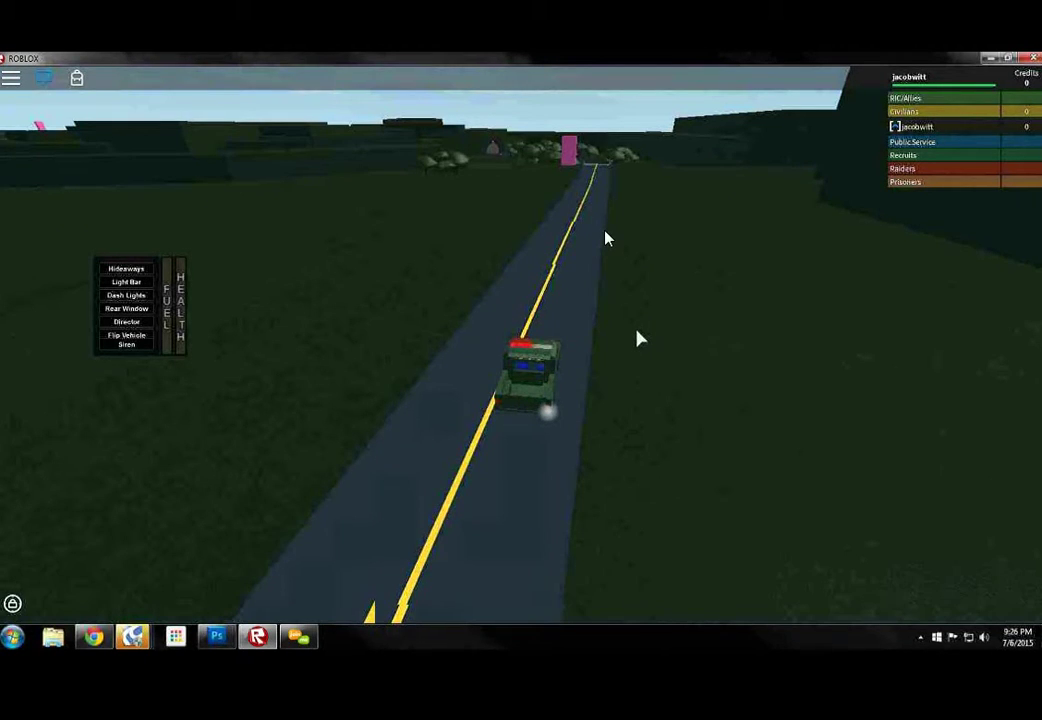
pyautogui.press('w')
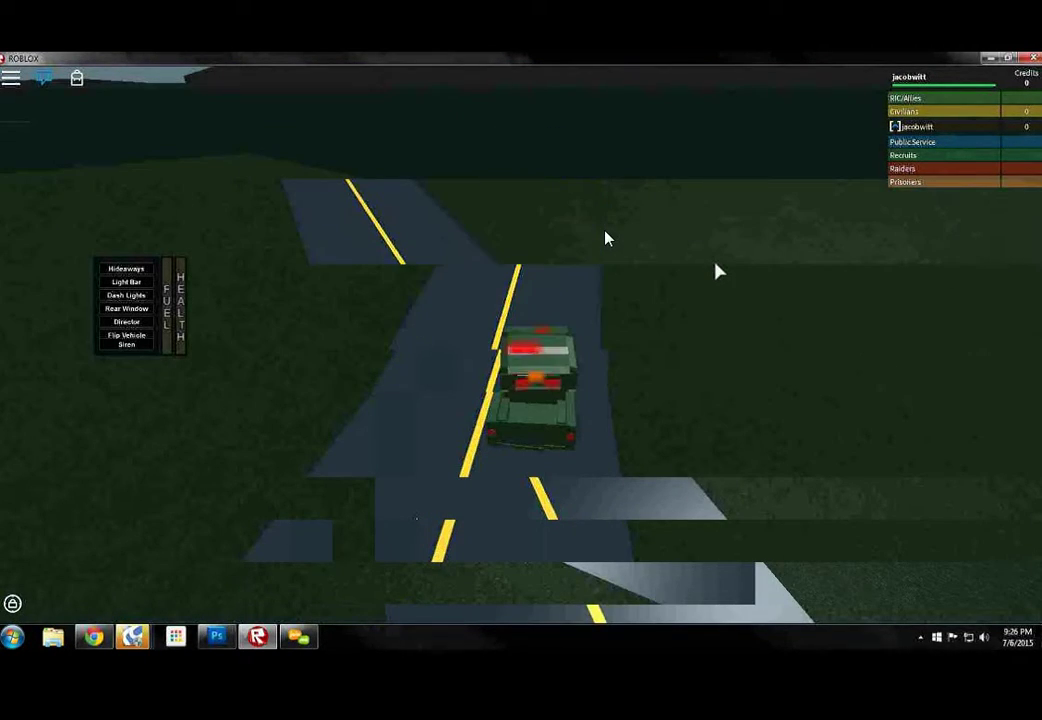
pyautogui.press('w')
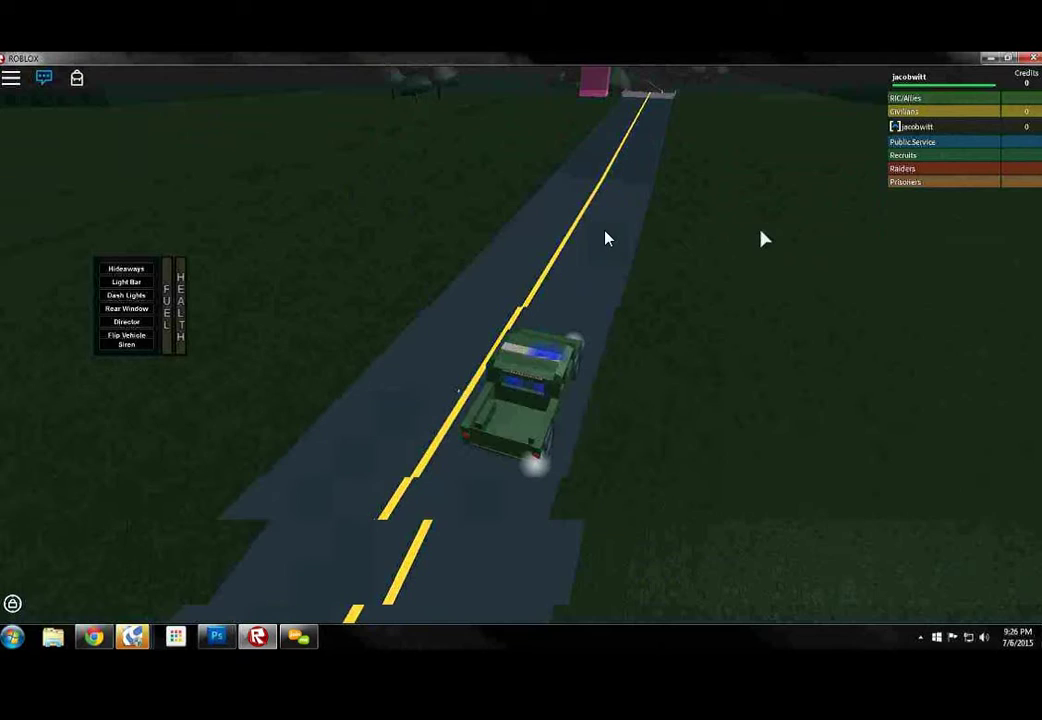
pyautogui.press('w')
pyautogui.press('w')
pyautogui.press('w')
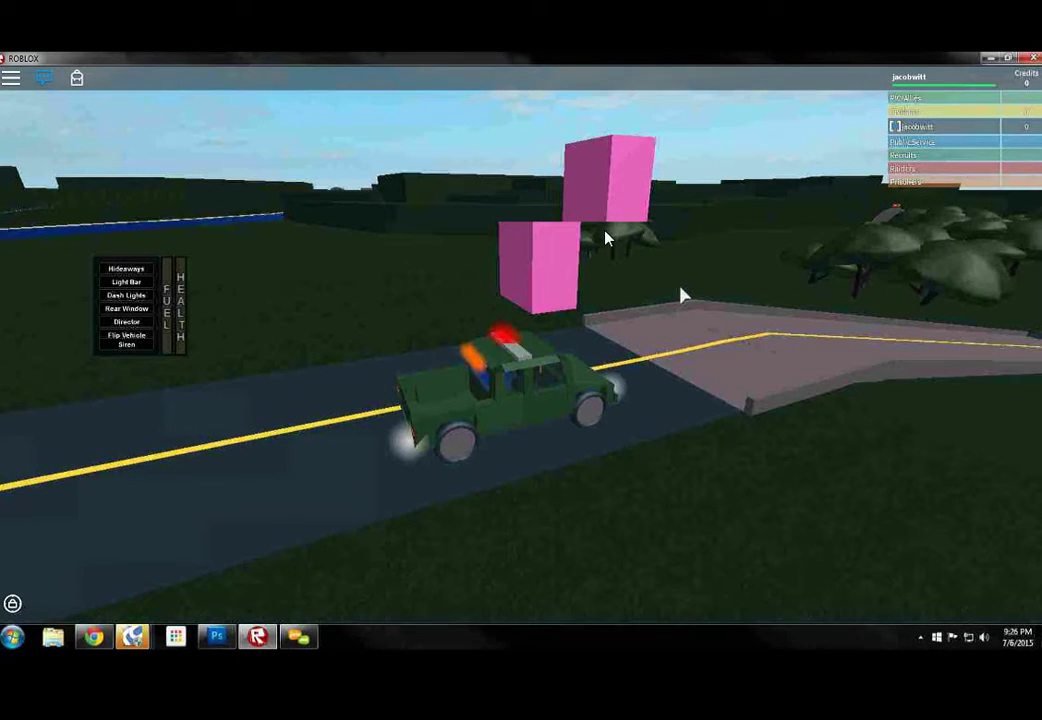
pyautogui.press('w')
pyautogui.press('w')
pyautogui.press('w')
pyautogui.press('w')
pyautogui.press('w')
pyautogui.press('w')
pyautogui.press('w')
# Drive the jeep along the wooded road and into the Tunnel Closed tunnel
pyautogui.press('w')
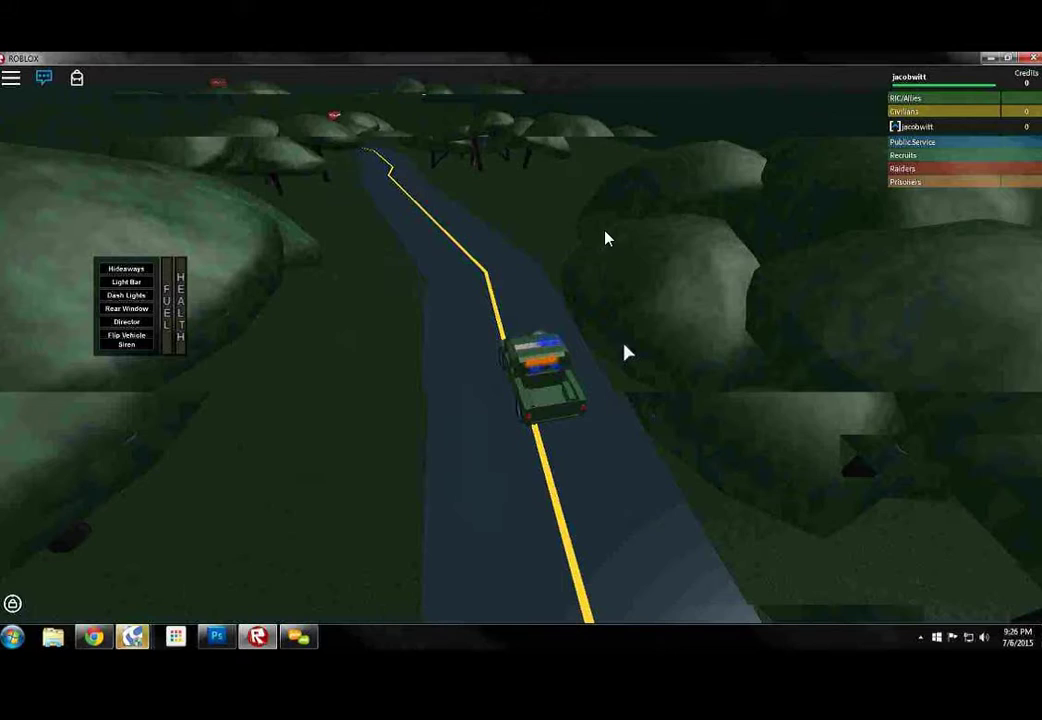
pyautogui.scroll(-5, 606, 237)
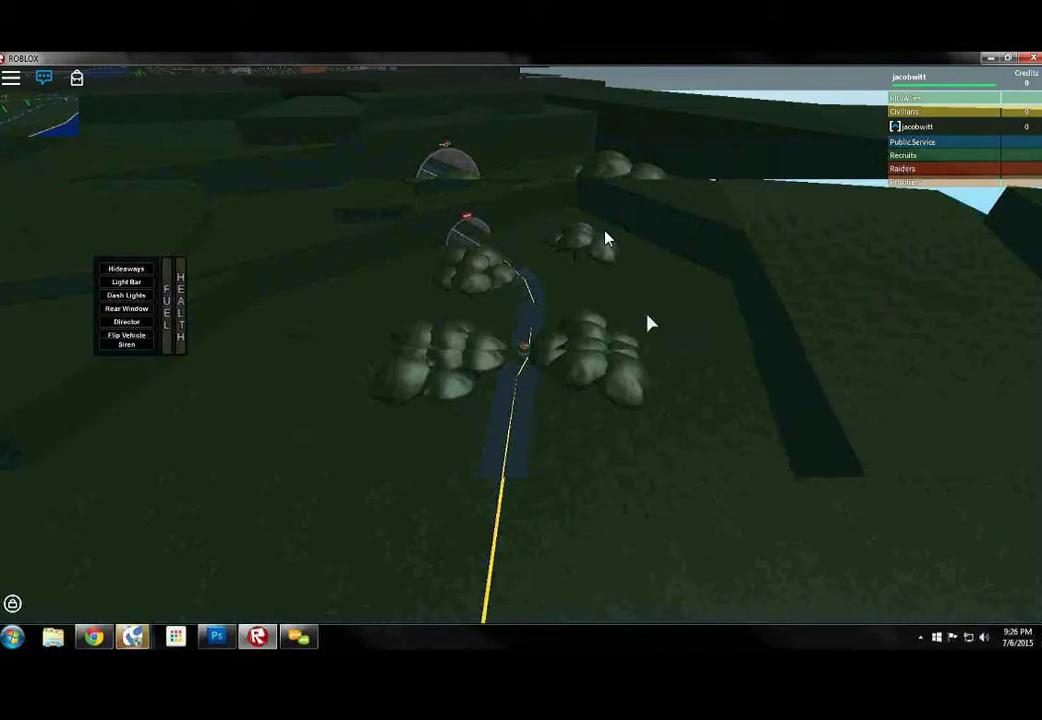
pyautogui.press('w')
pyautogui.scroll(5, 606, 237)
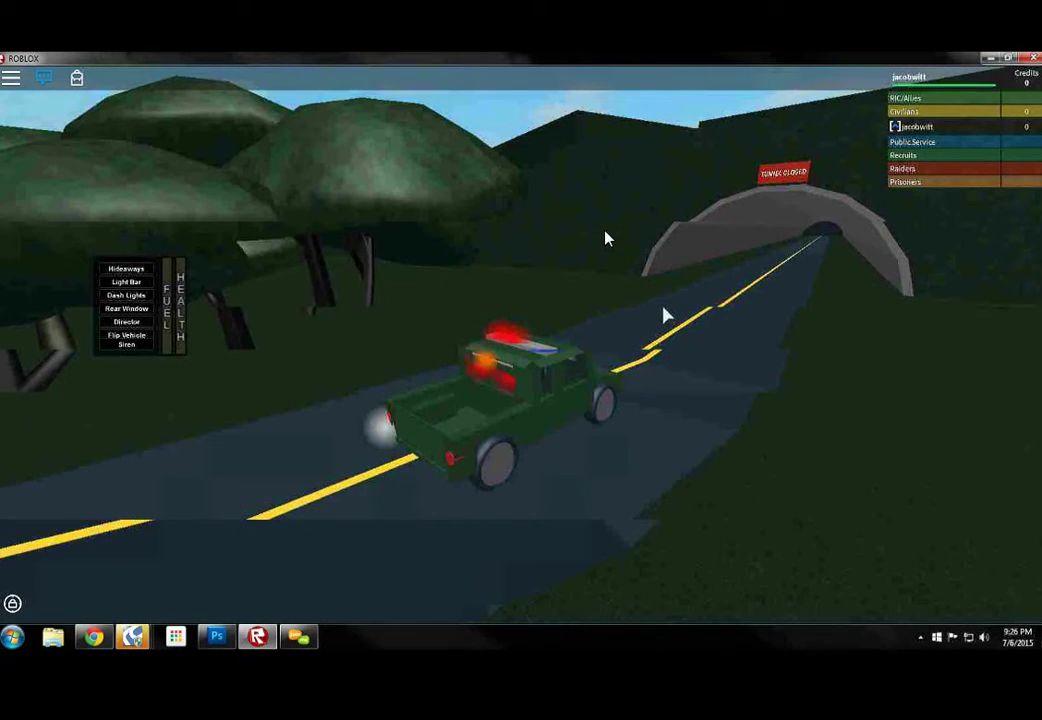
pyautogui.press('w')
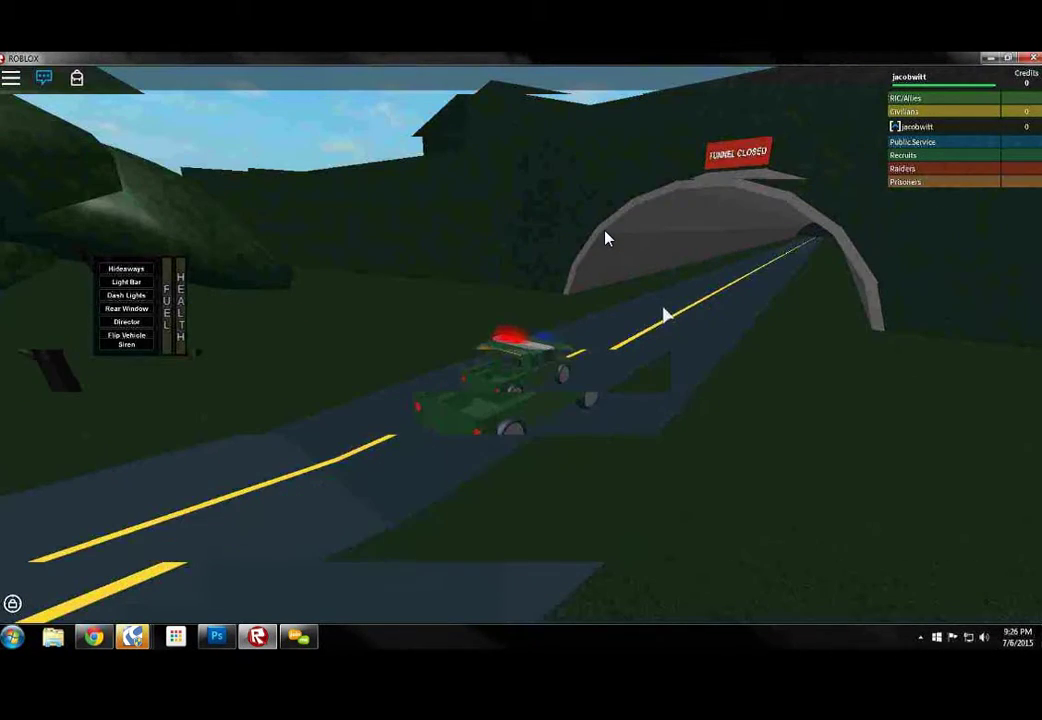
pyautogui.press('w')
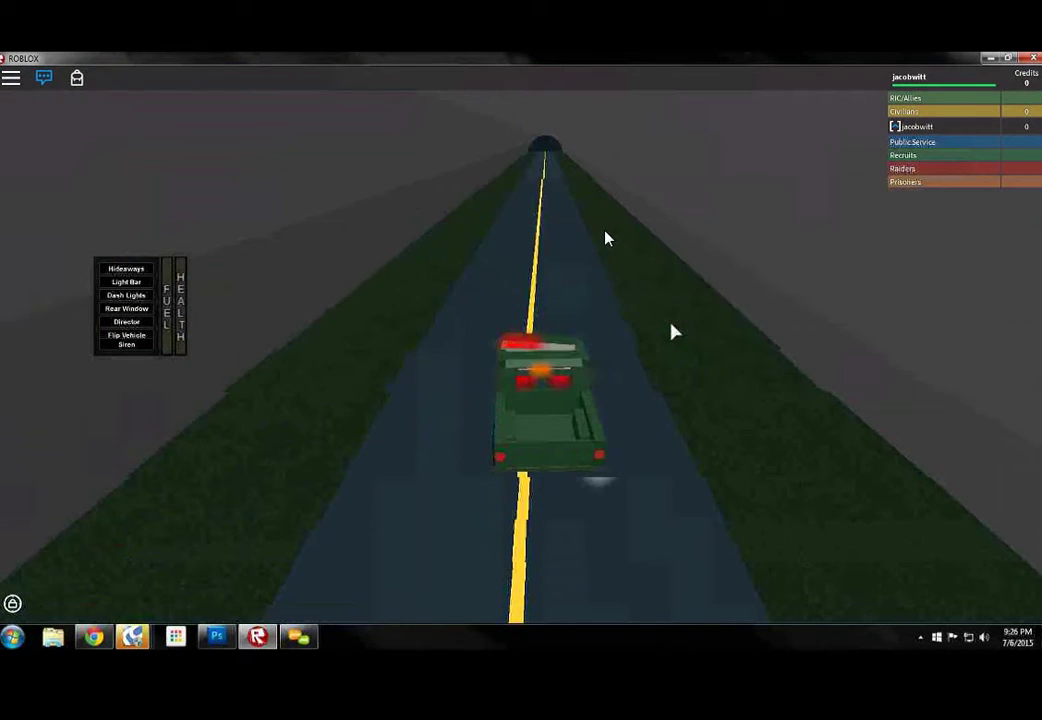
pyautogui.press('w')
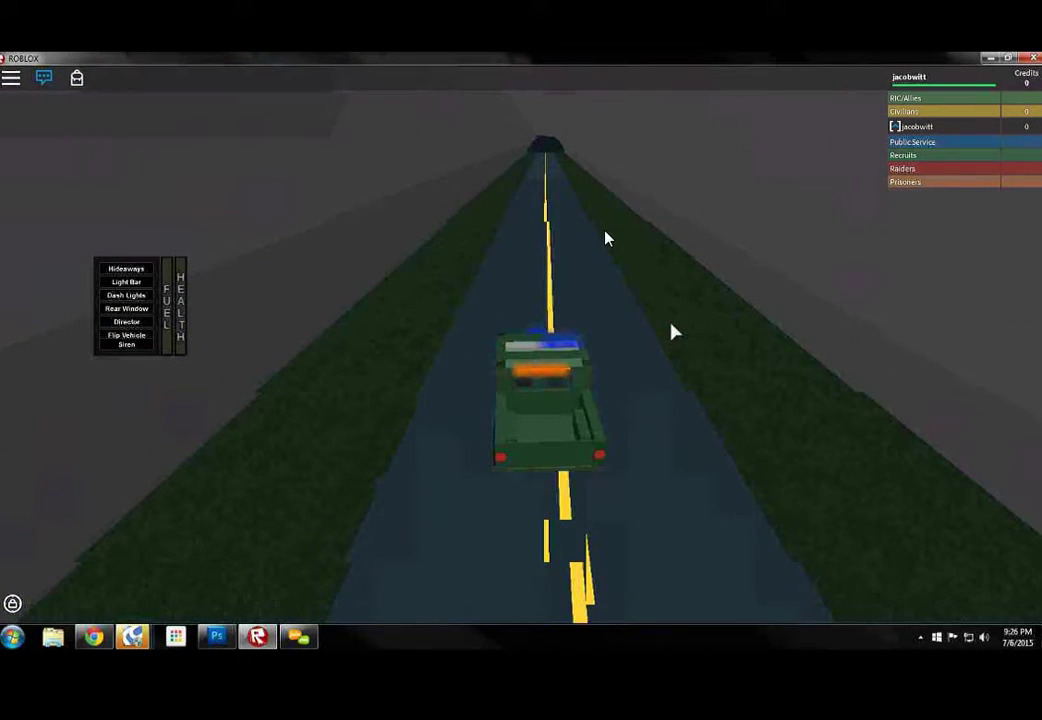
pyautogui.press('w')
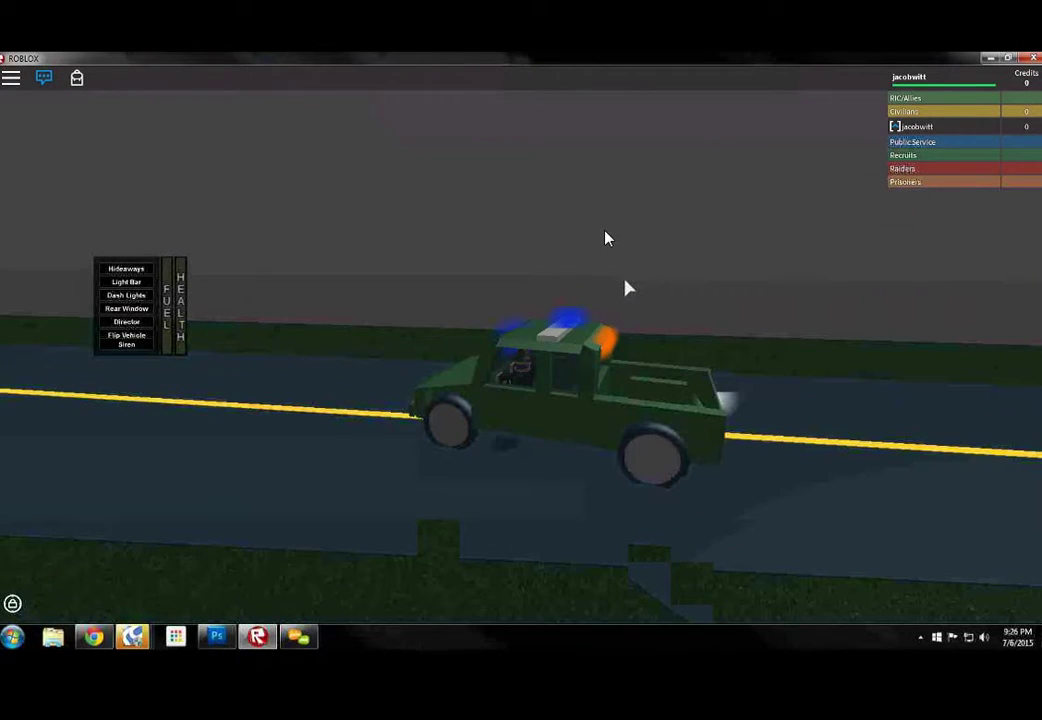
pyautogui.press('w')
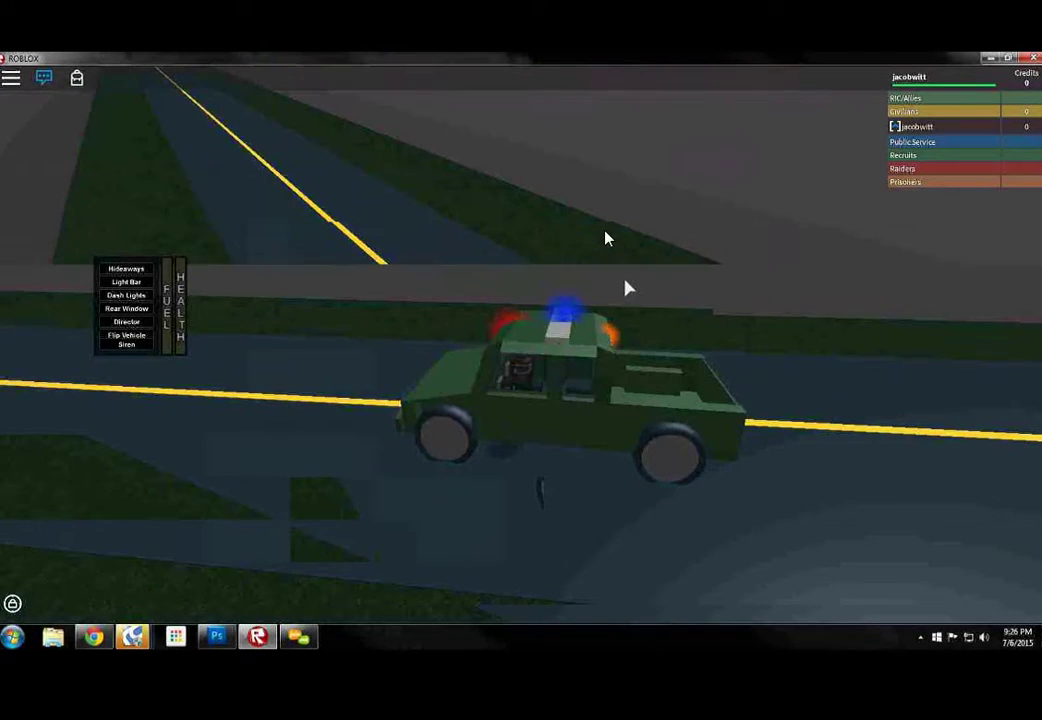
# Turn the jeep along the tunnel road and head back toward the tunnel mouth
pyautogui.press('w')
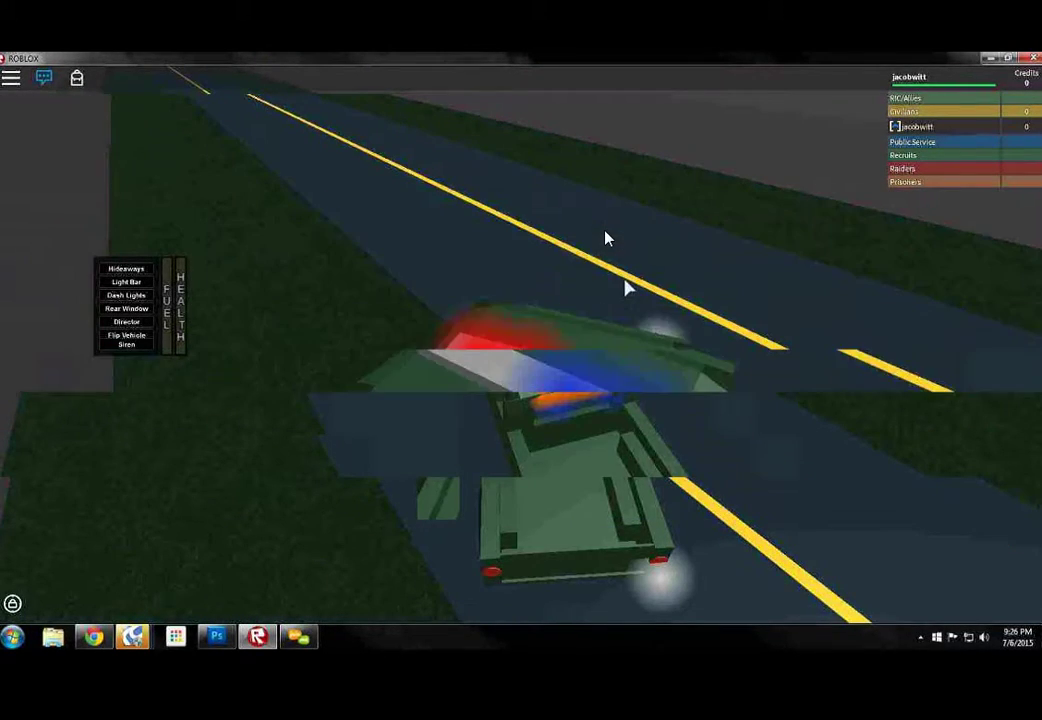
pyautogui.press('w')
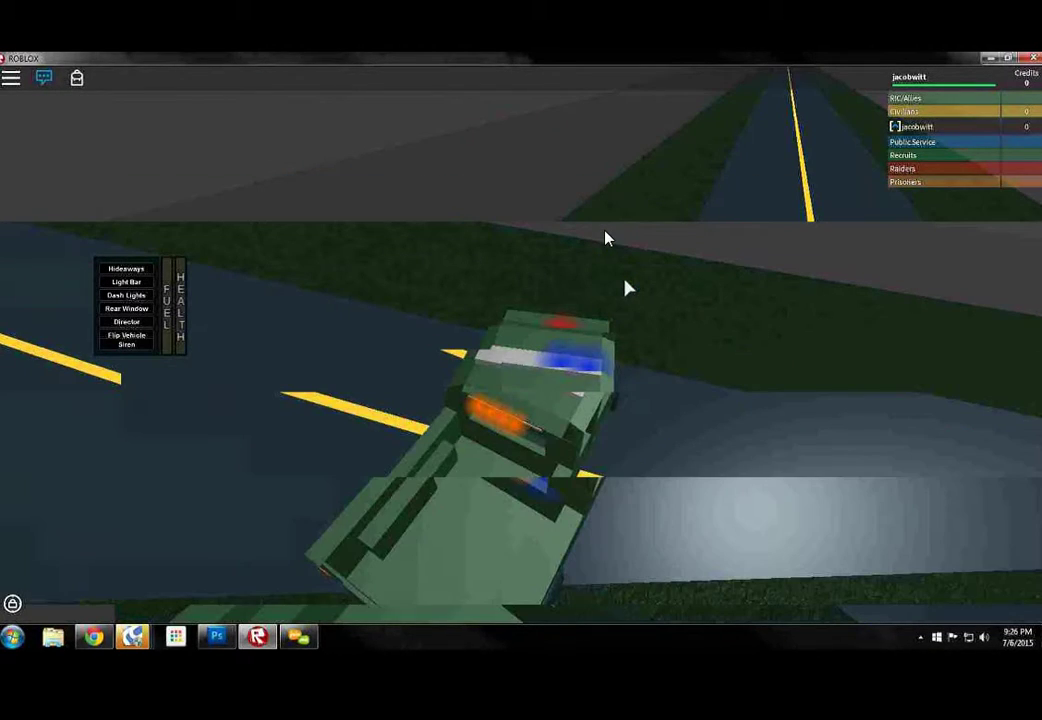
pyautogui.press('w')
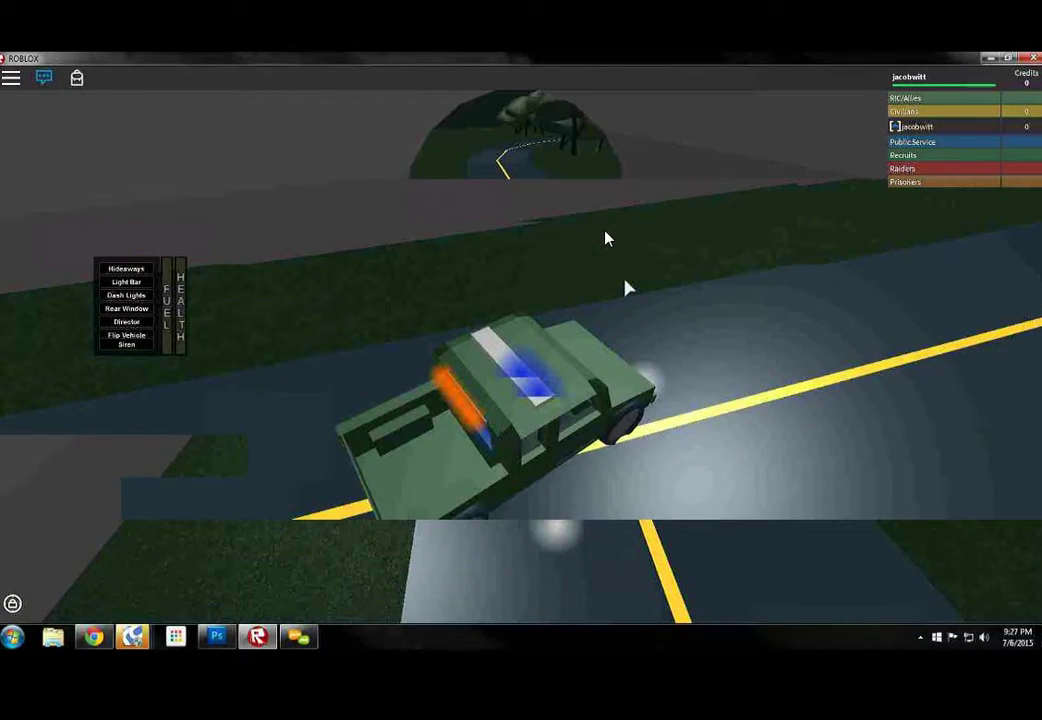
pyautogui.press('w')
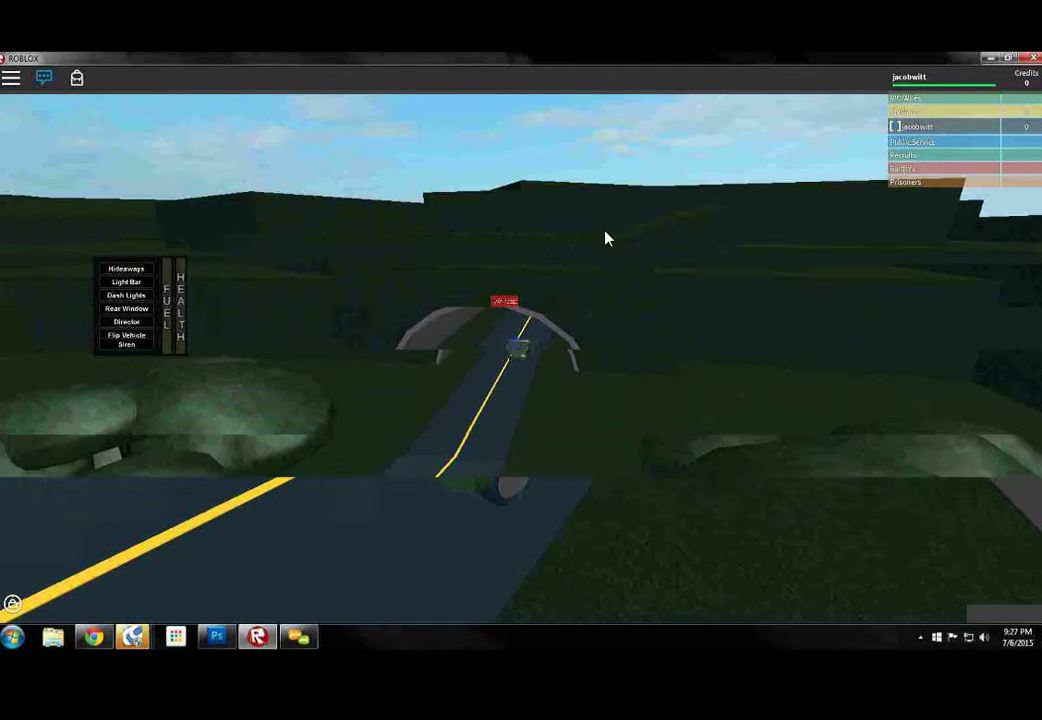
pyautogui.press('w')
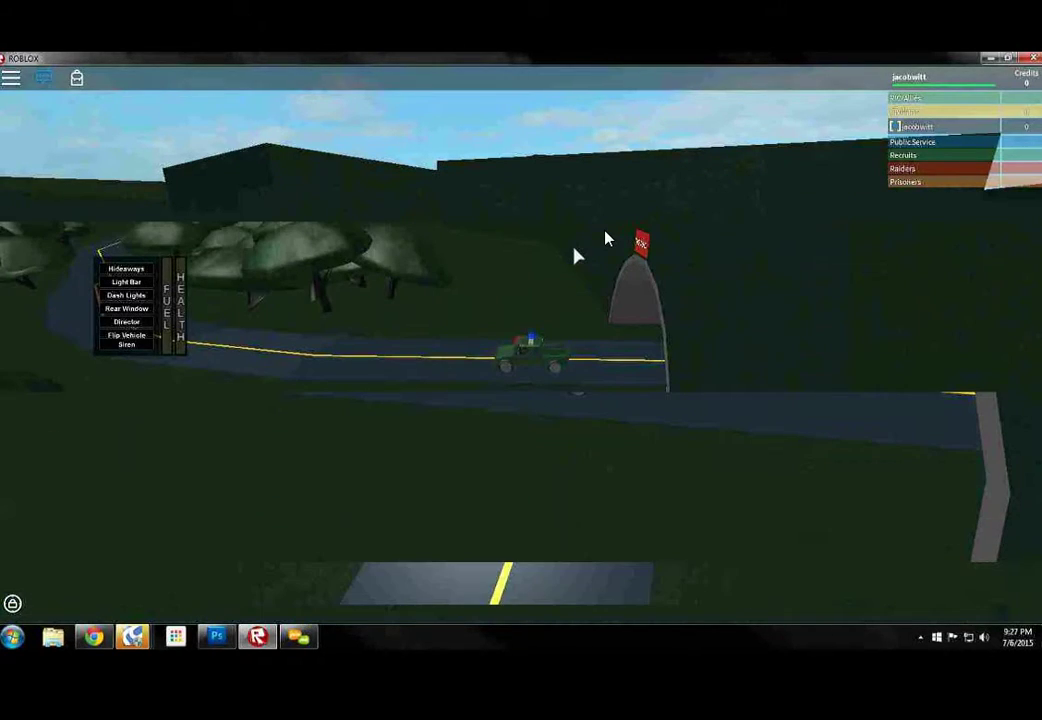
pyautogui.press('w')
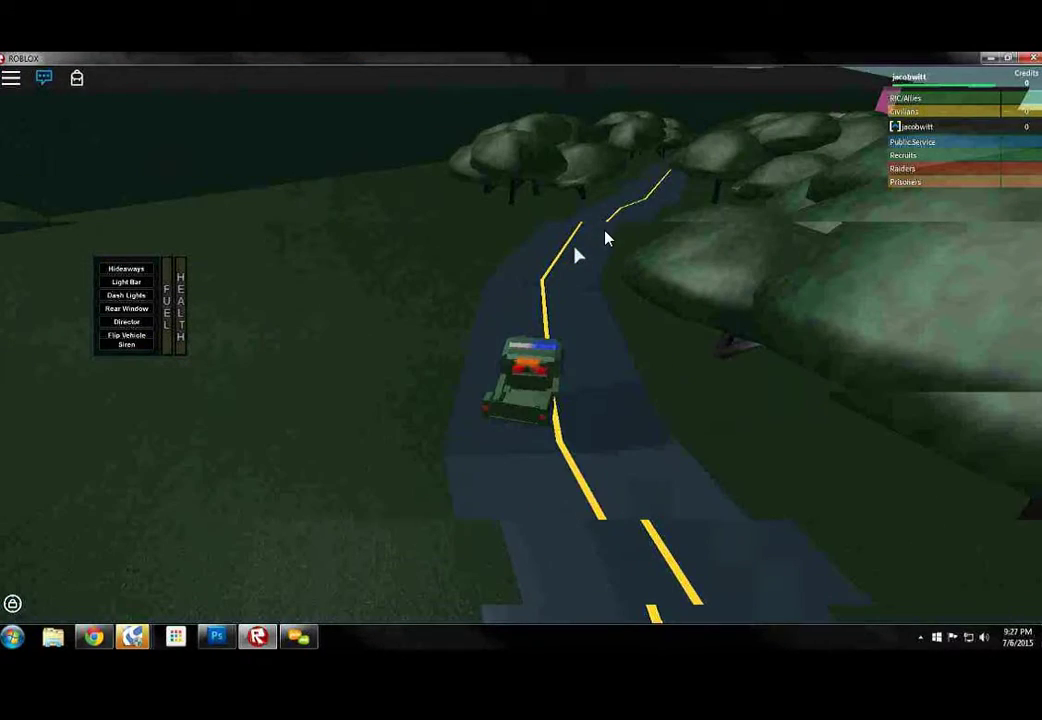
# Follow the winding road through the trees and turn toward the grey ramp
pyautogui.press('w')
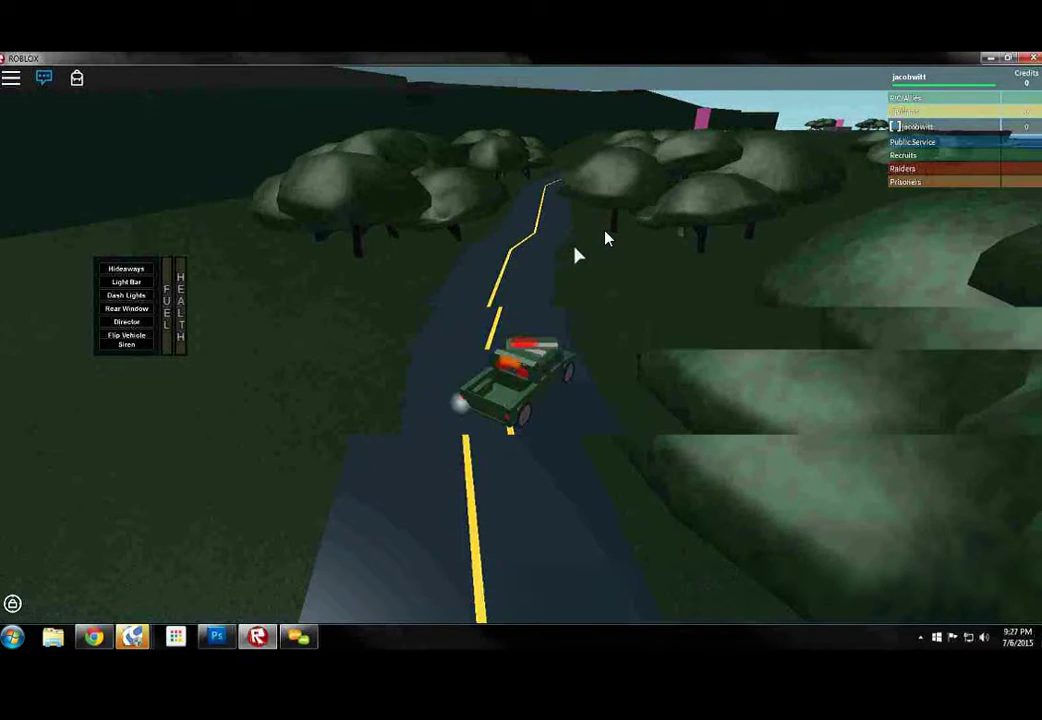
pyautogui.press('w')
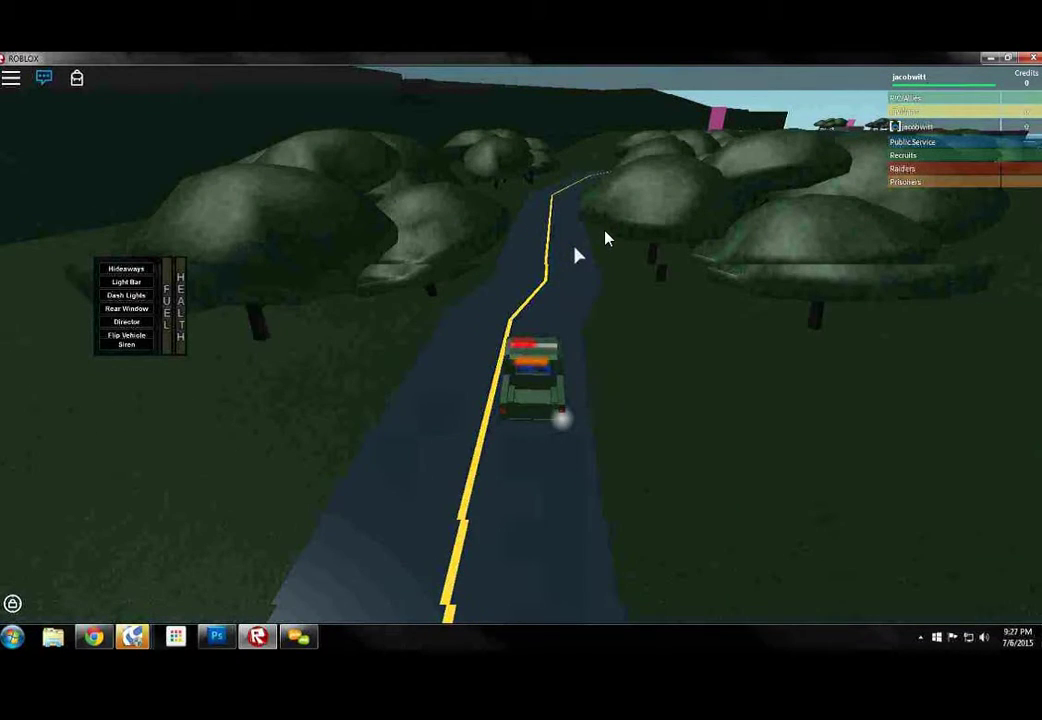
pyautogui.press('w')
pyautogui.press('w')
pyautogui.press('w')
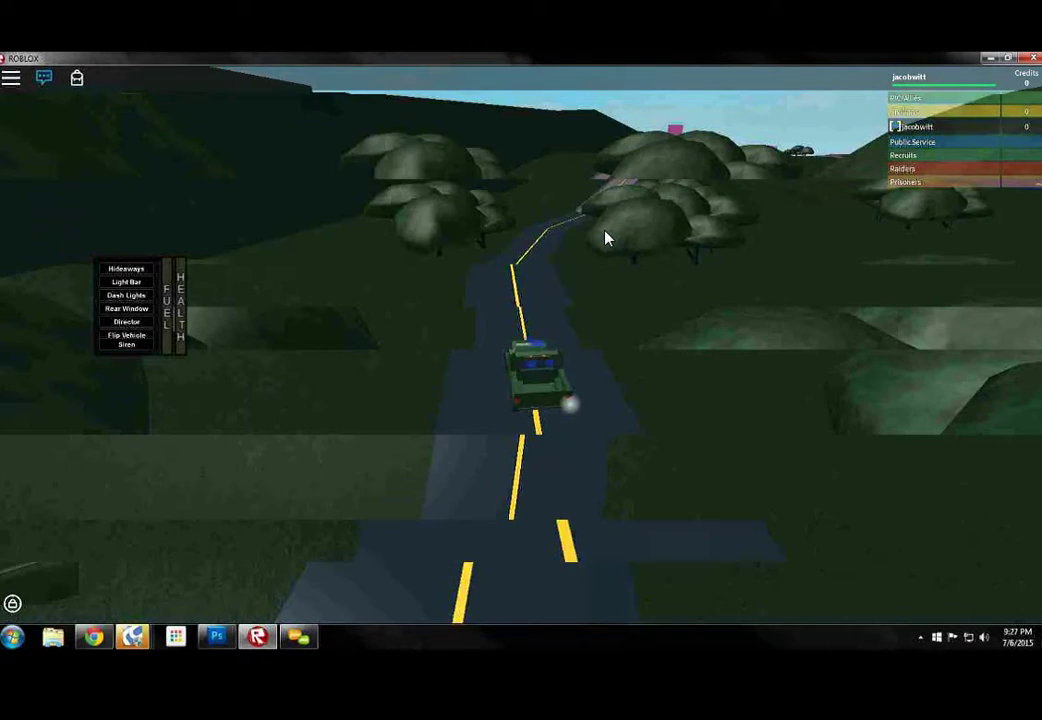
pyautogui.press('w')
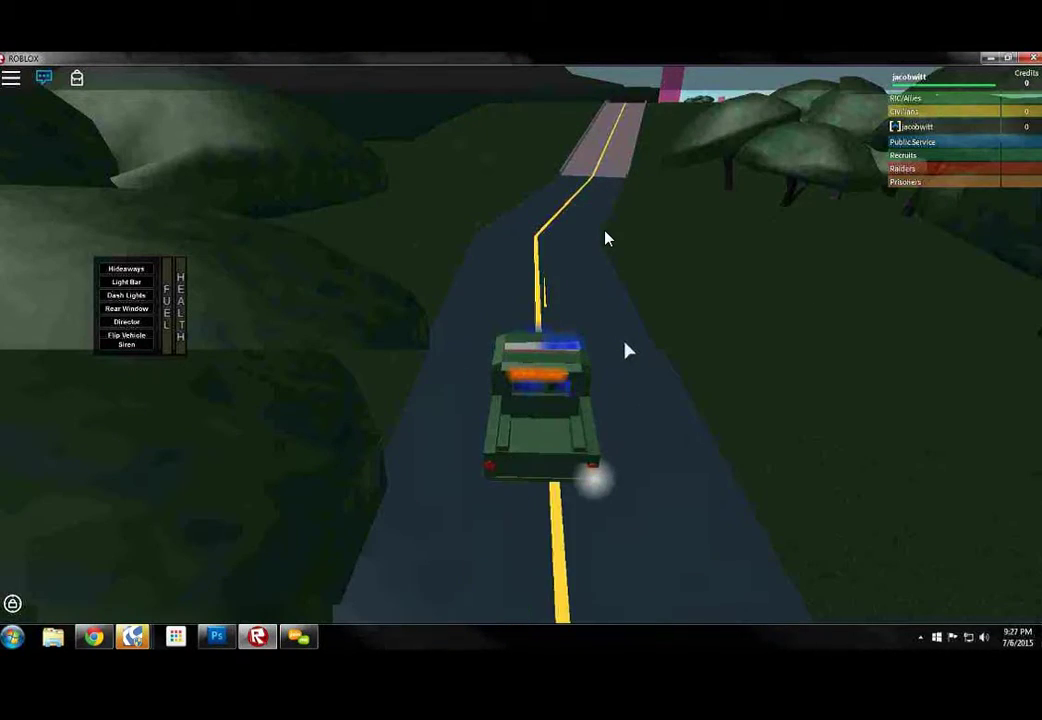
pyautogui.press('w')
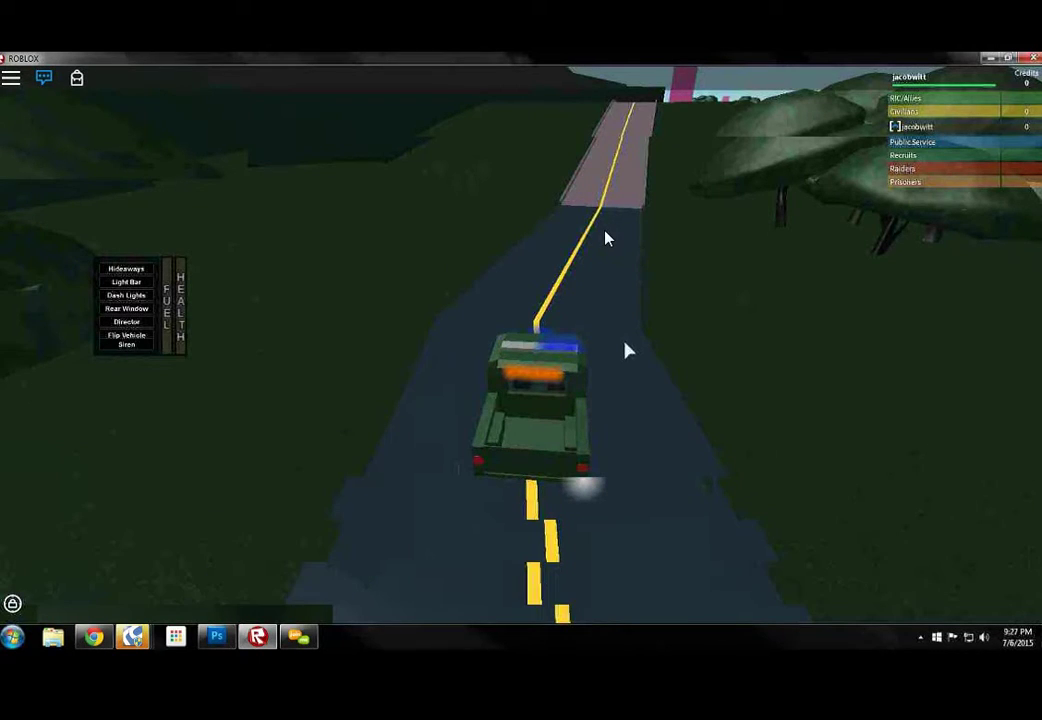
pyautogui.press('w')
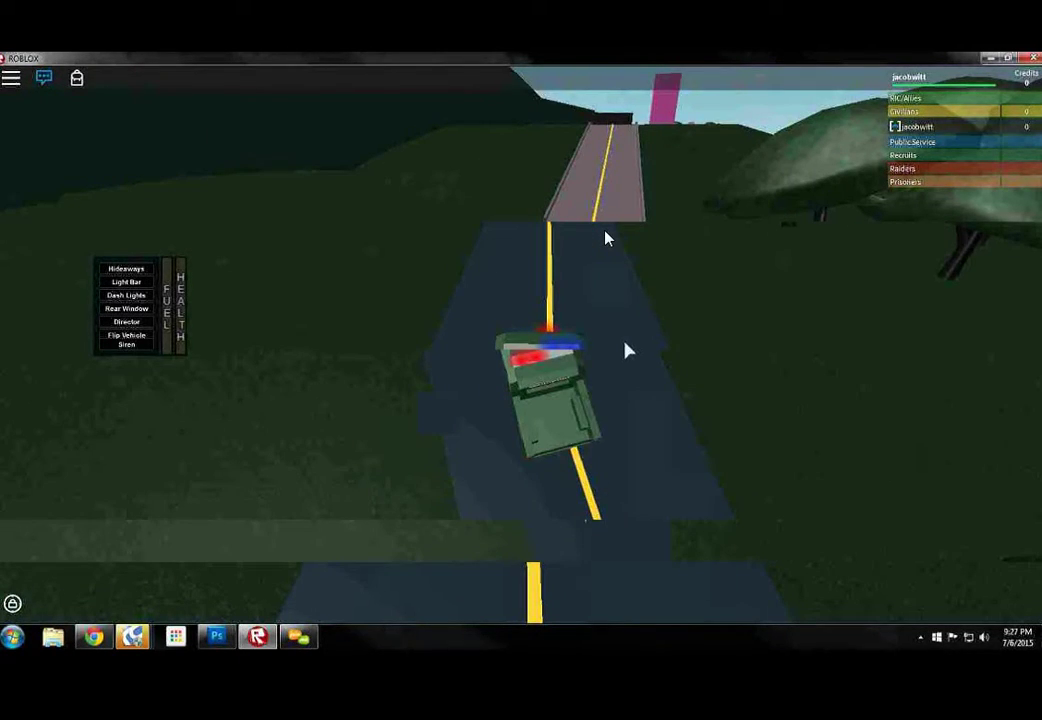
# Drive onto the grey paved road past the pink blocks and straighten out
pyautogui.press('w')
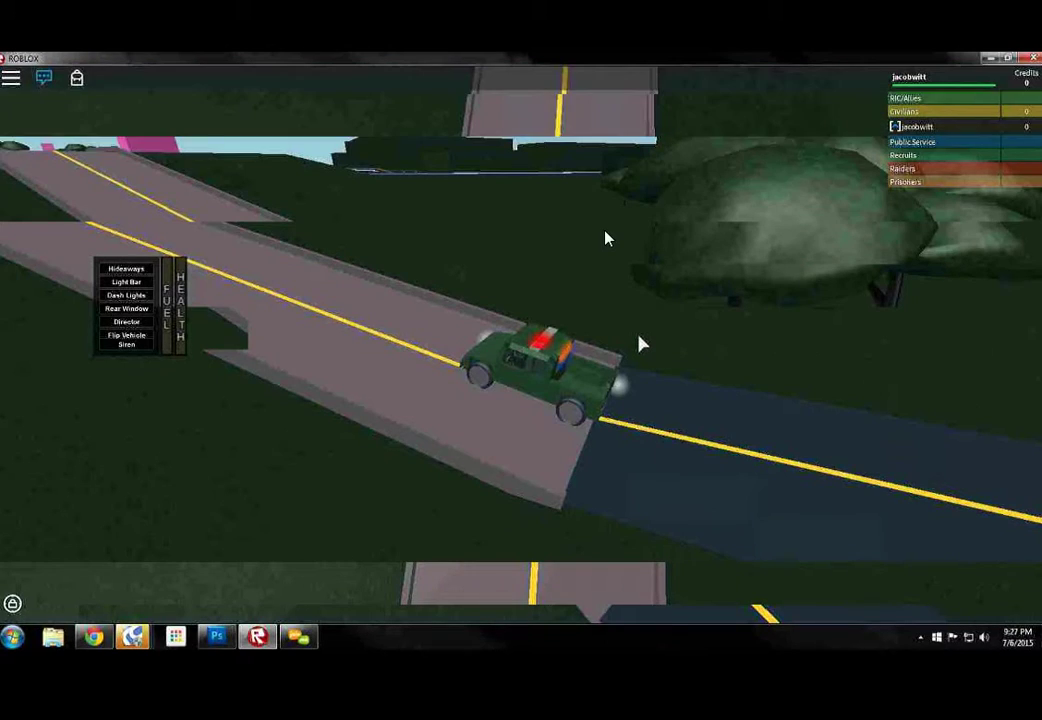
pyautogui.press('w')
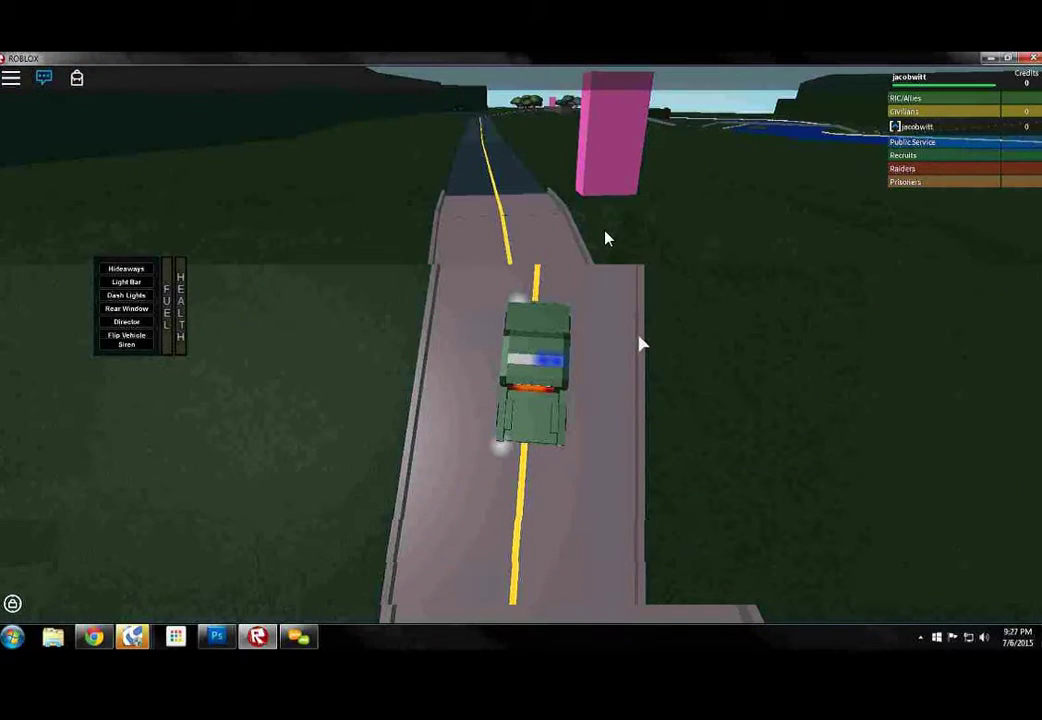
pyautogui.press('w')
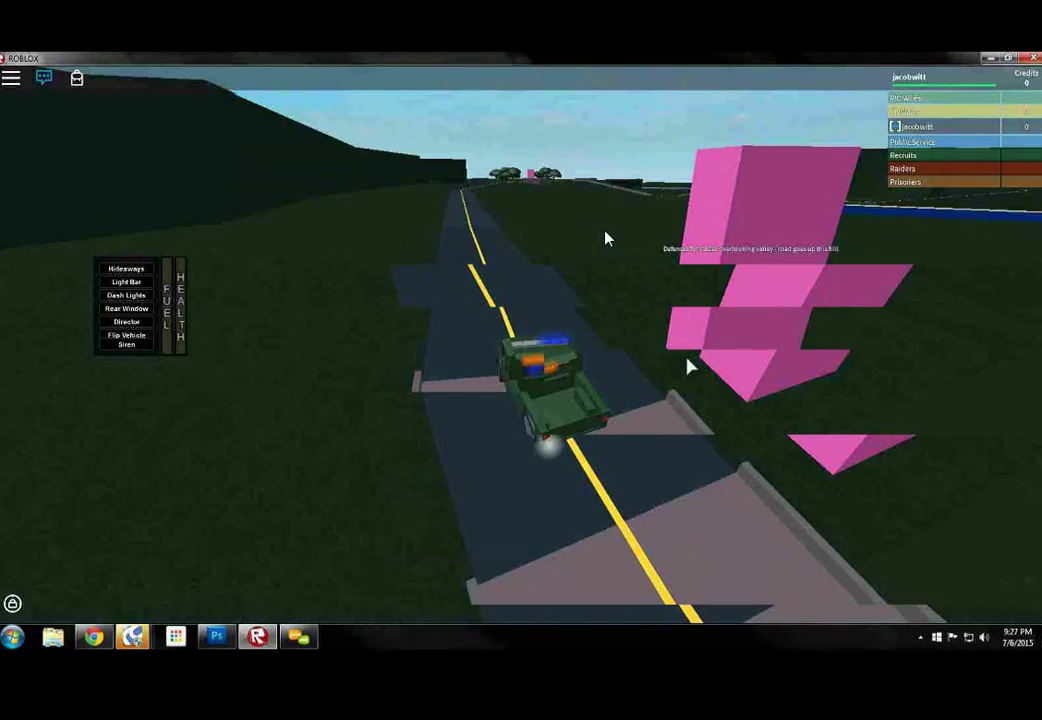
pyautogui.press('w')
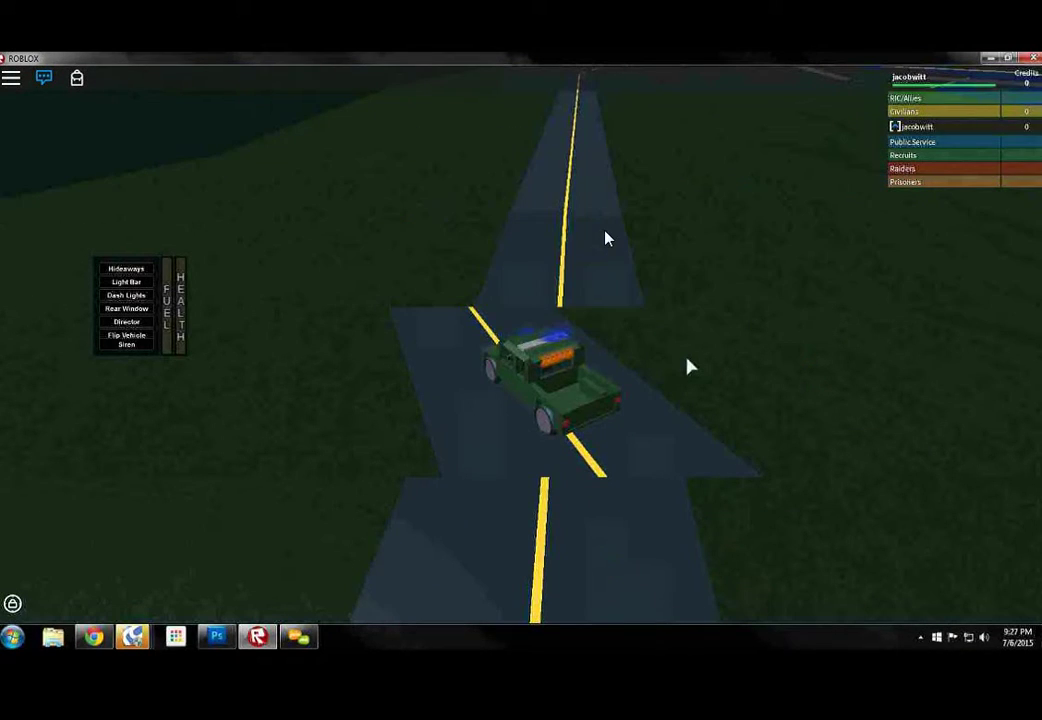
pyautogui.press('w')
# Drive through the intersections and along the bending road toward the distant trees
pyautogui.press('w')
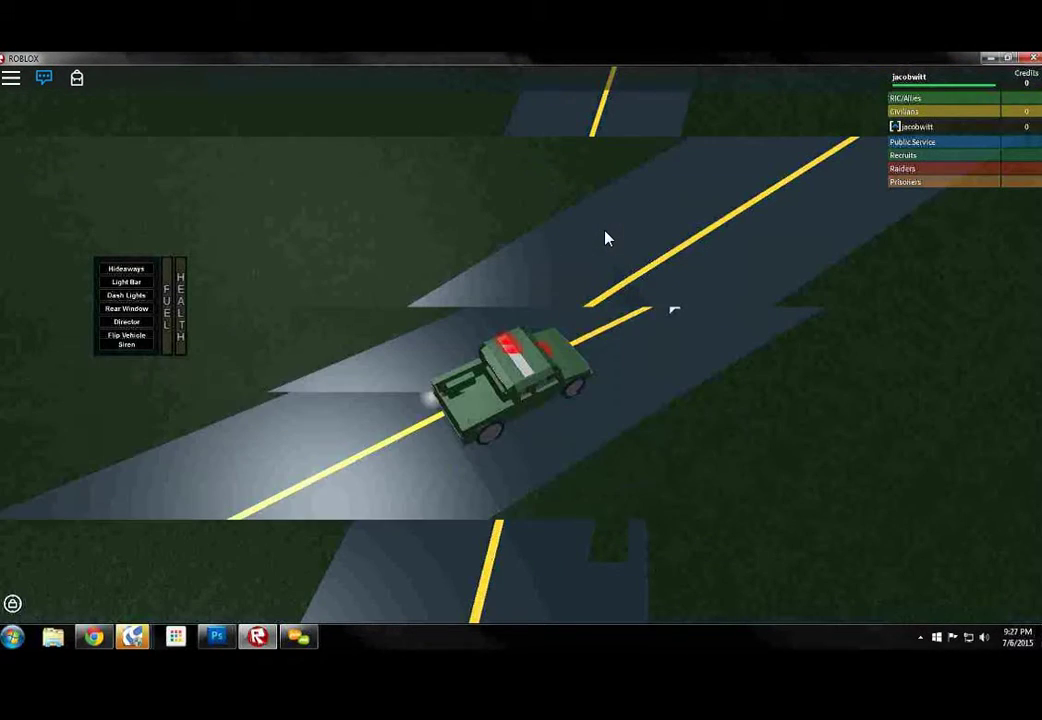
pyautogui.press('w')
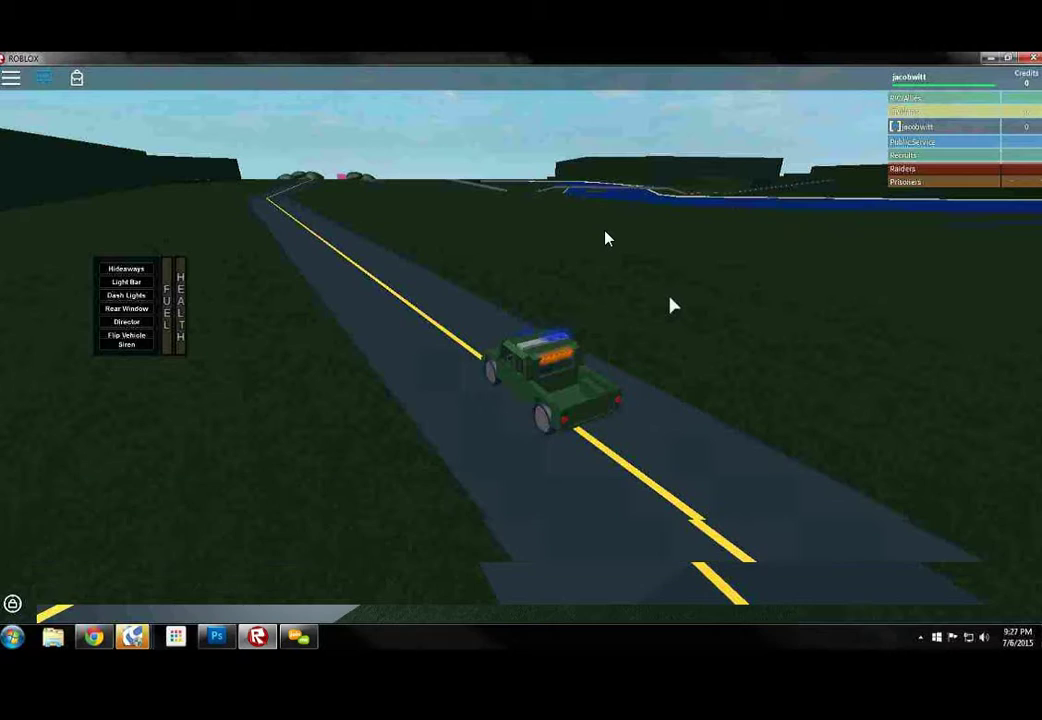
pyautogui.press('w')
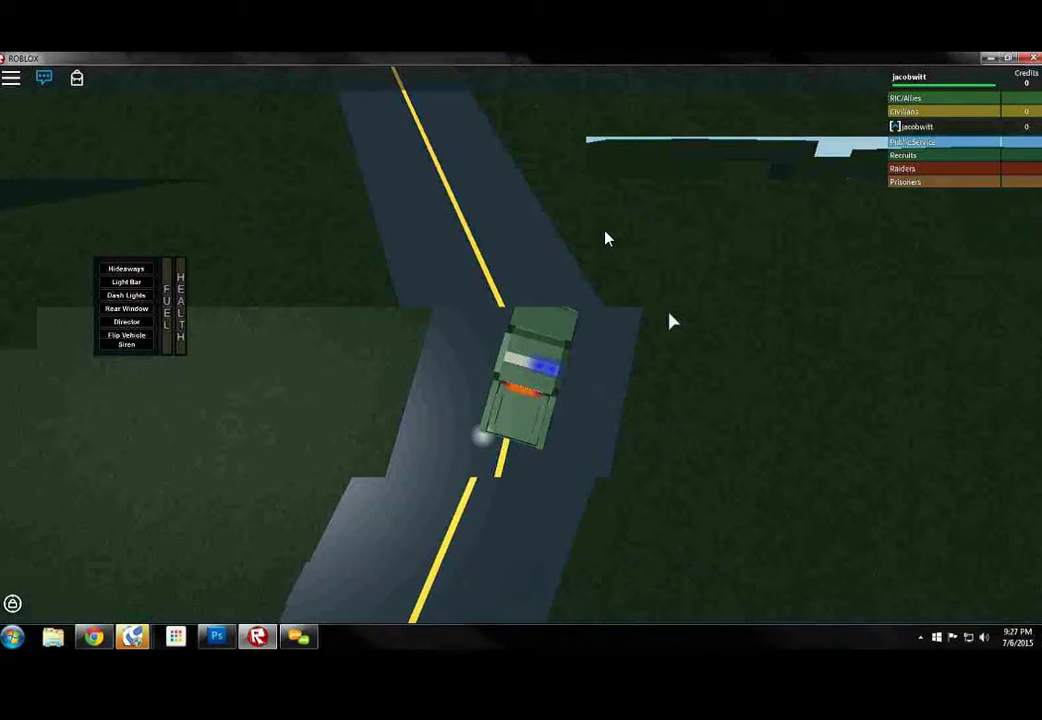
pyautogui.press('w')
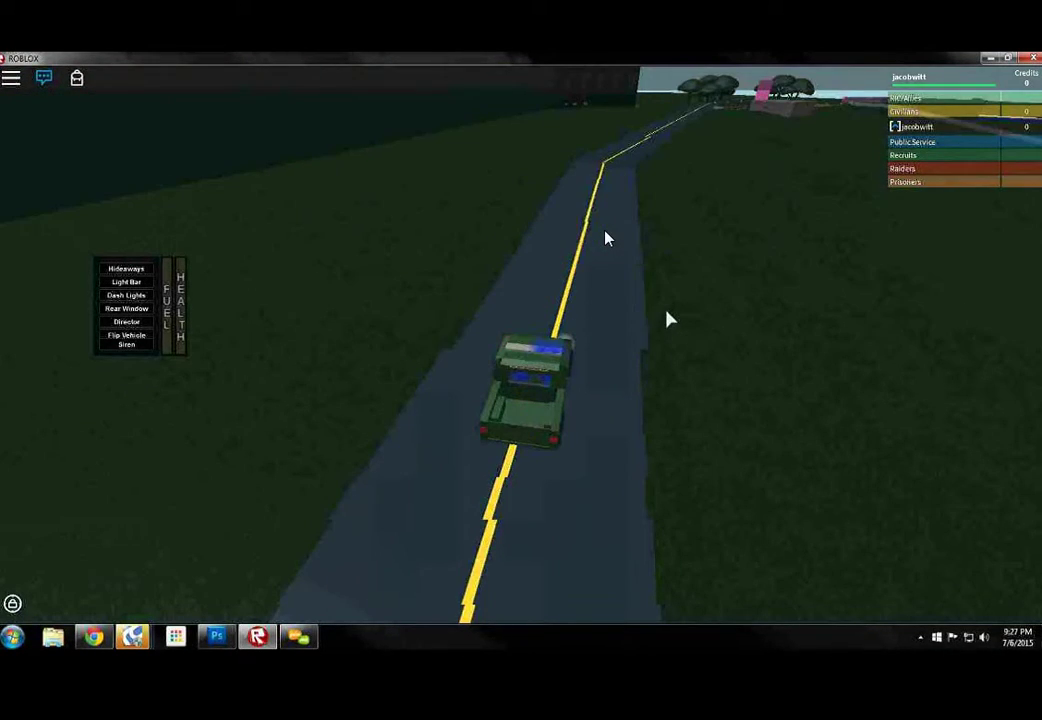
pyautogui.press('w')
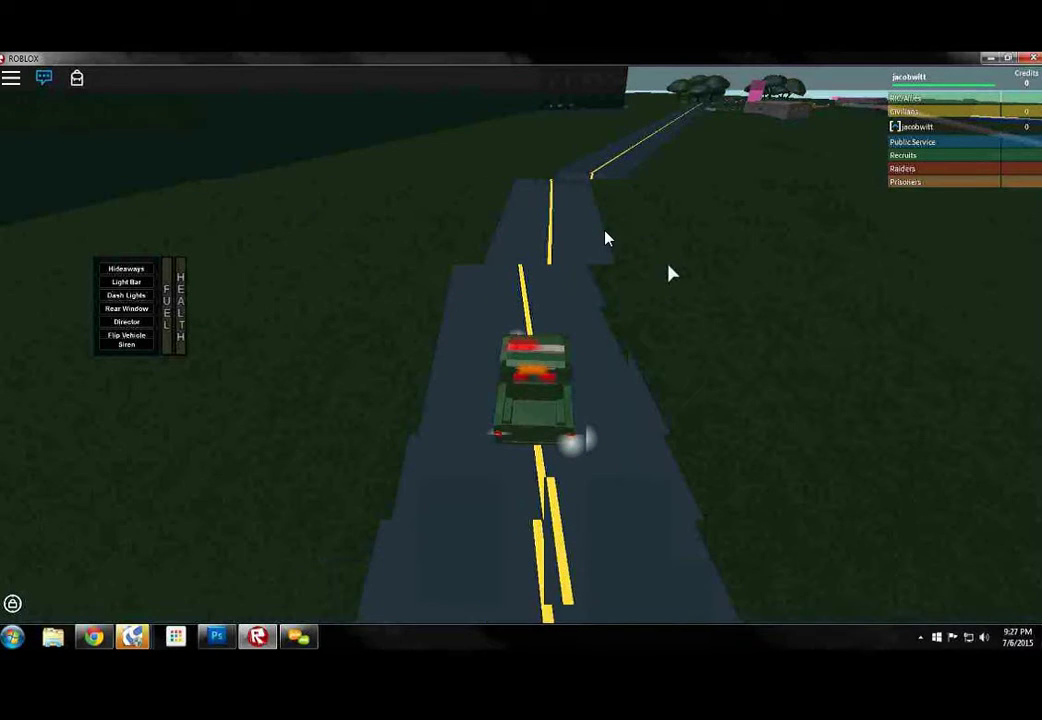
pyautogui.press('w')
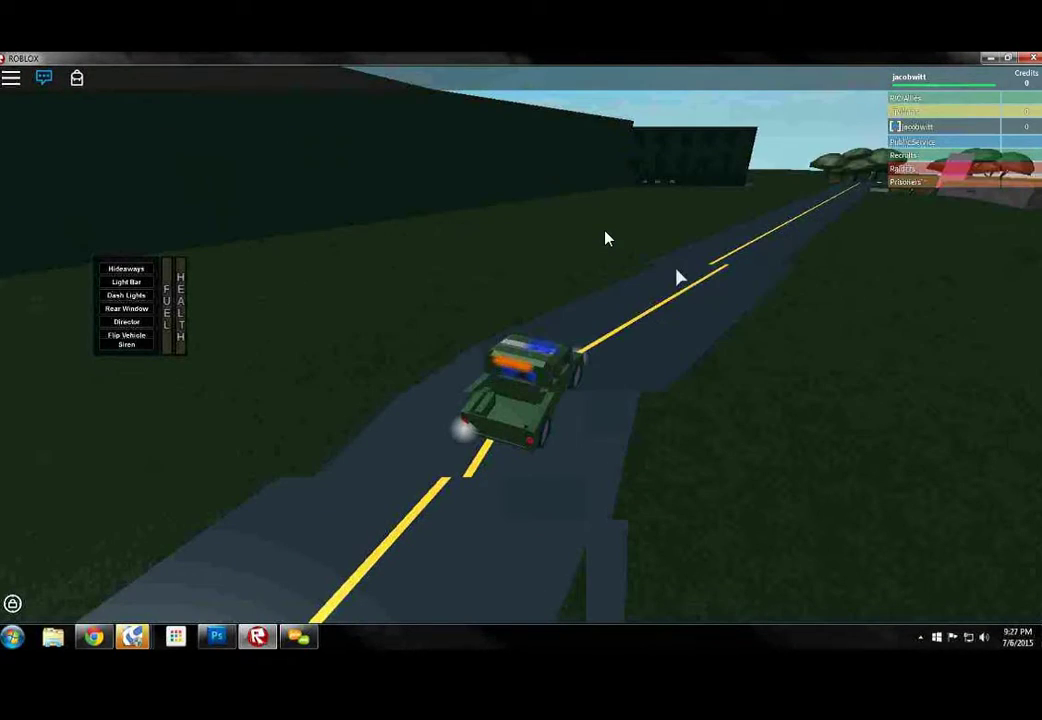
pyautogui.press('w')
pyautogui.press('w')
pyautogui.press('w')
pyautogui.press('w')
pyautogui.press('w')
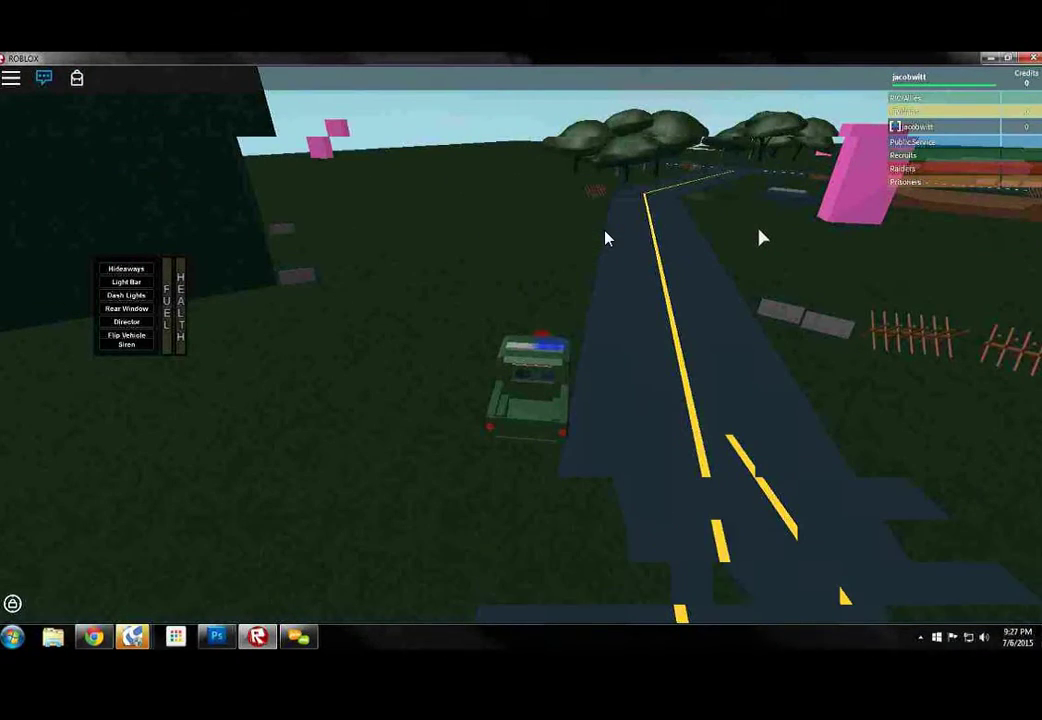
# Drive past the fences and tree grove to the junction by the river
pyautogui.press('w')
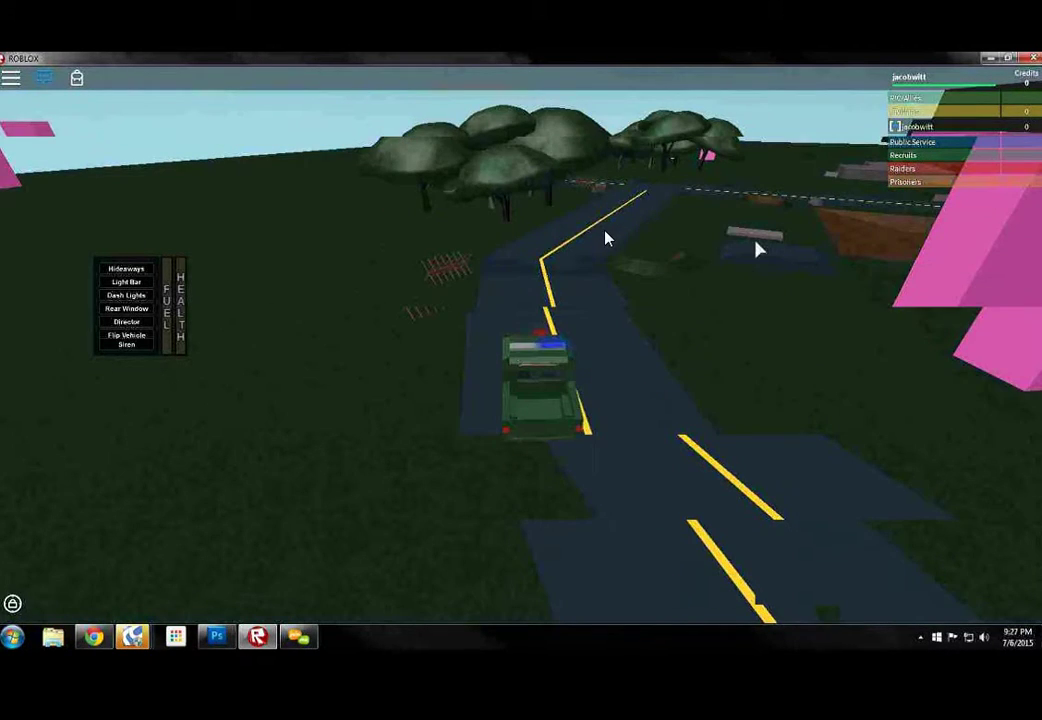
pyautogui.press('w')
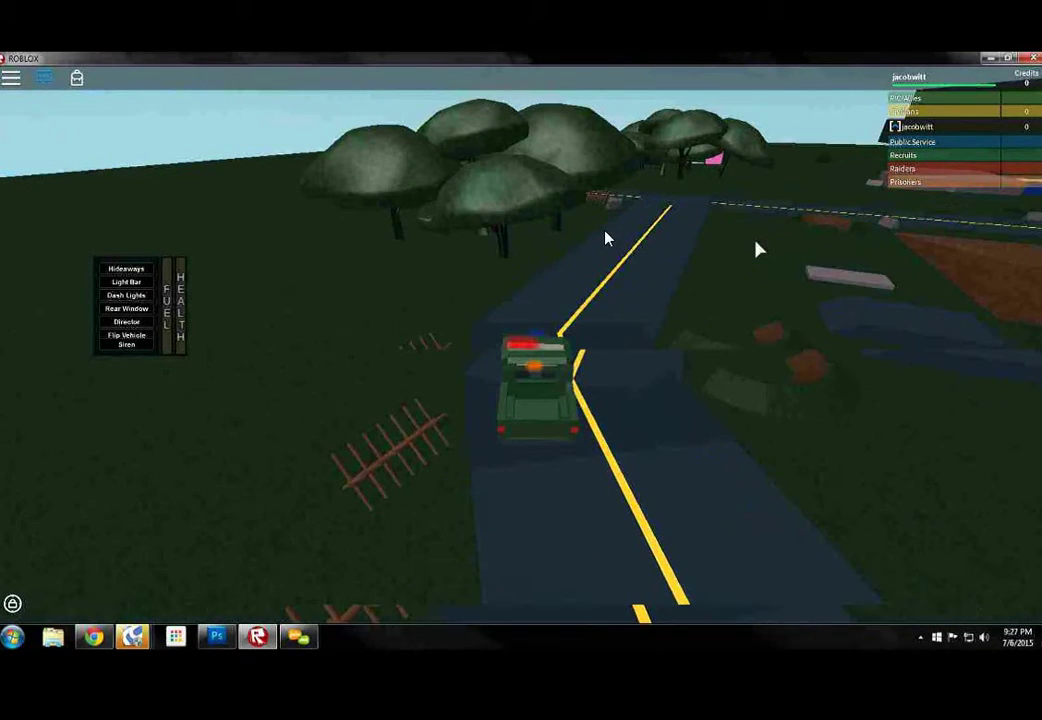
pyautogui.press('w')
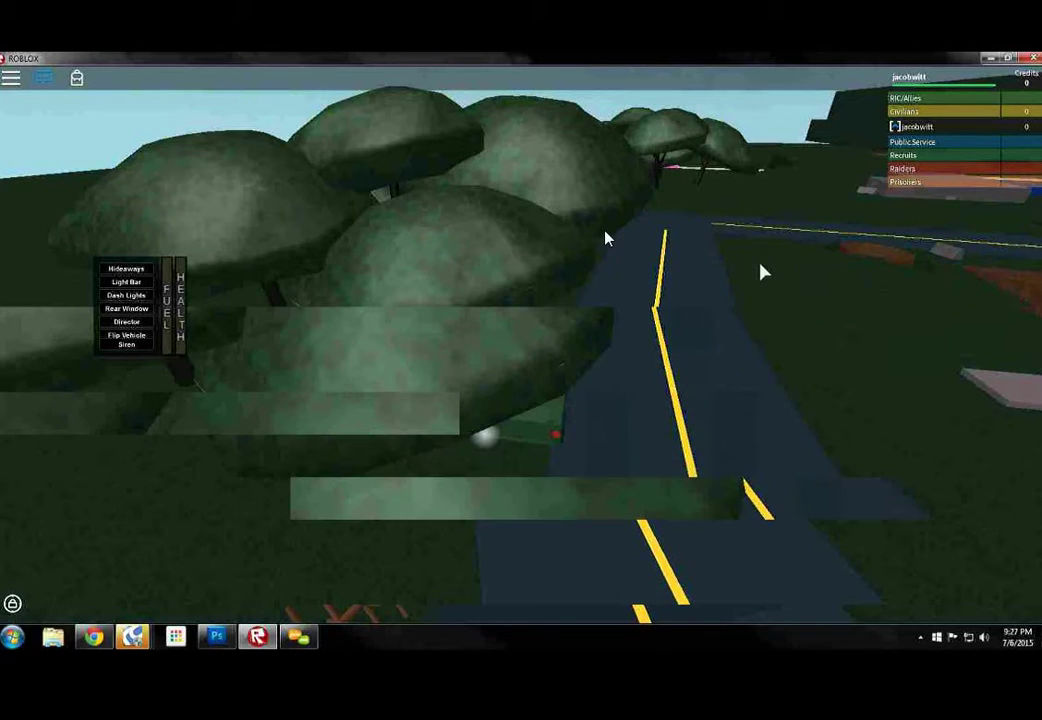
pyautogui.press('w')
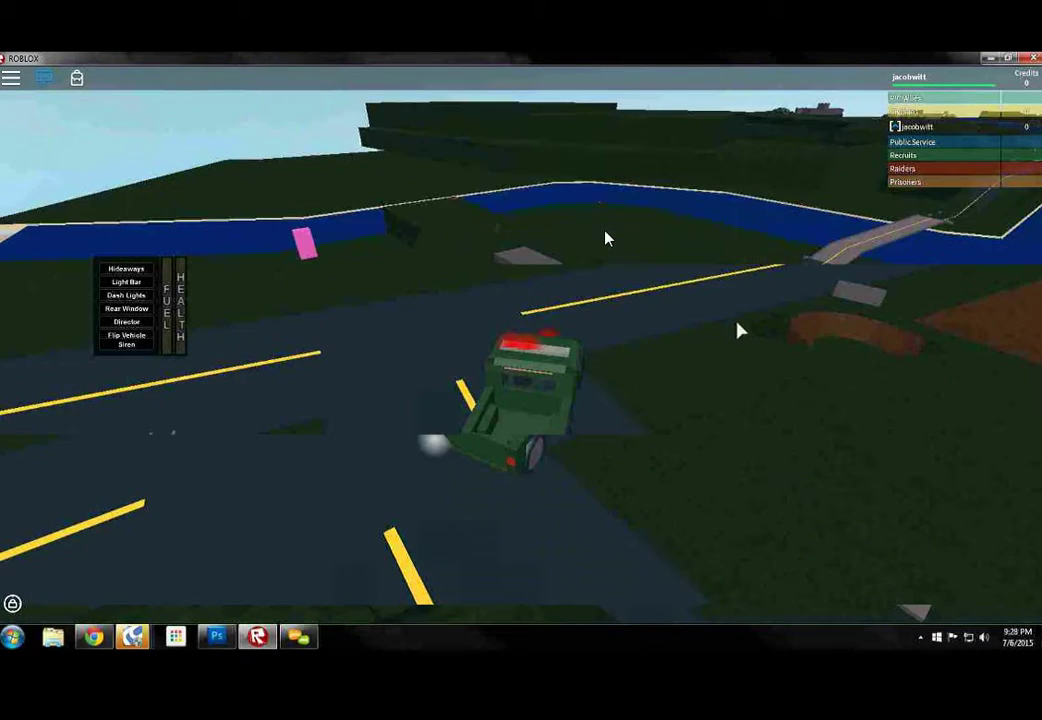
pyautogui.press('w')
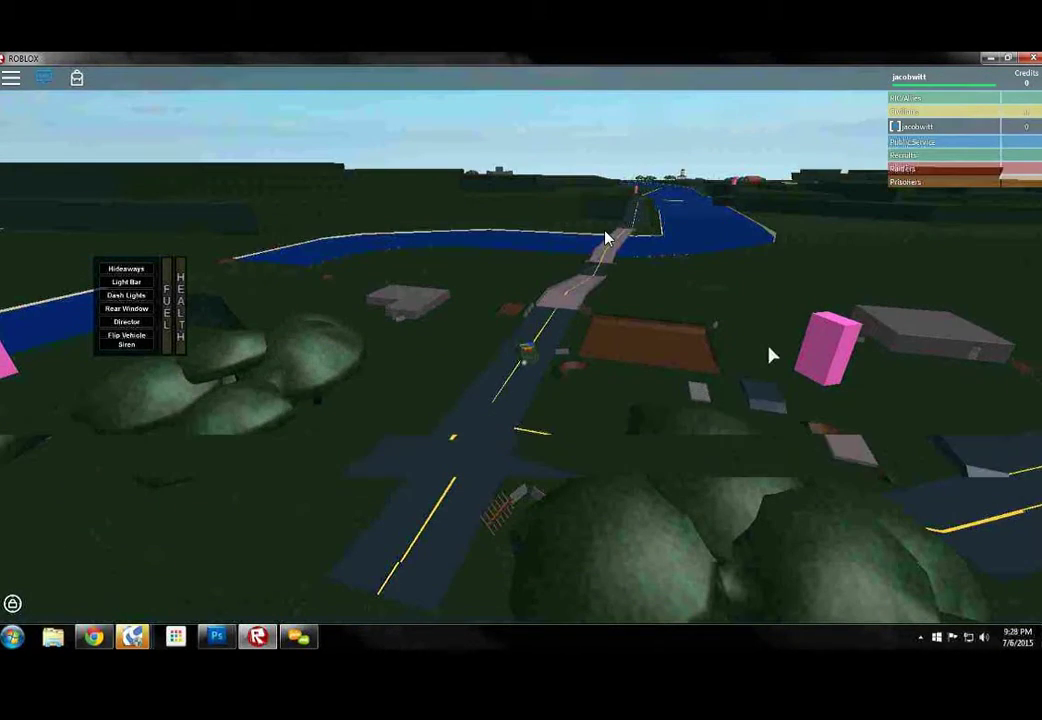
# Survey the base from above while driving across the open field toward the river
pyautogui.press('w')
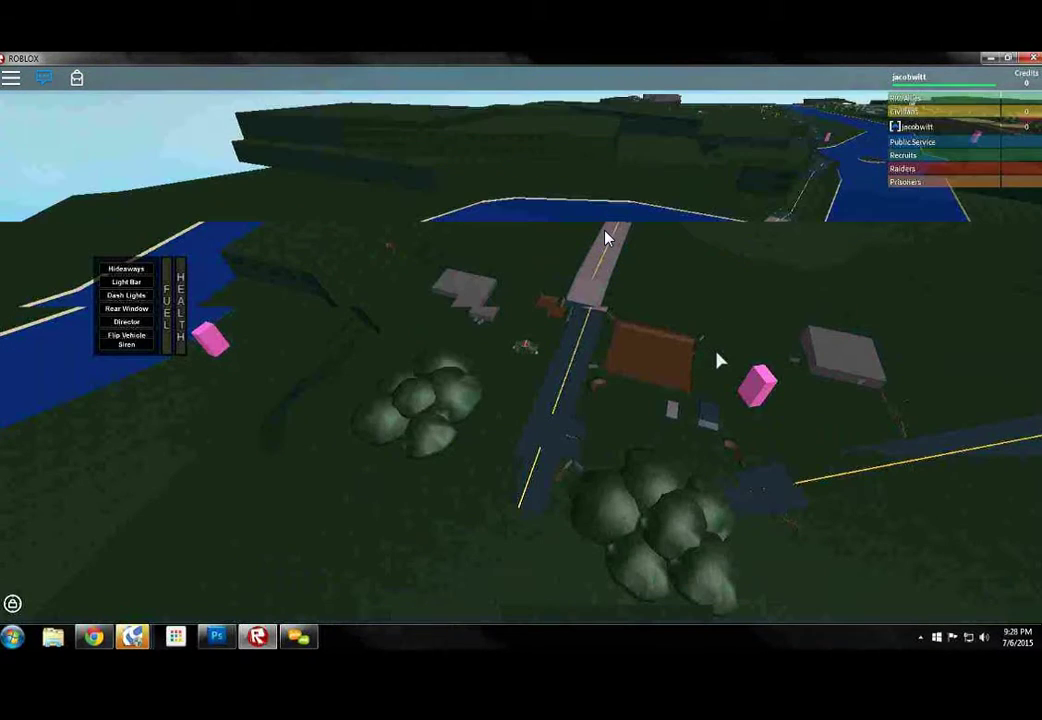
pyautogui.press('w')
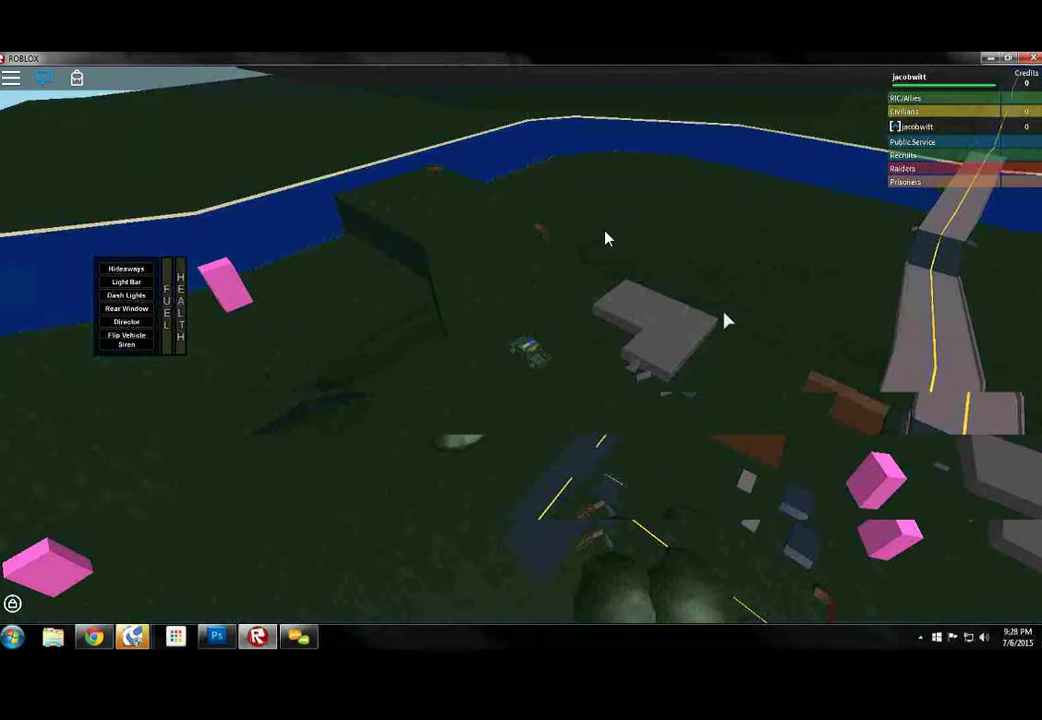
pyautogui.press('w')
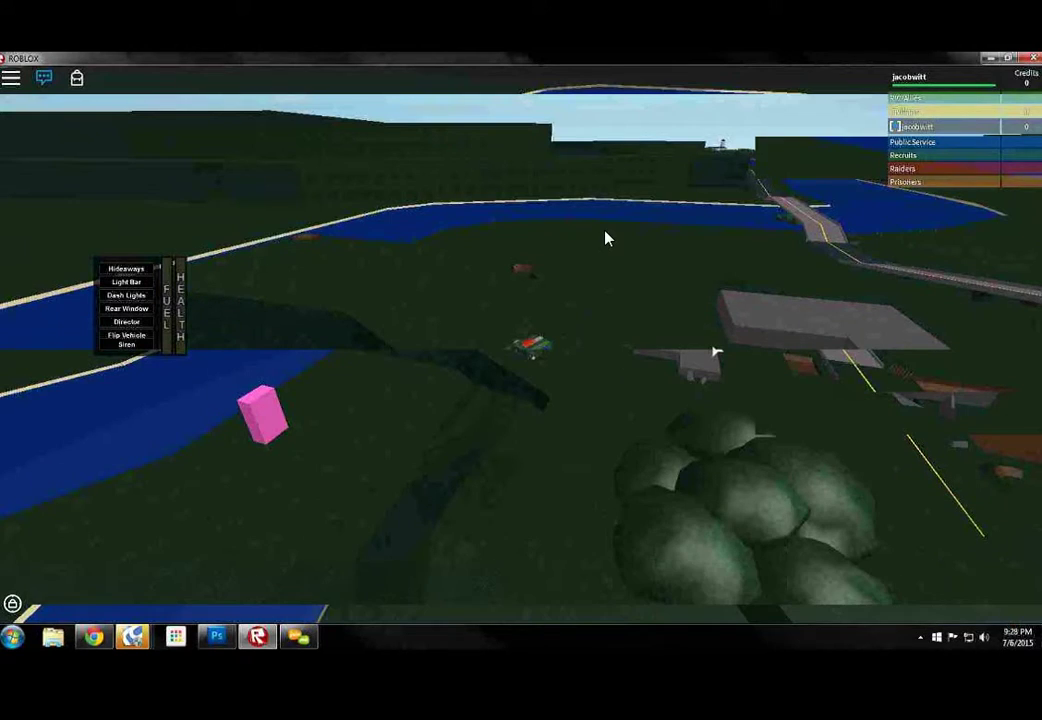
pyautogui.press('w')
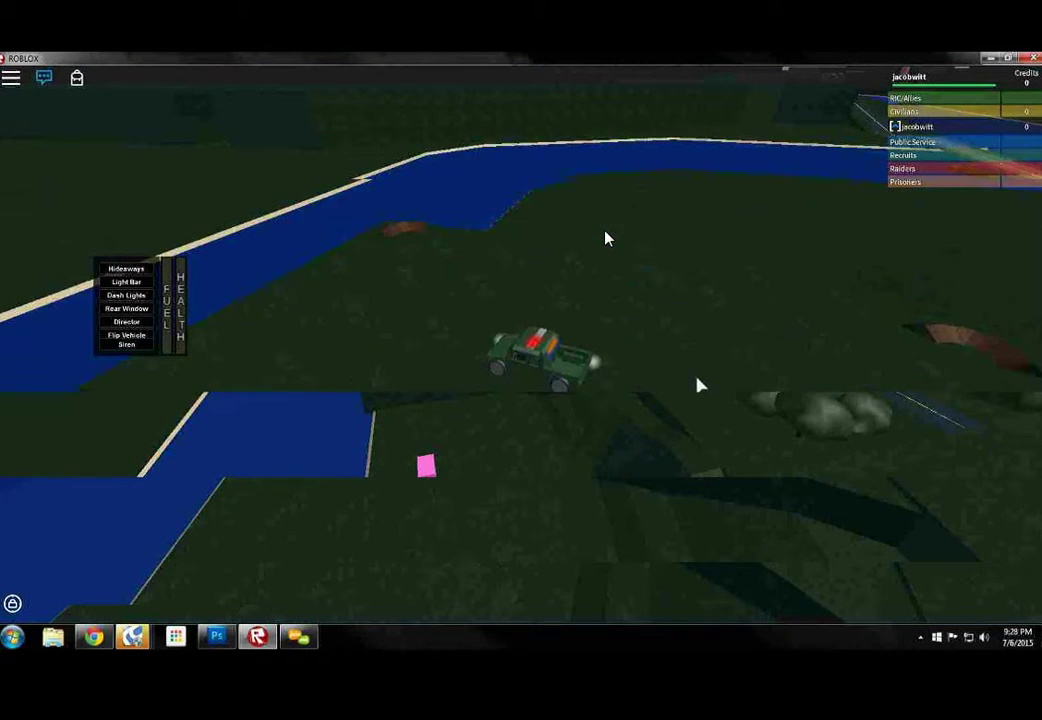
pyautogui.press('w')
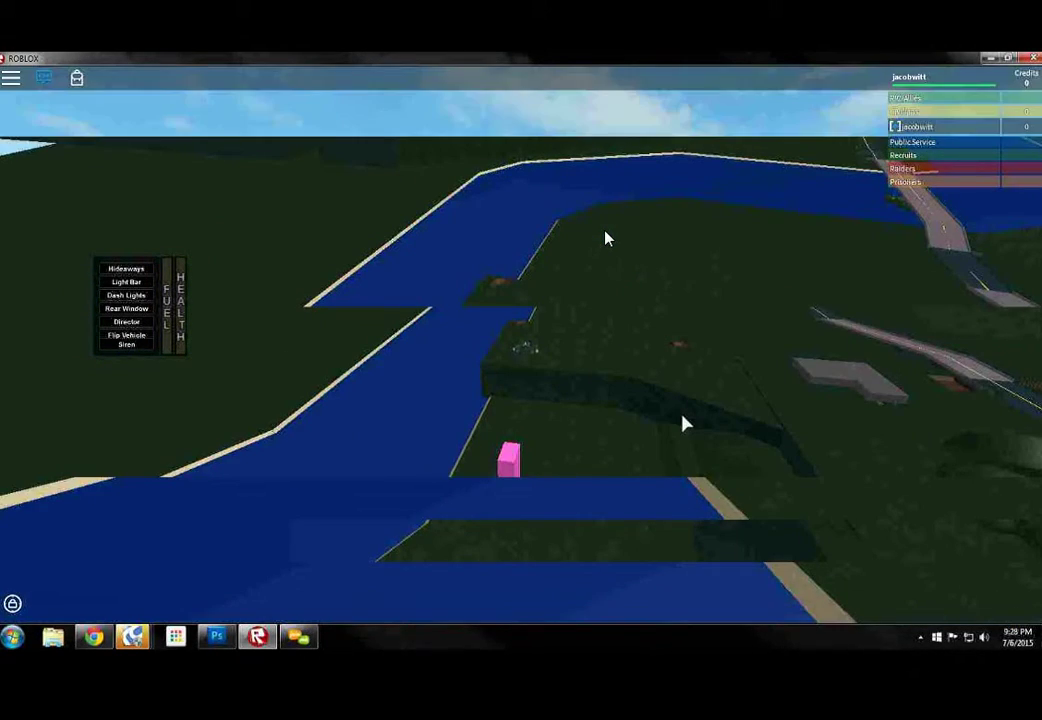
# Drive the jeep into the river, through the water, and onto the grassy bank
pyautogui.press('w')
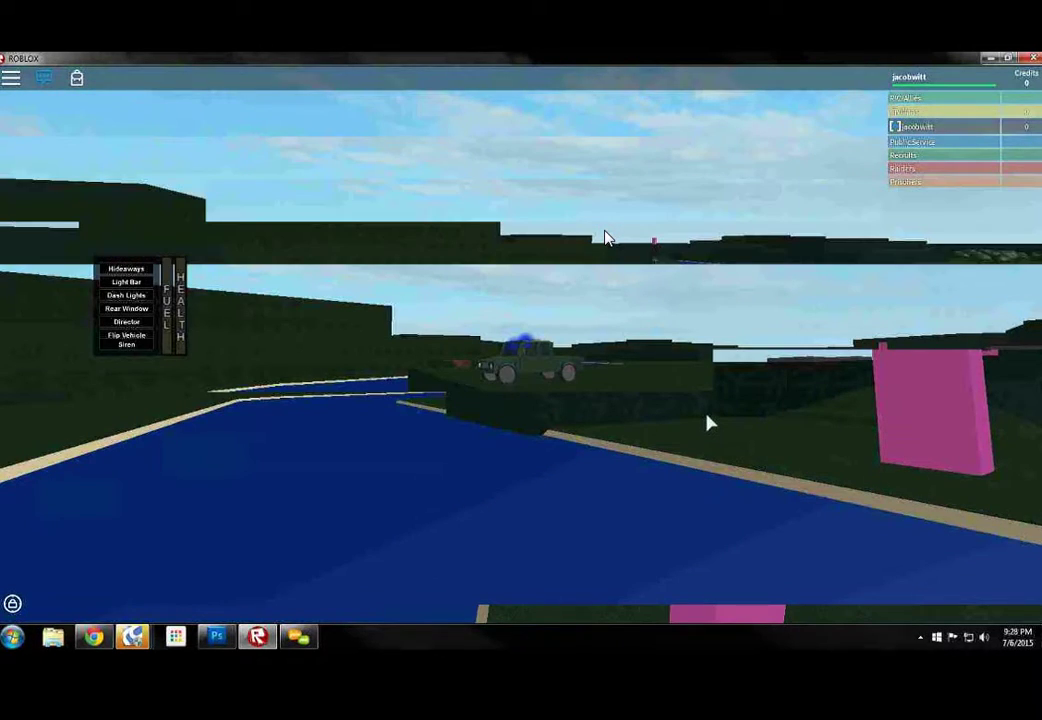
pyautogui.press('w')
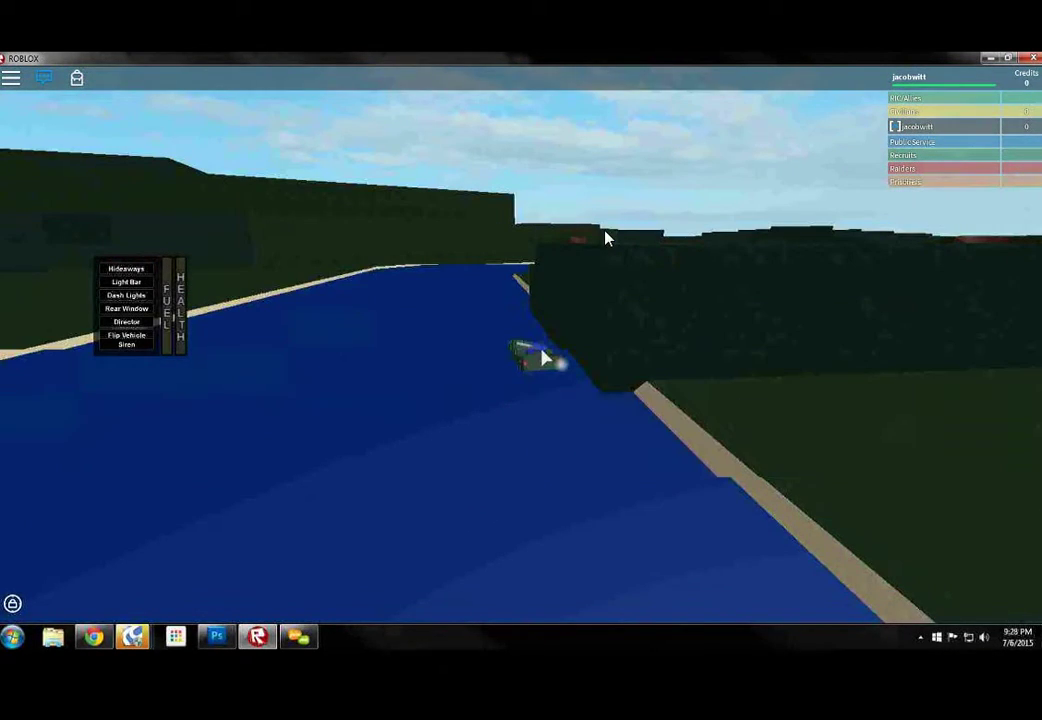
pyautogui.press('w')
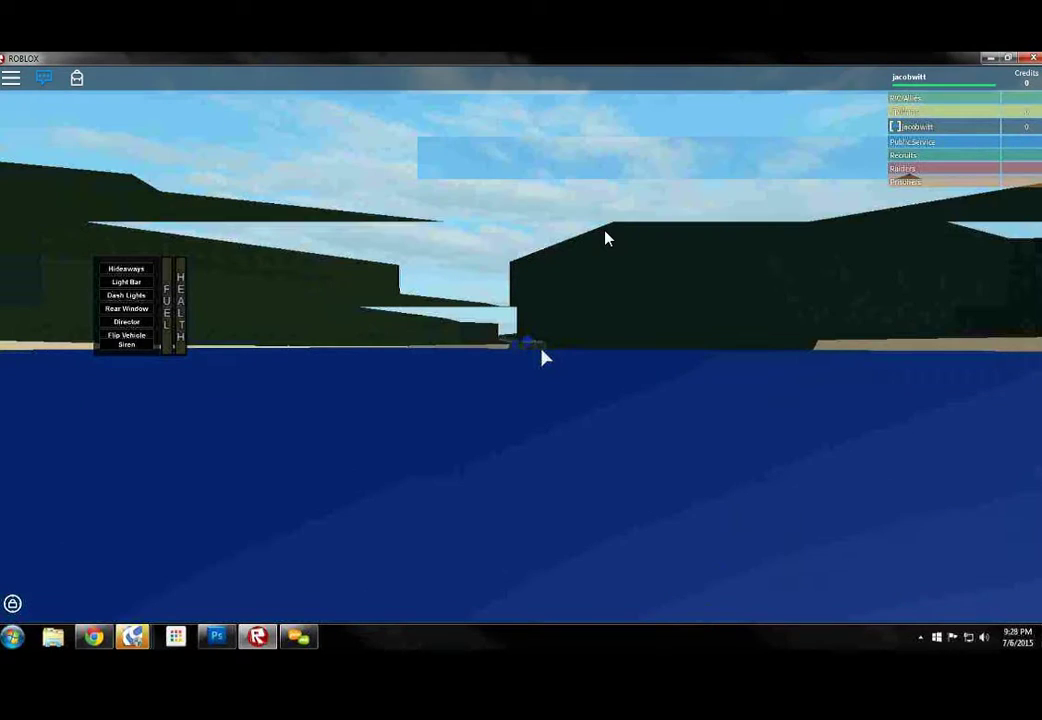
pyautogui.press('w')
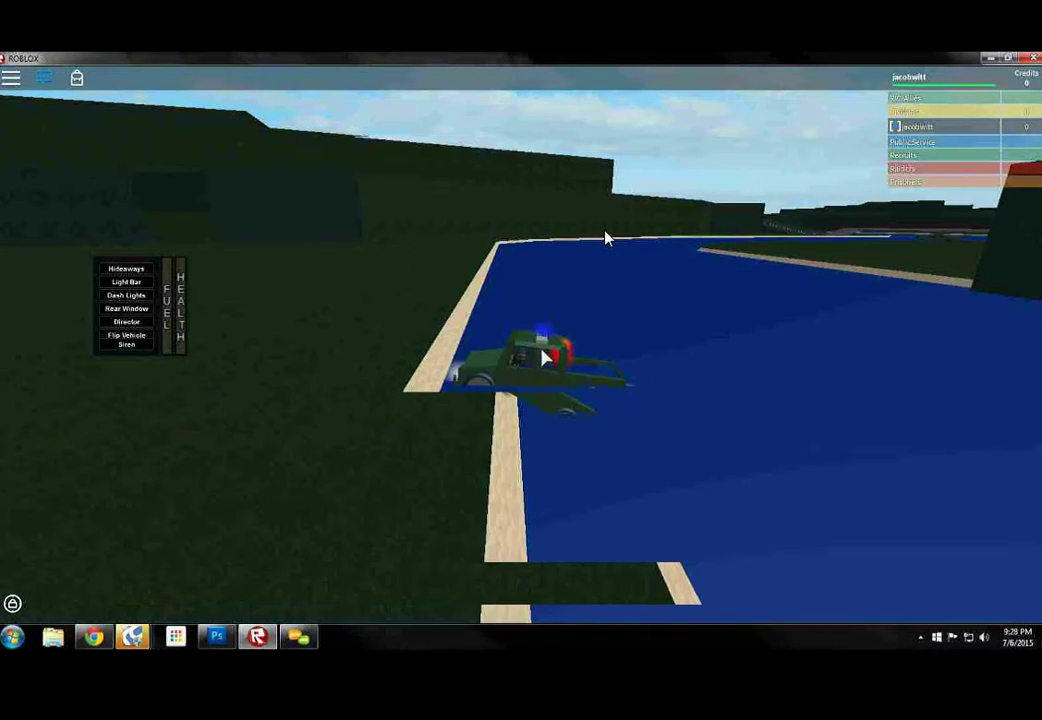
pyautogui.press('w')
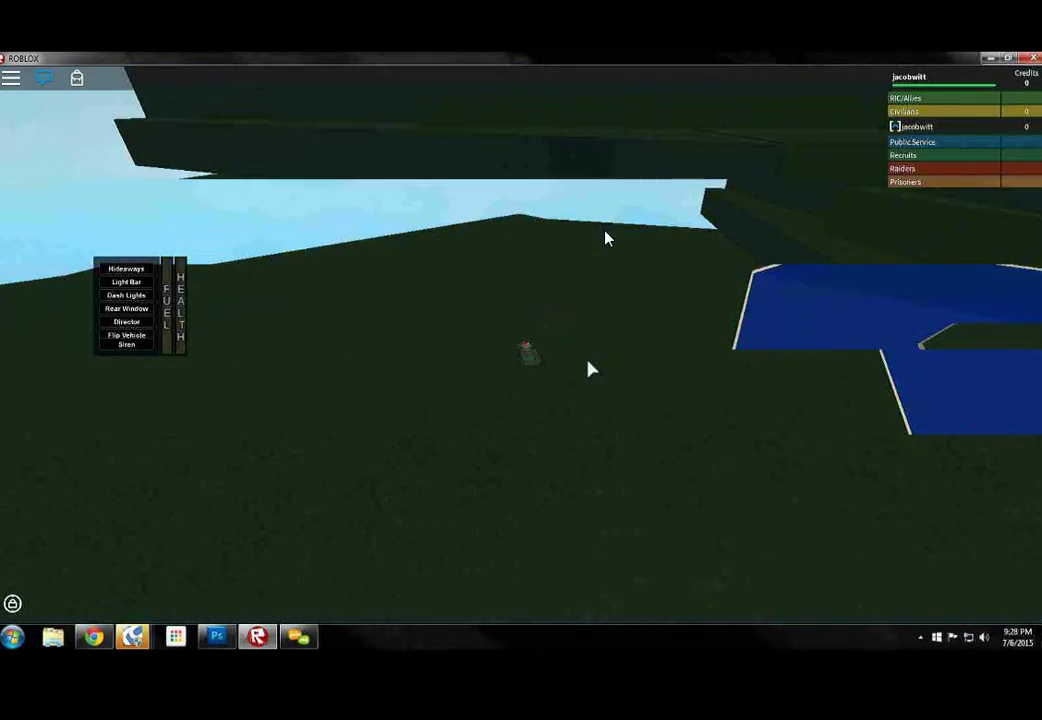
pyautogui.scroll(4, 588, 370)
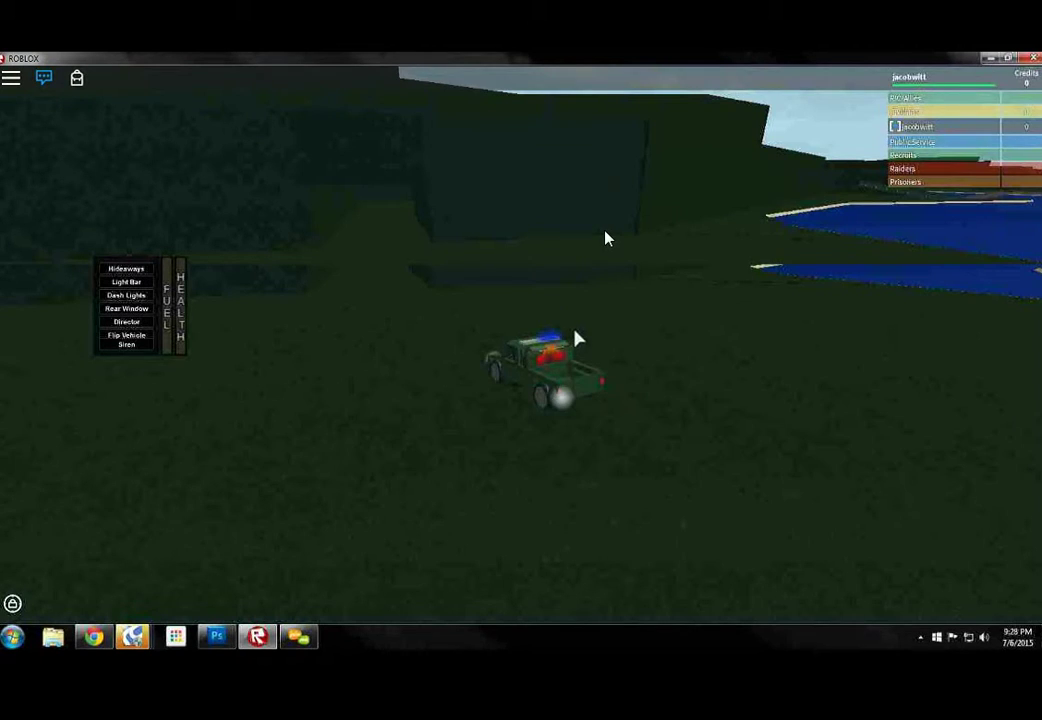
pyautogui.scroll(2, 606, 238)
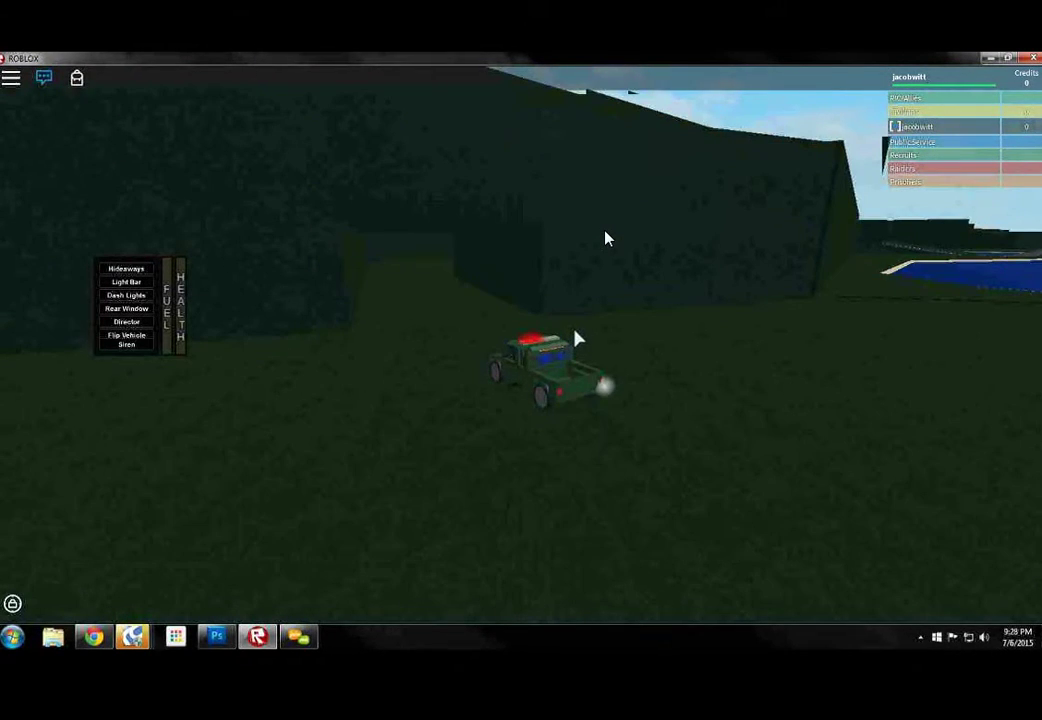
# Drive through the wall opening into the tunnel and turn the jeep around
pyautogui.press('w')
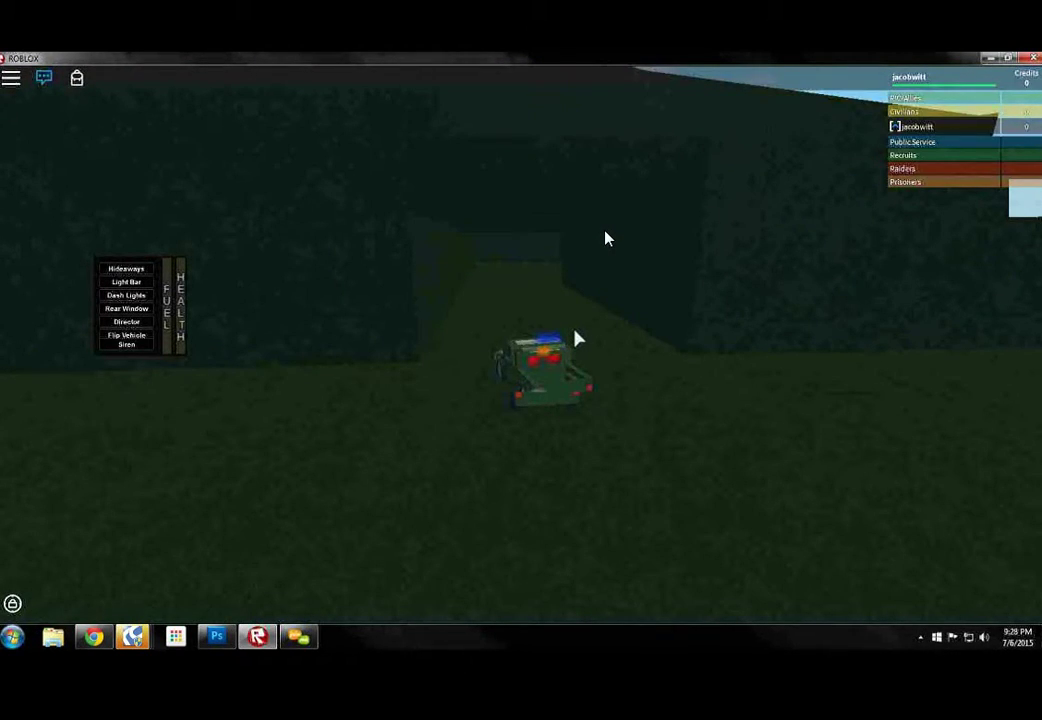
pyautogui.press('w')
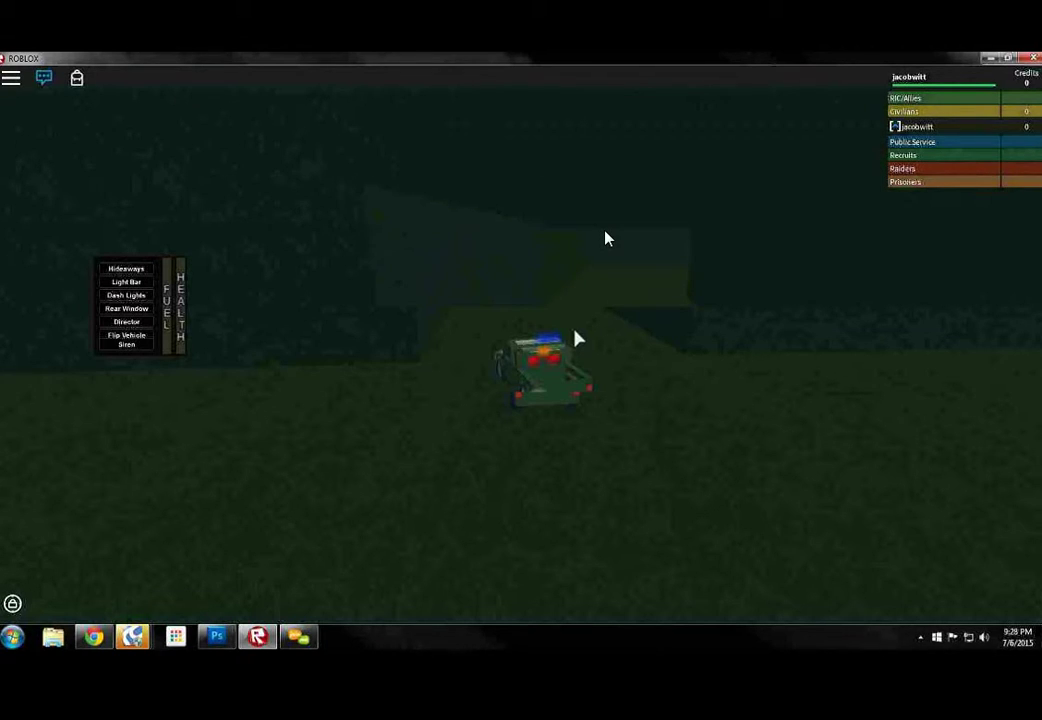
pyautogui.press('w')
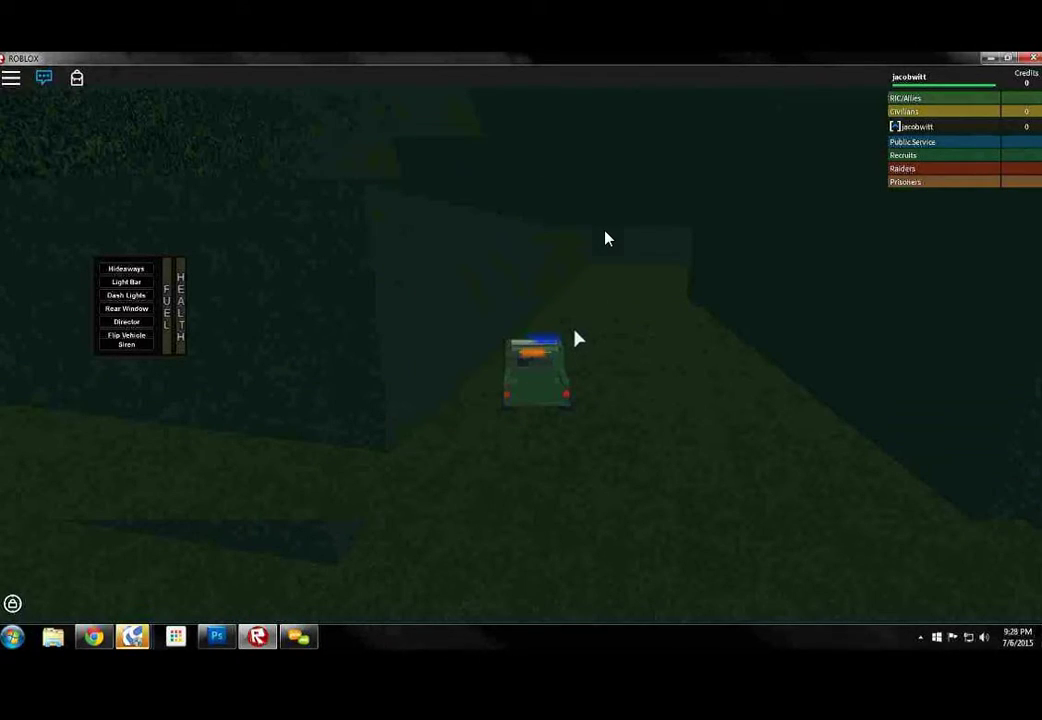
pyautogui.press('w')
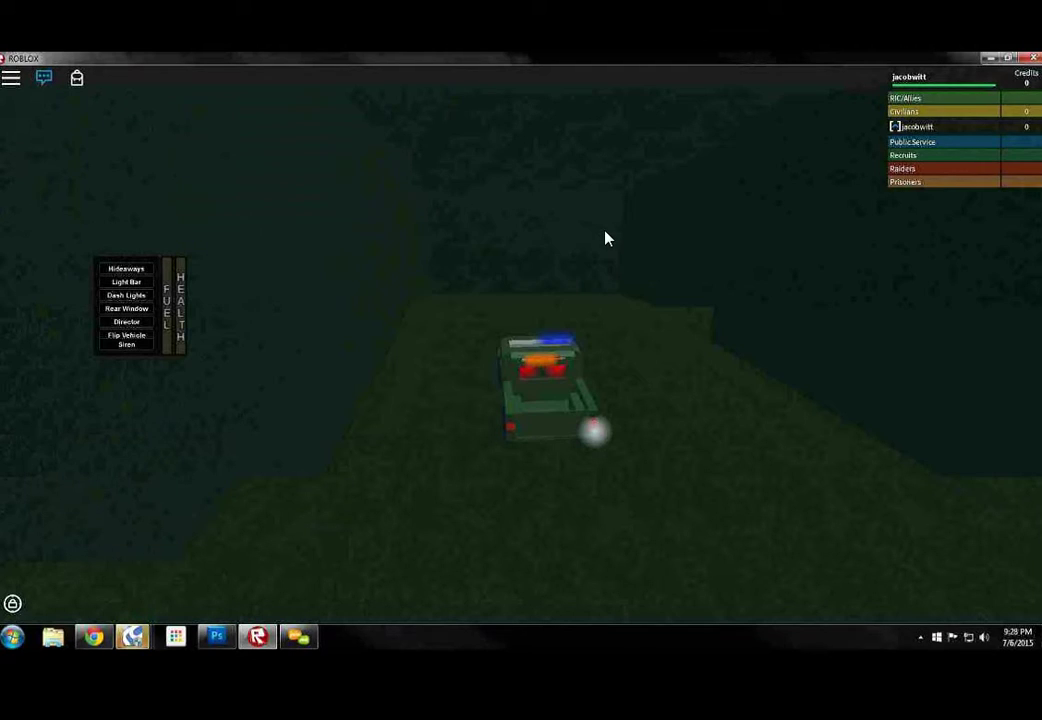
pyautogui.press('w')
pyautogui.press('w')
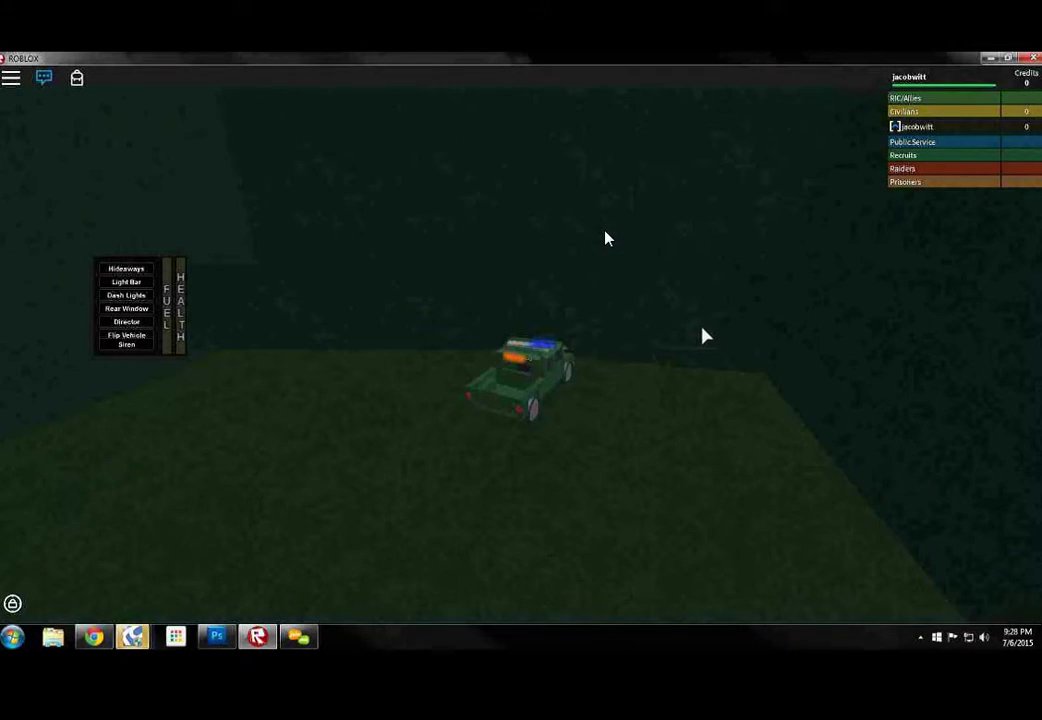
pyautogui.press('w')
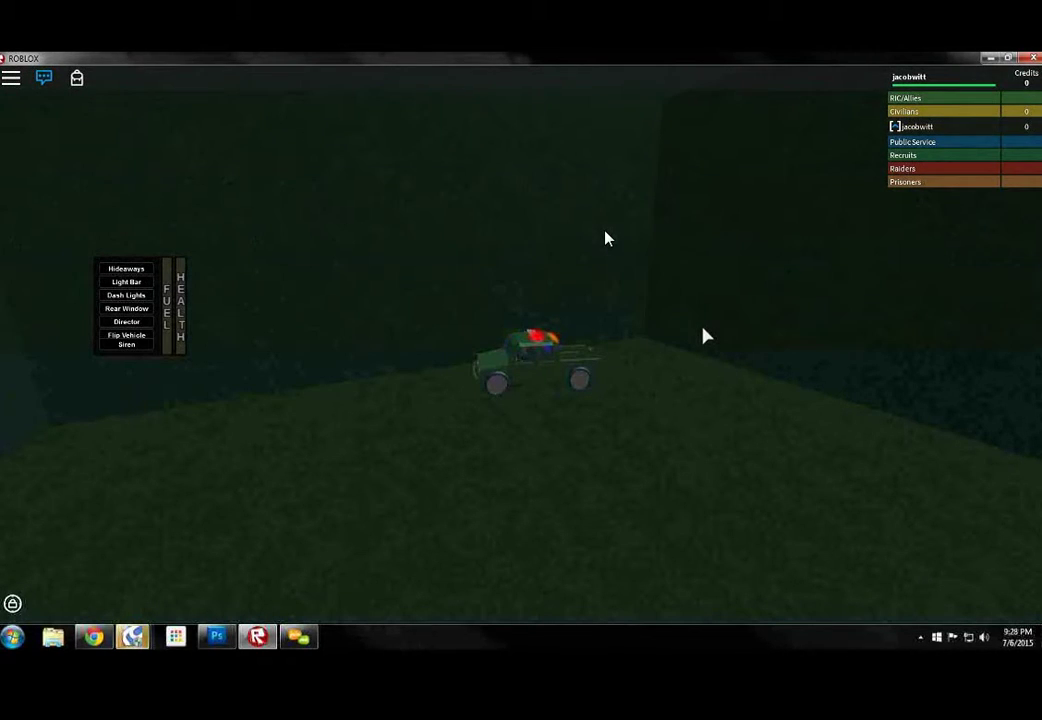
pyautogui.press('w')
pyautogui.press('w')
pyautogui.press('w')
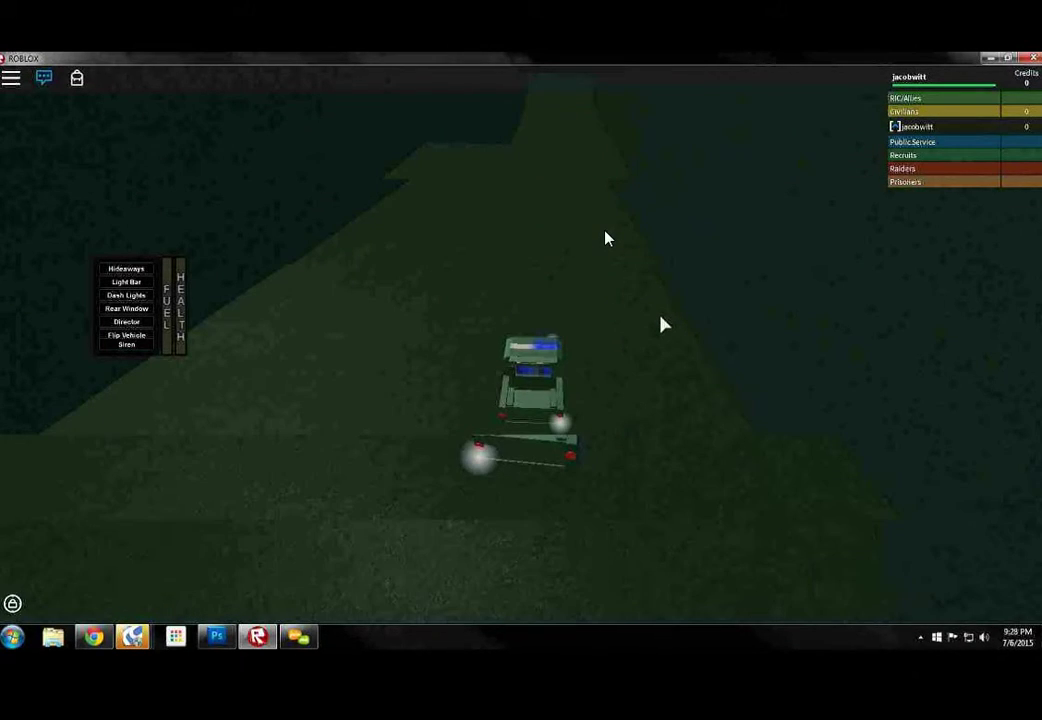
# Get out to look around the jeep, then swing it back toward the field
pyautogui.press('space')
pyautogui.scroll(3, 606, 238)
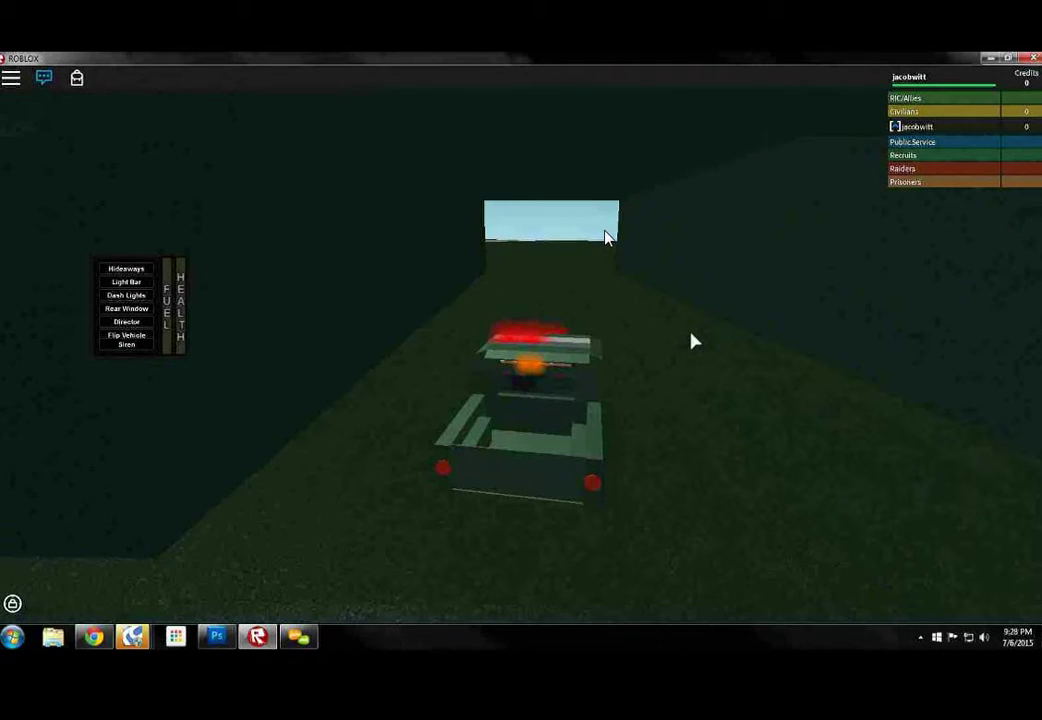
pyautogui.press('a')
pyautogui.press('w')
pyautogui.scroll(-3, 745, 400)
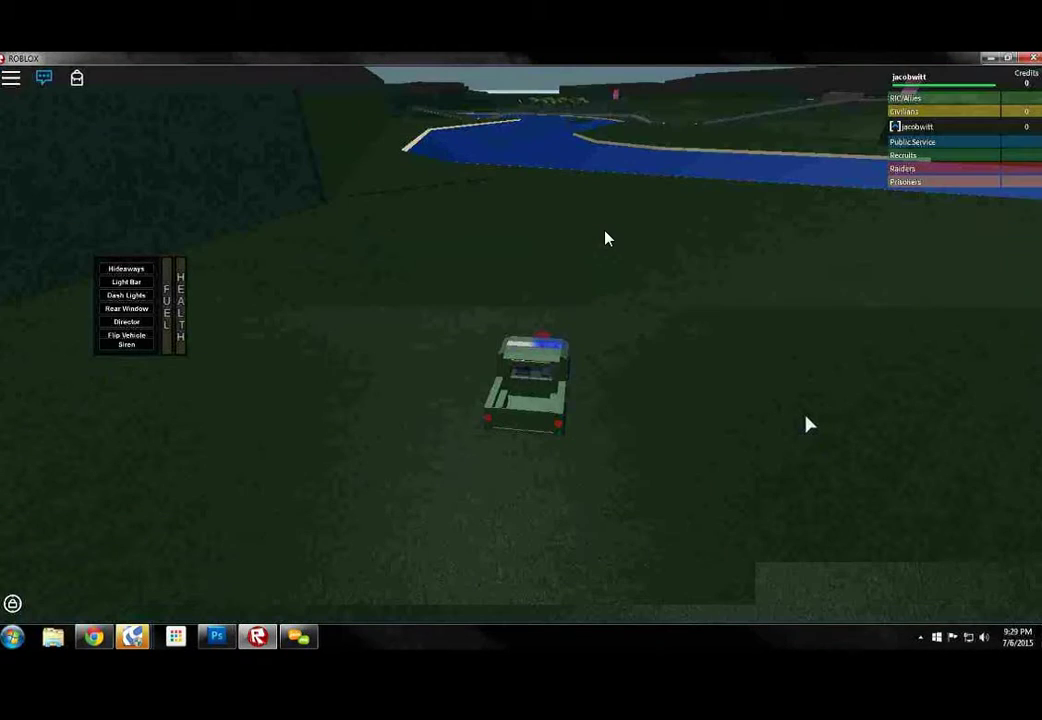
pyautogui.press('a')
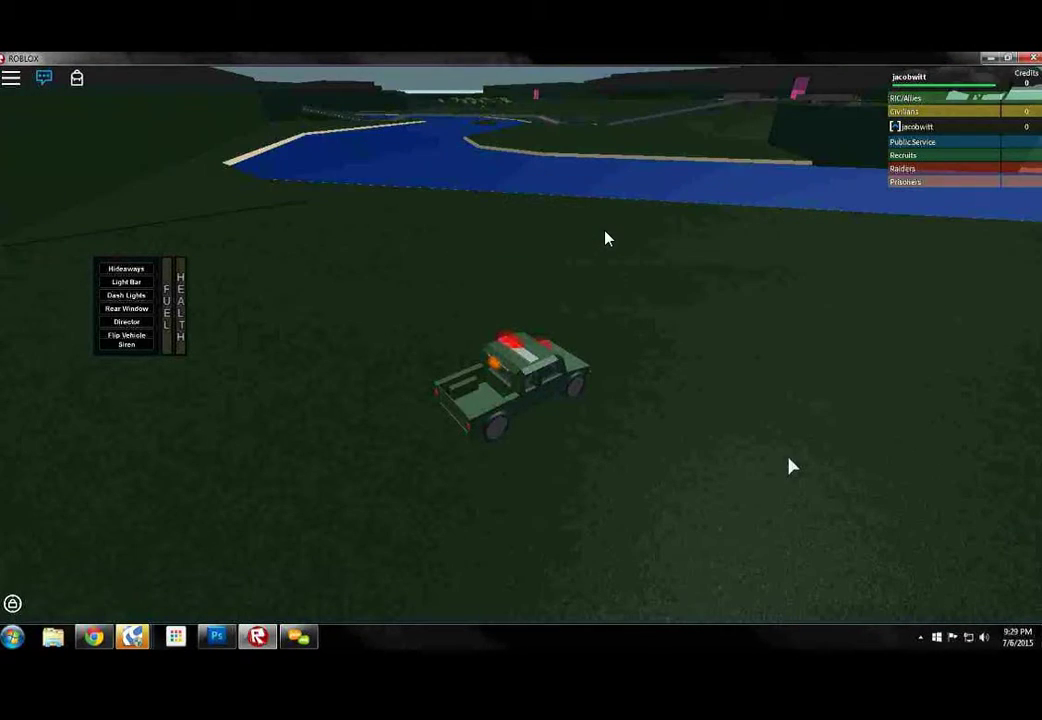
pyautogui.press('s')
pyautogui.moveTo(791, 466); pyautogui.dragTo(798, 352)
# Cross the river and grass, then turn onto the paved road and bridge
pyautogui.press('w')
pyautogui.press('w')
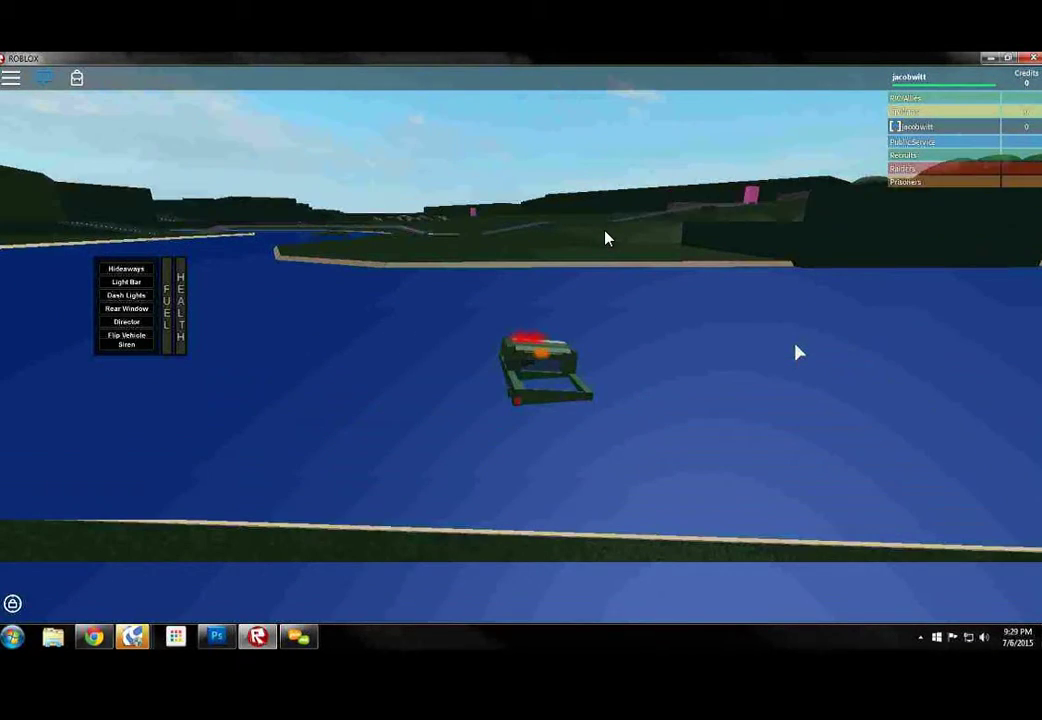
pyautogui.press('w')
pyautogui.press('w')
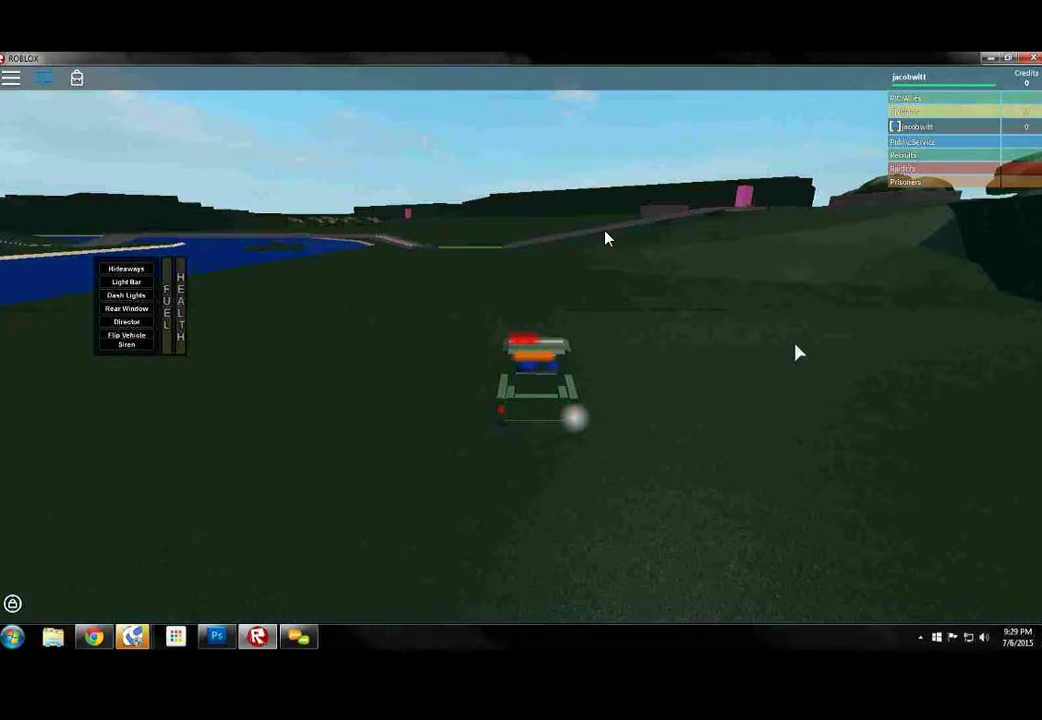
pyautogui.press('w')
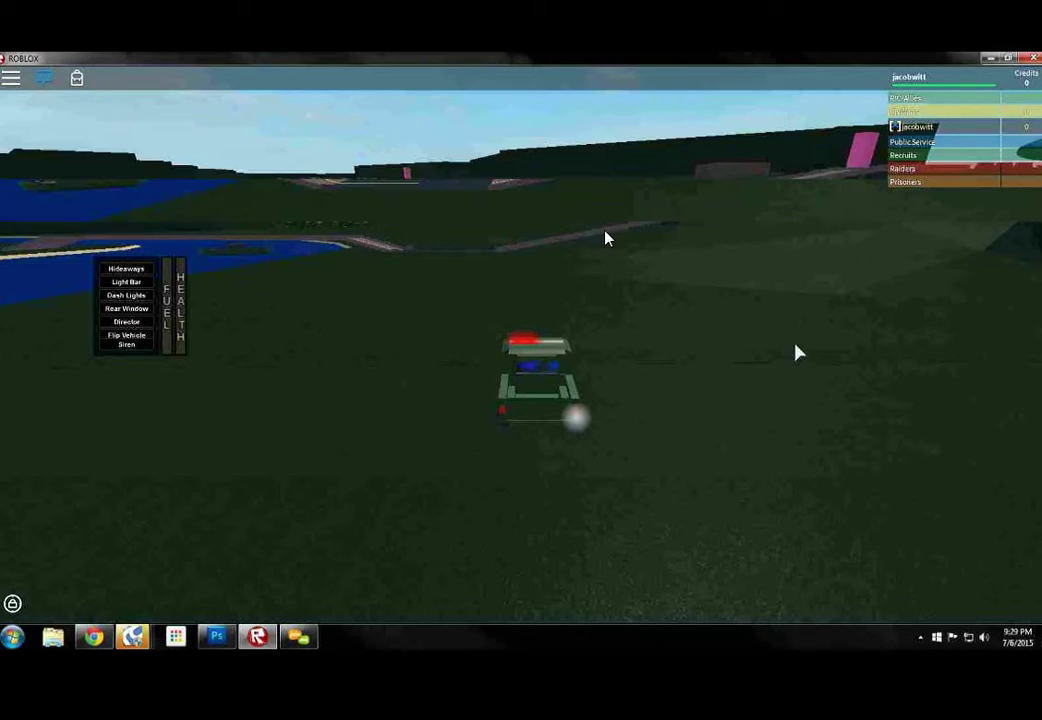
pyautogui.press('w')
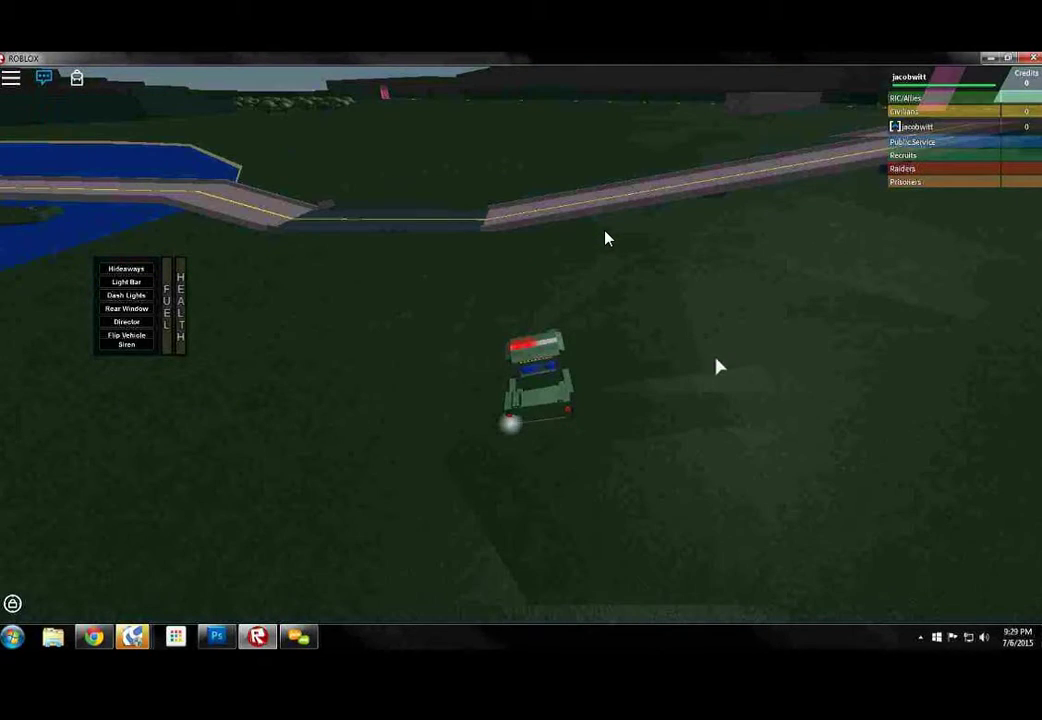
pyautogui.press('d')
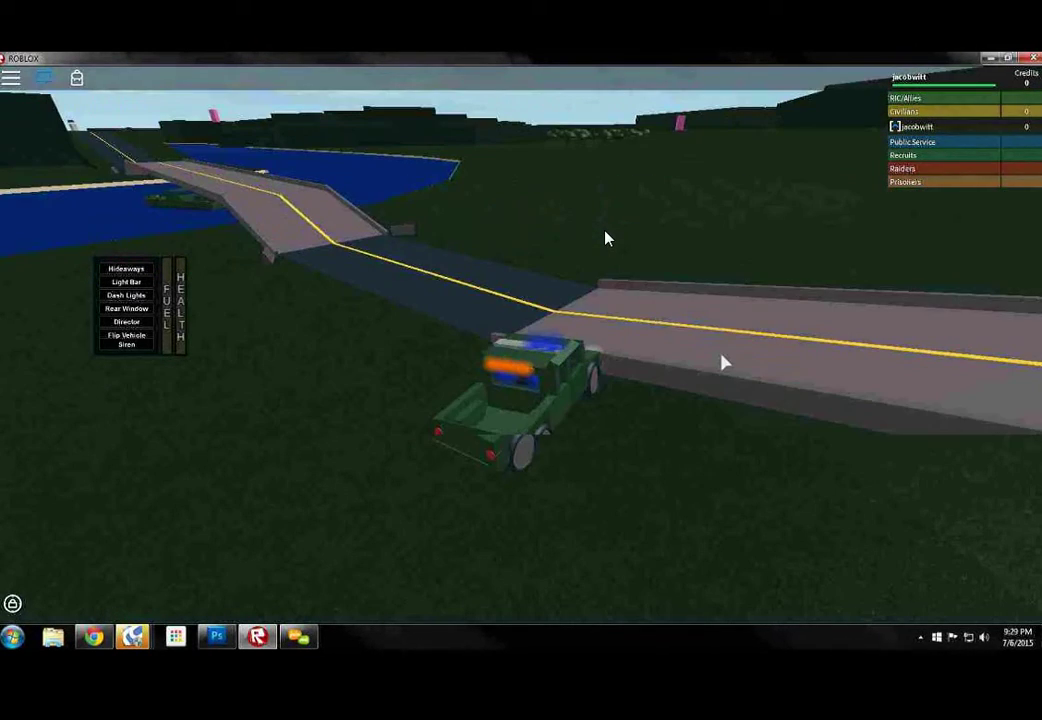
pyautogui.press('w')
pyautogui.press('w')
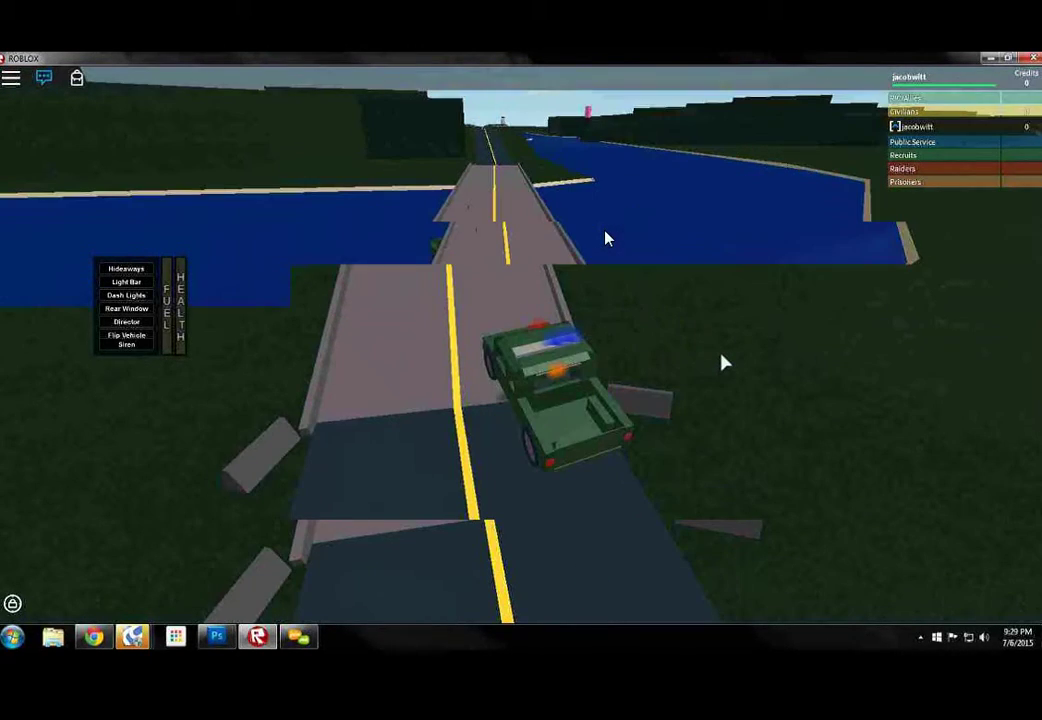
pyautogui.press('w')
pyautogui.press('w')
pyautogui.press('w')
pyautogui.press('w')
pyautogui.press('w')
pyautogui.press('w')
pyautogui.press('w')
pyautogui.press('w')
pyautogui.press('w')
# Steer the jeep through the bends of the riverside road
pyautogui.press('w')
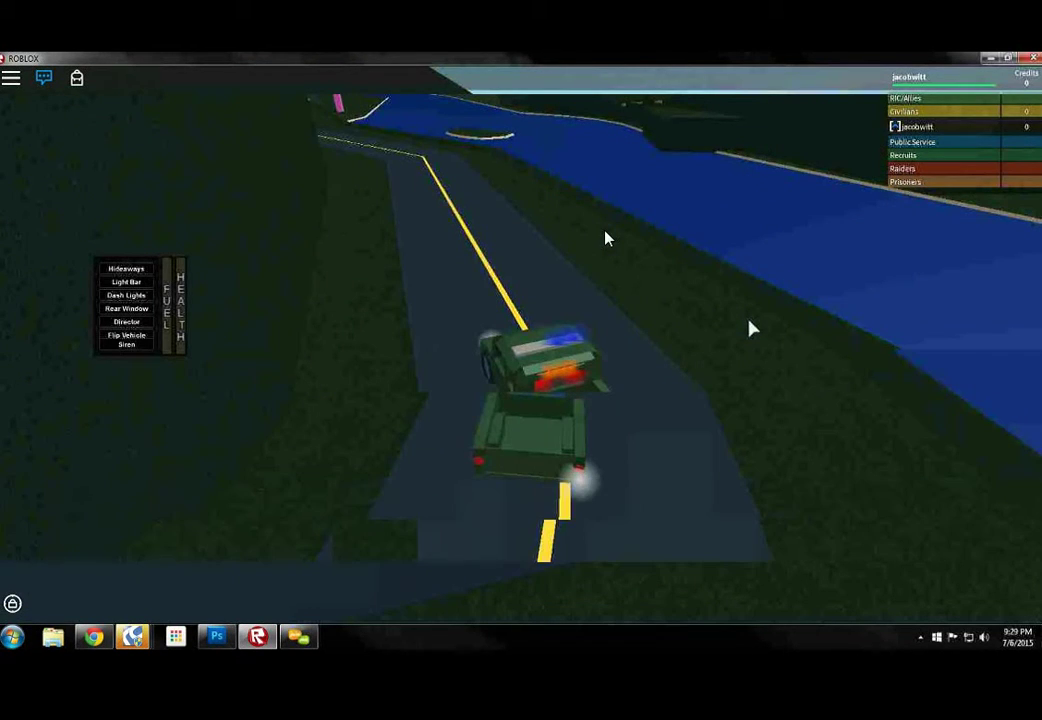
pyautogui.press('w')
pyautogui.press('w')
pyautogui.press('w')
pyautogui.press('w')
pyautogui.press('w')
pyautogui.press('w')
pyautogui.press('w')
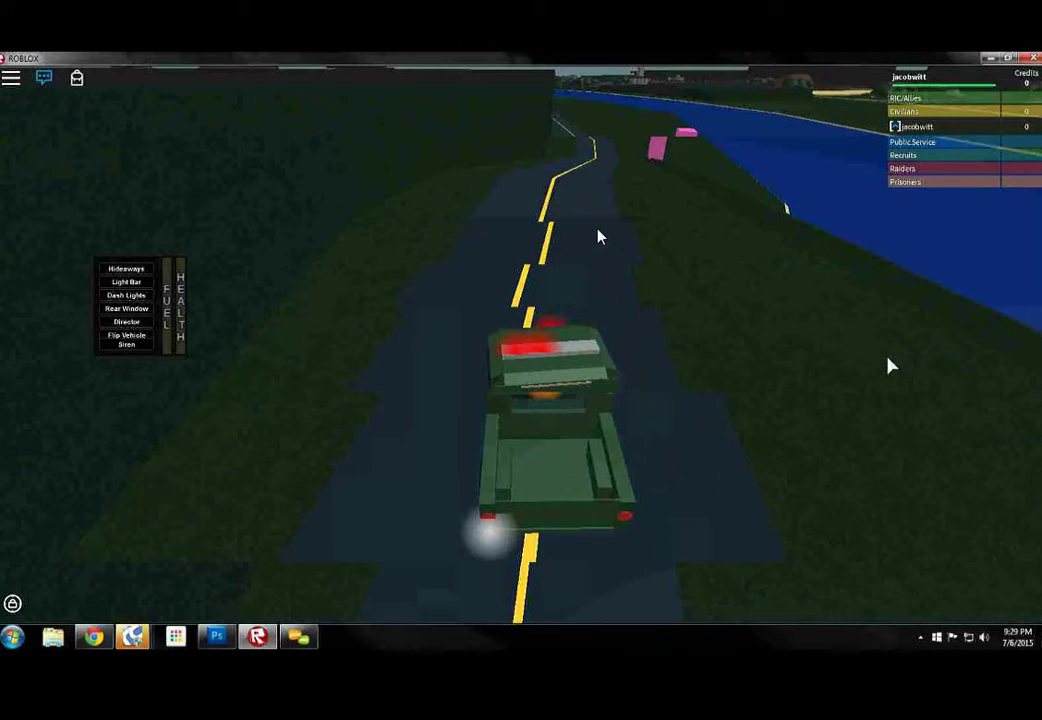
pyautogui.press('w')
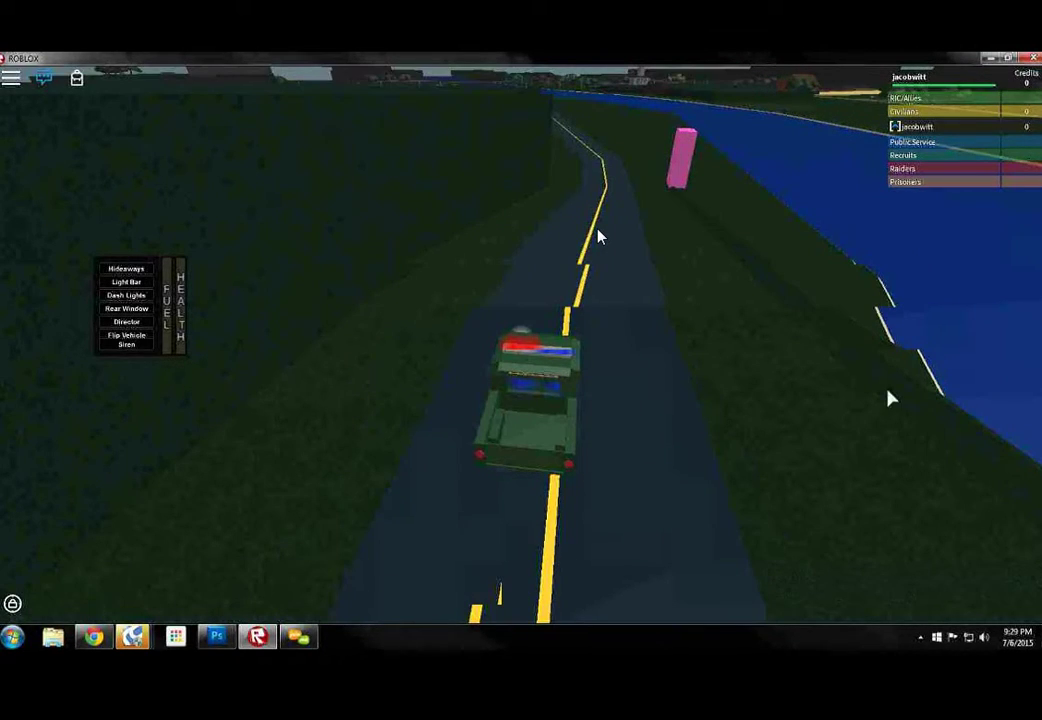
pyautogui.press('w')
pyautogui.press('w')
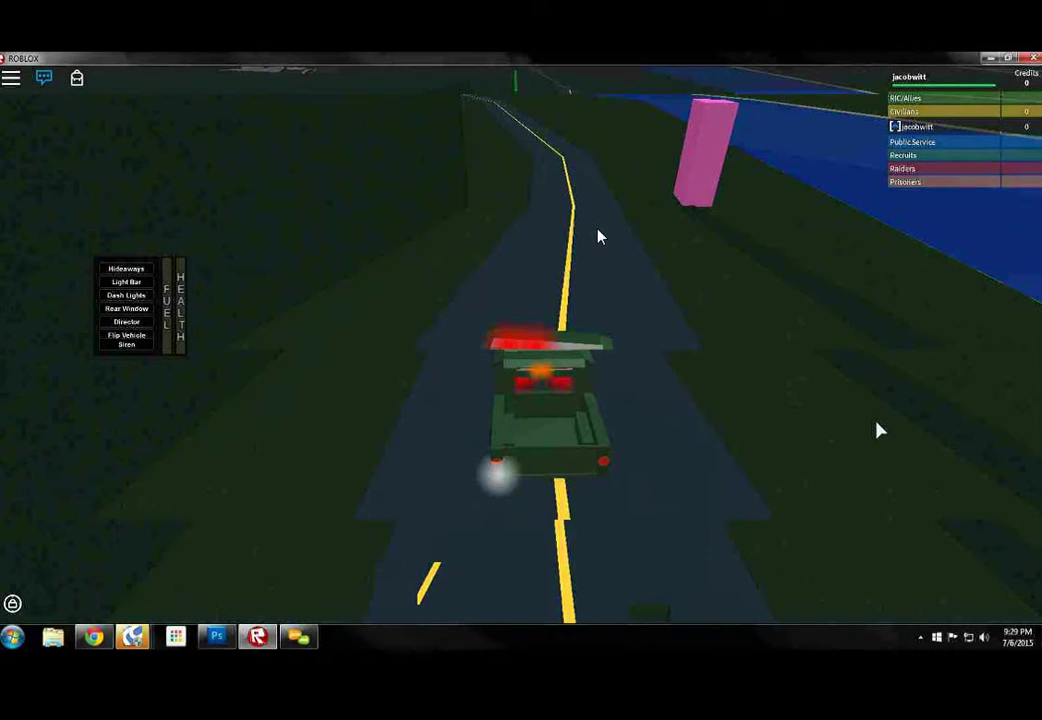
pyautogui.press('w')
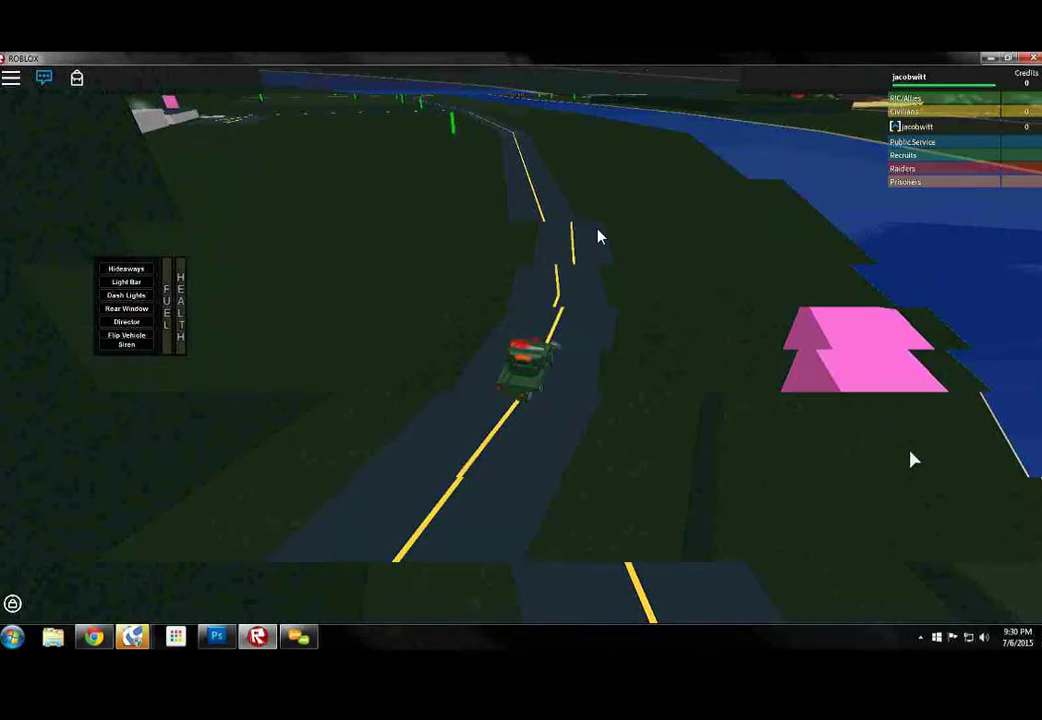
pyautogui.press('w')
pyautogui.press('w')
pyautogui.press('w')
pyautogui.press('w')
pyautogui.press('w')
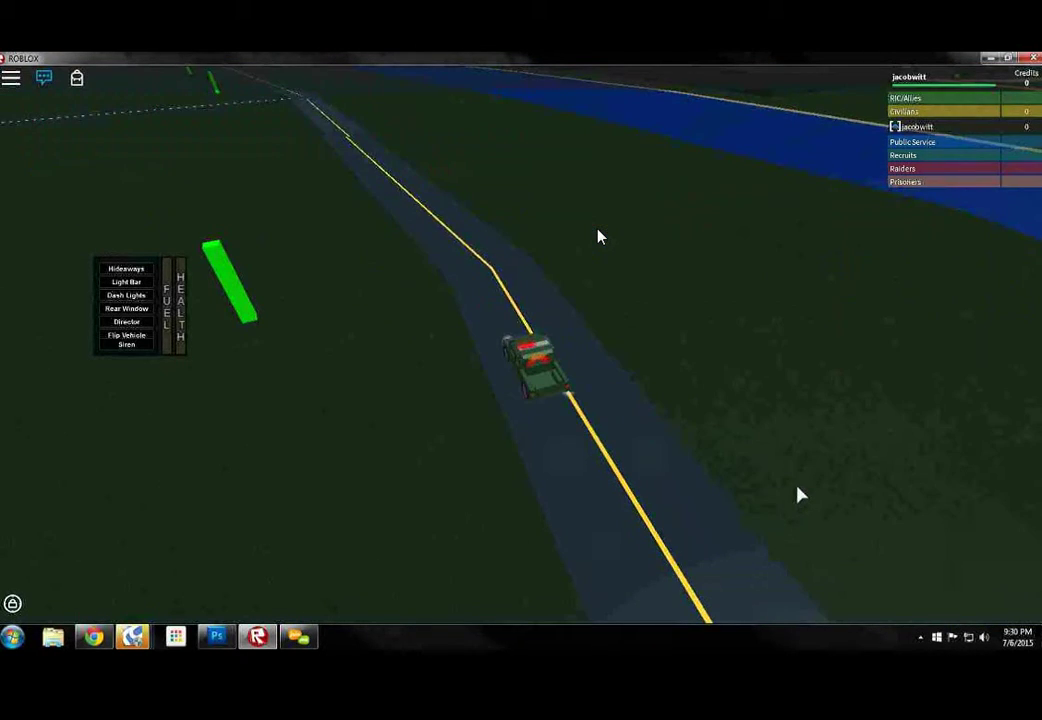
pyautogui.press('w')
pyautogui.press('w')
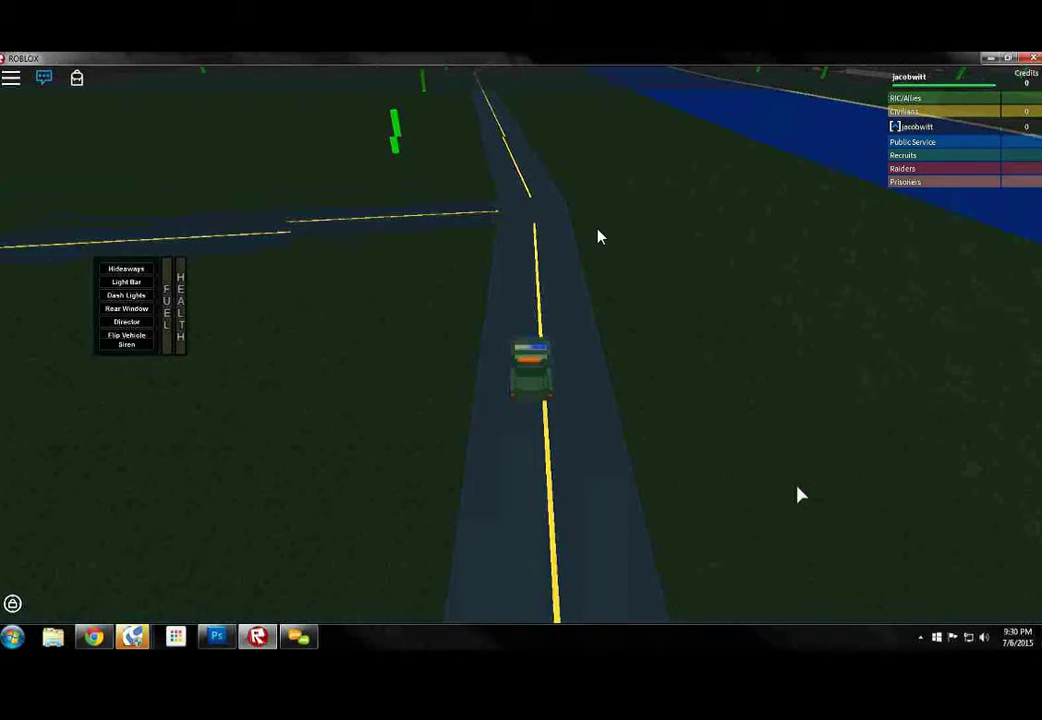
# Drive straight past the crossroad and follow the curve past the green markers
pyautogui.press('w')
pyautogui.press('w')
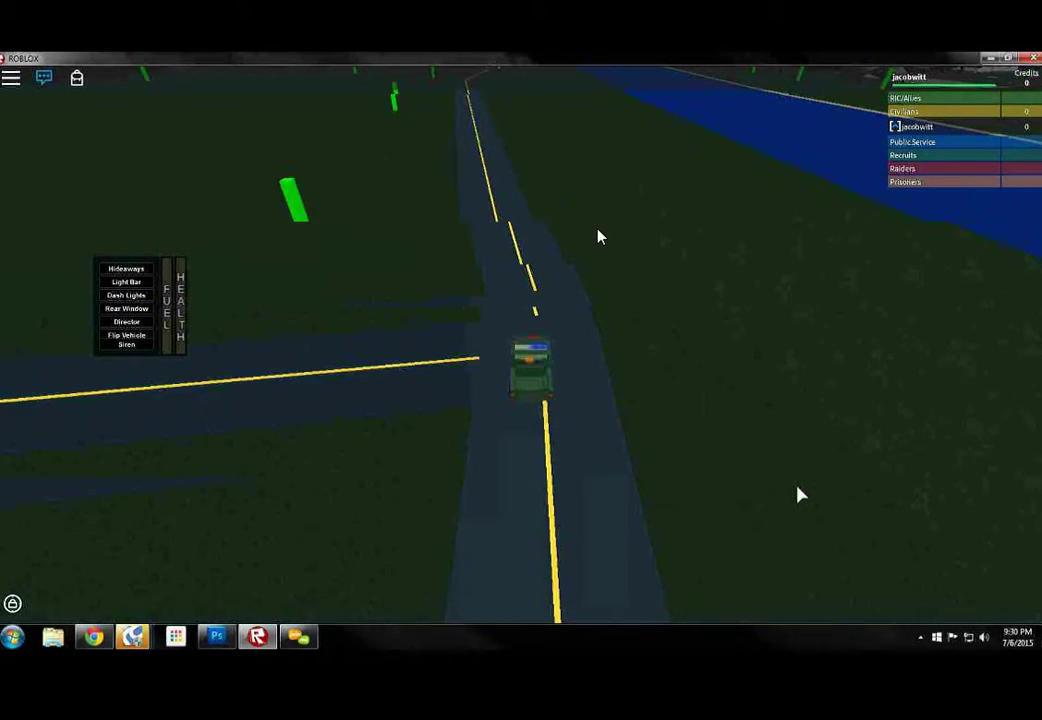
pyautogui.press('w')
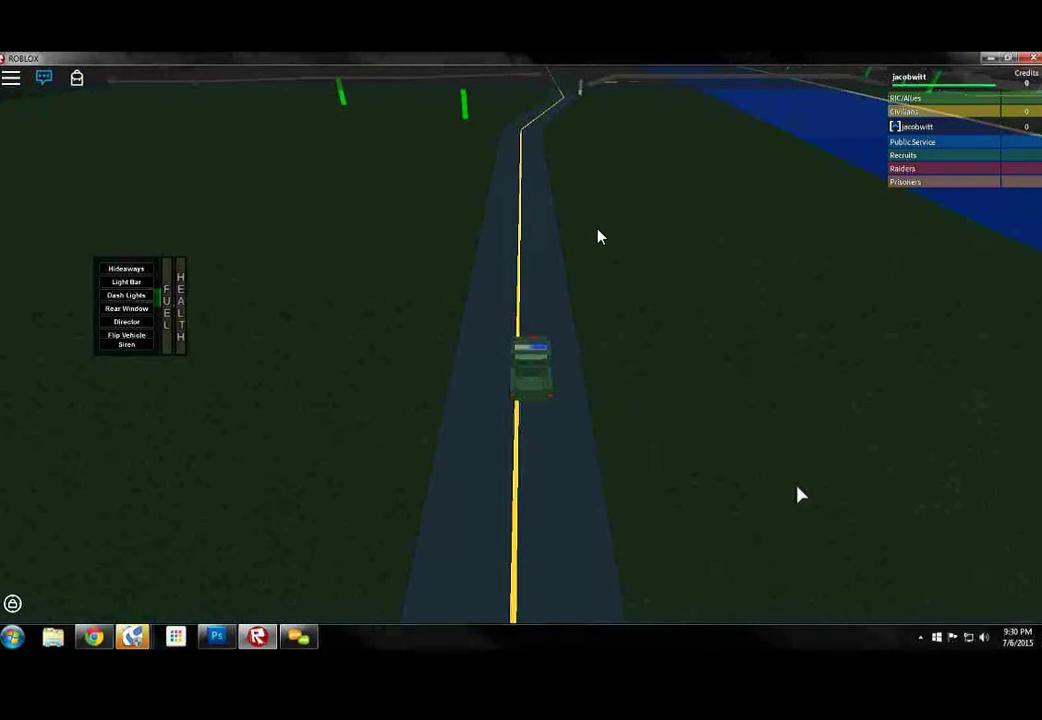
pyautogui.press('w')
pyautogui.press('w')
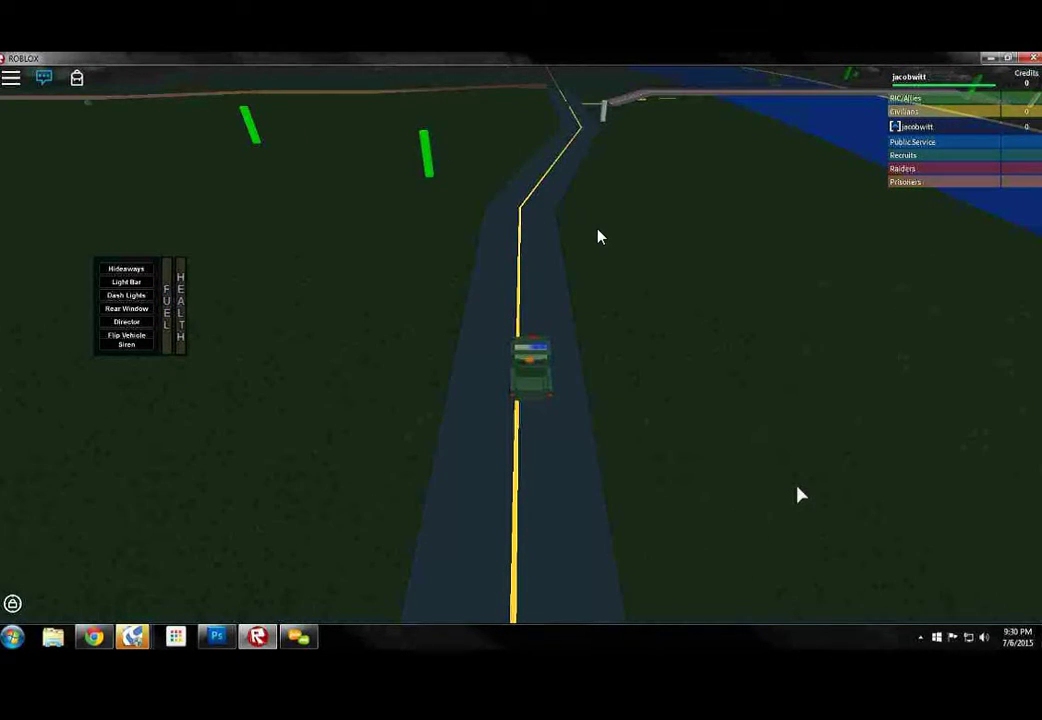
pyautogui.press('w')
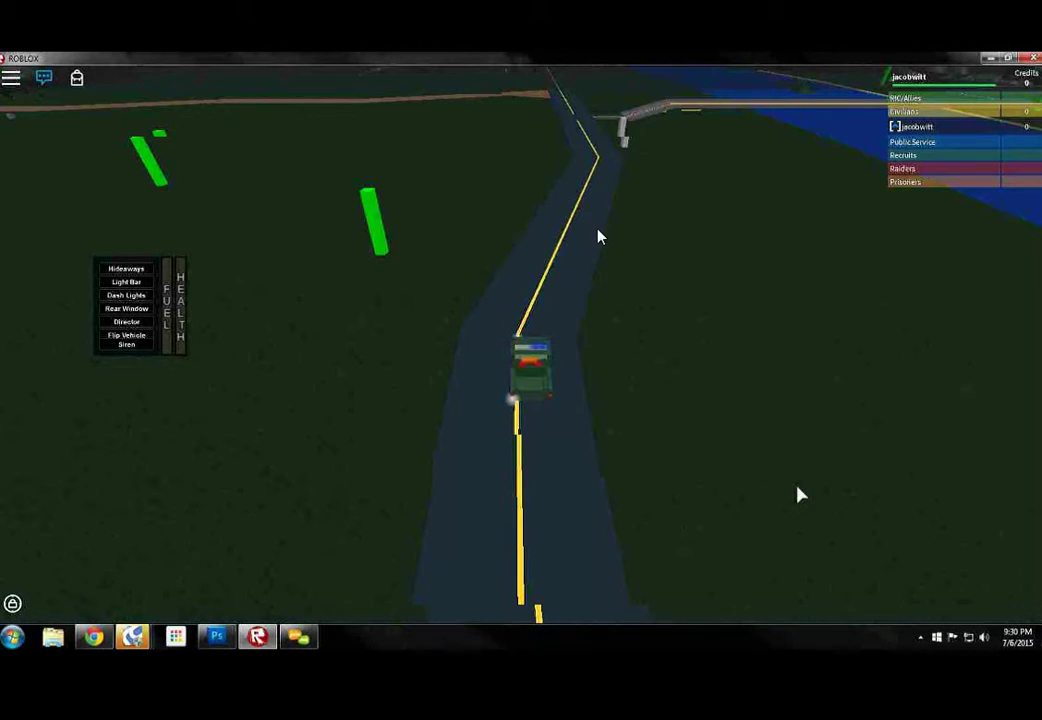
pyautogui.press('w')
pyautogui.press('w')
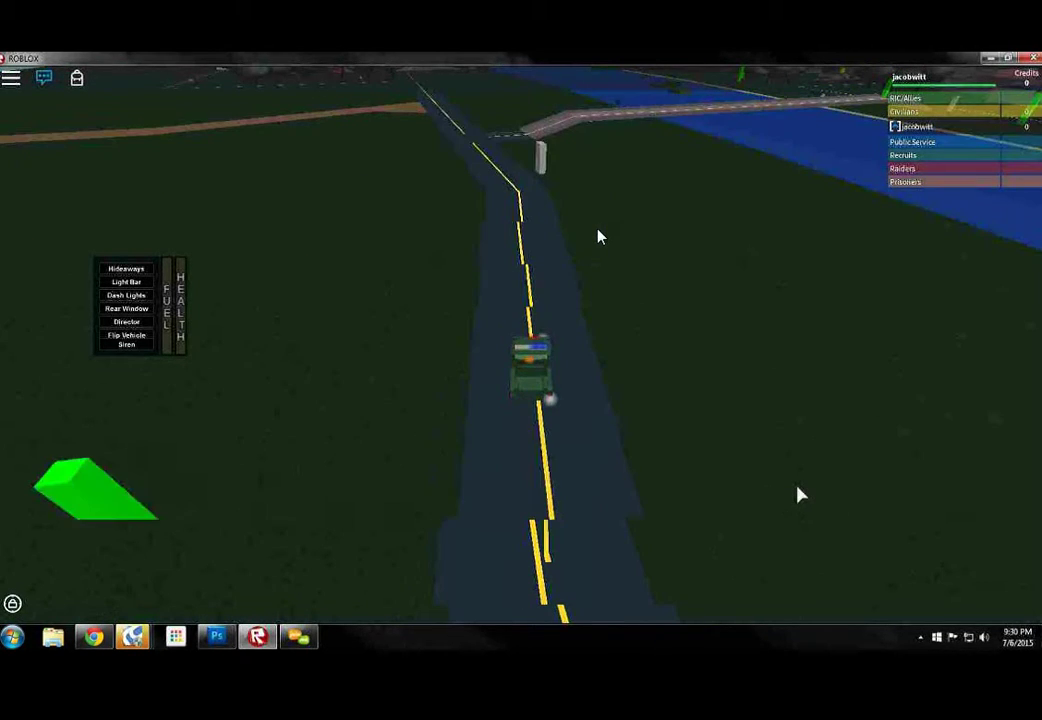
pyautogui.press('w')
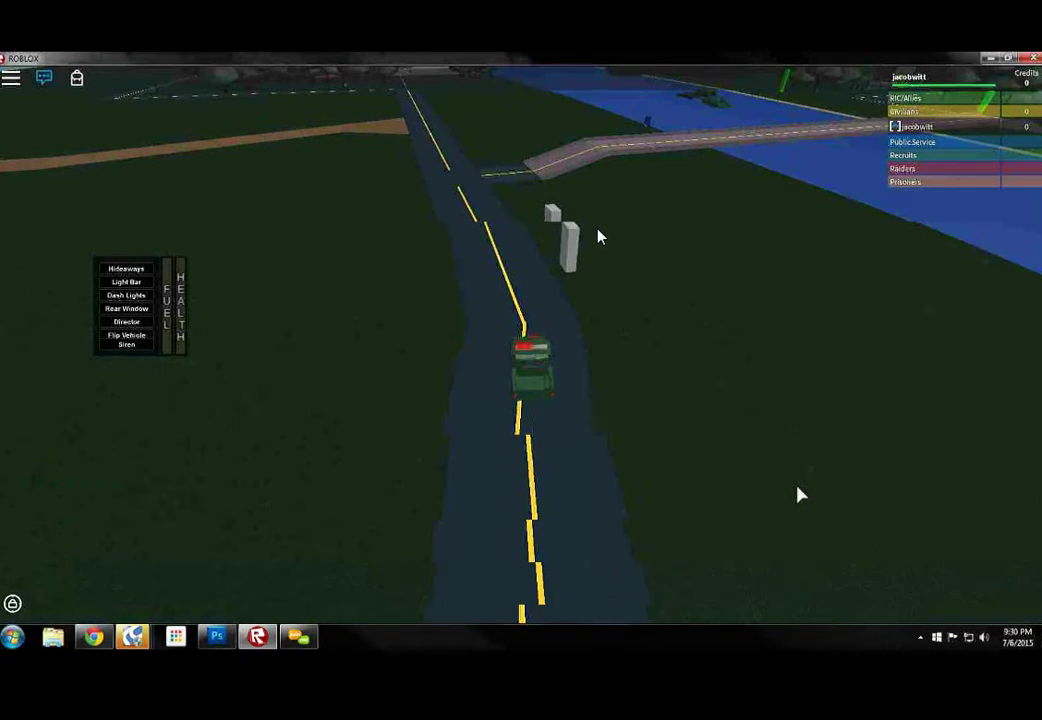
pyautogui.press('w')
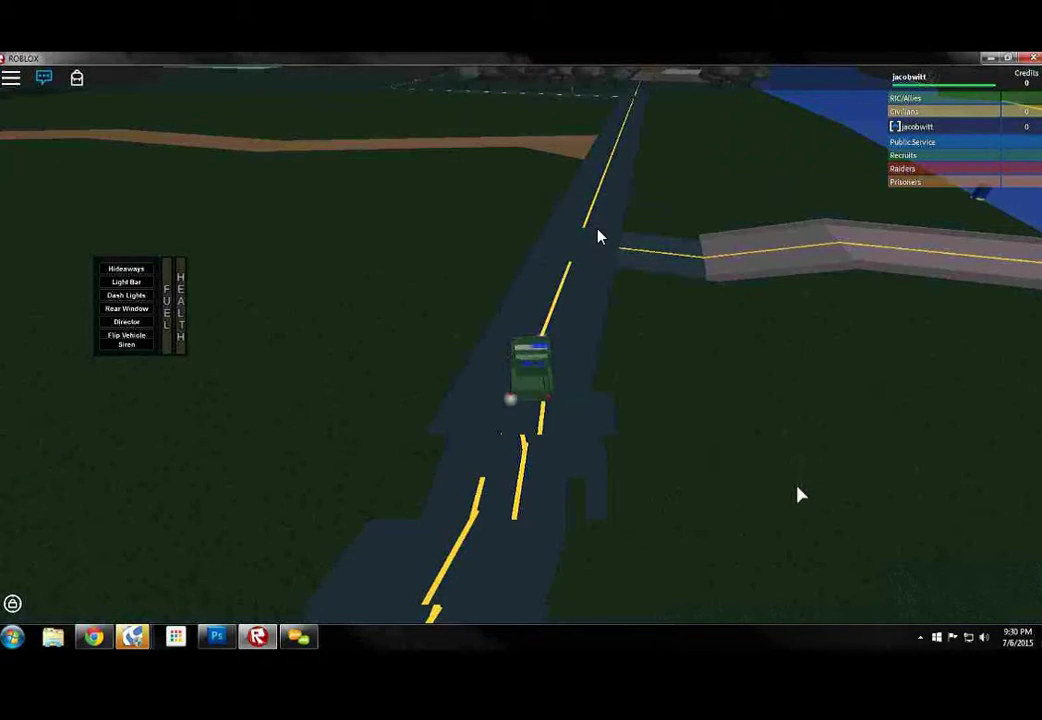
# Continue past the side paths and sand path toward the tree line
pyautogui.press('w')
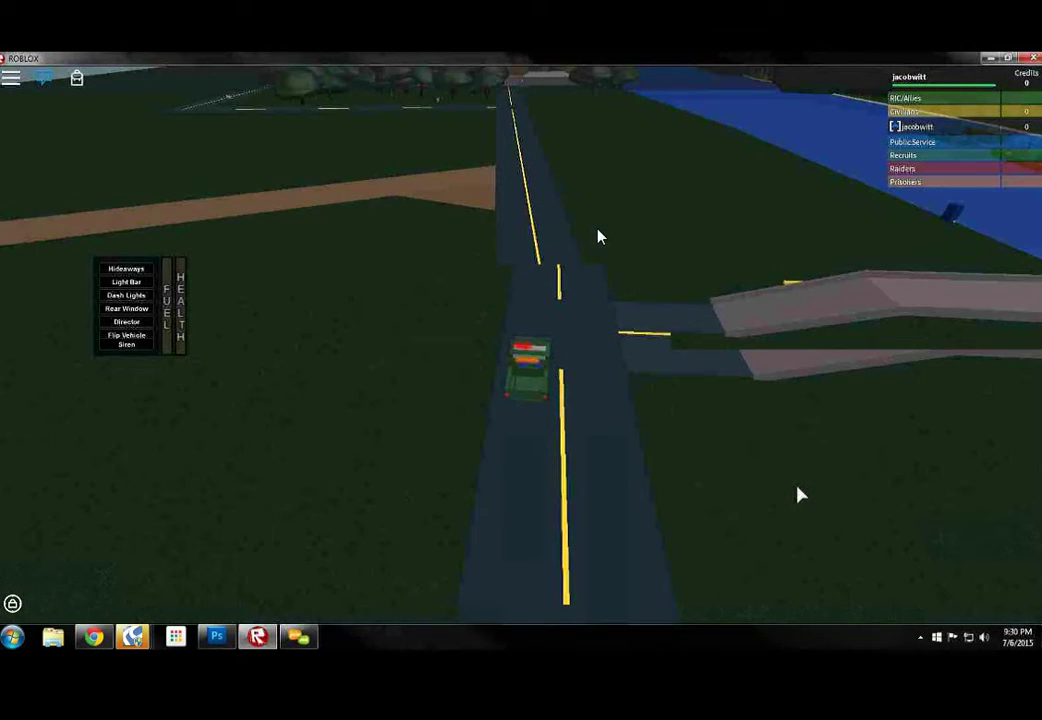
pyautogui.press('w')
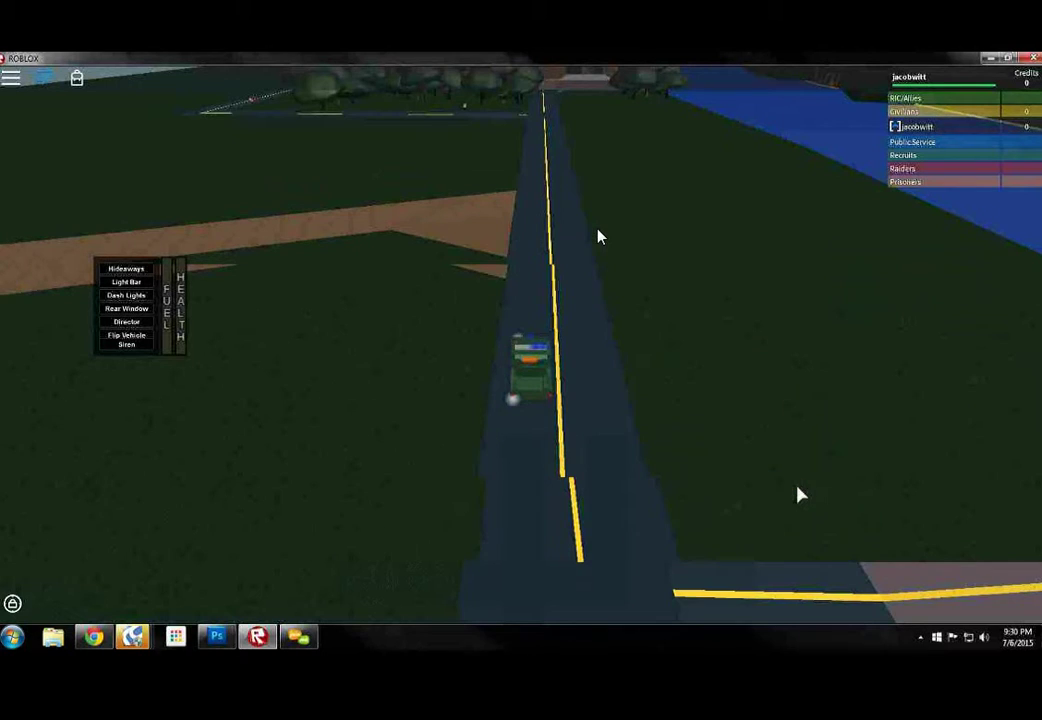
pyautogui.press('w')
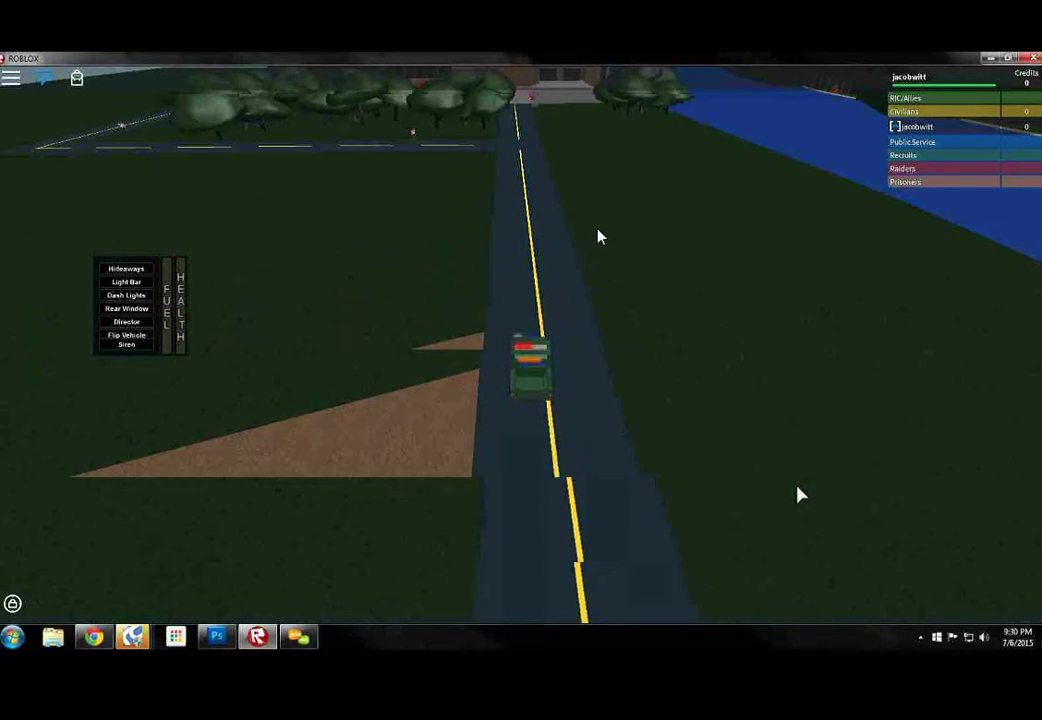
pyautogui.press('w')
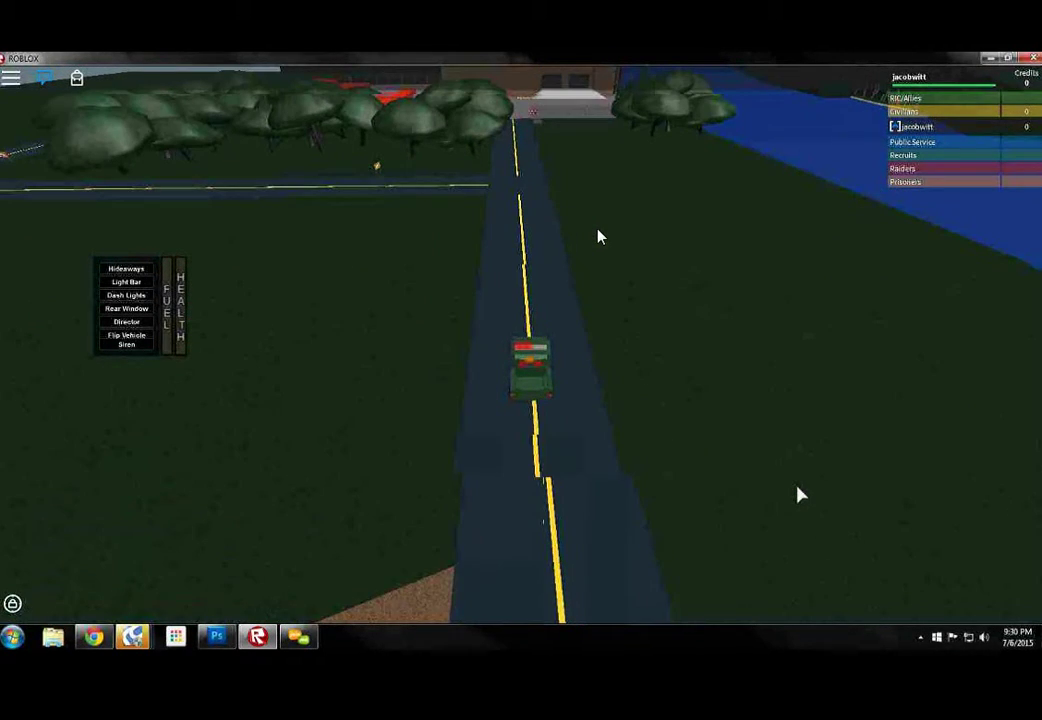
pyautogui.press('w')
# Turn right at the intersection and take the side road toward the buildings
pyautogui.press('w')
pyautogui.press('d')
pyautogui.press('w')
pyautogui.press('d')
pyautogui.press('w')
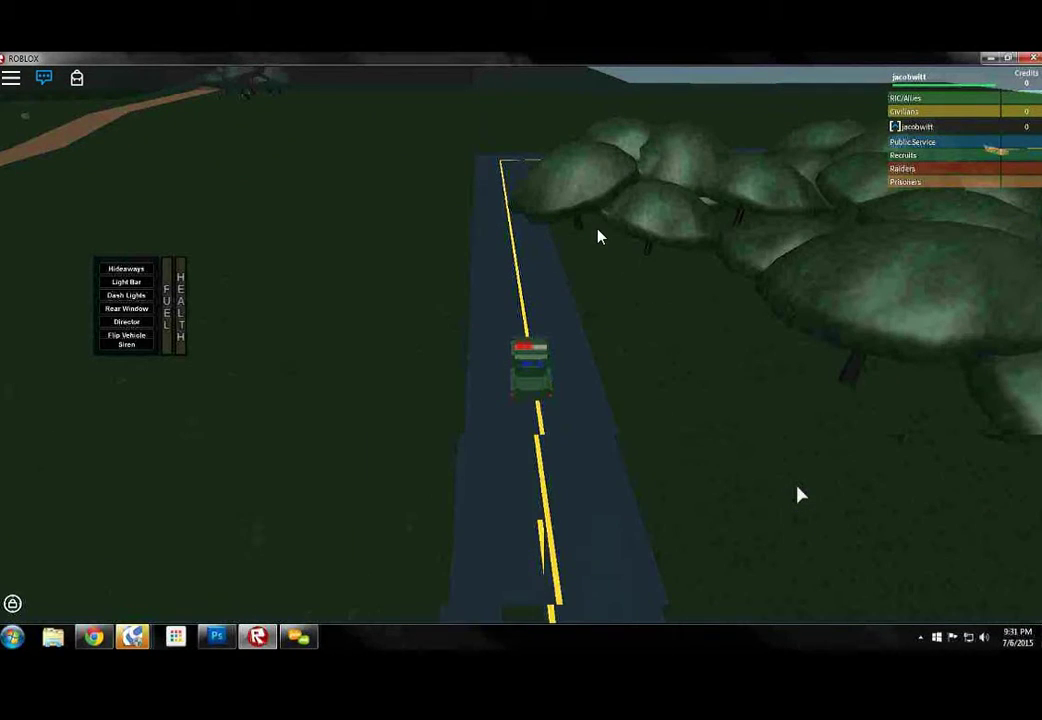
pyautogui.press('d')
pyautogui.press('w')
pyautogui.press('w')
pyautogui.press('a')
pyautogui.press('w')
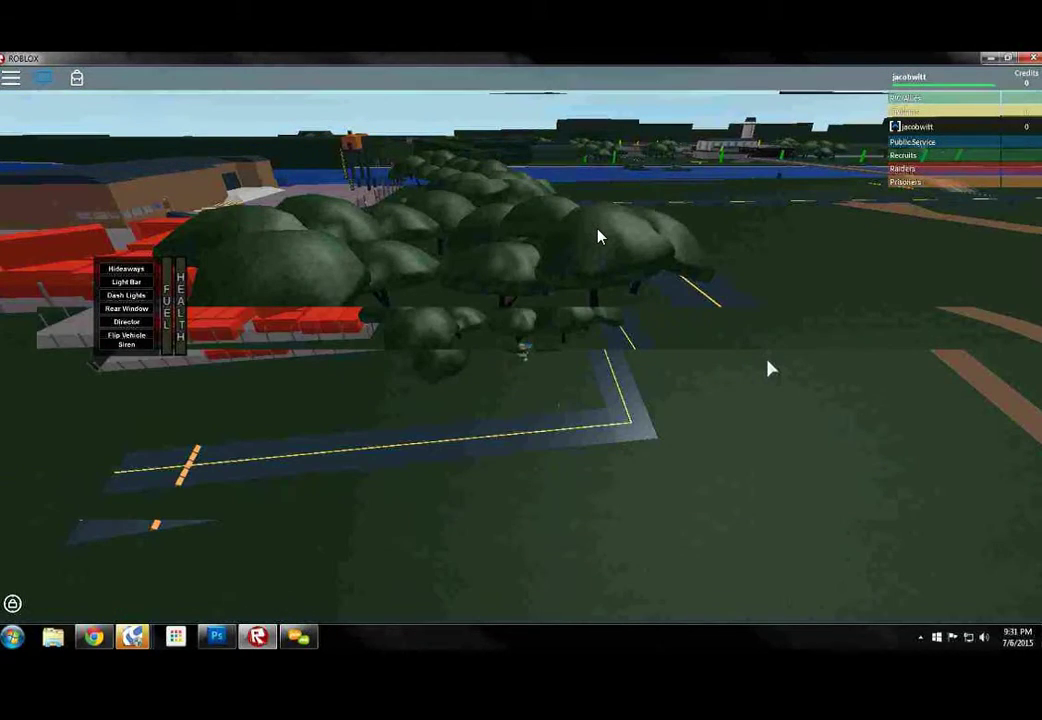
pyautogui.press('w')
# Drive past the trees and crates to the riverbank and into the water
pyautogui.press('w')
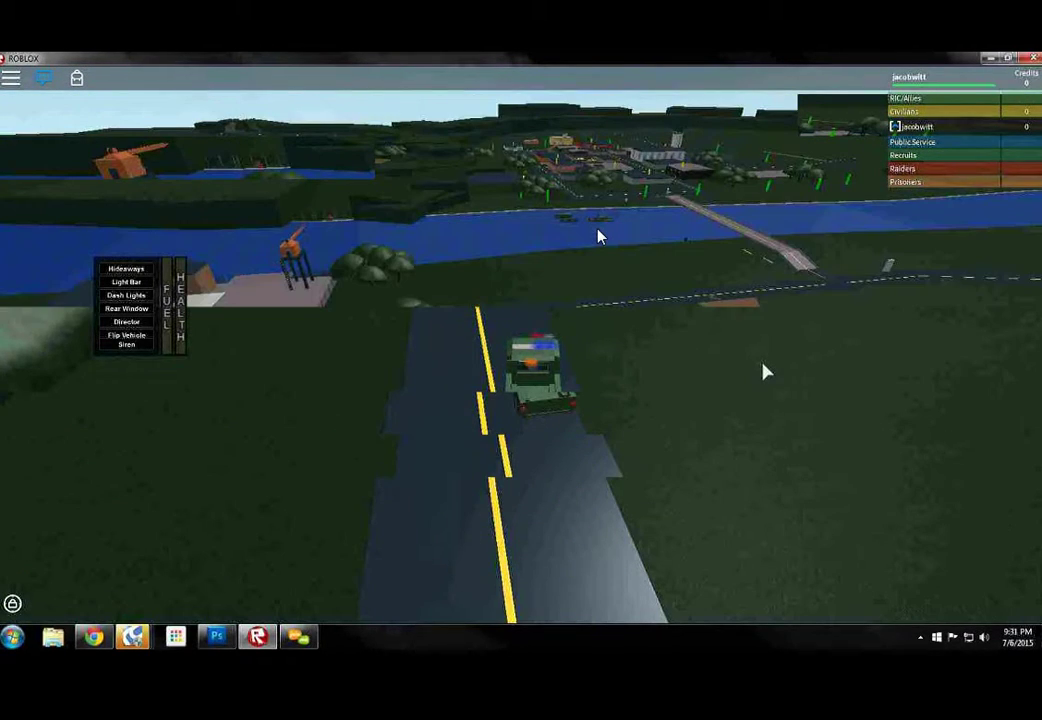
pyautogui.press('w')
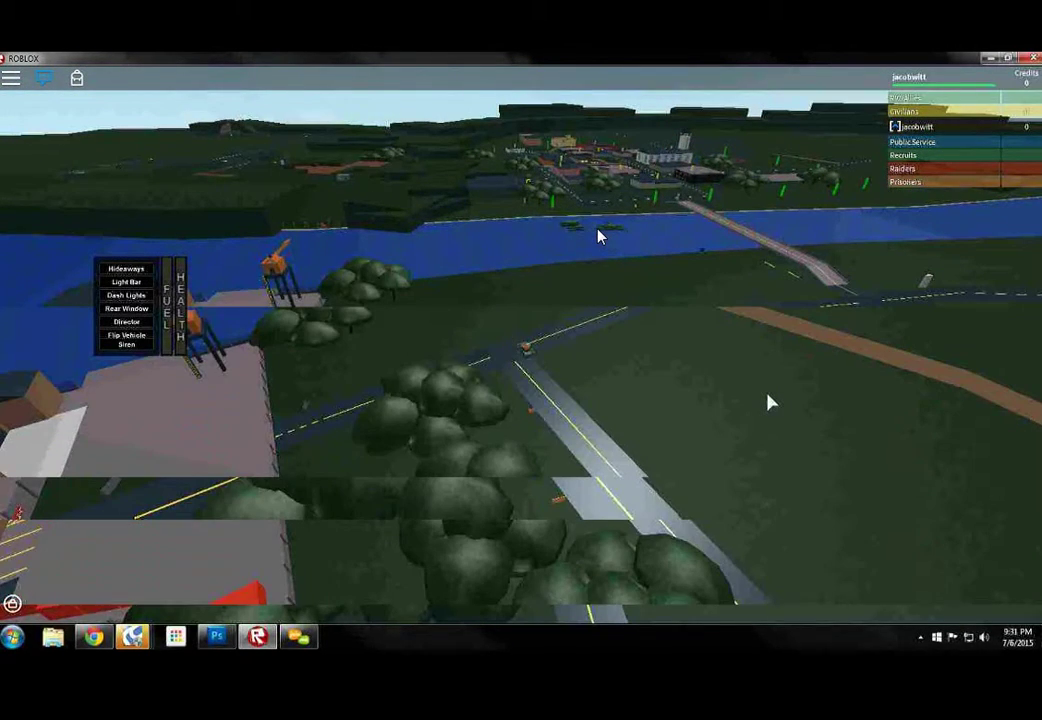
pyautogui.press('w')
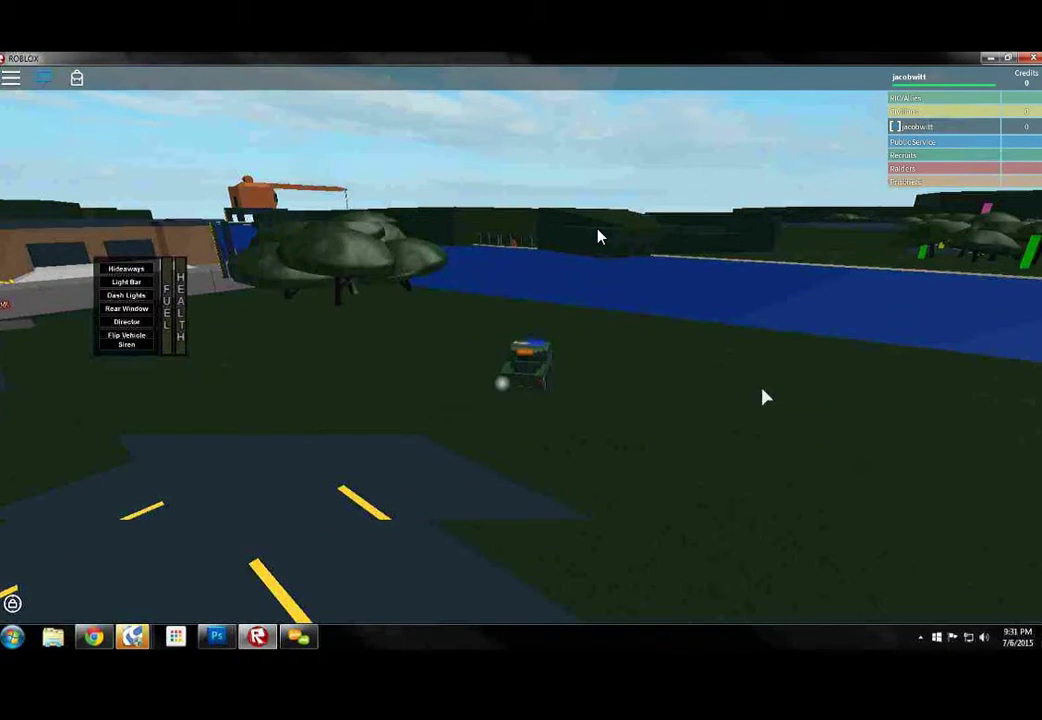
pyautogui.scroll(2, 764, 397)
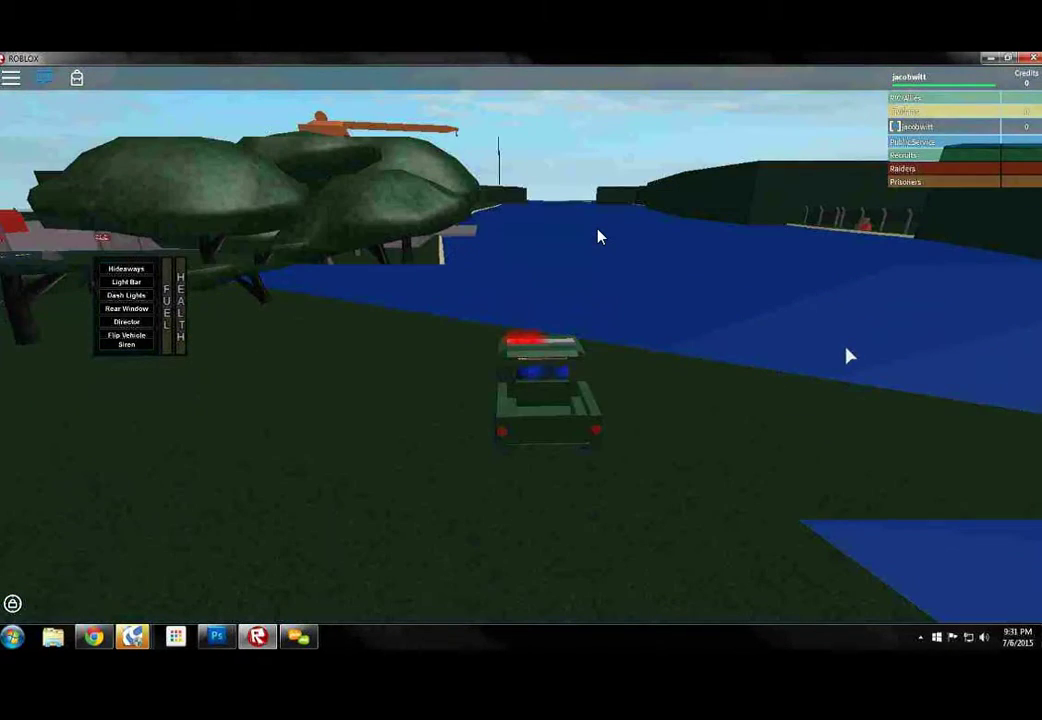
pyautogui.press('w')
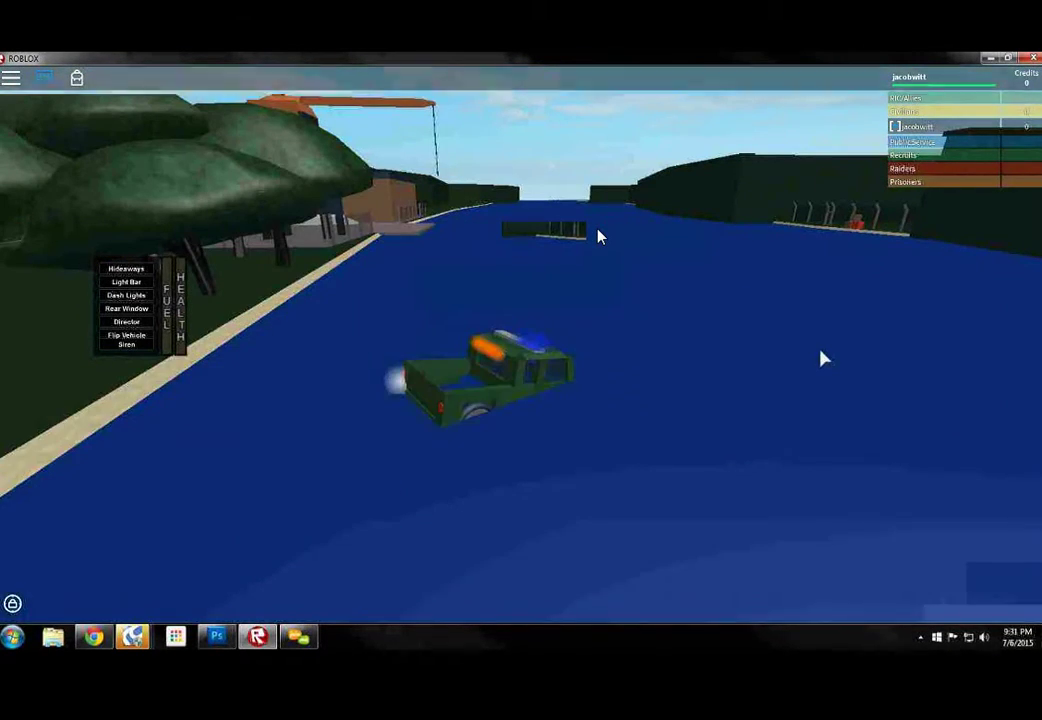
# Steer the jeep through the water past the military boats and up the far bank
pyautogui.press('w')
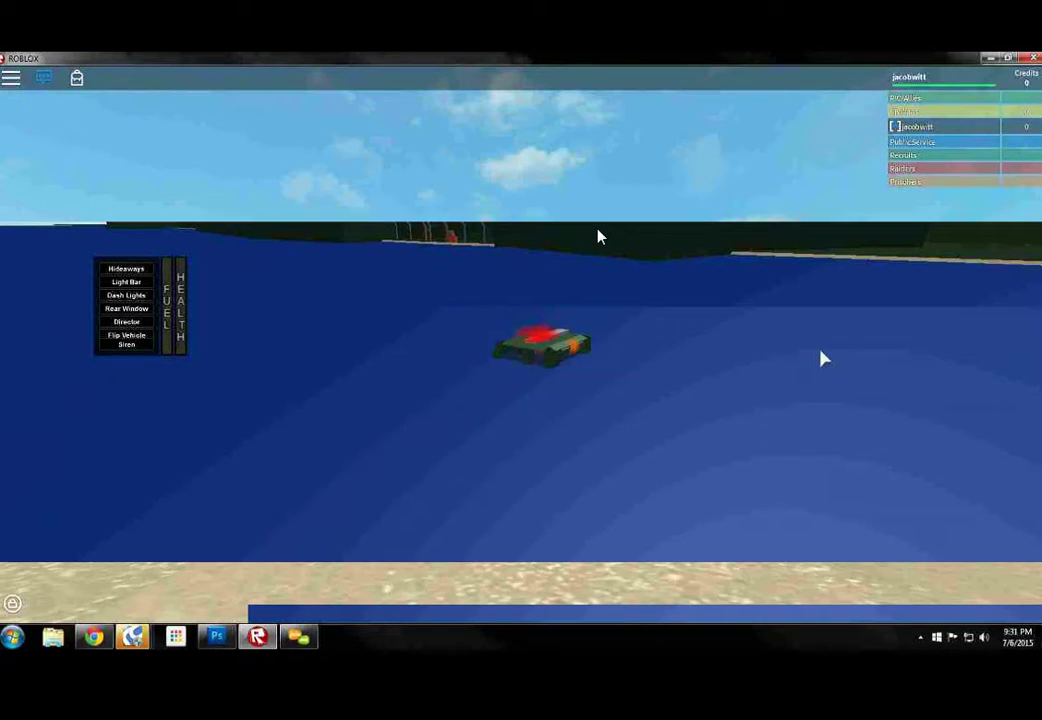
pyautogui.press('w')
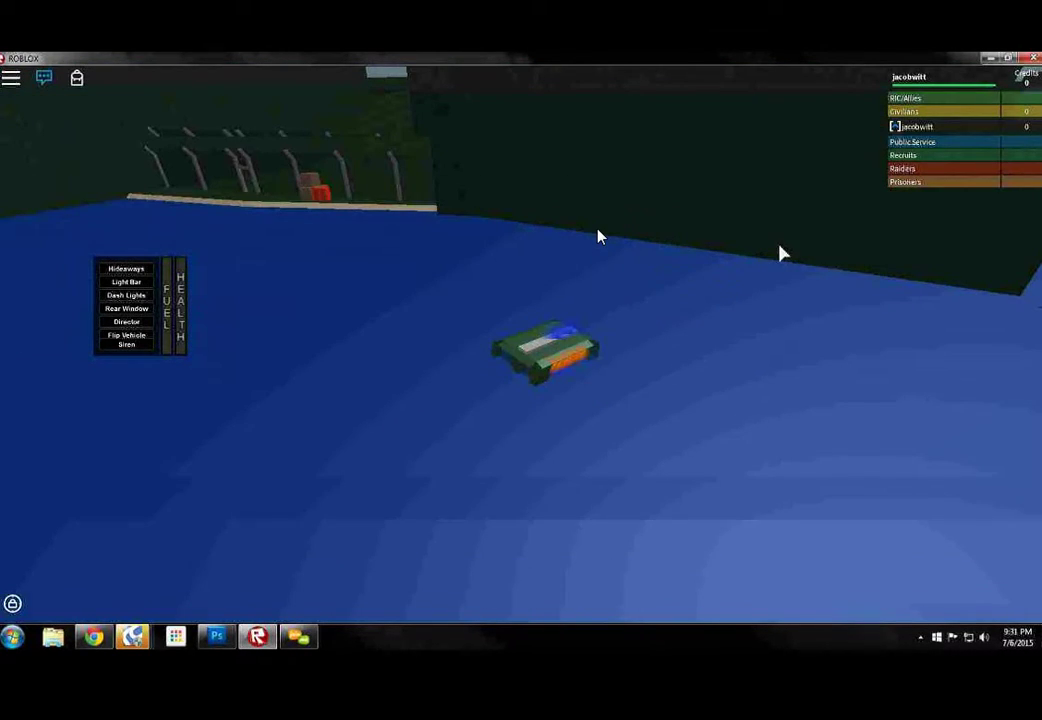
pyautogui.press('w')
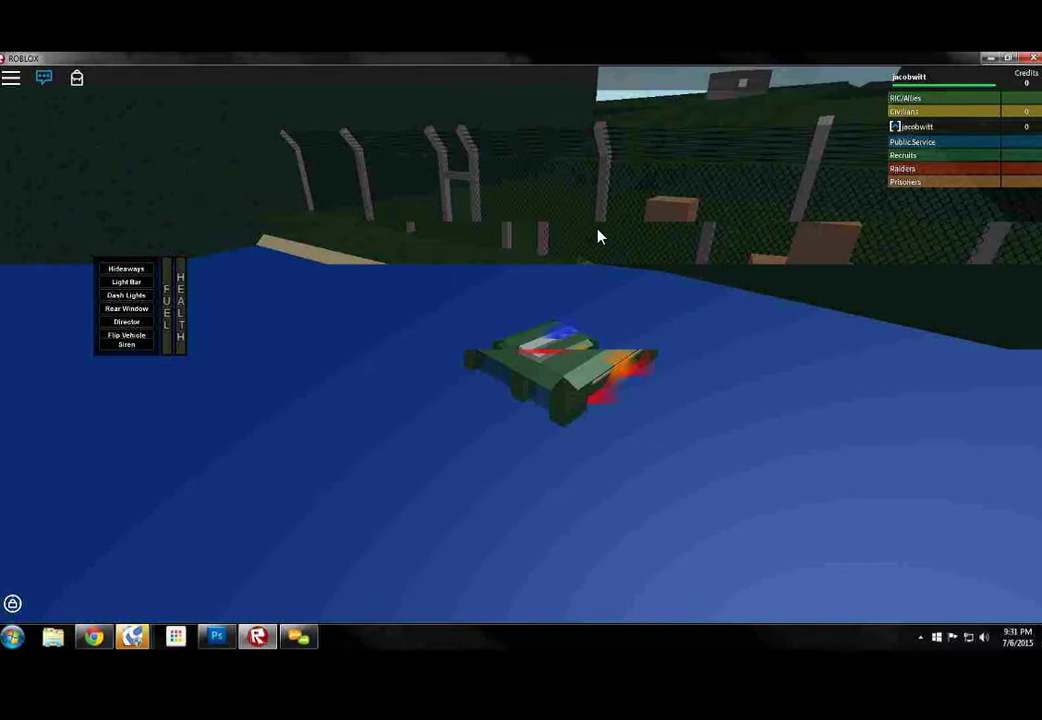
pyautogui.press('w')
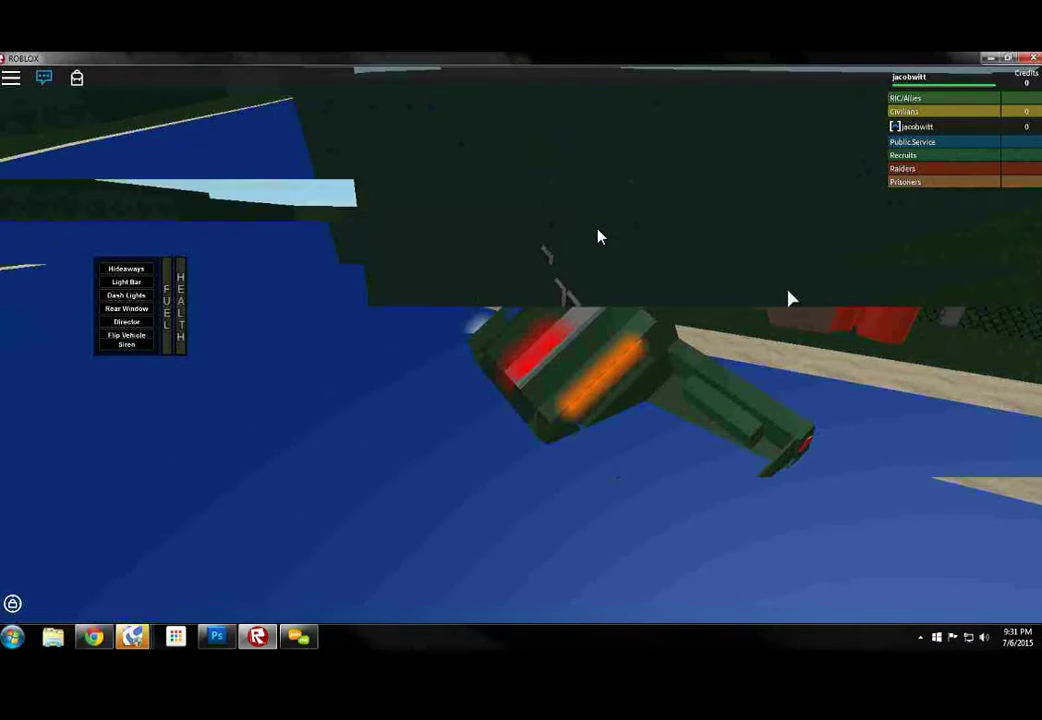
pyautogui.scroll(-5, 599, 236)
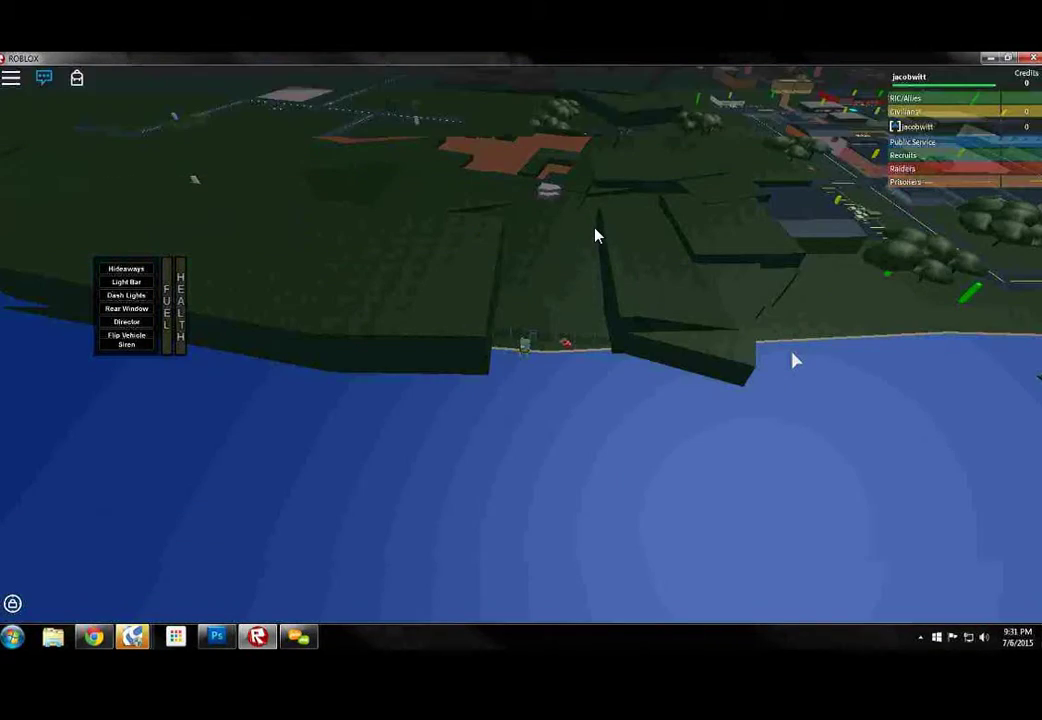
pyautogui.scroll(3, 597, 236)
pyautogui.scroll(5, 597, 236)
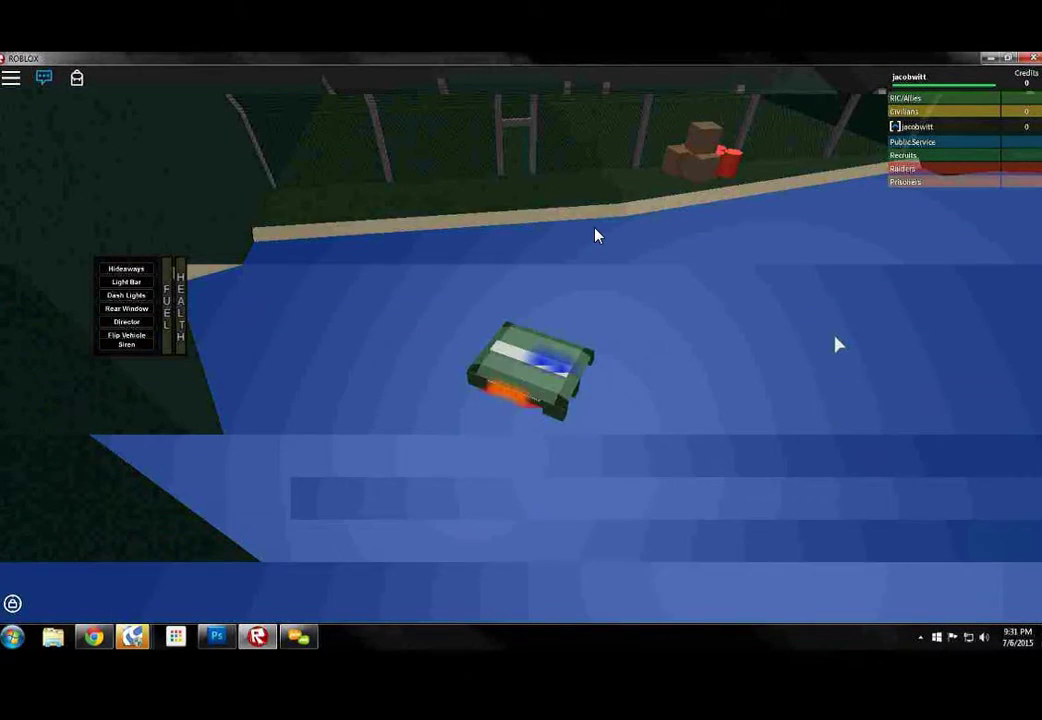
pyautogui.scroll(-4, 597, 236)
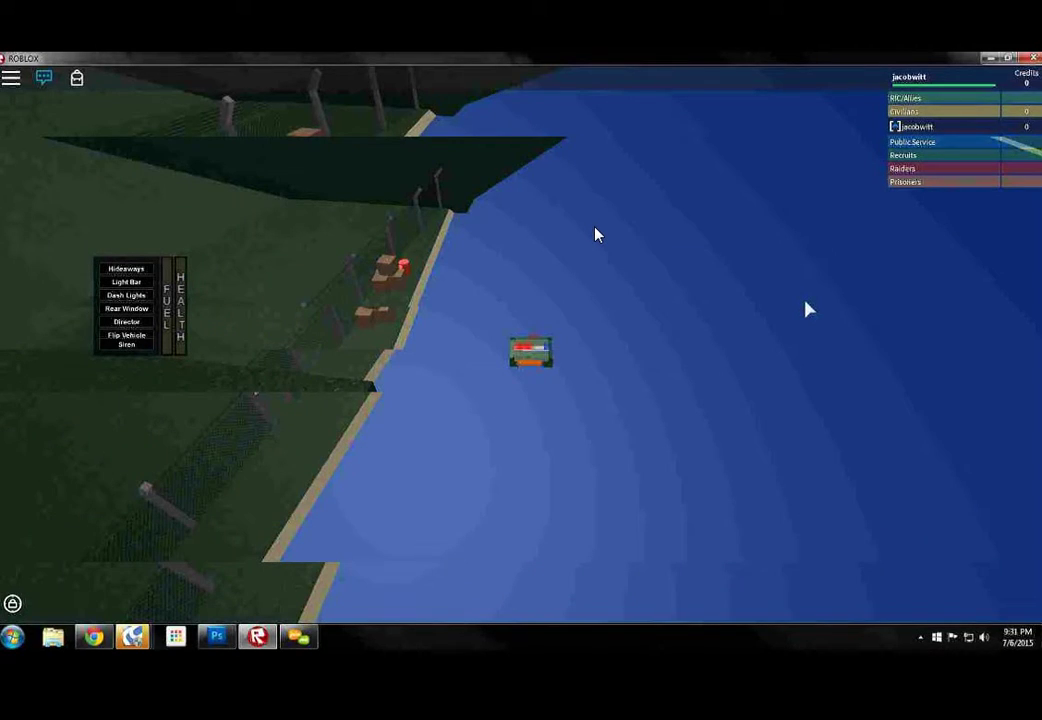
pyautogui.scroll(-4, 597, 236)
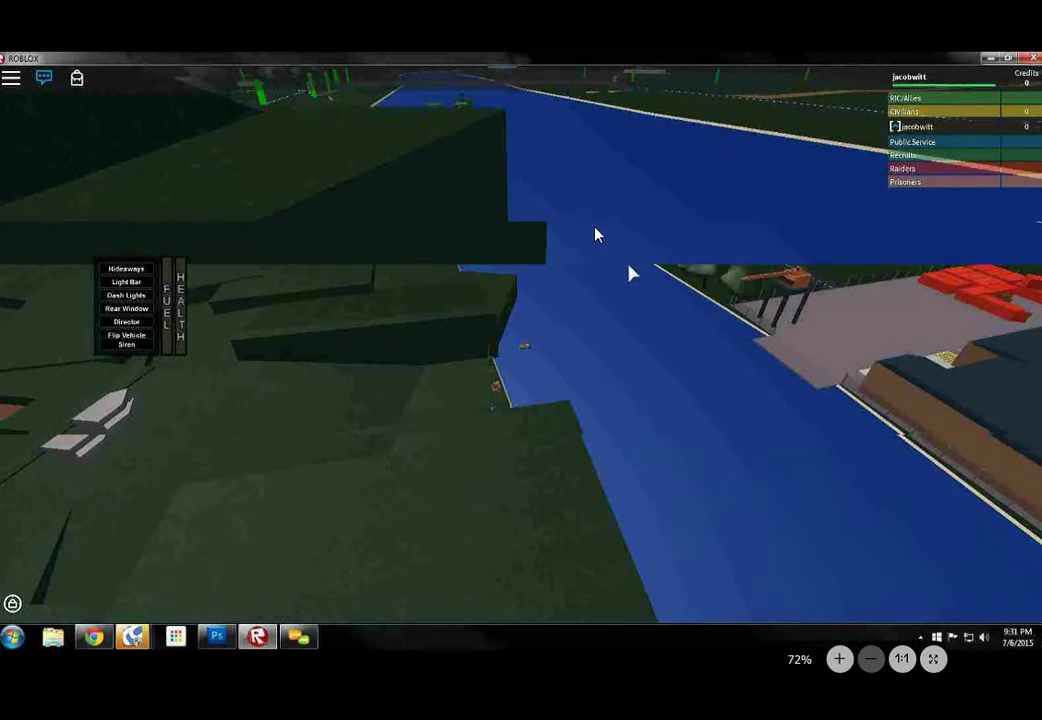
pyautogui.scroll(4, 597, 234)
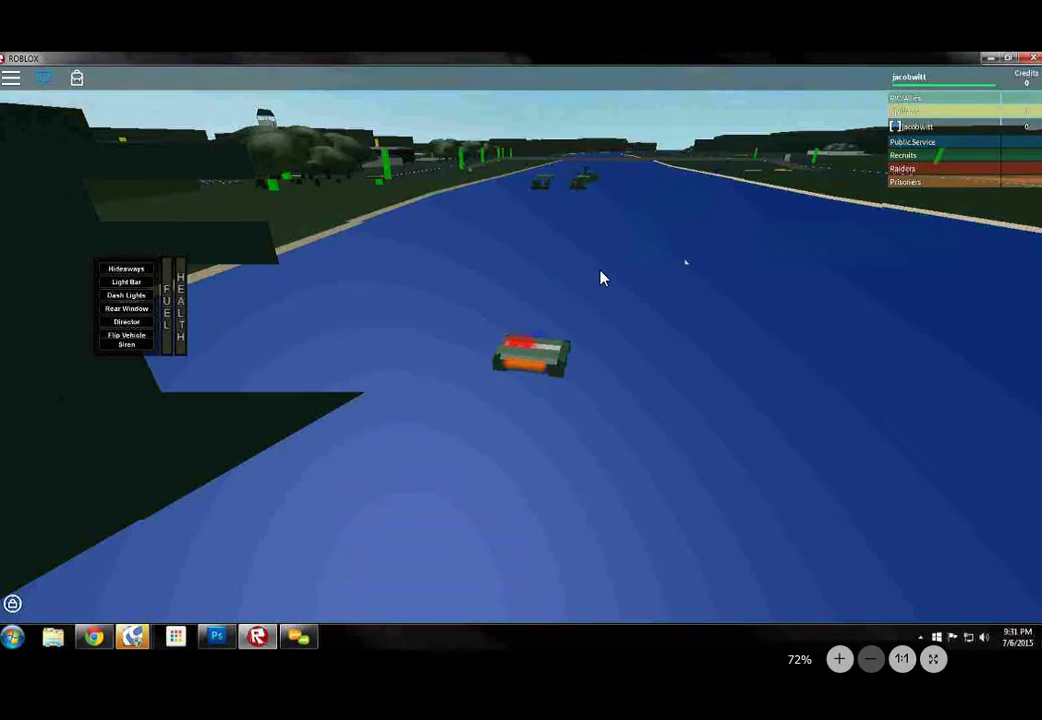
pyautogui.scroll(4, 602, 278)
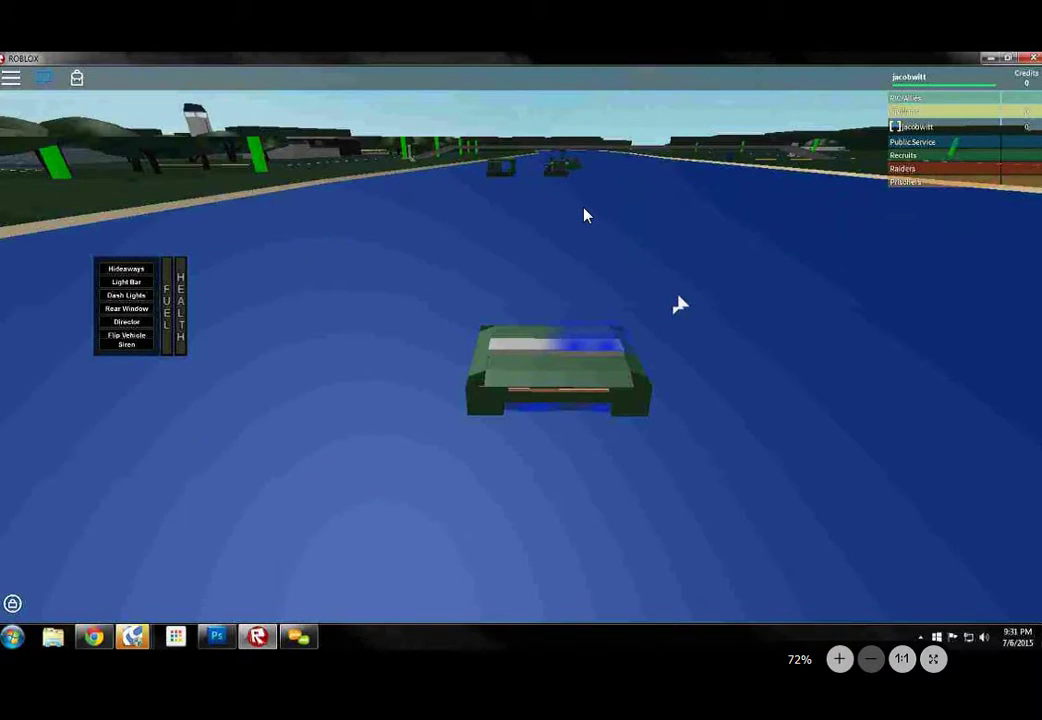
pyautogui.scroll(-4, 679, 305)
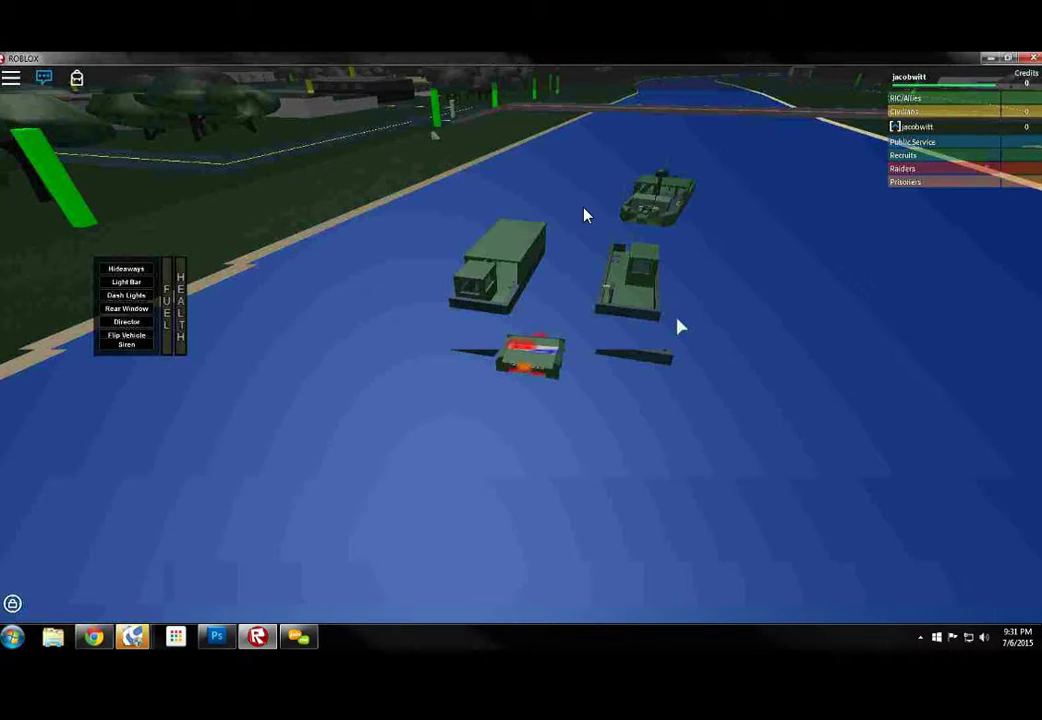
pyautogui.scroll(4, 586, 214)
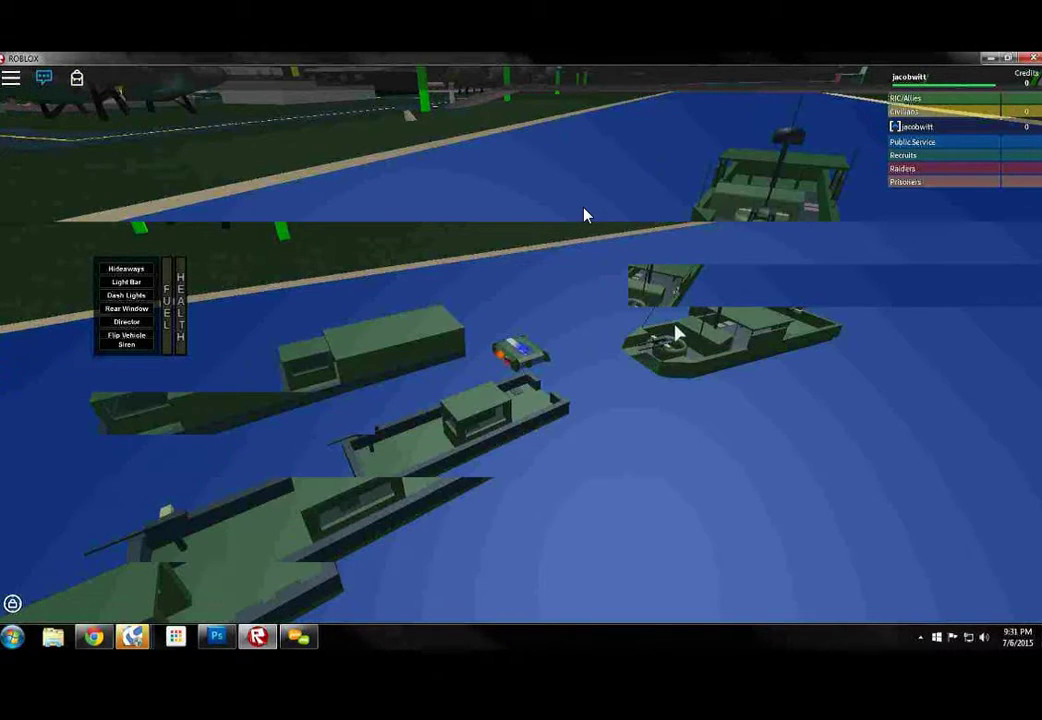
pyautogui.scroll(4, 586, 214)
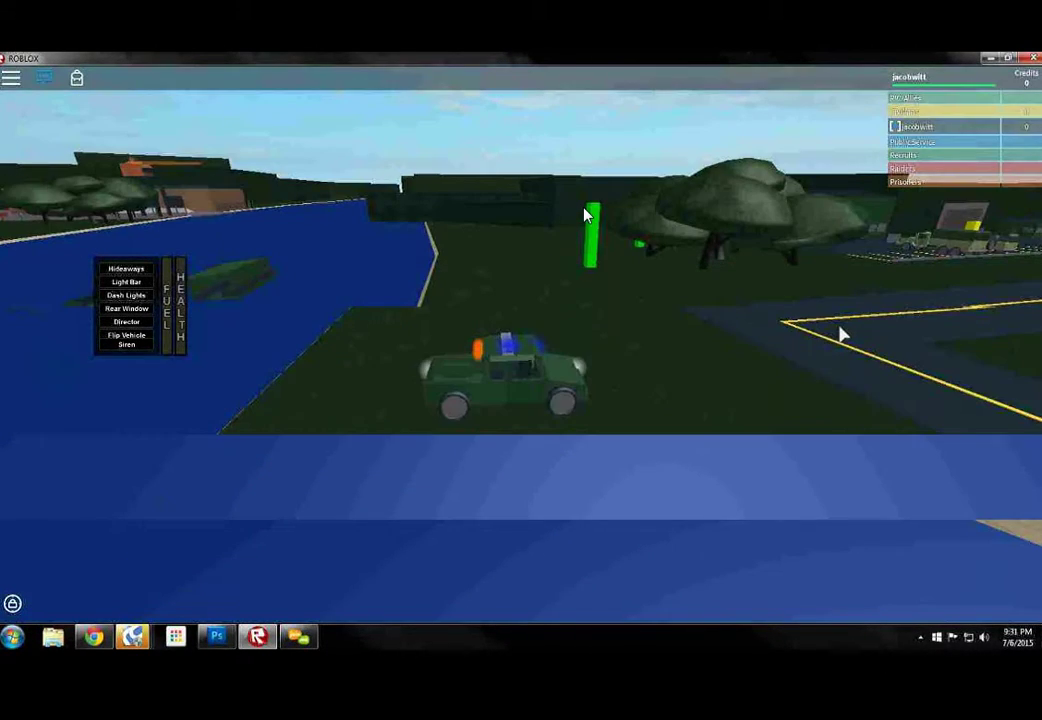
# Drive the jeep along the base road past the parked military vehicles and through the intersection
pyautogui.press('w')
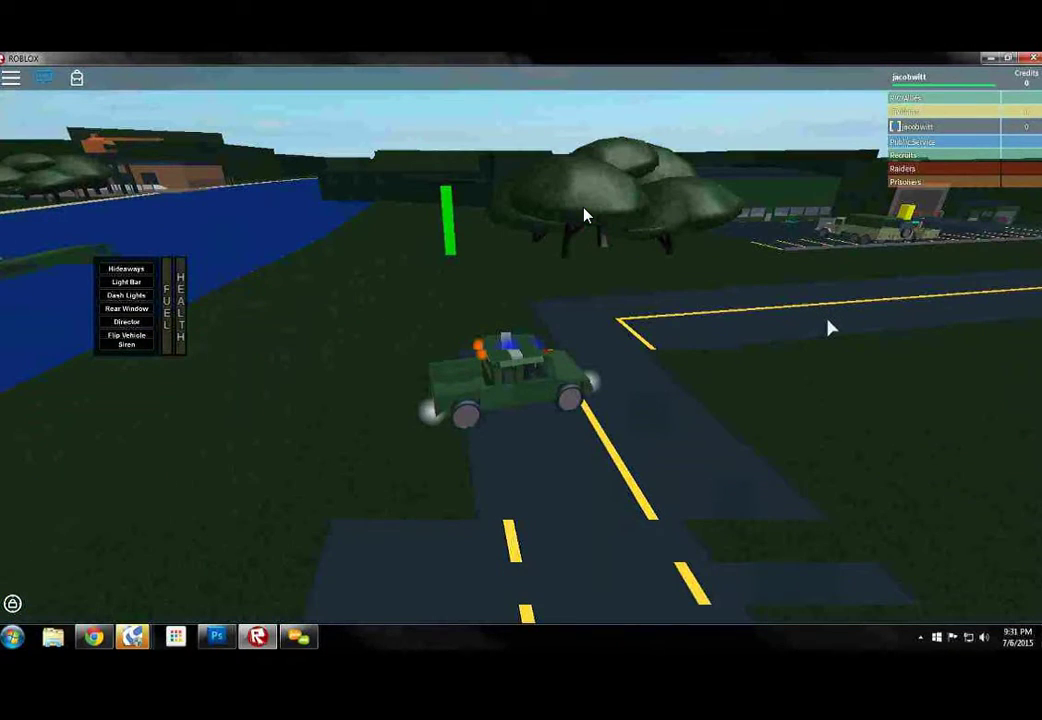
pyautogui.press('w')
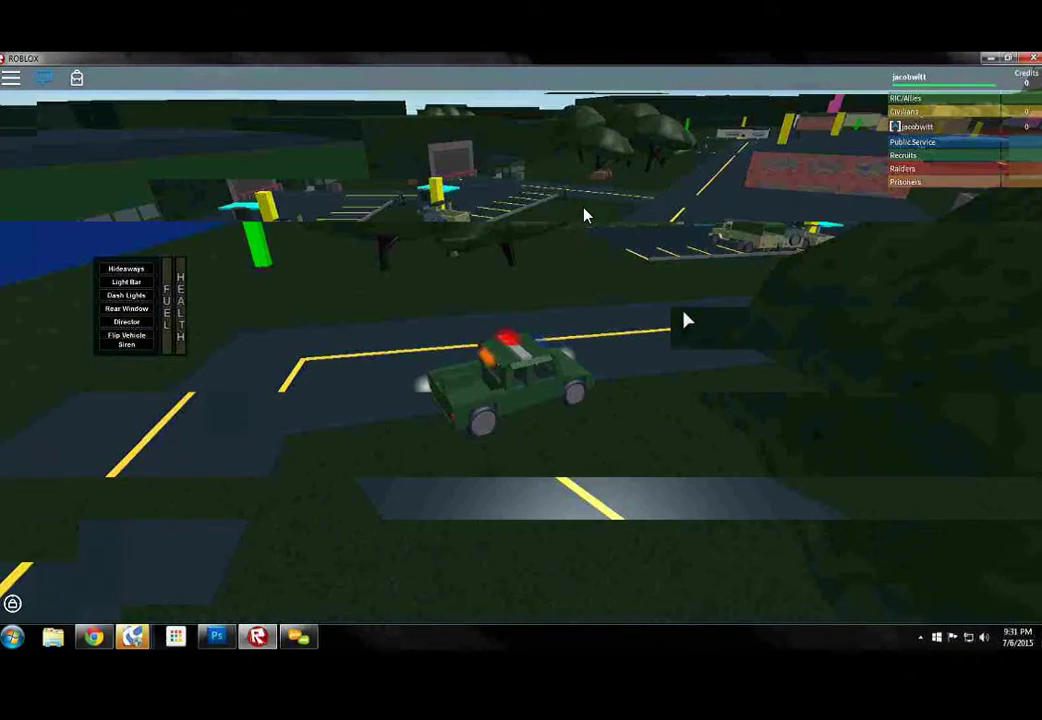
pyautogui.press('w')
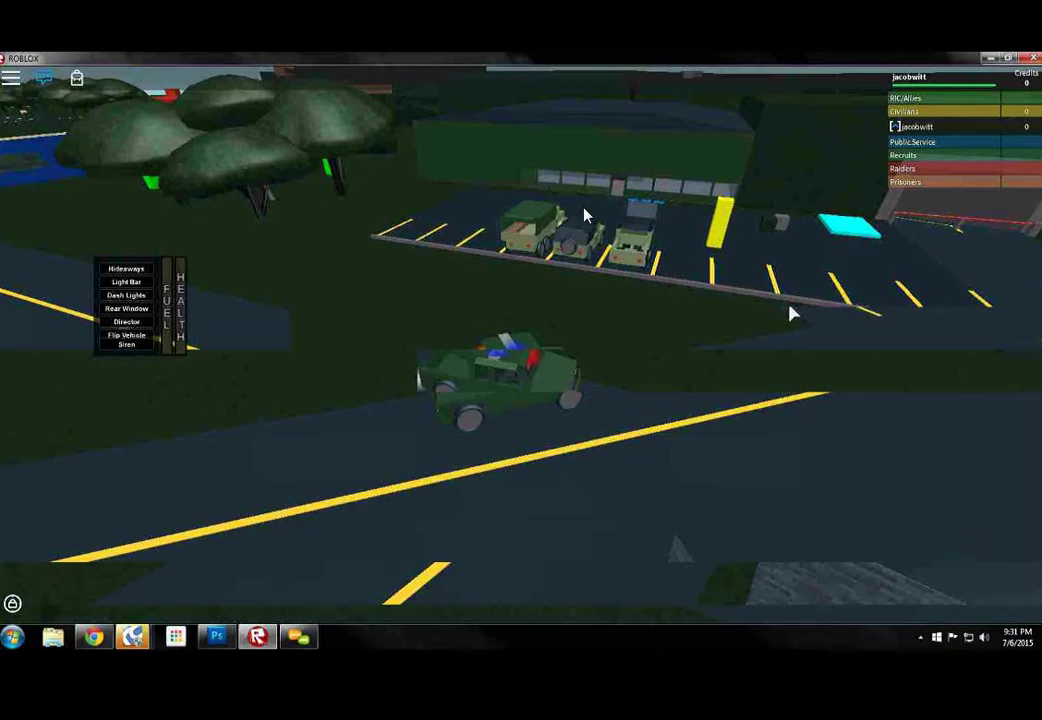
pyautogui.press('w')
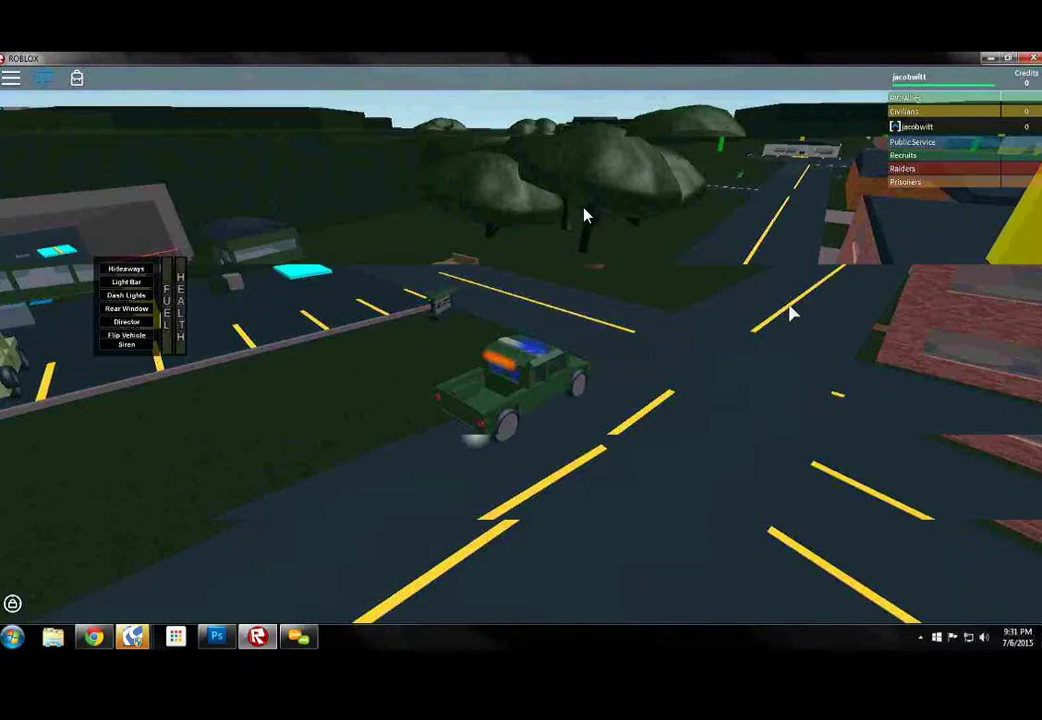
pyautogui.press('w')
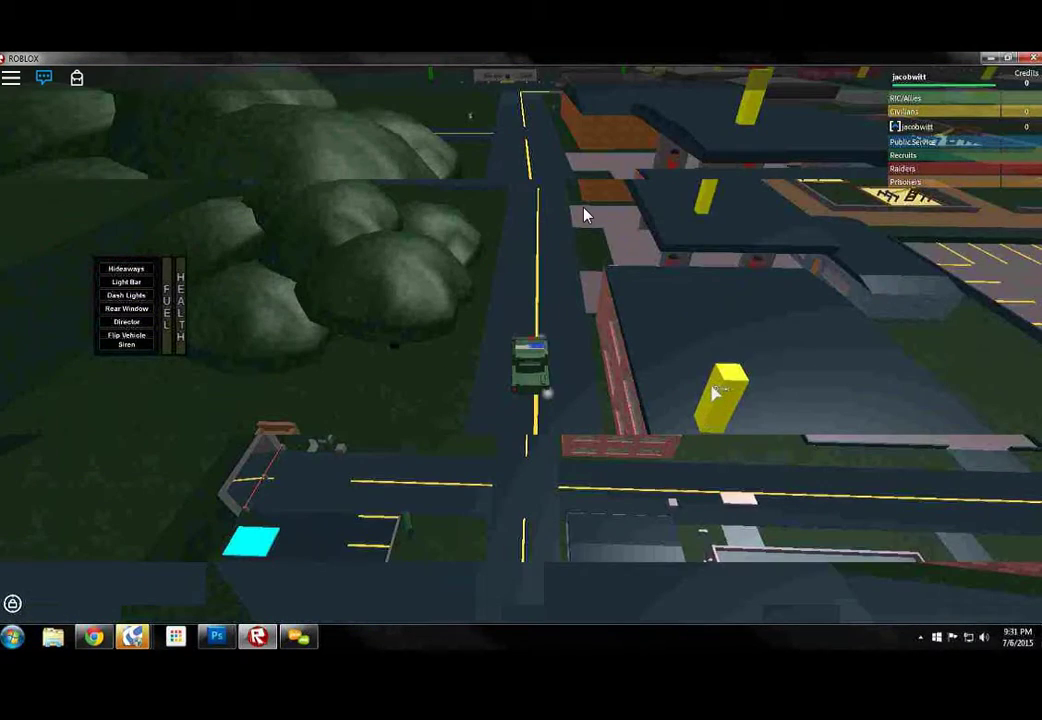
pyautogui.press('w')
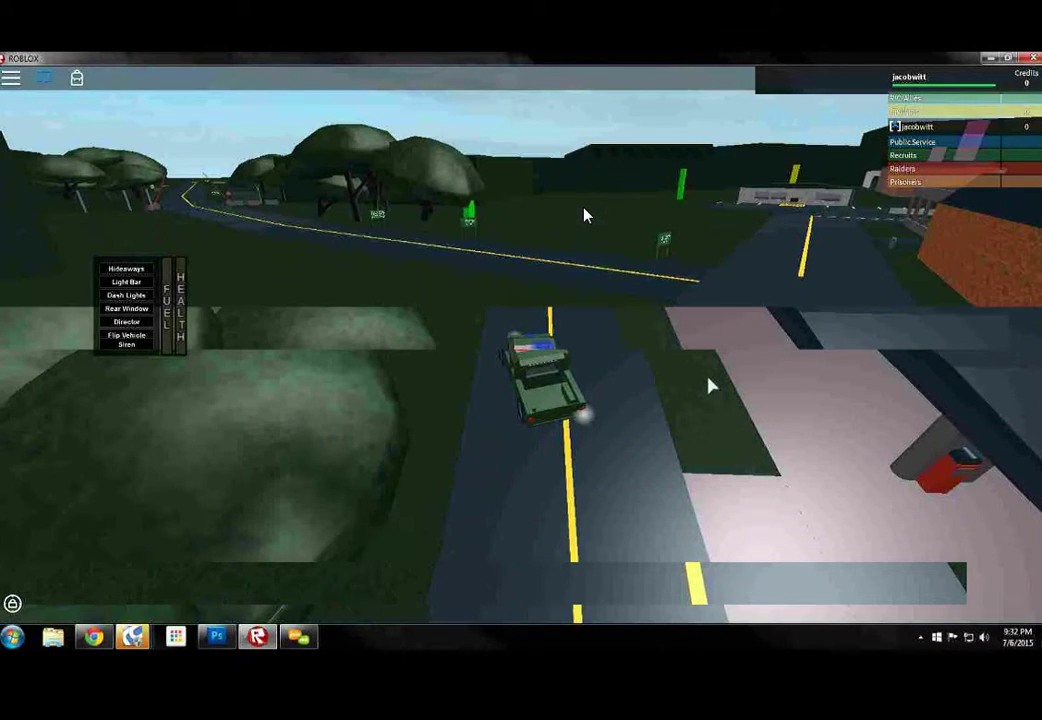
# Continue past the buildings, through the guarded gate and the stop-sign checkpoint into the fields
pyautogui.press('w')
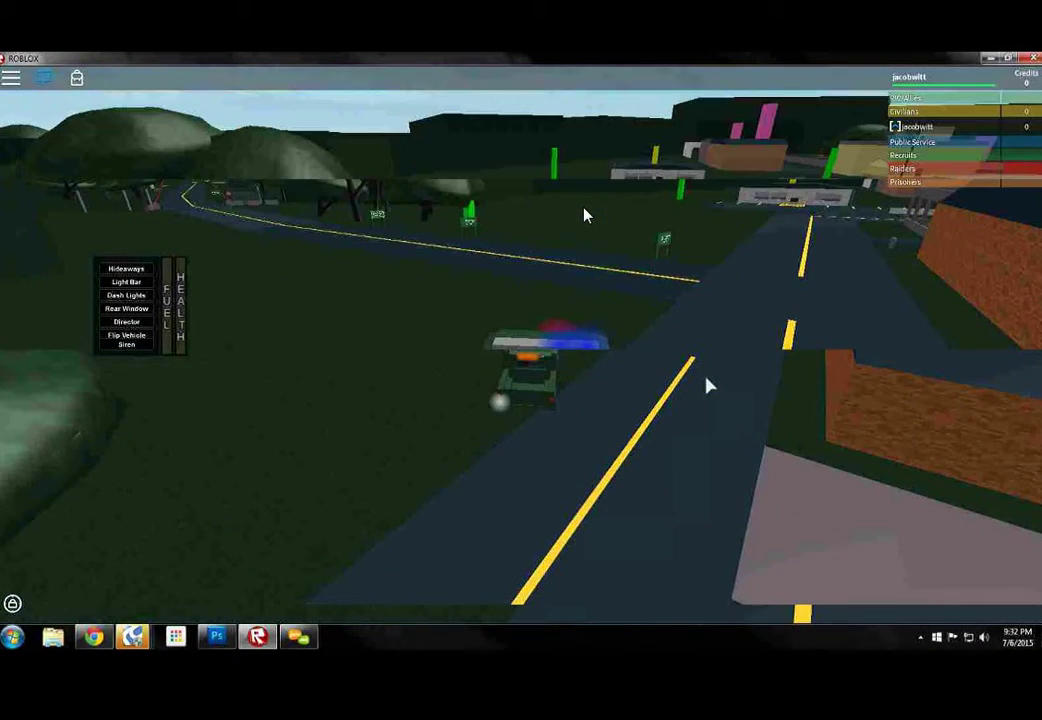
pyautogui.press('w')
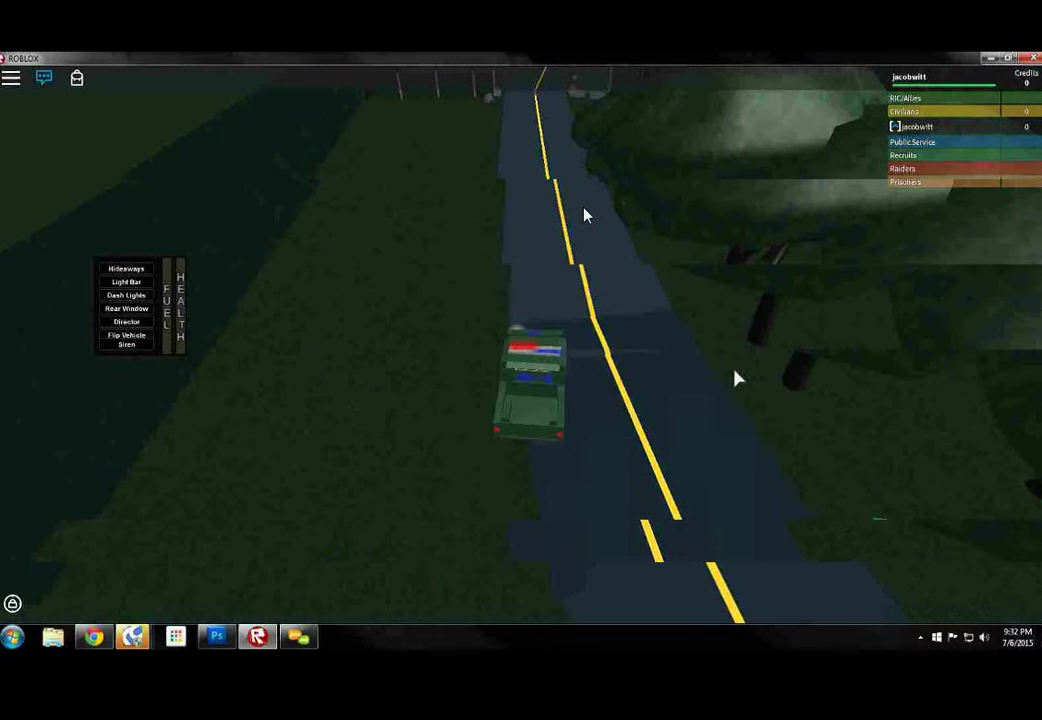
pyautogui.press('w')
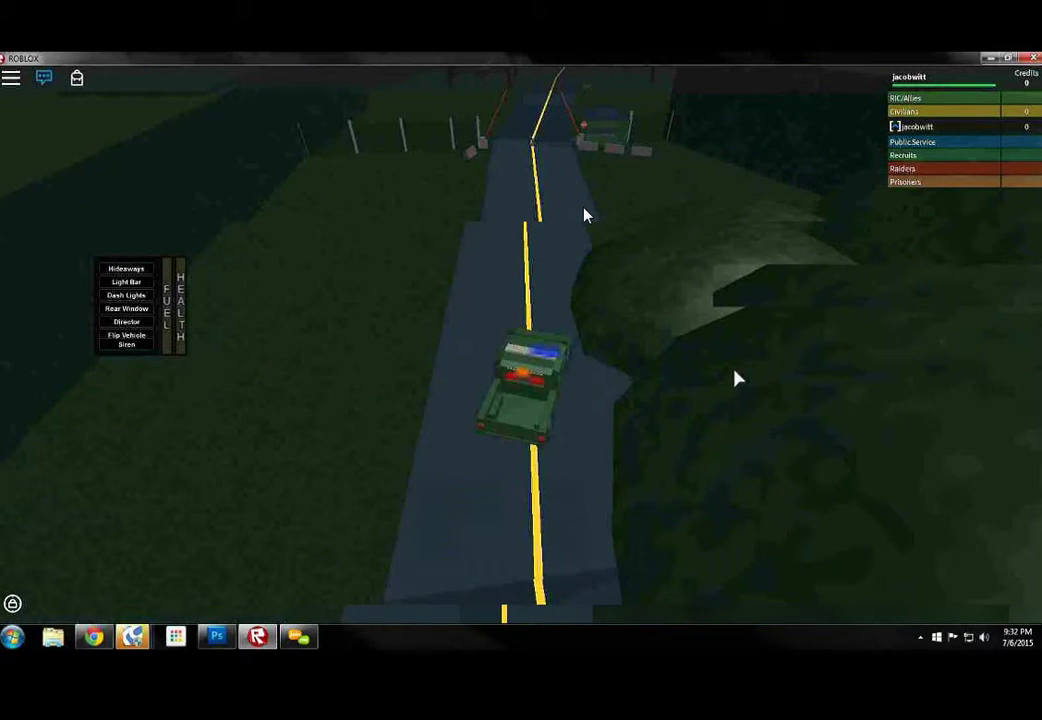
pyautogui.press('w')
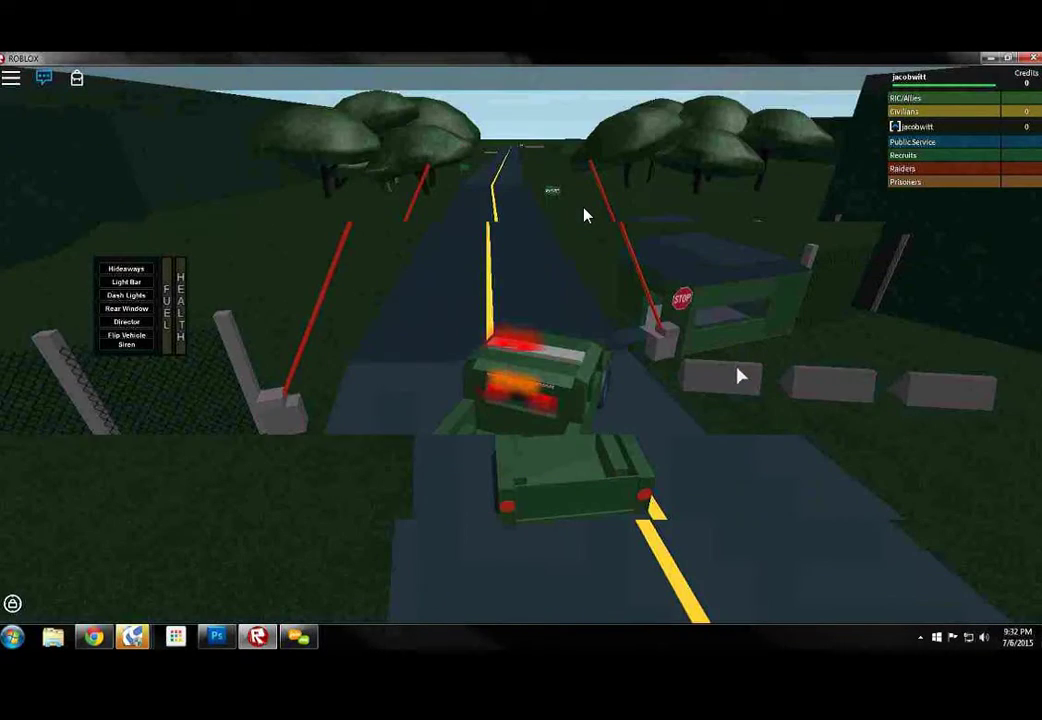
pyautogui.press('w')
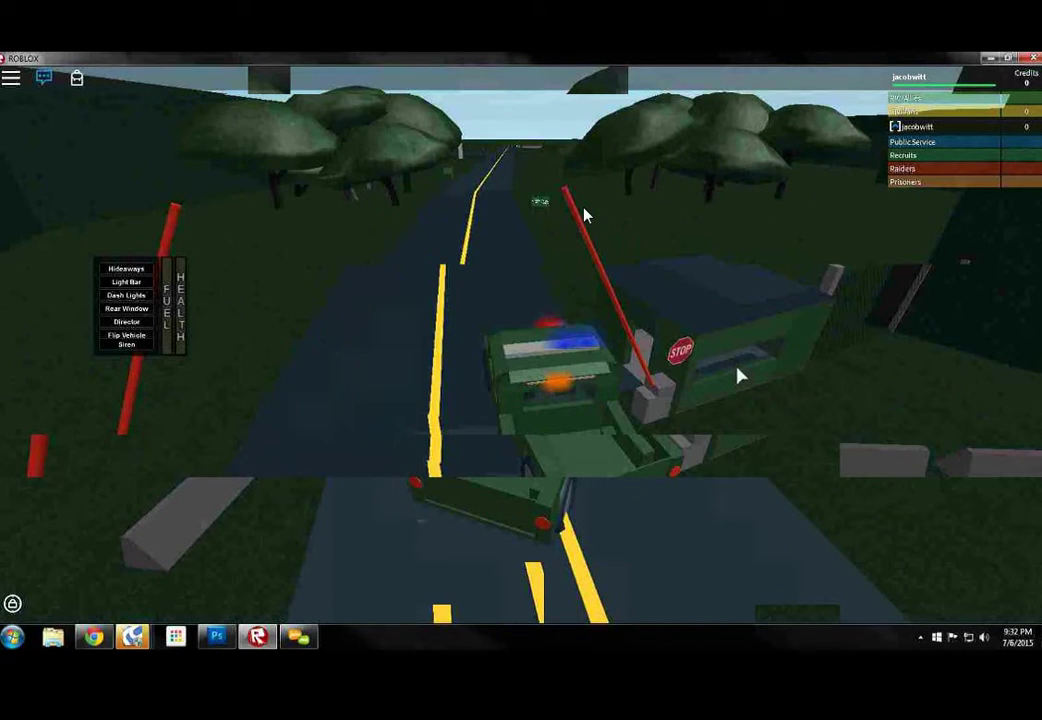
pyautogui.scroll(-5, 586, 214)
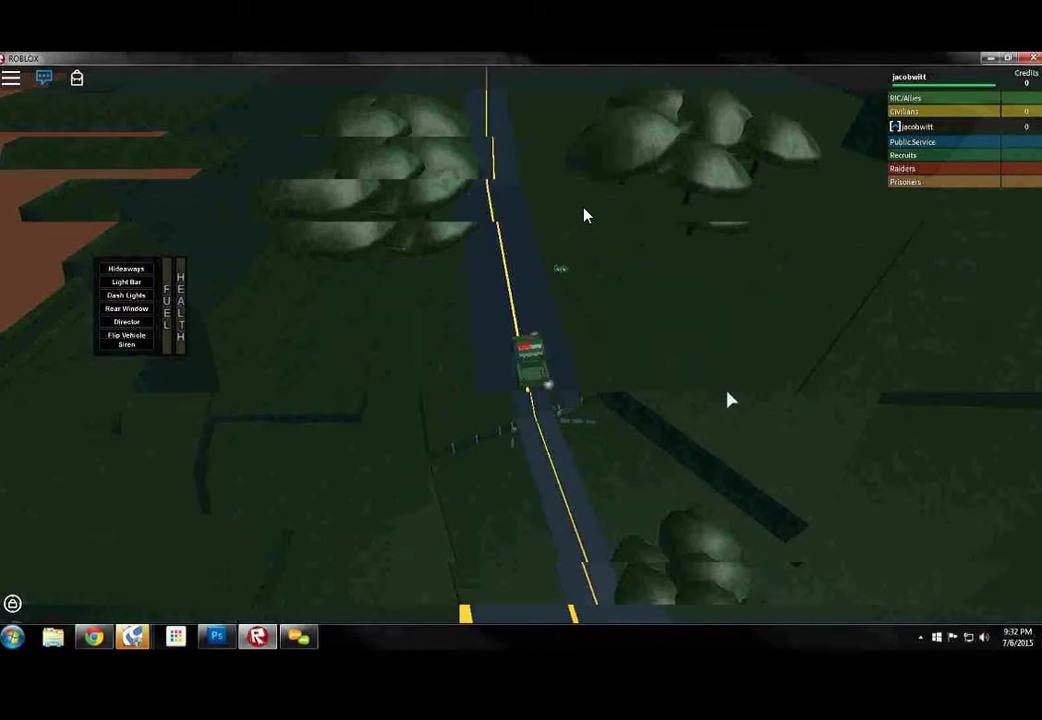
pyautogui.press('w')
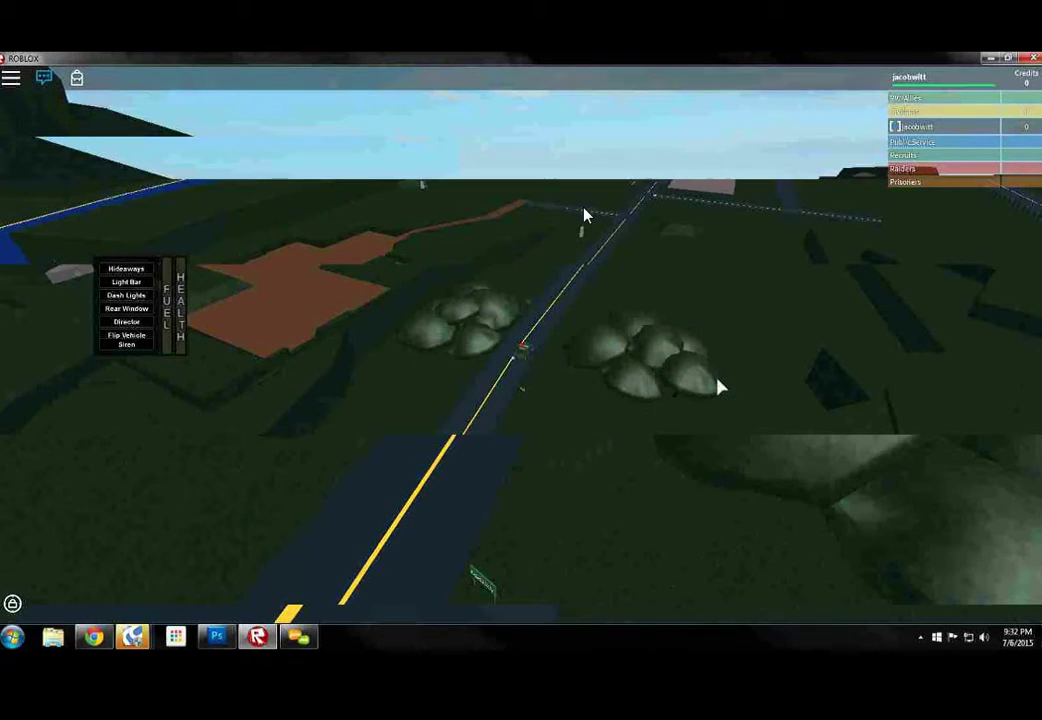
pyautogui.scroll(5, 586, 214)
pyautogui.scroll(-5, 586, 214)
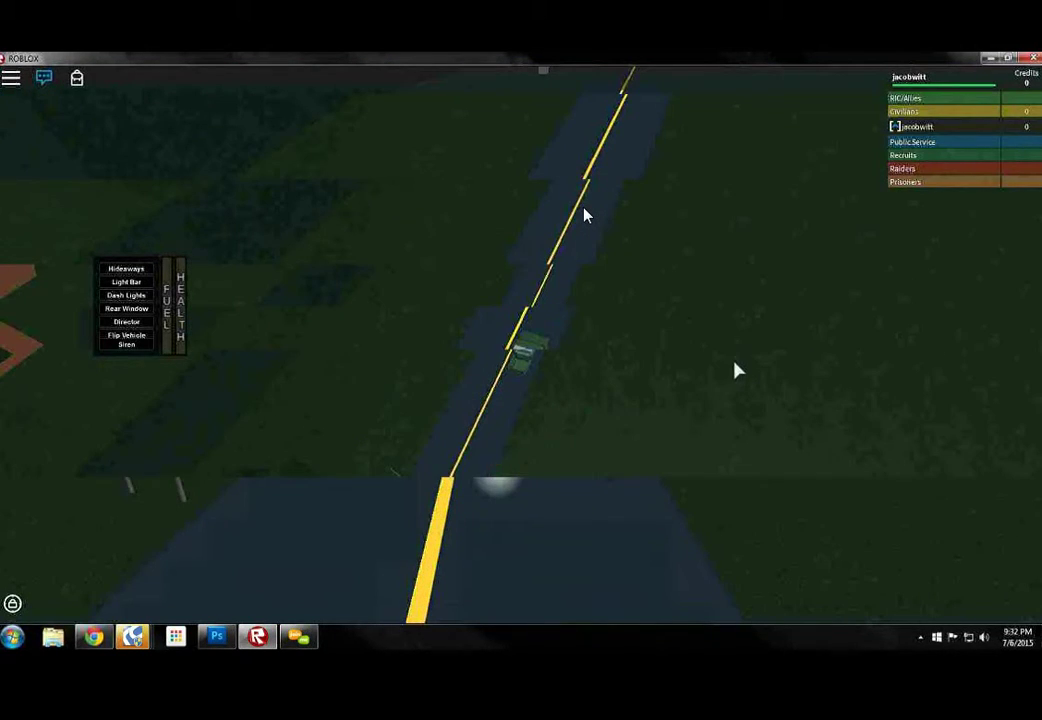
pyautogui.scroll(-3, 586, 214)
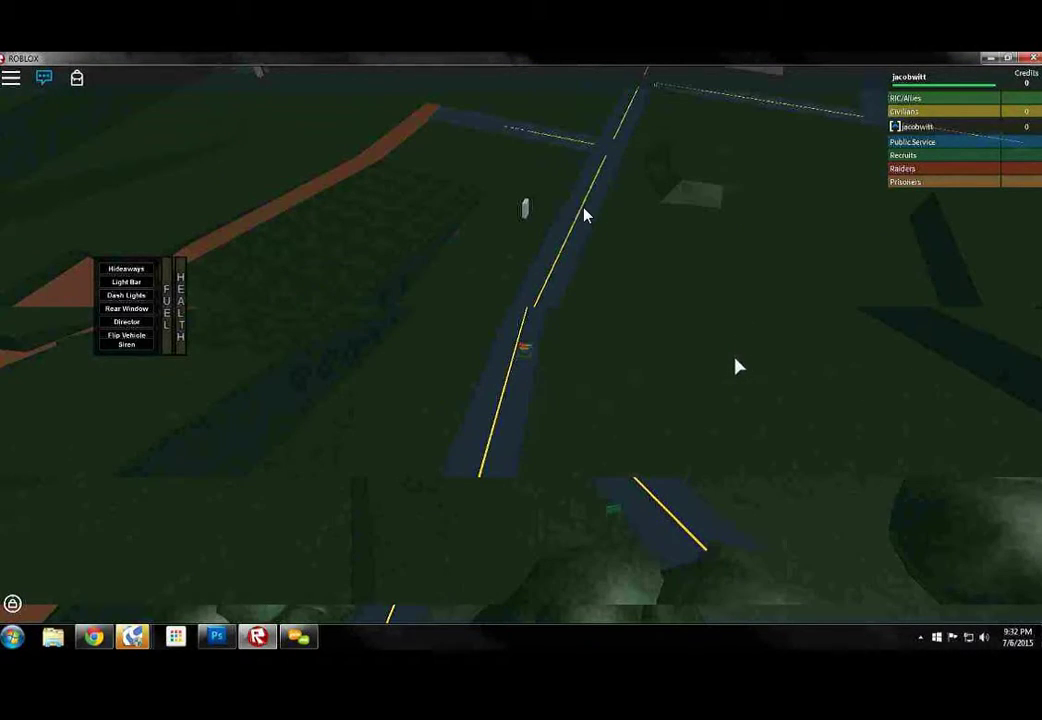
# Swing the view toward the intersection while driving past the RIC base sign
pyautogui.press('Right')
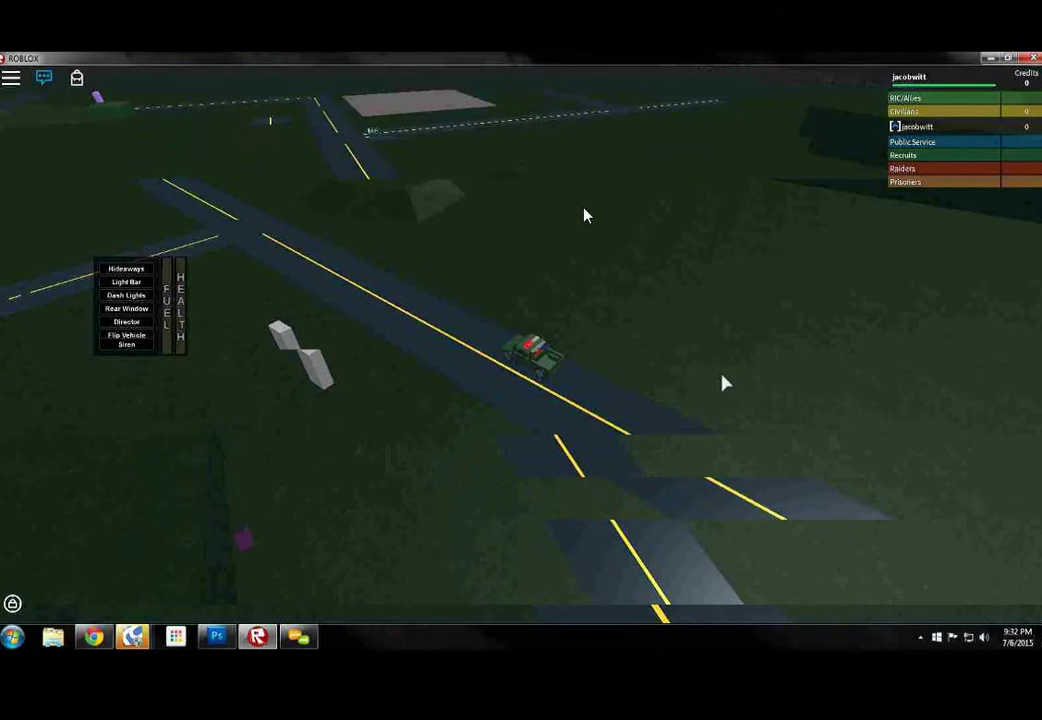
pyautogui.press('Right')
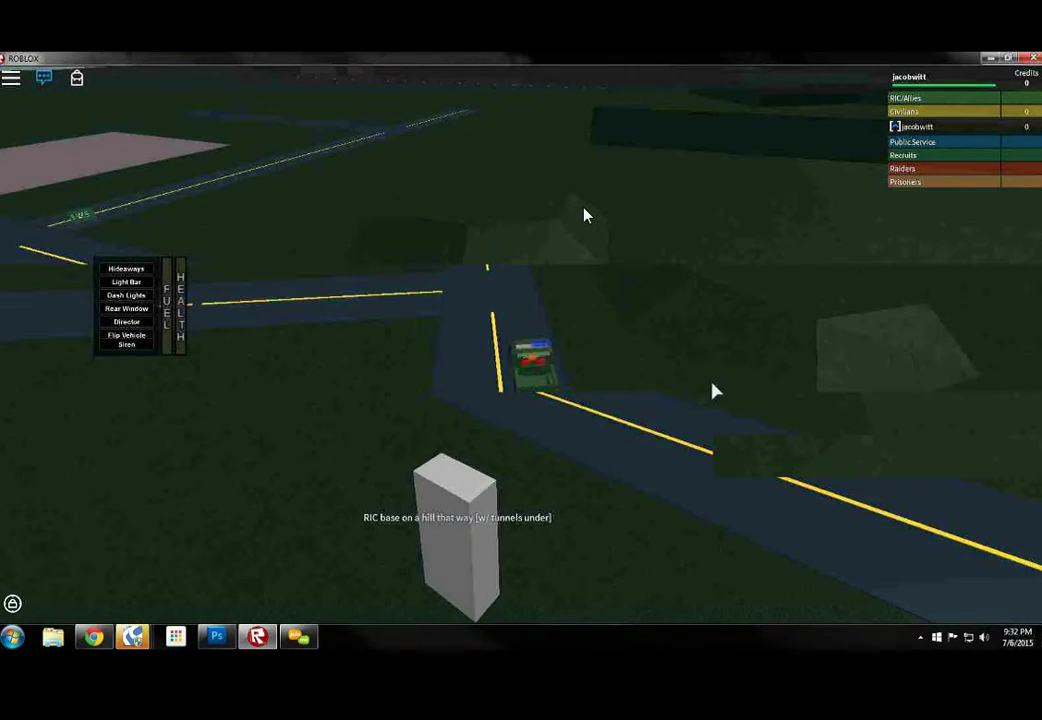
pyautogui.press('Right')
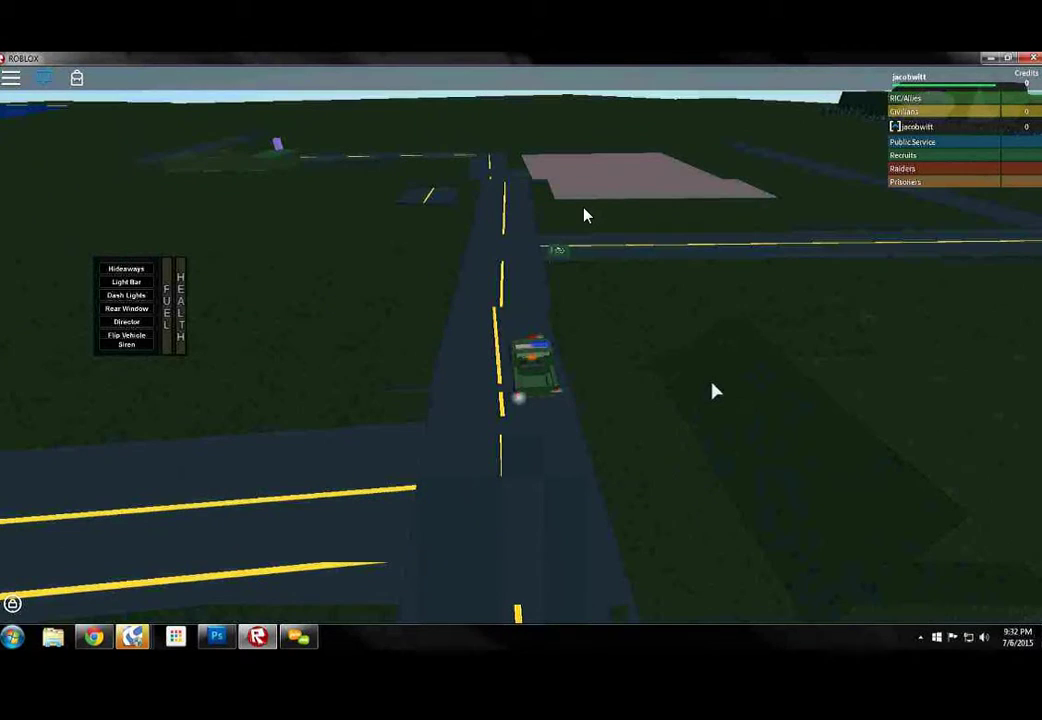
# Drive through the crossroads and turn right at the next junction toward the hangar
pyautogui.press('w')
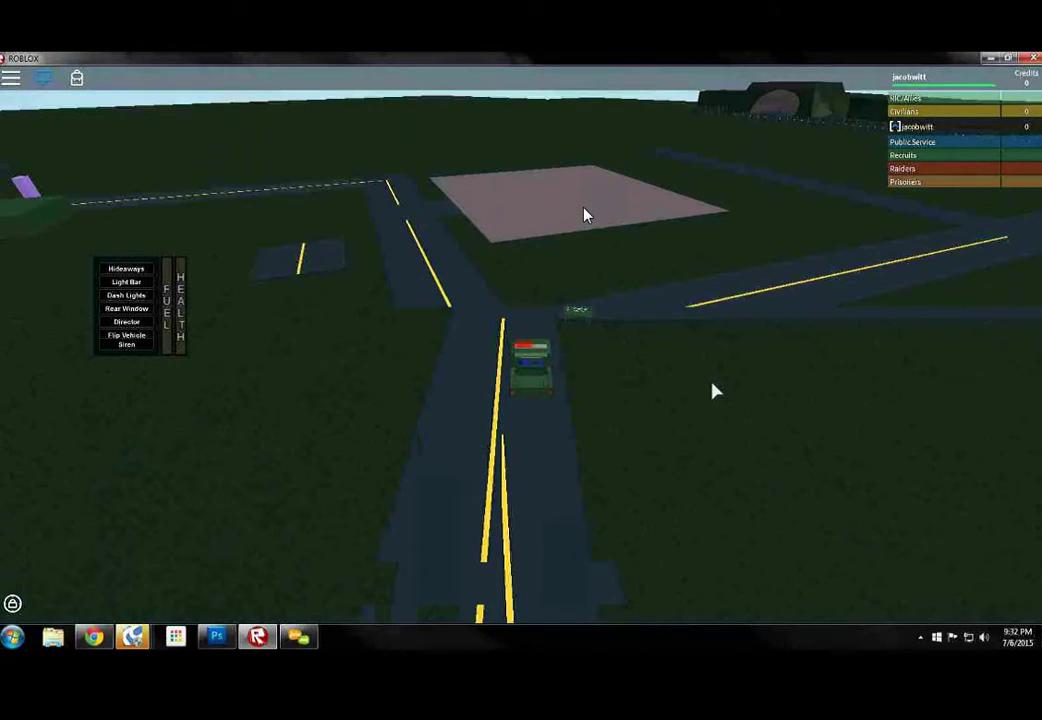
pyautogui.press('w')
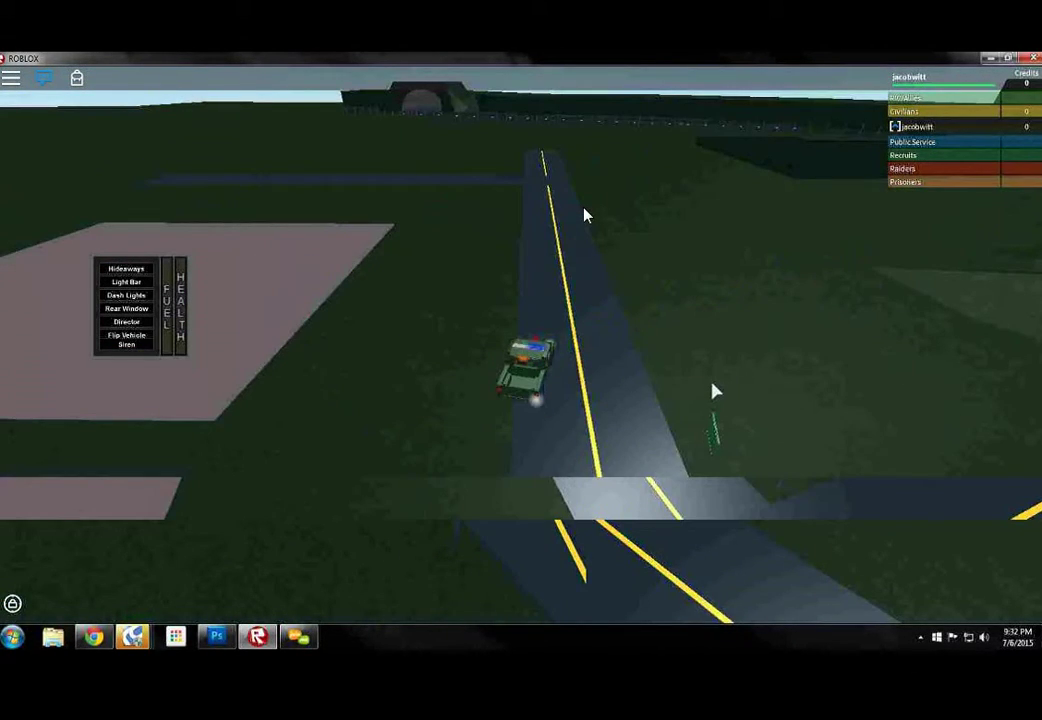
pyautogui.press('w')
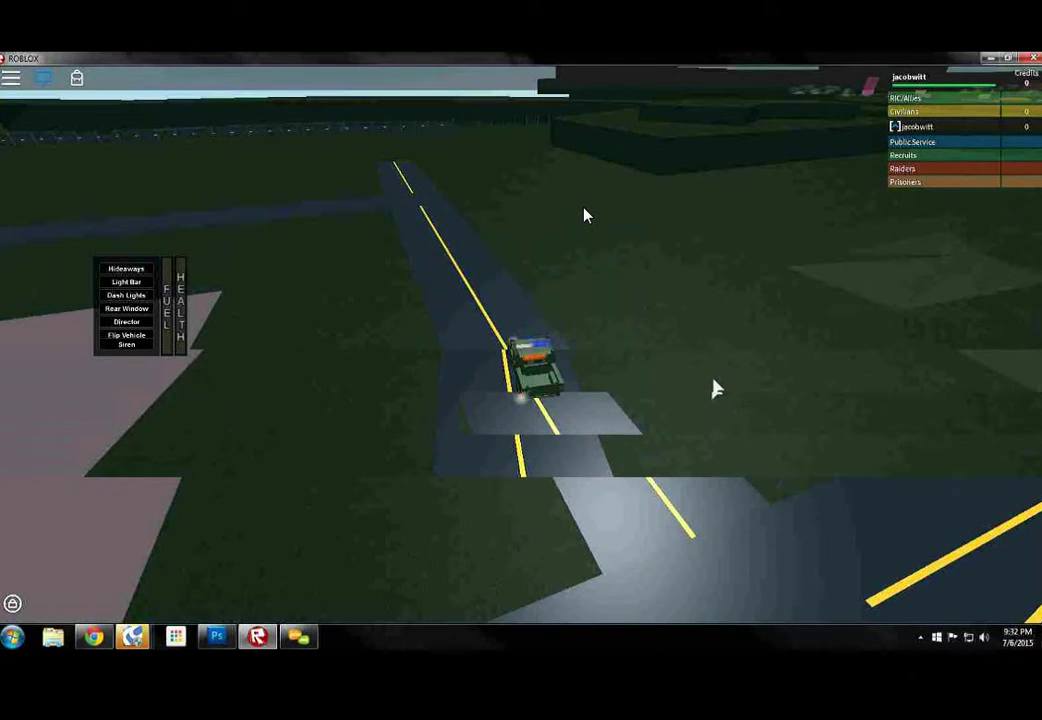
pyautogui.press('w')
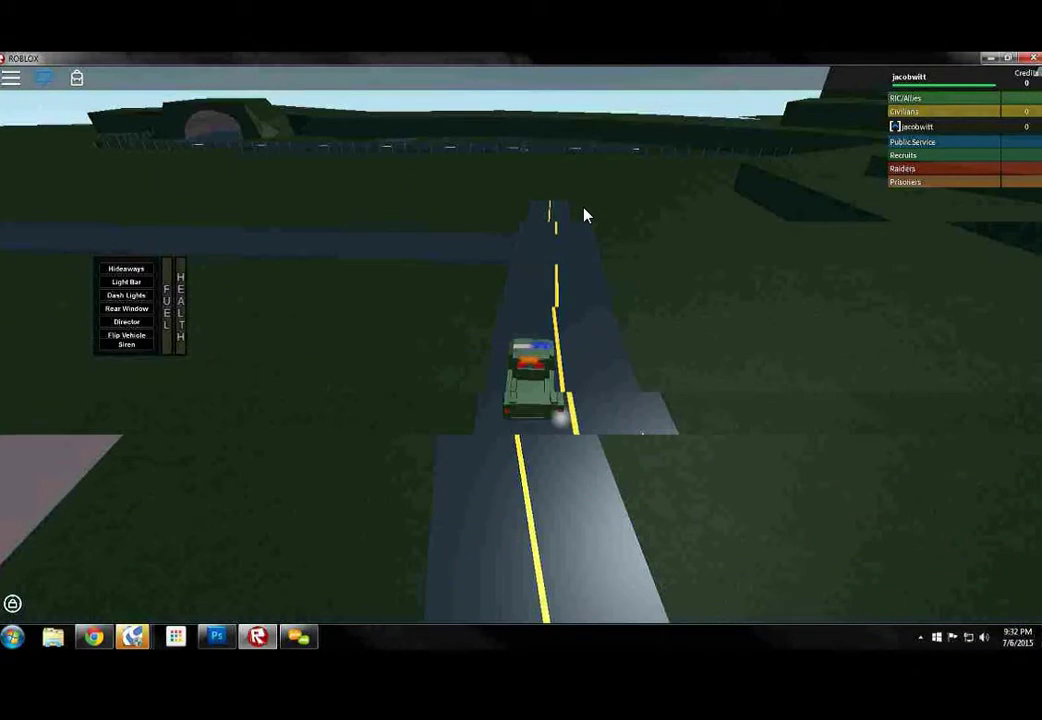
pyautogui.press('w')
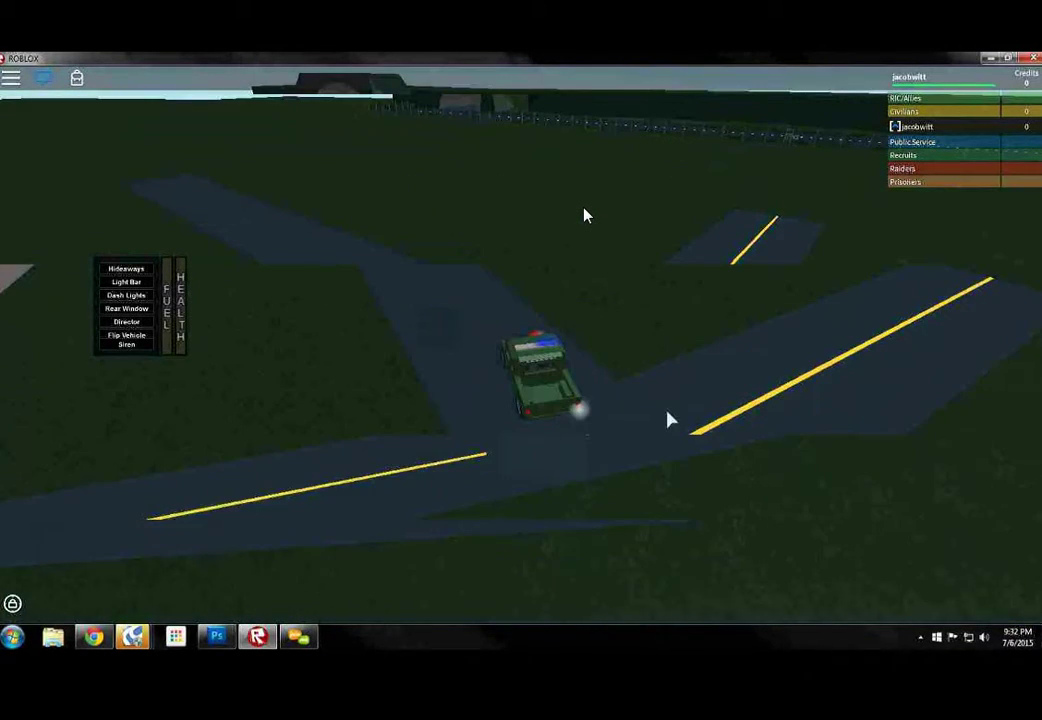
pyautogui.press('w')
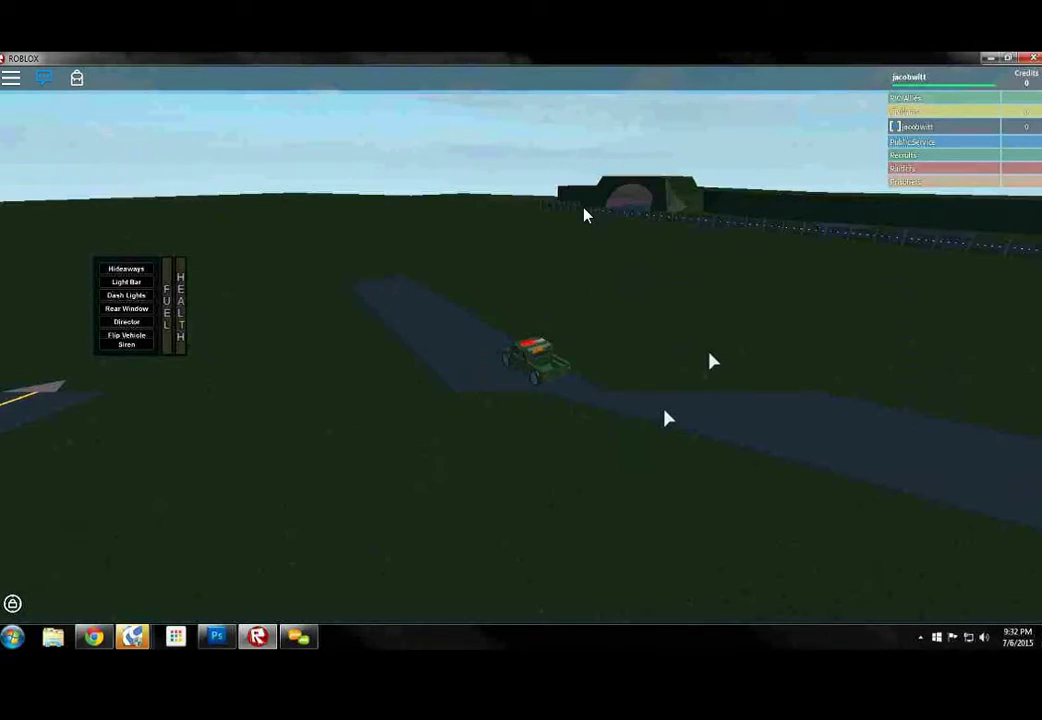
# Drive the jeep across the field, away from the tunnel, and along the long fence
pyautogui.press('w')
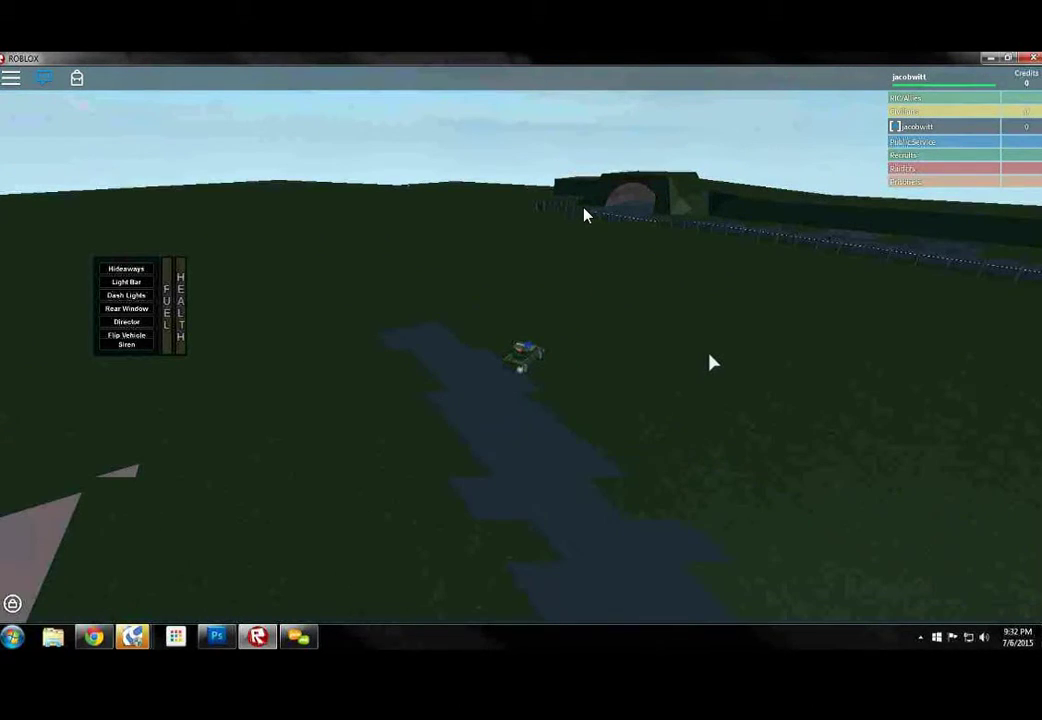
pyautogui.press('w')
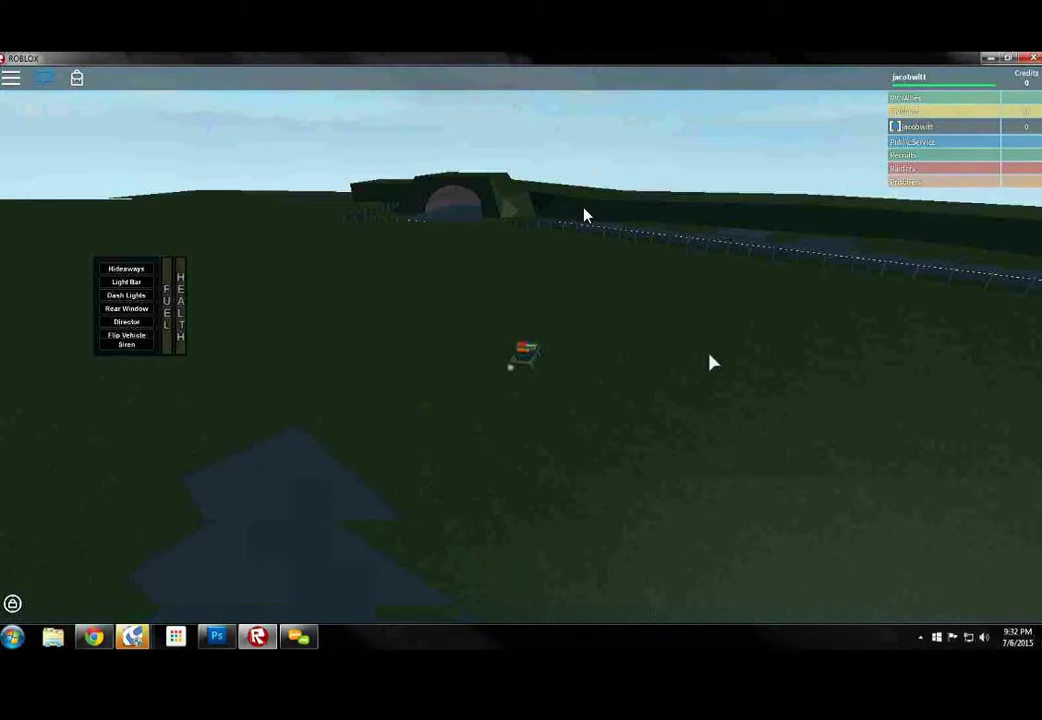
pyautogui.press('w')
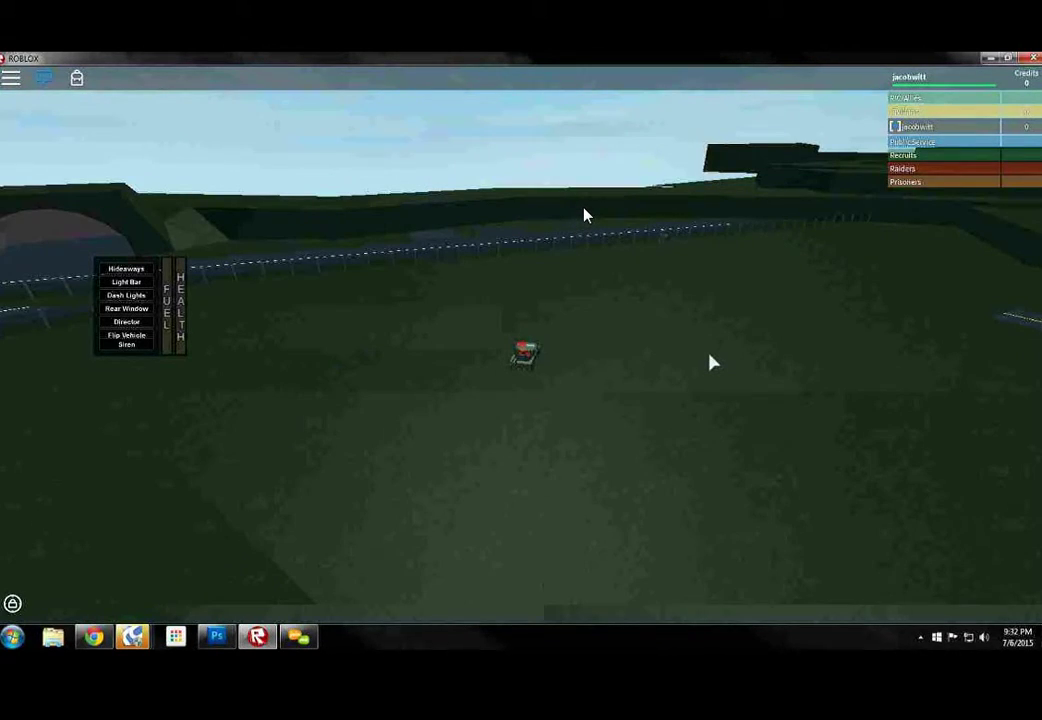
pyautogui.press('w')
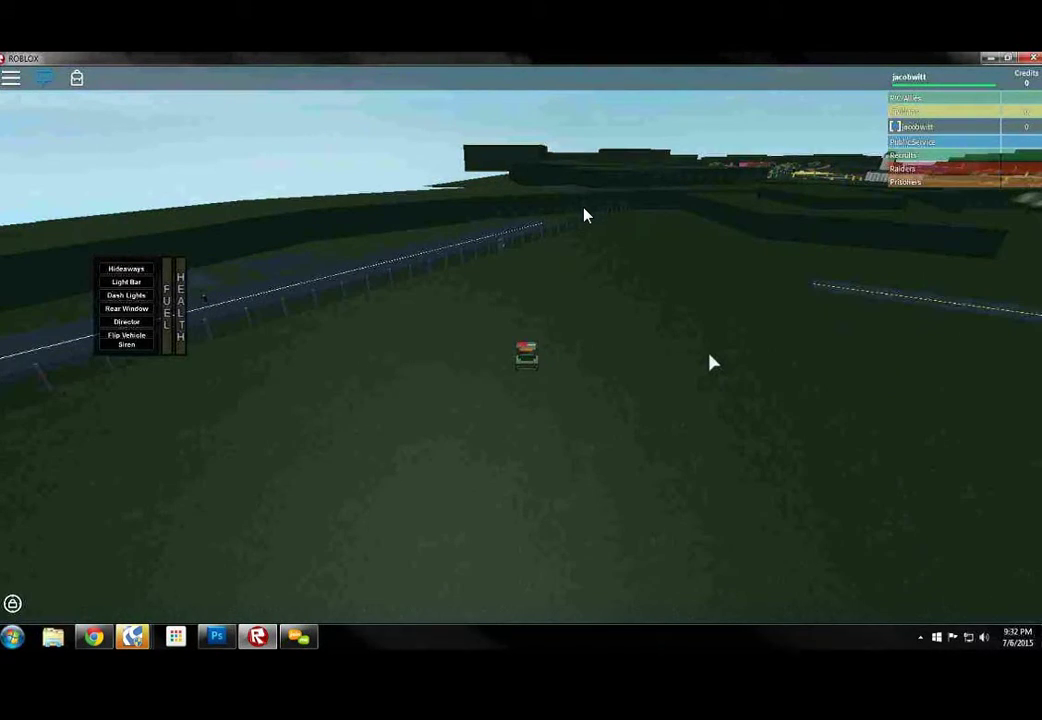
pyautogui.press('w')
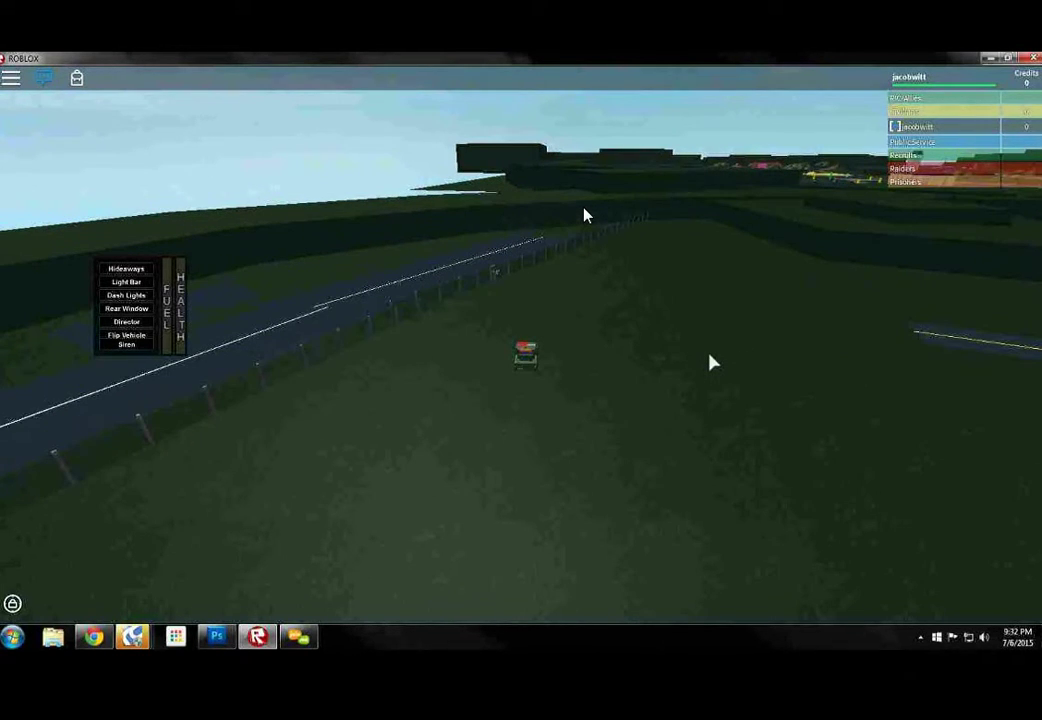
pyautogui.press('w')
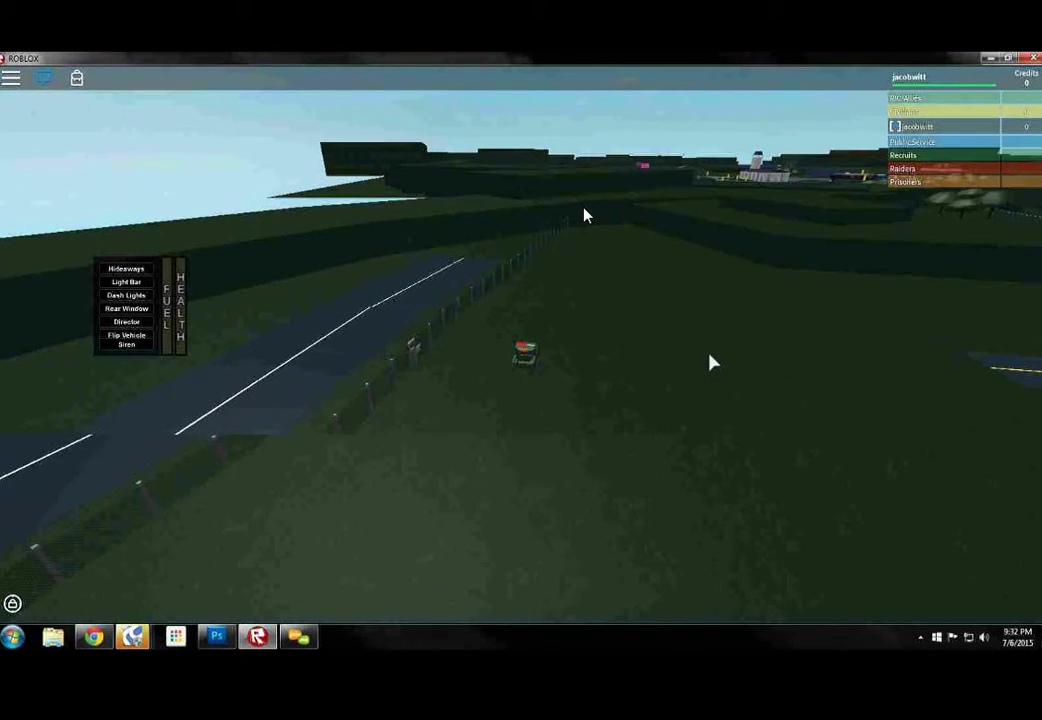
pyautogui.press('w')
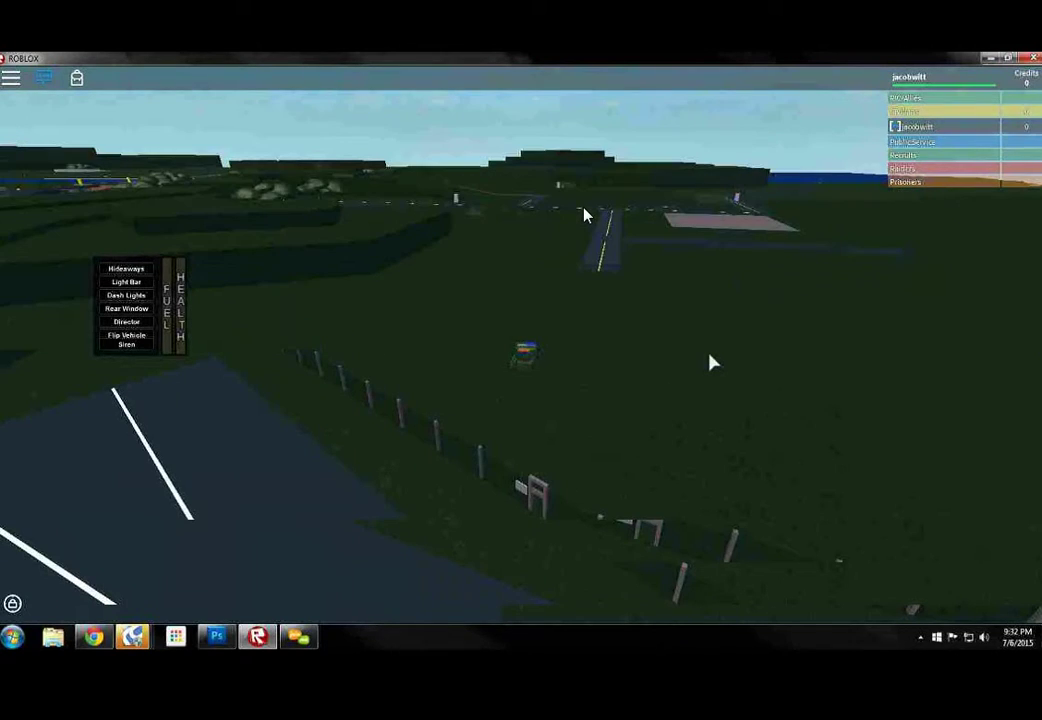
pyautogui.press('w')
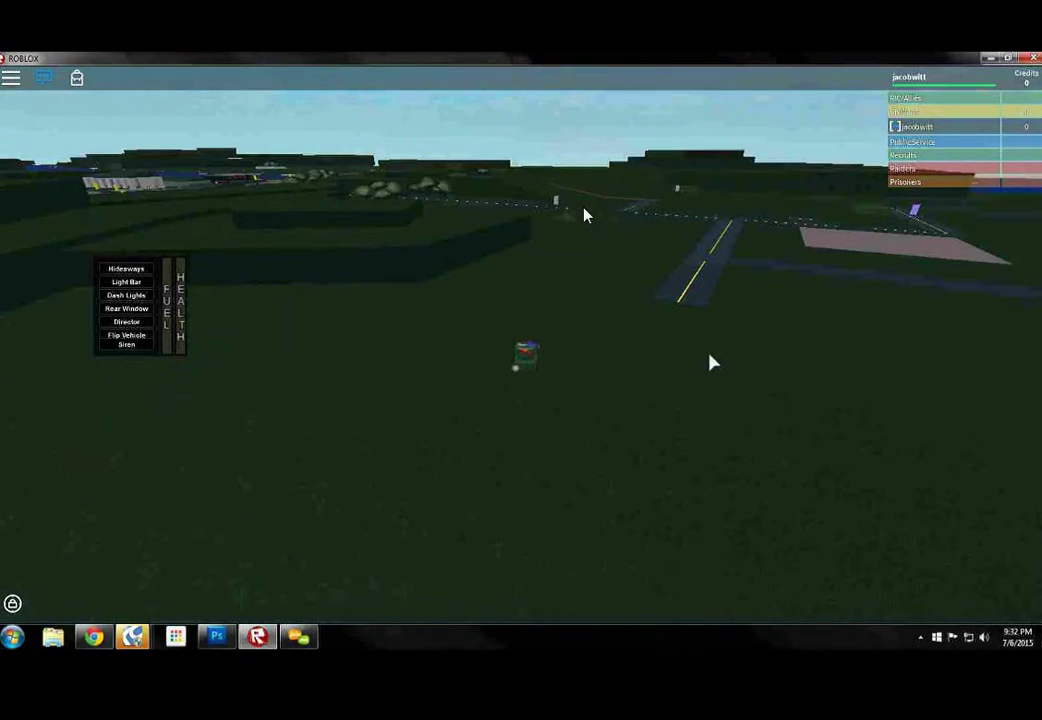
# Drive beside the runways across the airfield, then switch over to the RaidCall chat window
pyautogui.press('w')
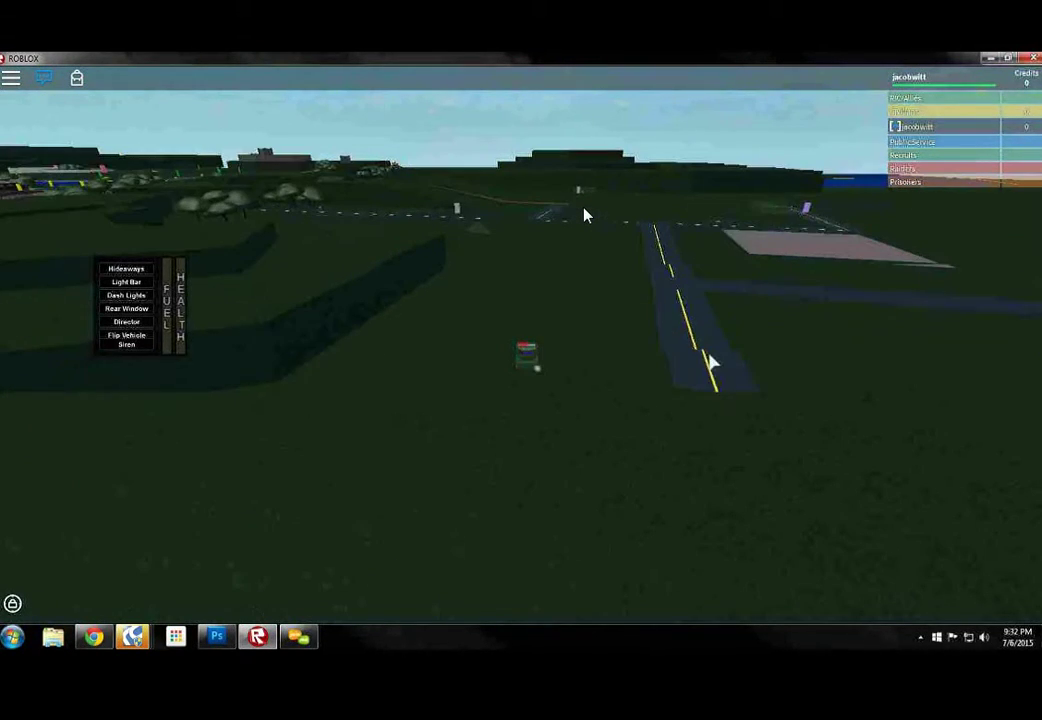
pyautogui.press('w')
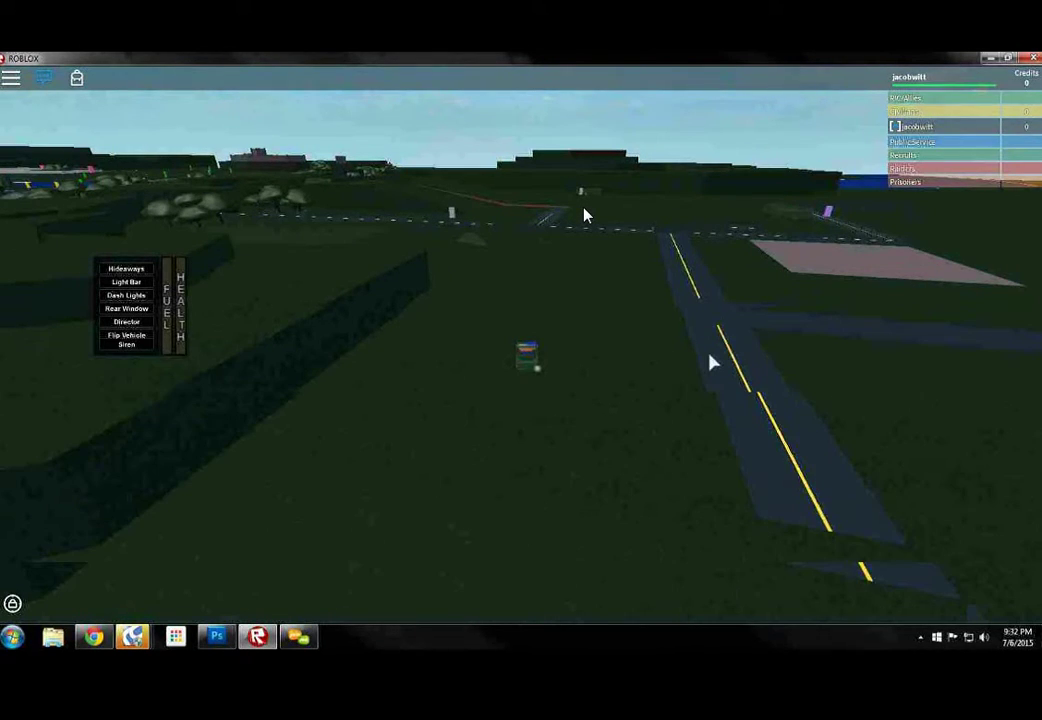
pyautogui.press('w')
pyautogui.press('w')
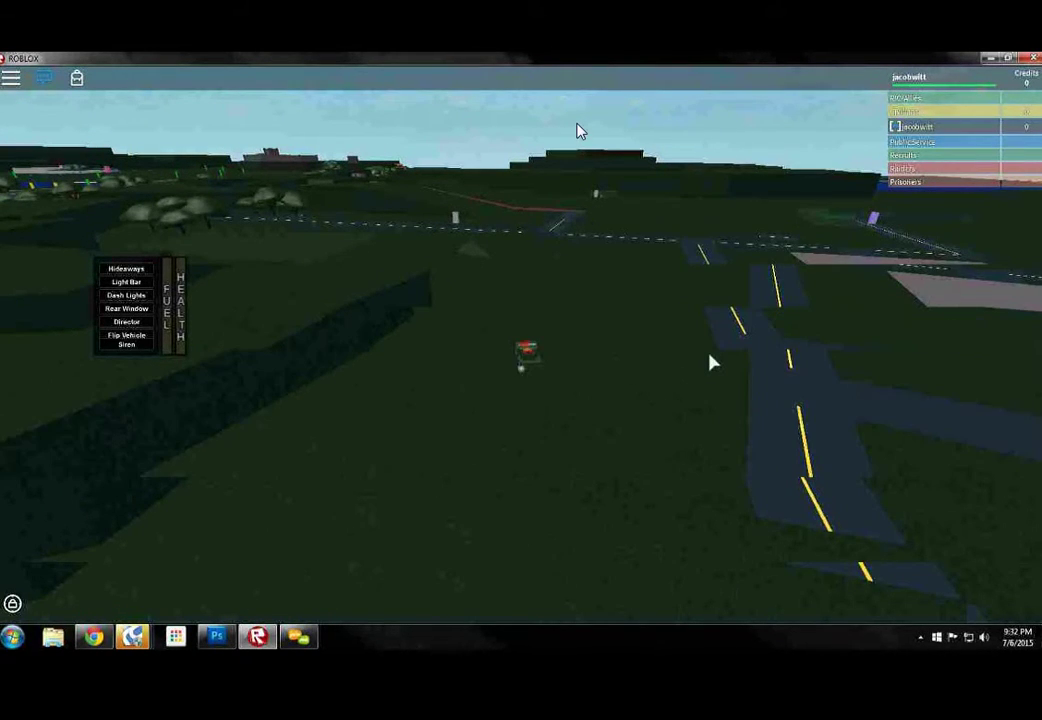
pyautogui.press('w')
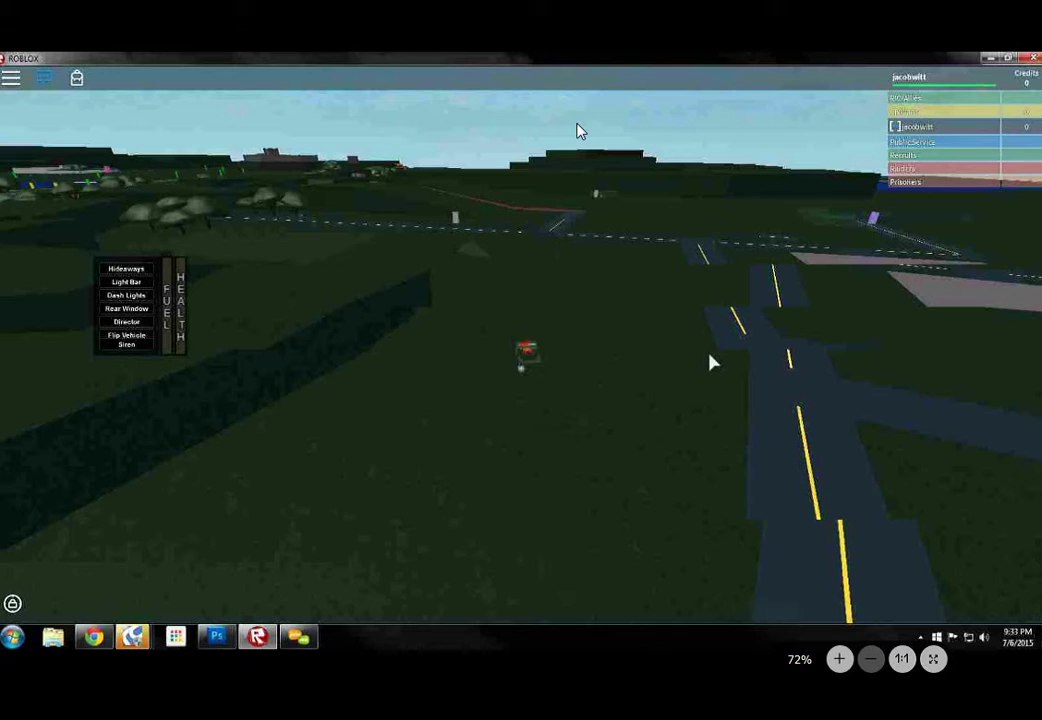
pyautogui.press('w')
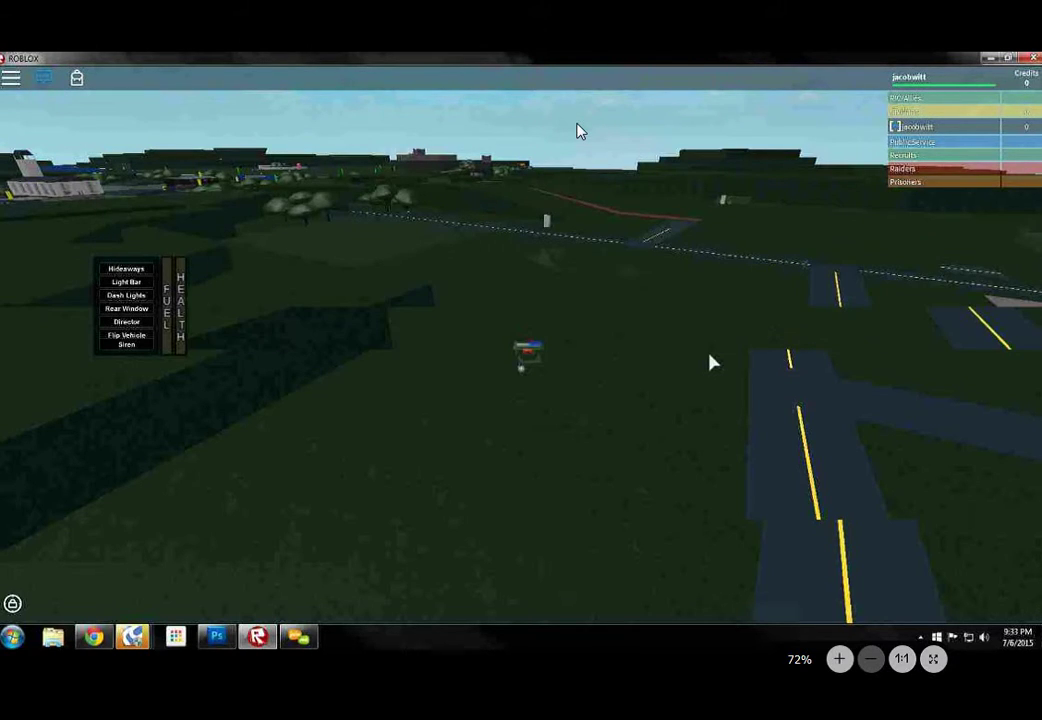
pyautogui.press('w')
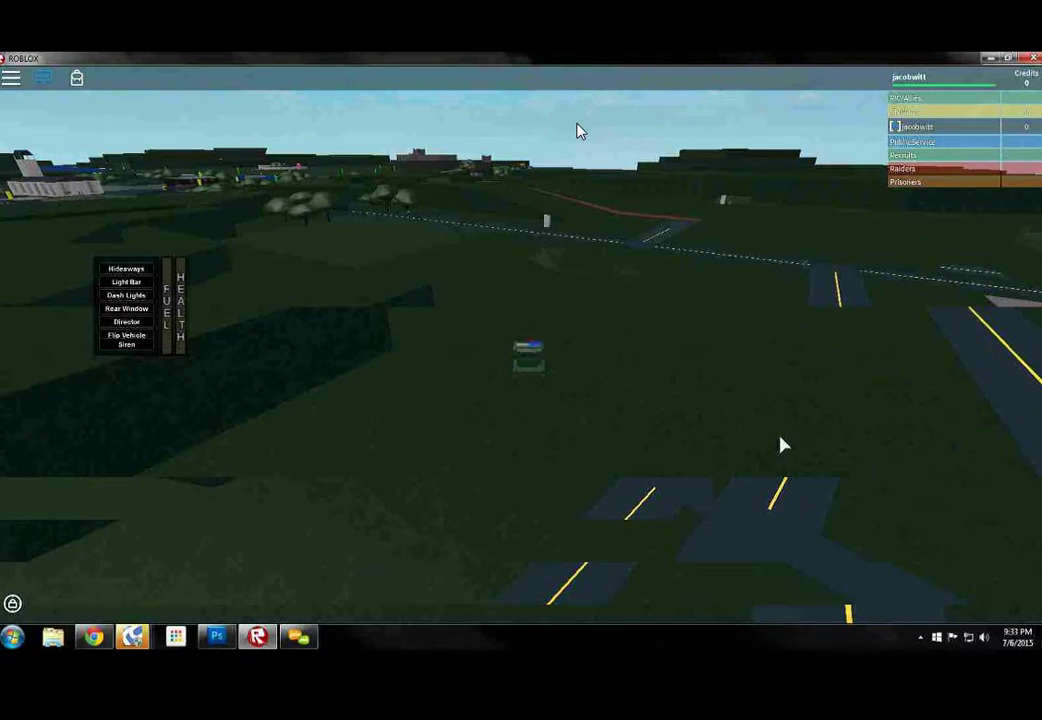
pyautogui.hotkey('alt', 'Tab')
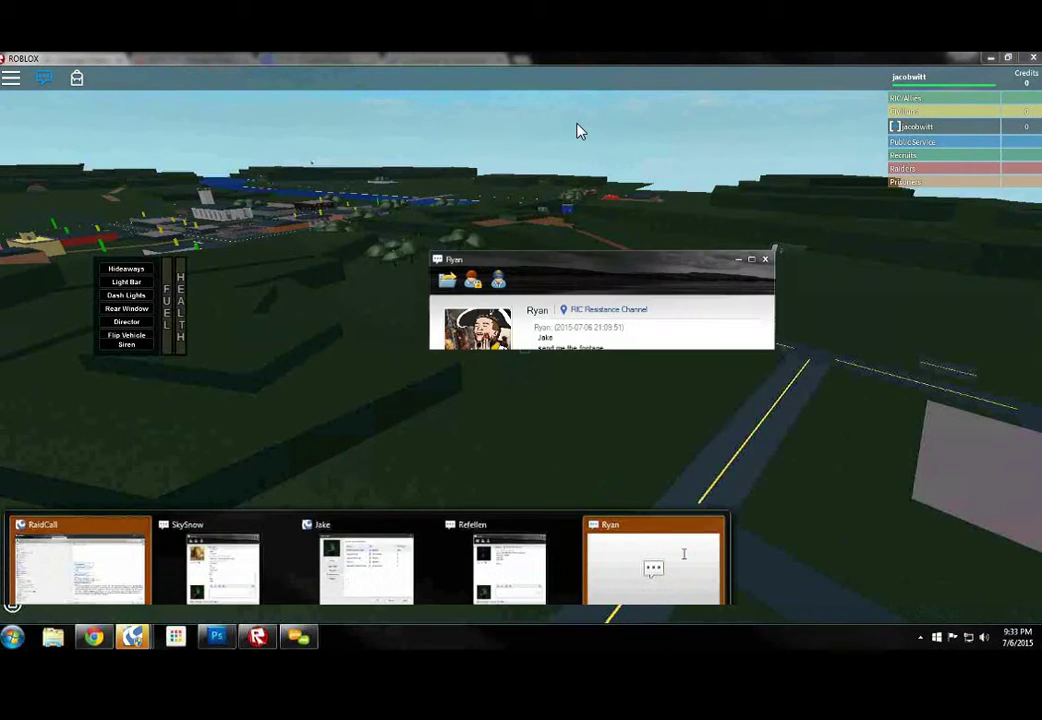
pyautogui.click(653, 560)
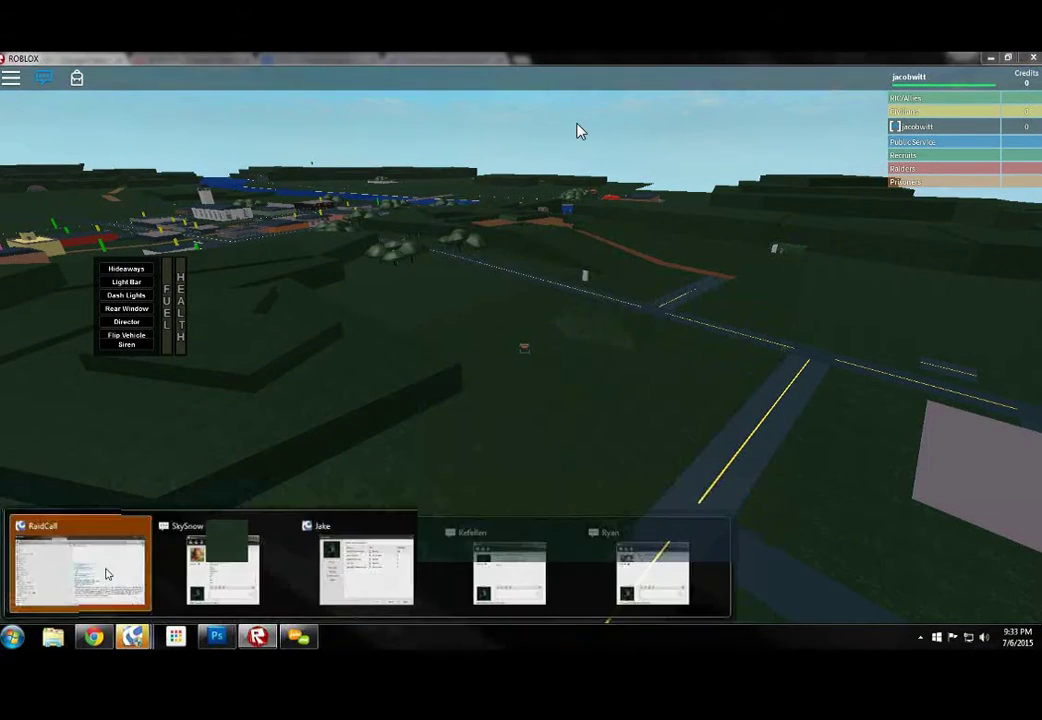
pyautogui.click(107, 573)
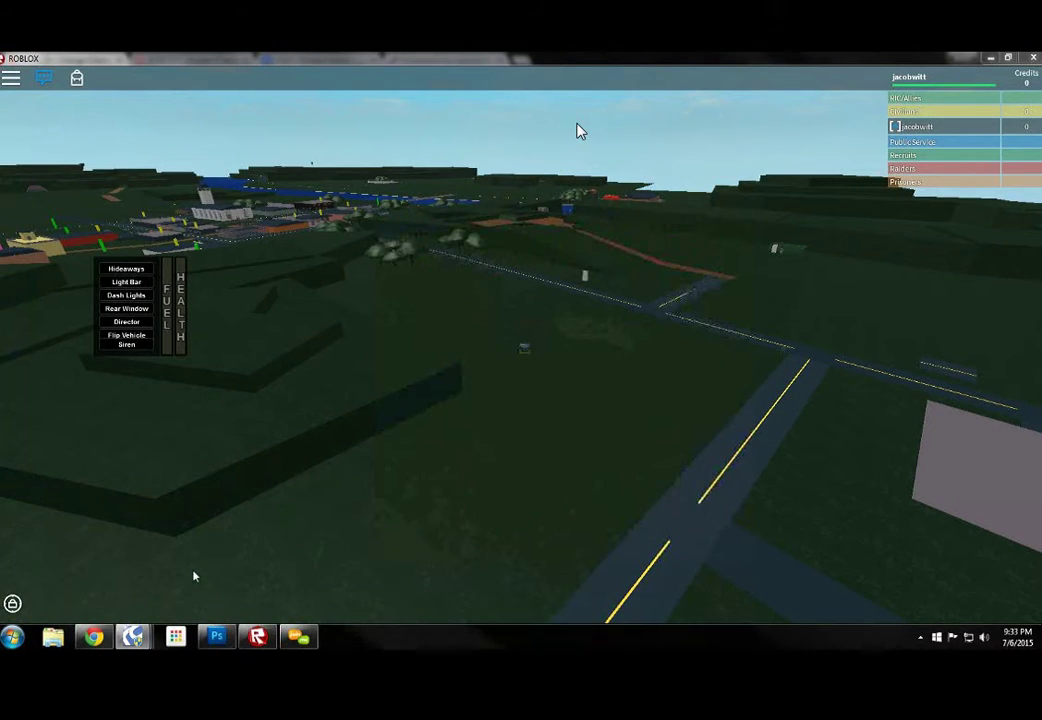
pyautogui.click(133, 636)
pyautogui.click(60, 560)
pyautogui.click(133, 636)
pyautogui.click(230, 560)
pyautogui.write('Wana know something funny')
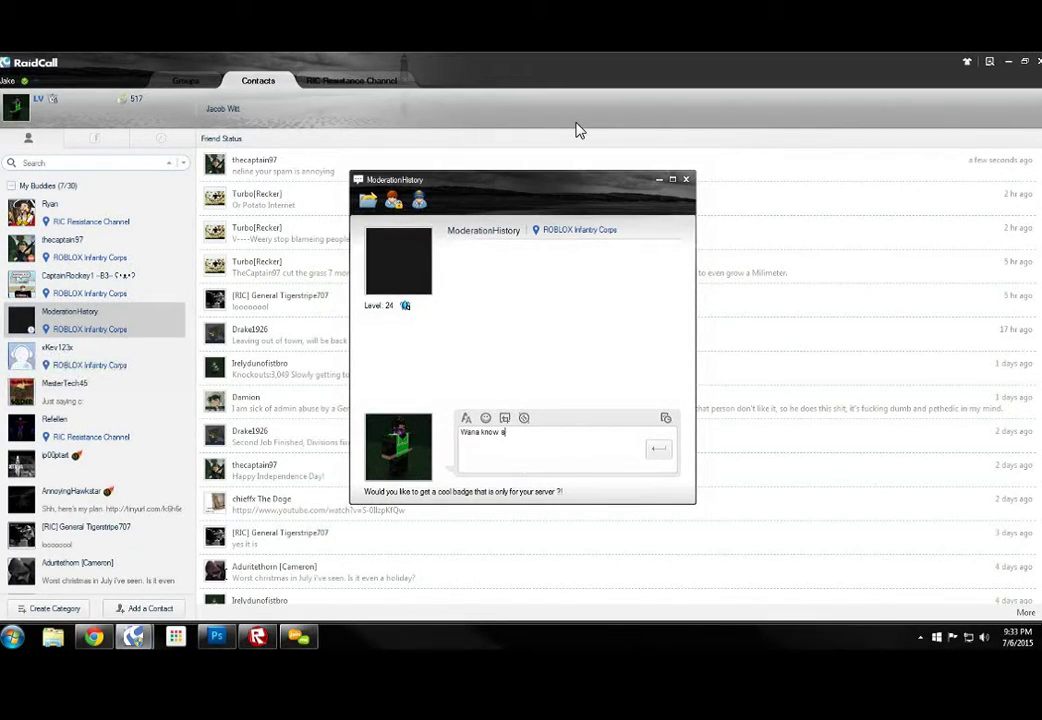
pyautogui.write('Your sc')
# Send the taunting message, then spell "SCREWED" one letter per message
pyautogui.press('Return')
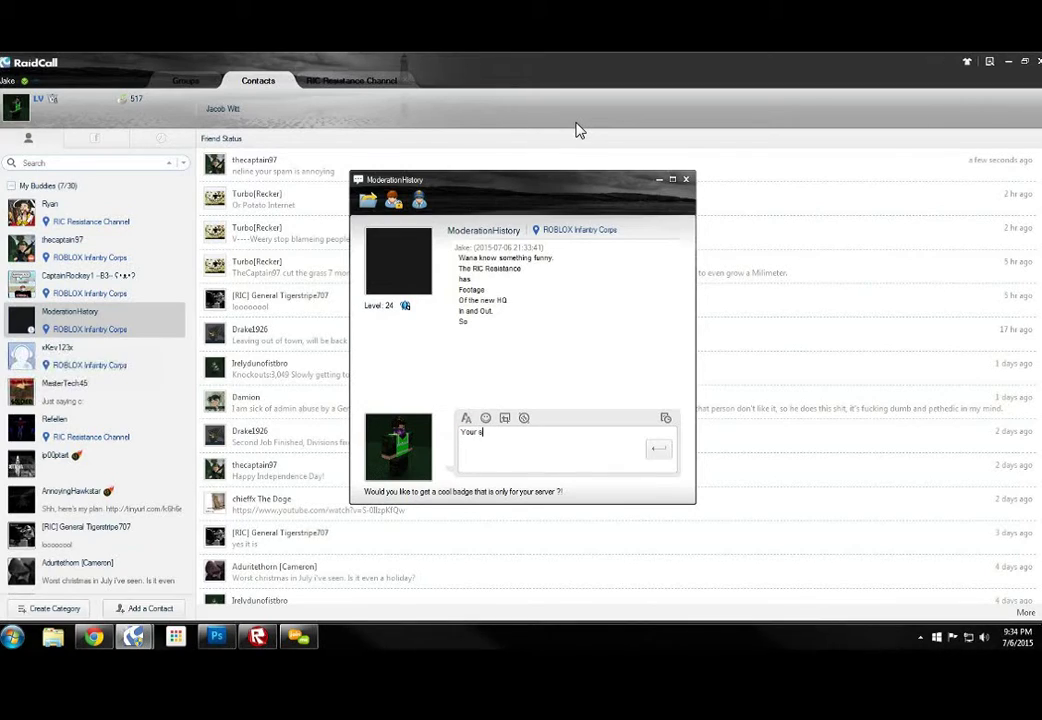
pyautogui.write('re')
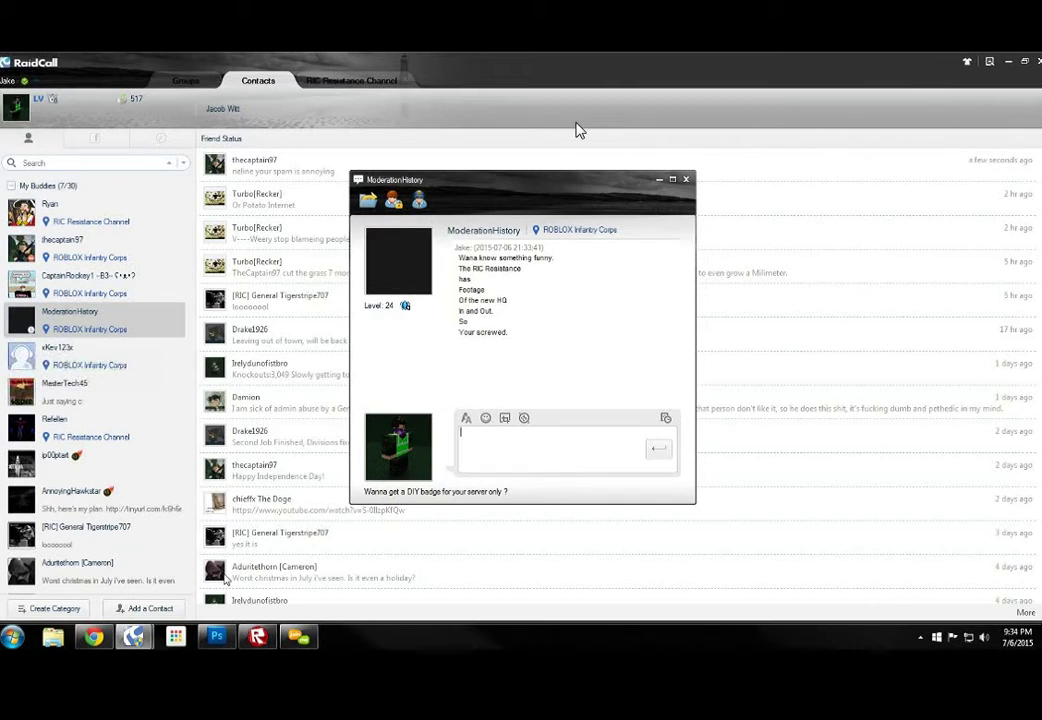
pyautogui.write('C')
pyautogui.press('Return')
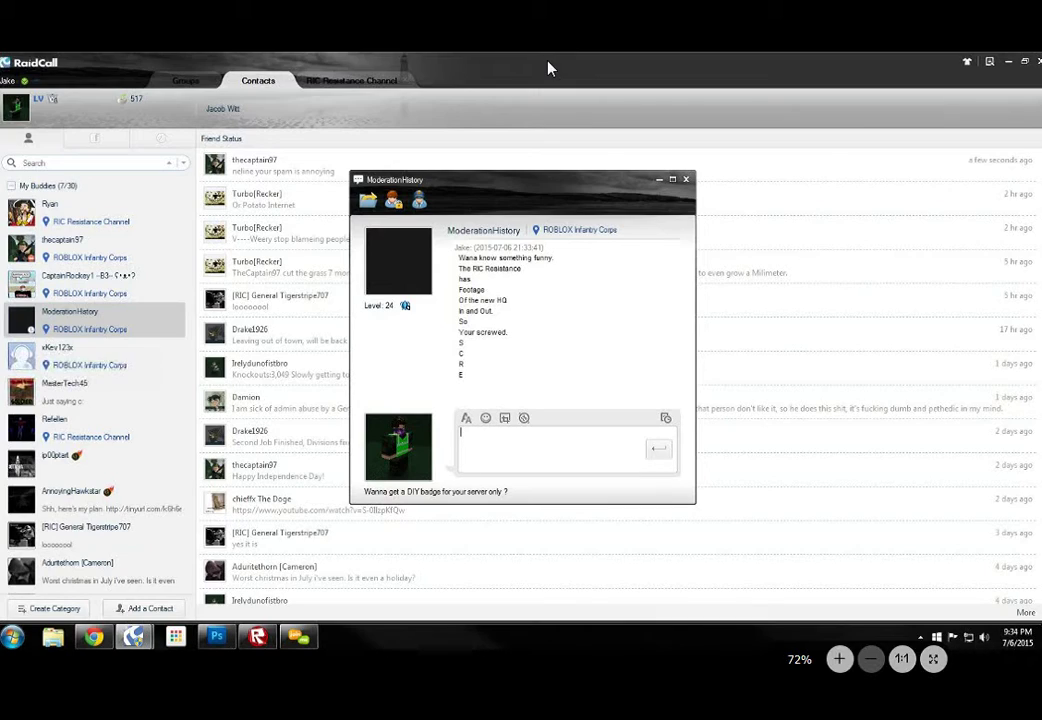
pyautogui.write('W')
pyautogui.press('Return')
pyautogui.press('Return')
pyautogui.write('D')
pyautogui.press('Return')
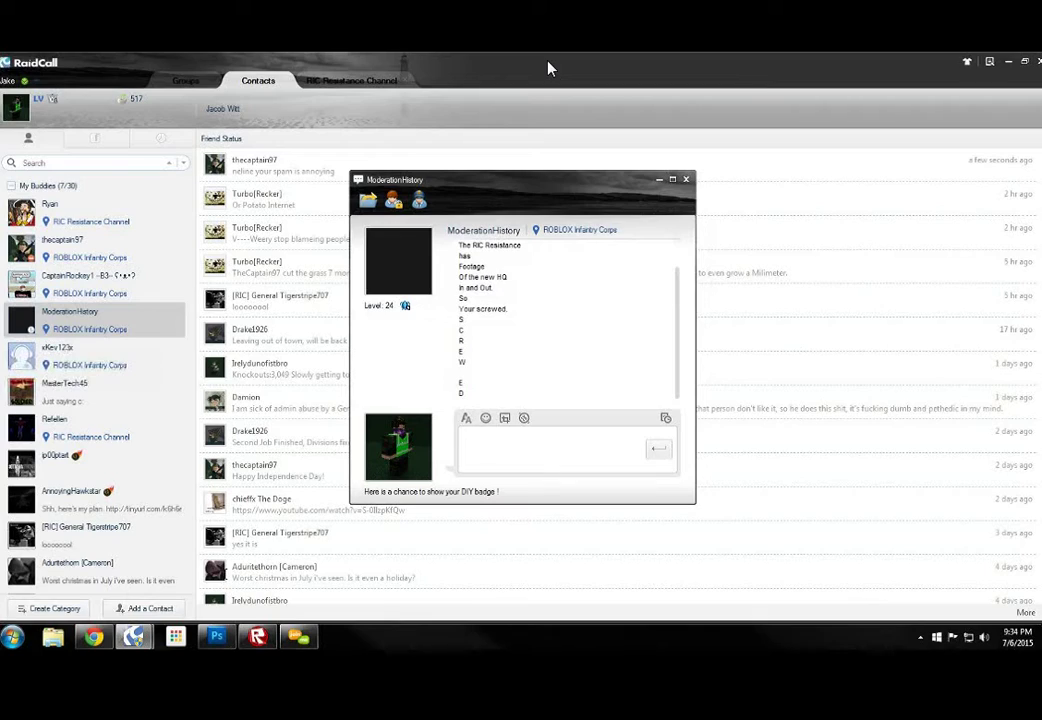
# Select the entire ModerationHistory conversation and copy it
pyautogui.hotkey('ctrl', 'a')
pyautogui.rightClick(477, 270)
pyautogui.click(505, 279)
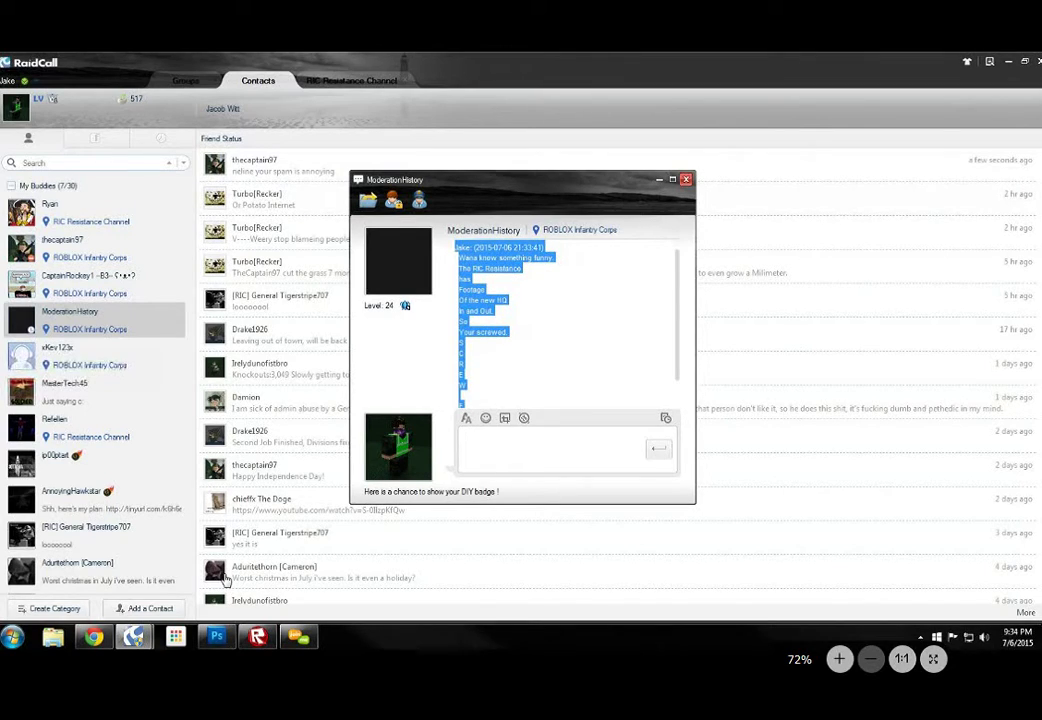
pyautogui.click(686, 179)
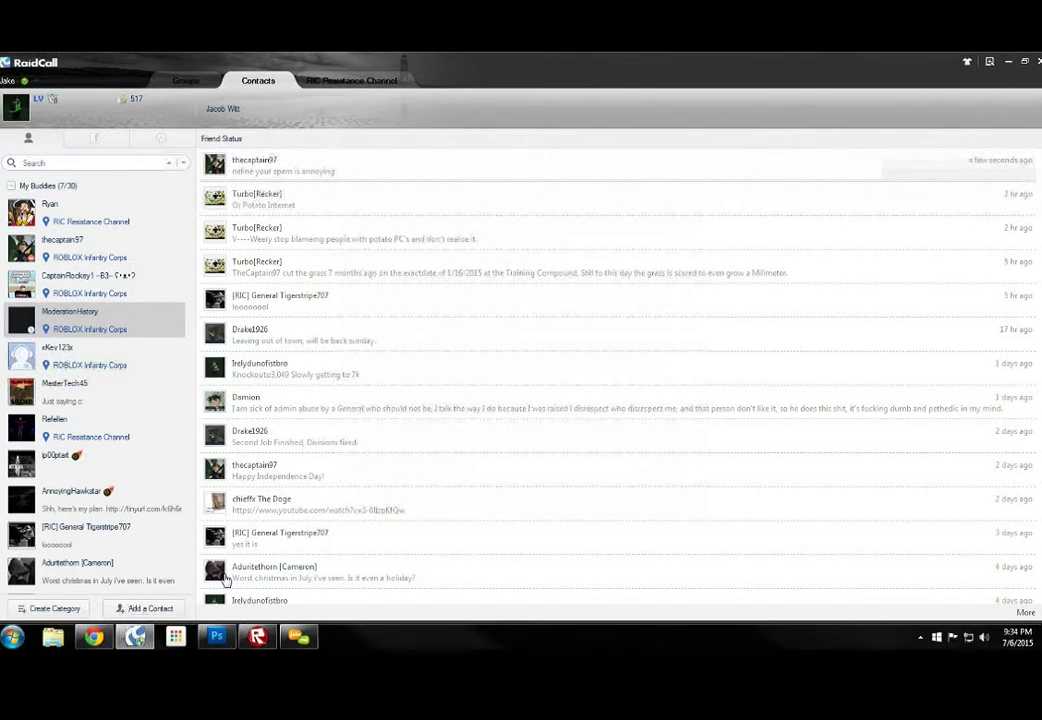
pyautogui.doubleClick(62, 240)
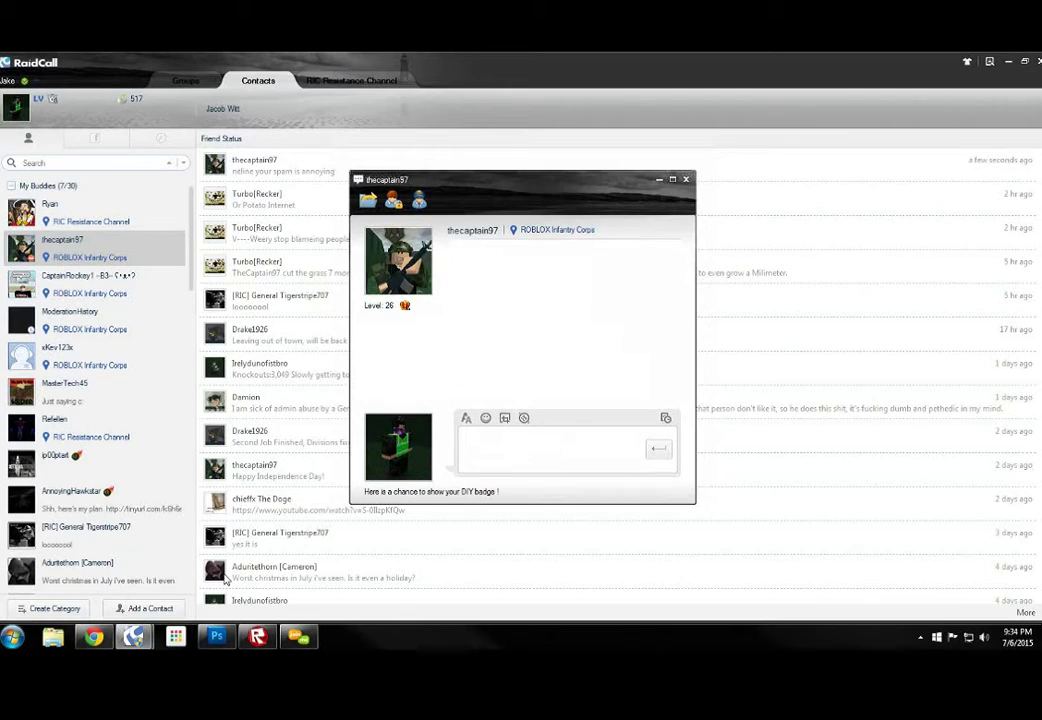
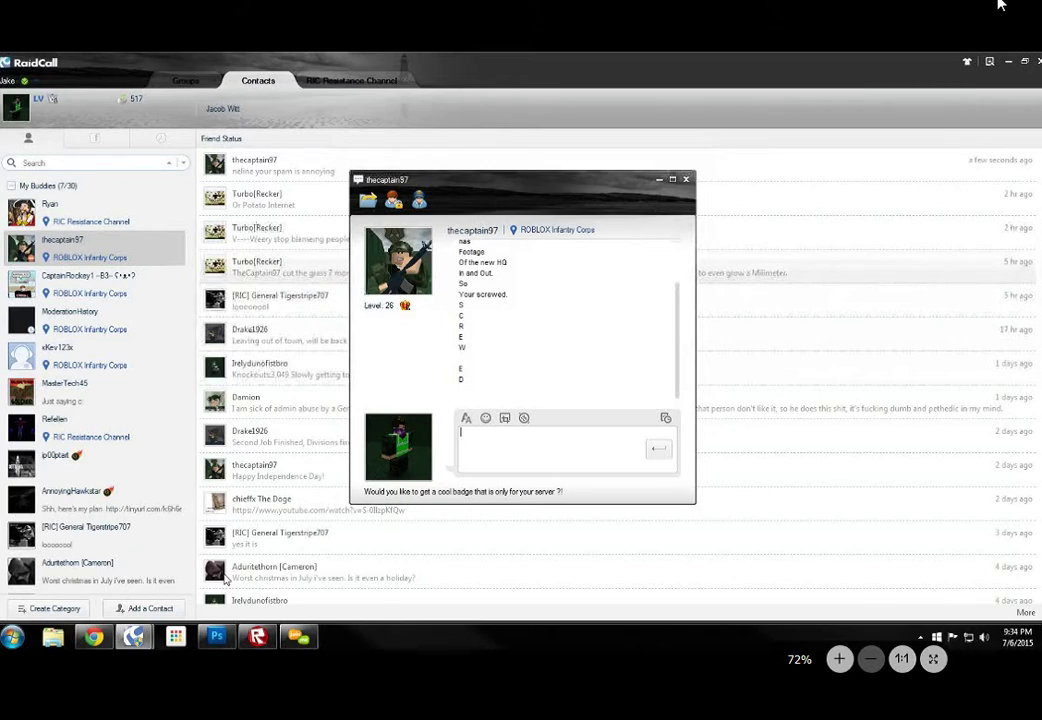
pyautogui.scroll(3, 560, 320)
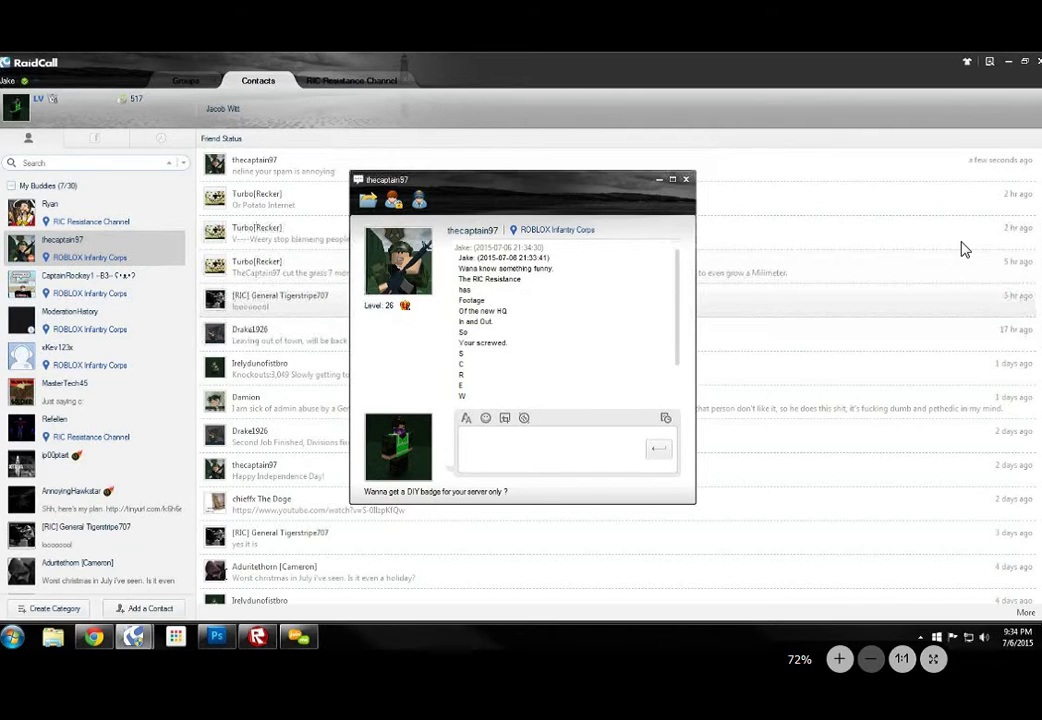
# Bring the RaidCall private chat window back to the front
pyautogui.click(93, 637)
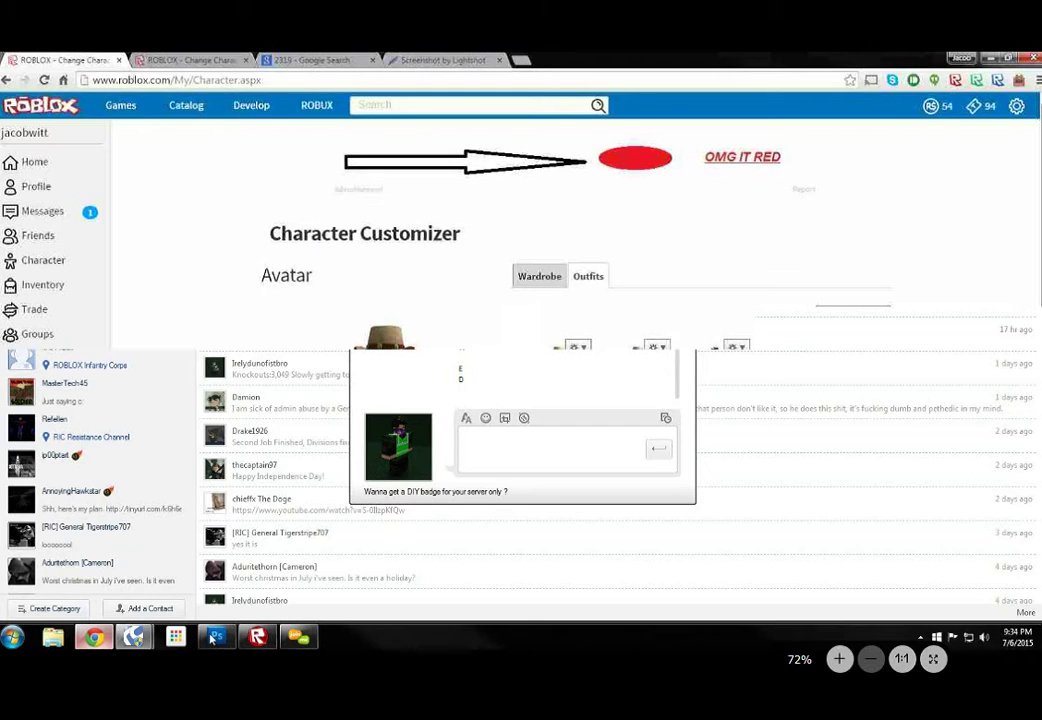
pyautogui.click(212, 638)
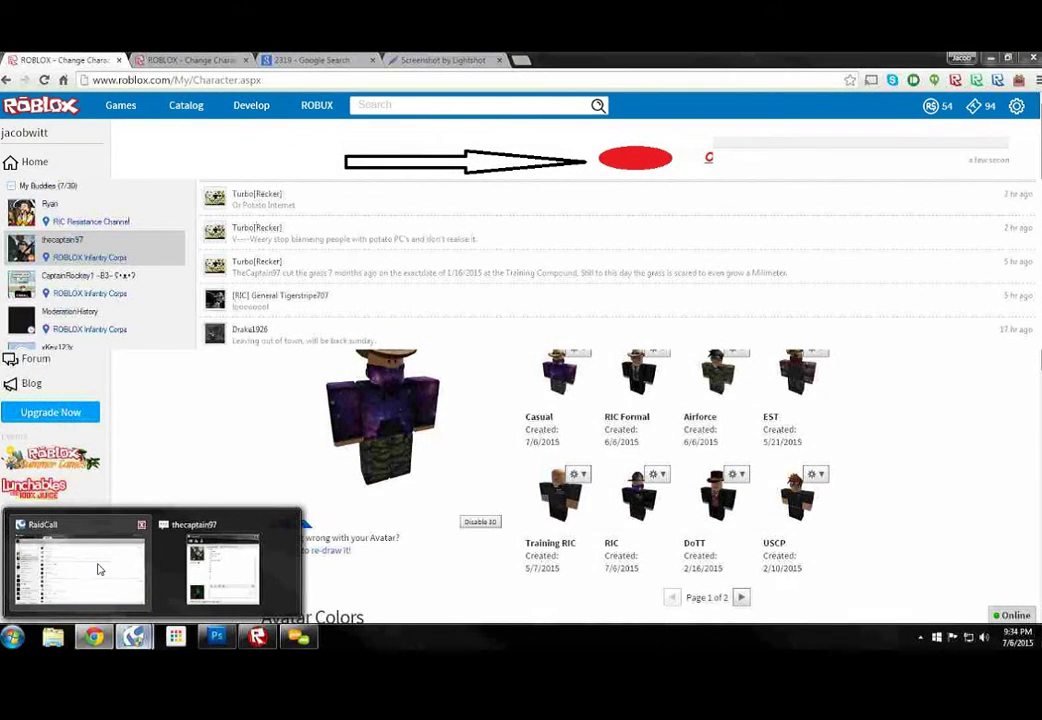
pyautogui.click(99, 570)
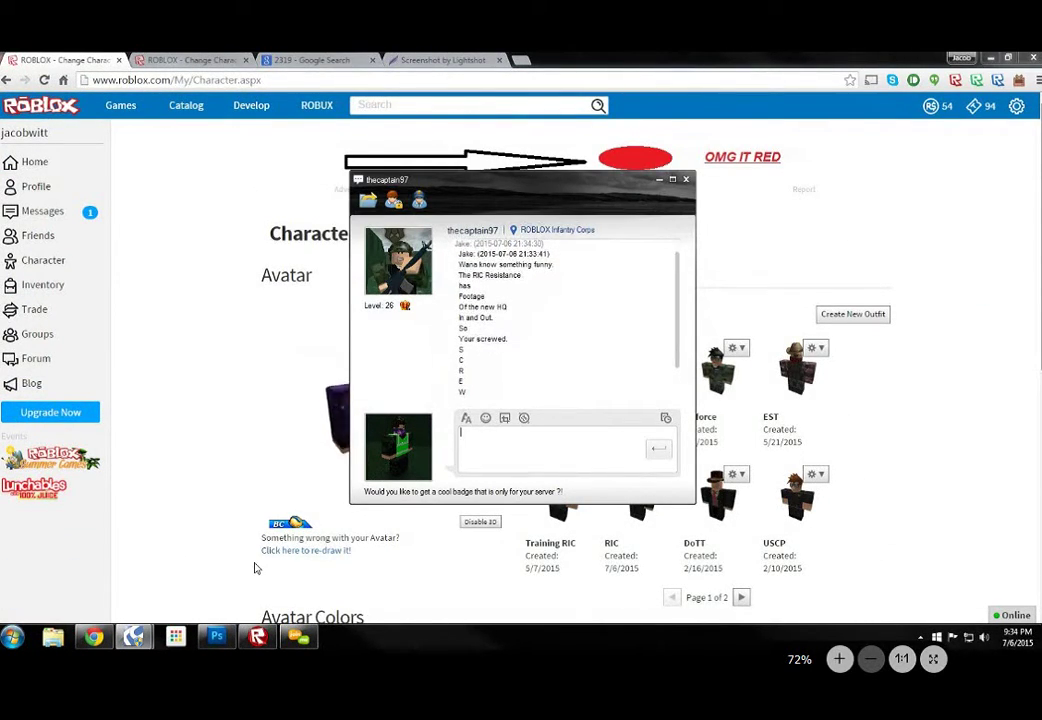
pyautogui.write('u guys really exposing that shit')
# Send two short chat replies in RaidCall, then go to the Roblox Messages inbox
pyautogui.press('Return')
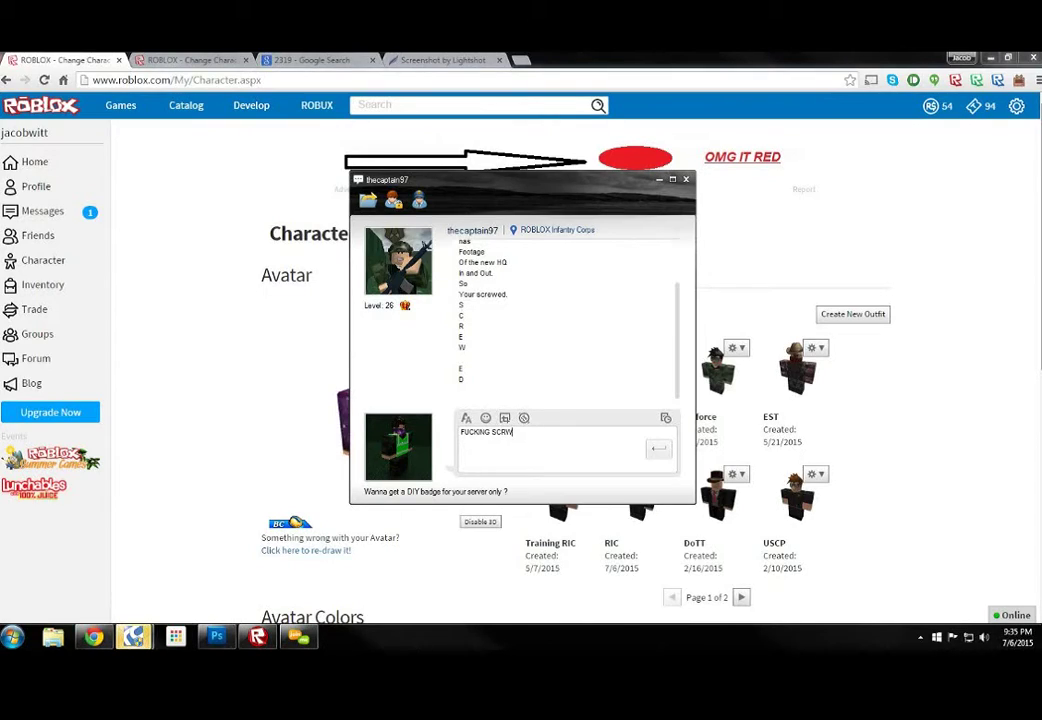
pyautogui.write('REWED.')
pyautogui.press('Return')
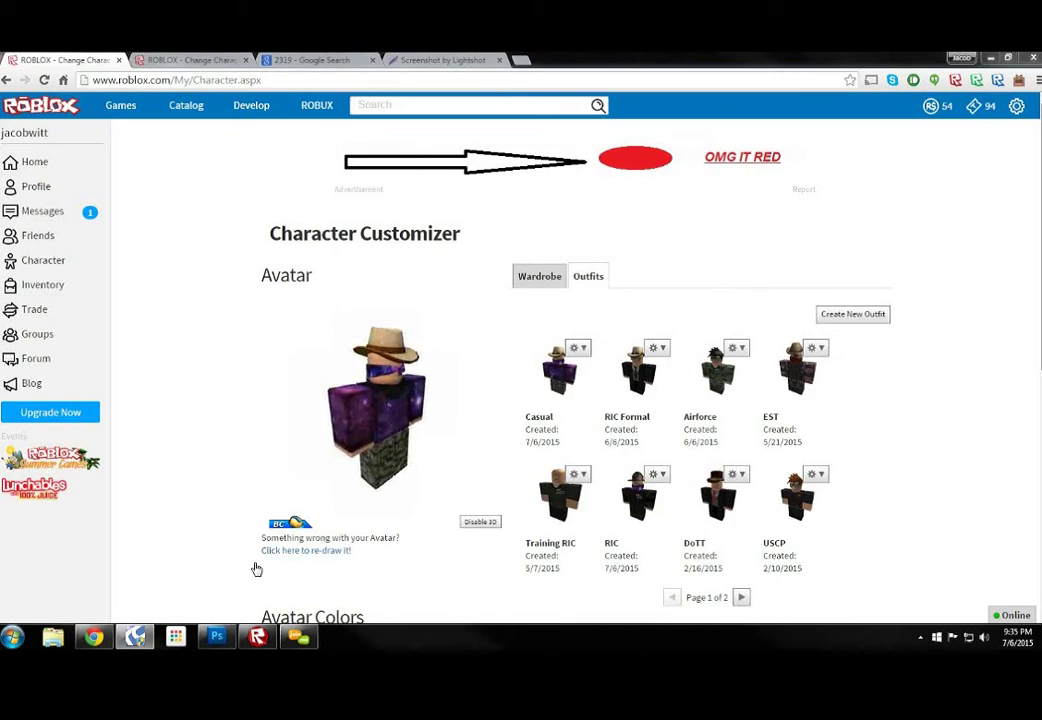
pyautogui.click(300, 551)
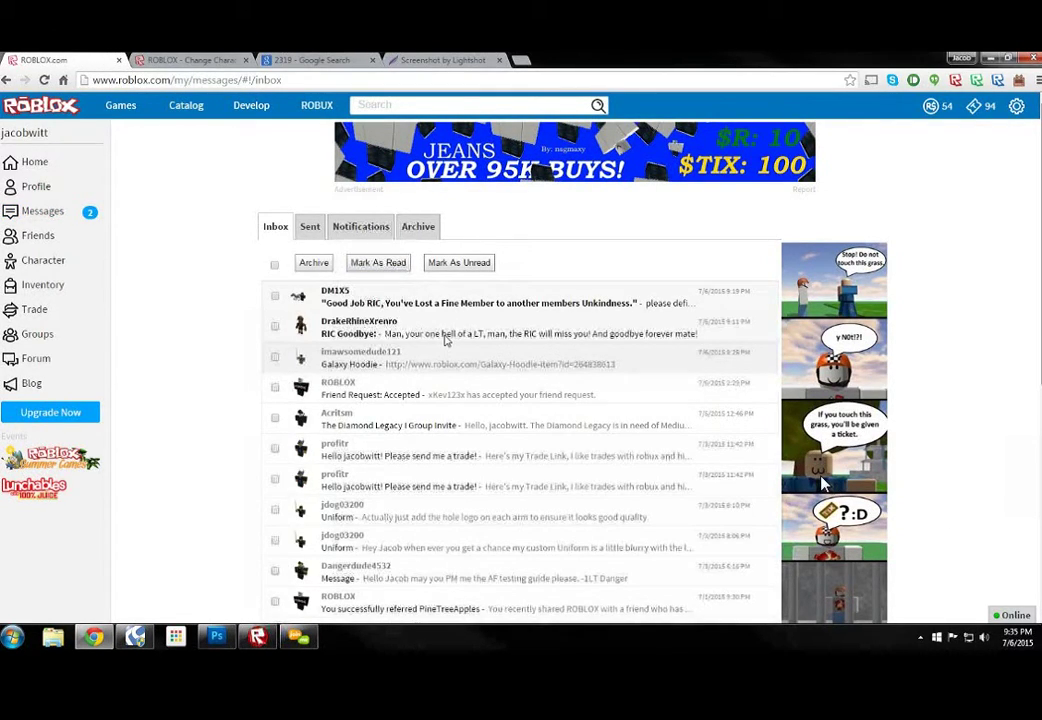
# Open the 'Good Job RIC' message and begin writing a reply
pyautogui.click(447, 300)
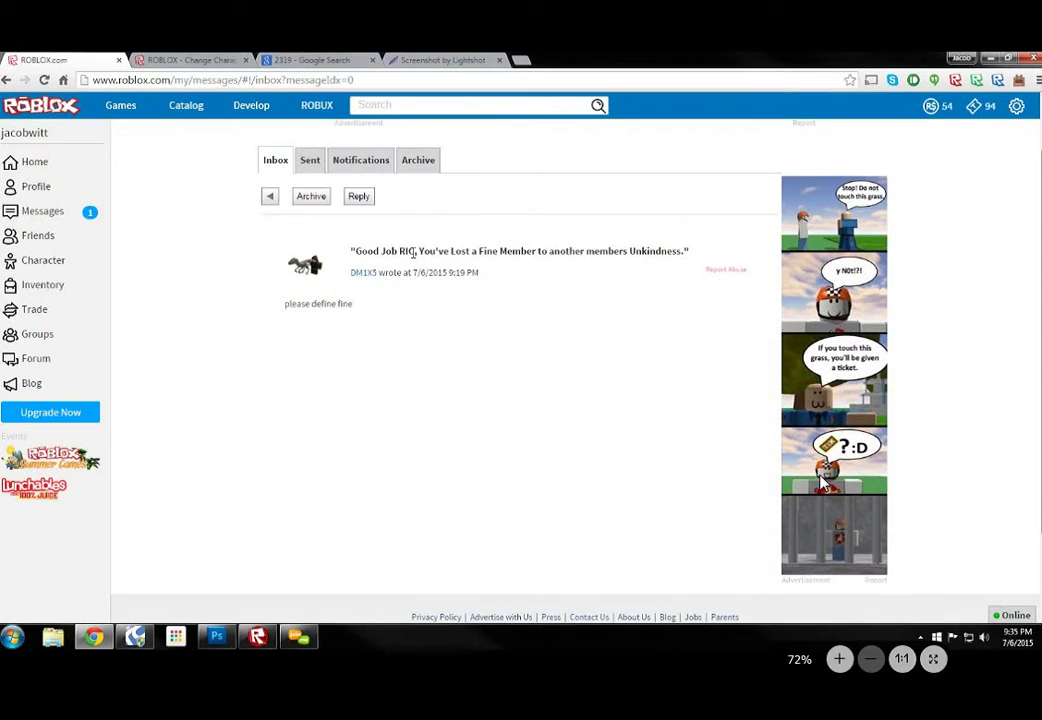
pyautogui.click(358, 196)
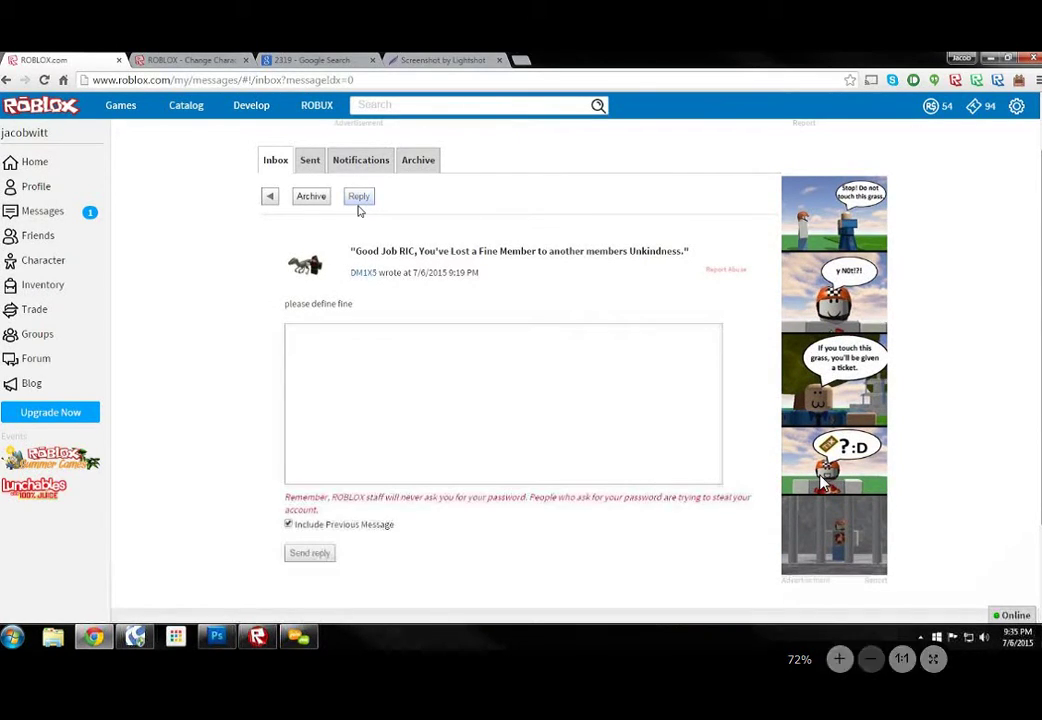
pyautogui.click(425, 443)
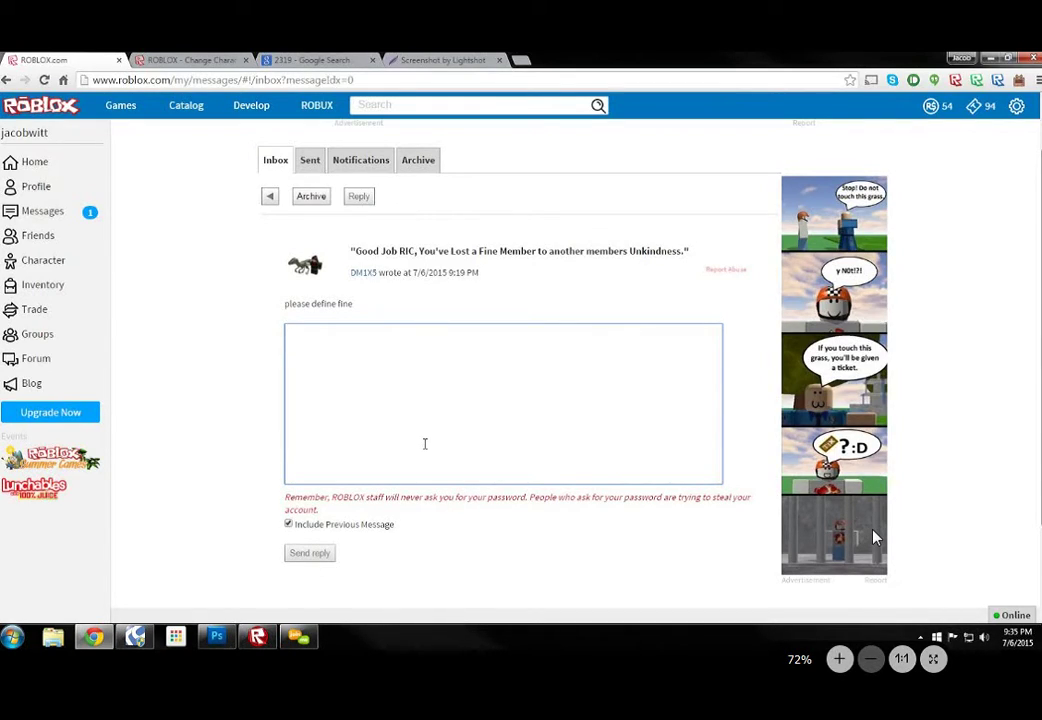
pyautogui.write('A Well Aim, ')
pyautogui.write('Finely Ex')
pyautogui.write('ecuted.')
pyautogui.press('Return')
pyautogui.write('Murderer')
pyautogui.press('Return')
pyautogui.write('That Kiddie')
pyautogui.write('lled l')
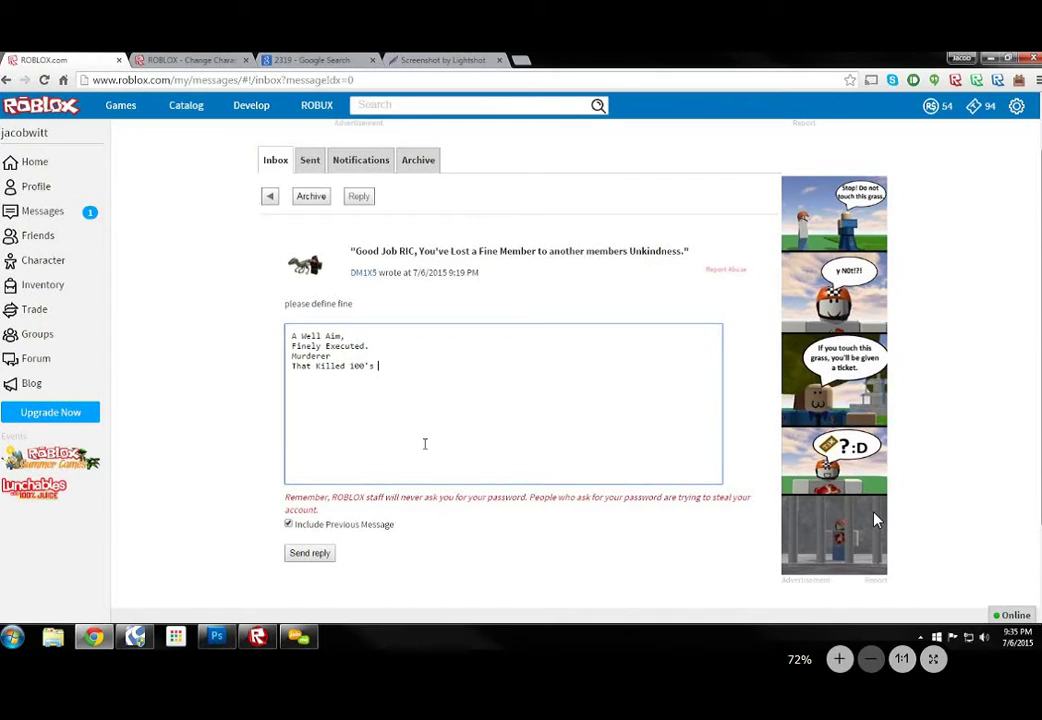
pyautogui.write('of Raiders')
# Finish the multi-line reply with advice to handle ideas firmly, then send it
pyautogui.press('Return')
pyautogui.write('And')
pyautogui.press('Return')
pyautogui.write('Will never ha')
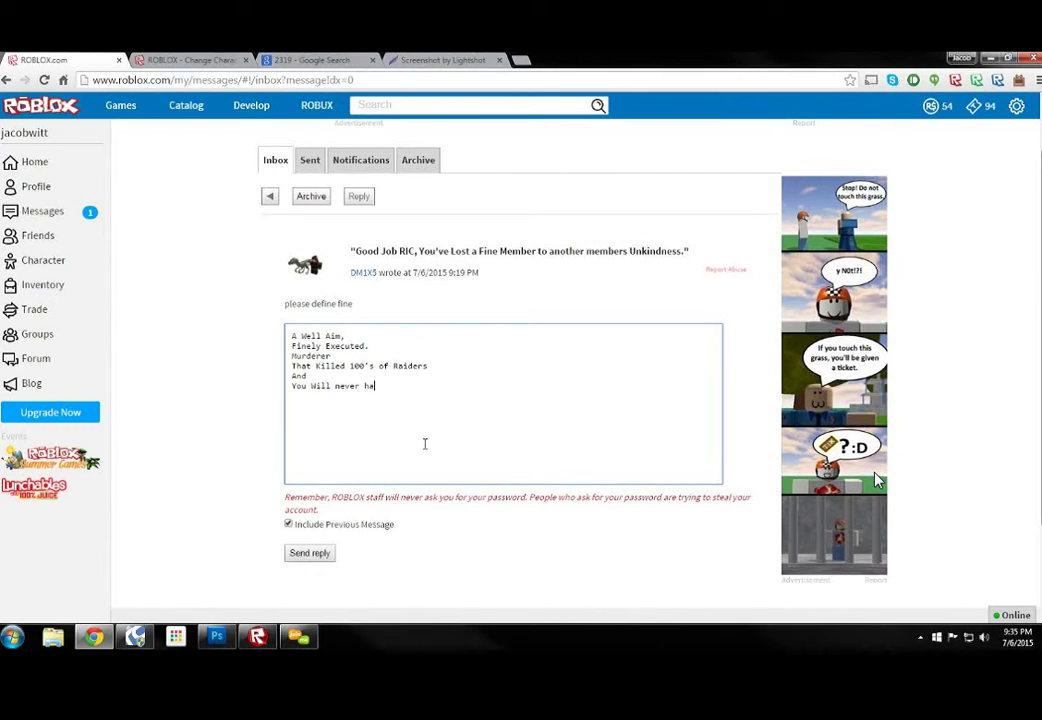
pyautogui.press('BackSpace')
pyautogui.press('BackSpace')
pyautogui.press('BackSpace')
pyautogui.write('ve that again.')
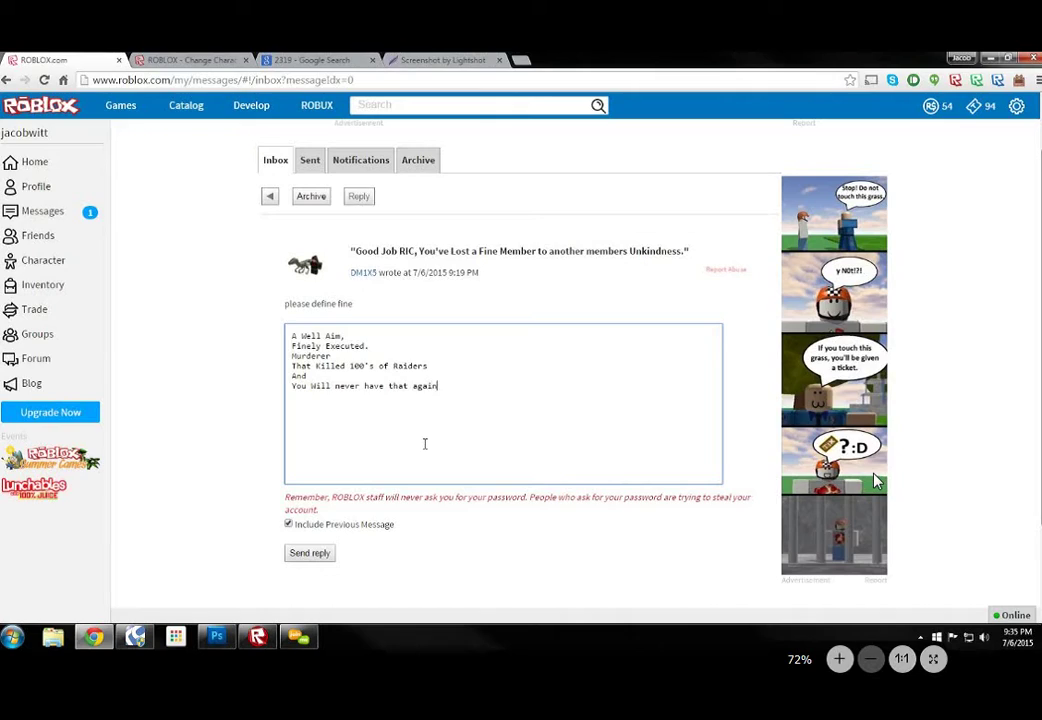
pyautogui.press('Return')
pyautogui.press('shift')
pyautogui.press('shift')
pyautogui.press('shift')
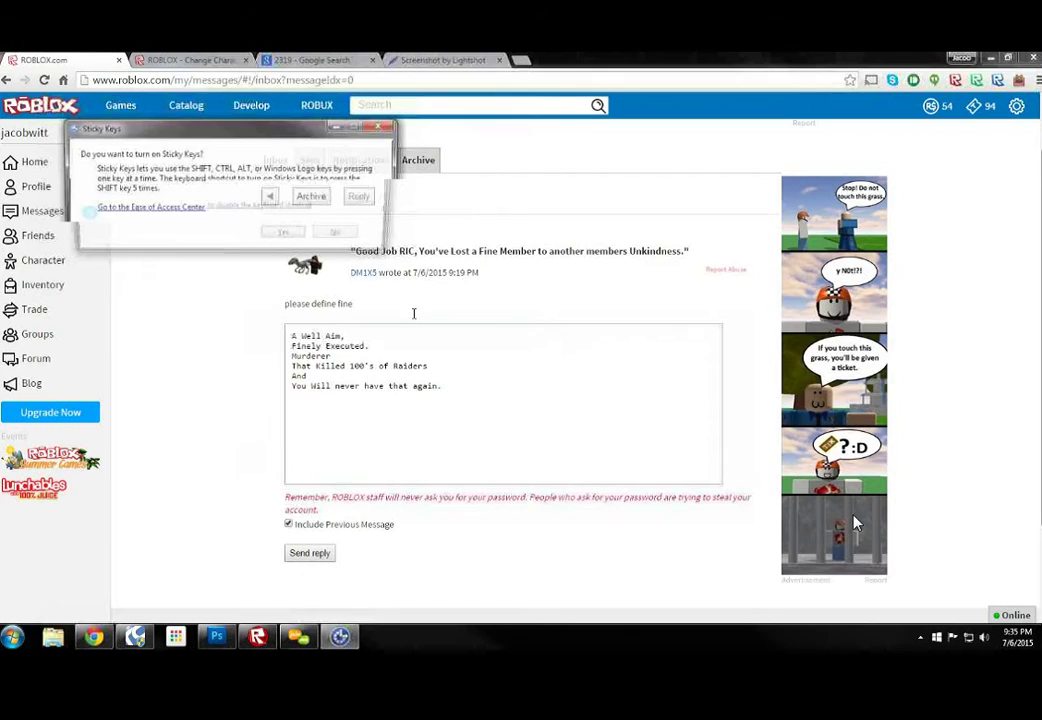
pyautogui.press('Escape')
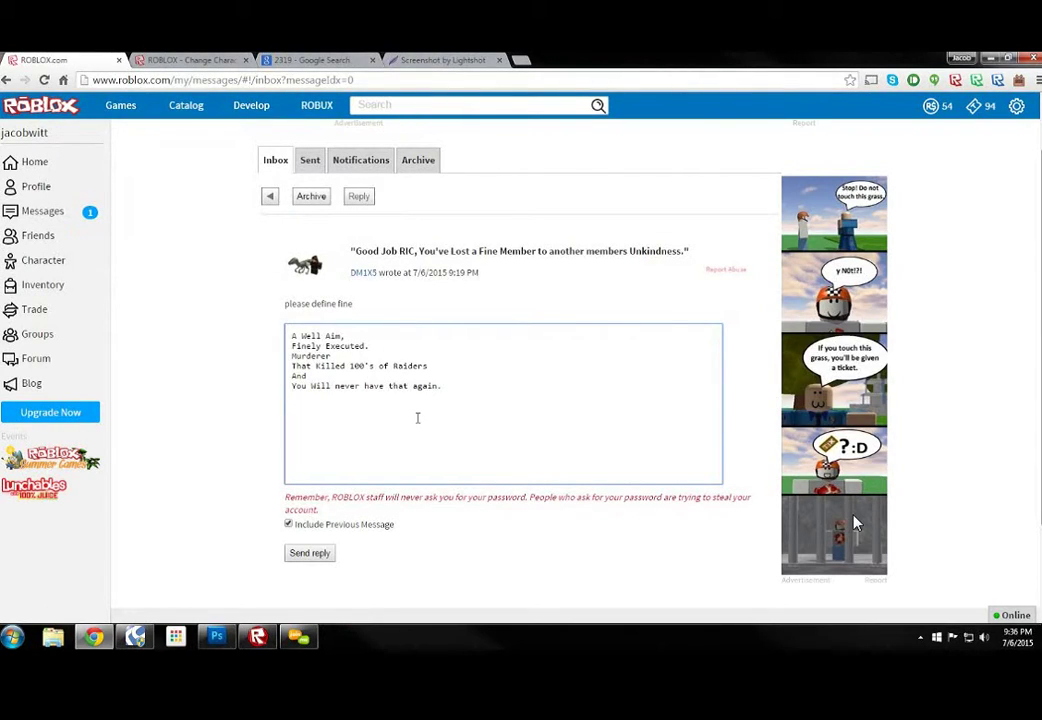
pyautogui.press('Return')
pyautogui.write('Ever.')
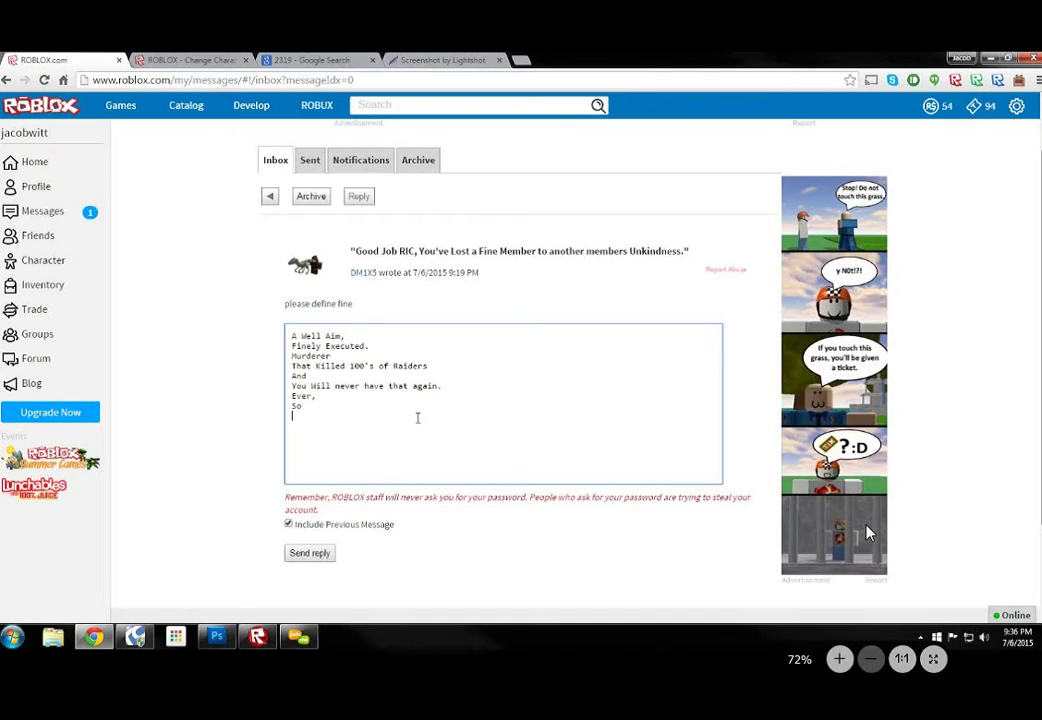
pyautogui.write('Your ')
pyautogui.write('ou')
pyautogui.write('ter ')
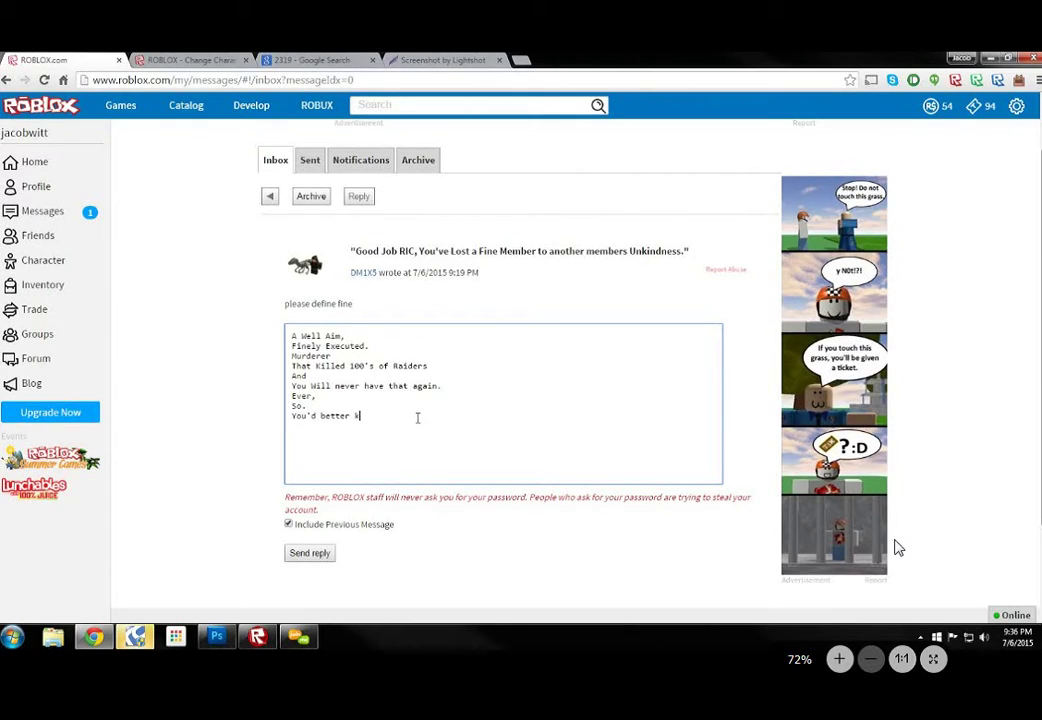
pyautogui.write('kil')
pyautogui.press('BackSpace')
pyautogui.press('BackSpace')
pyautogui.press('BackSpace')
pyautogui.write('get ')
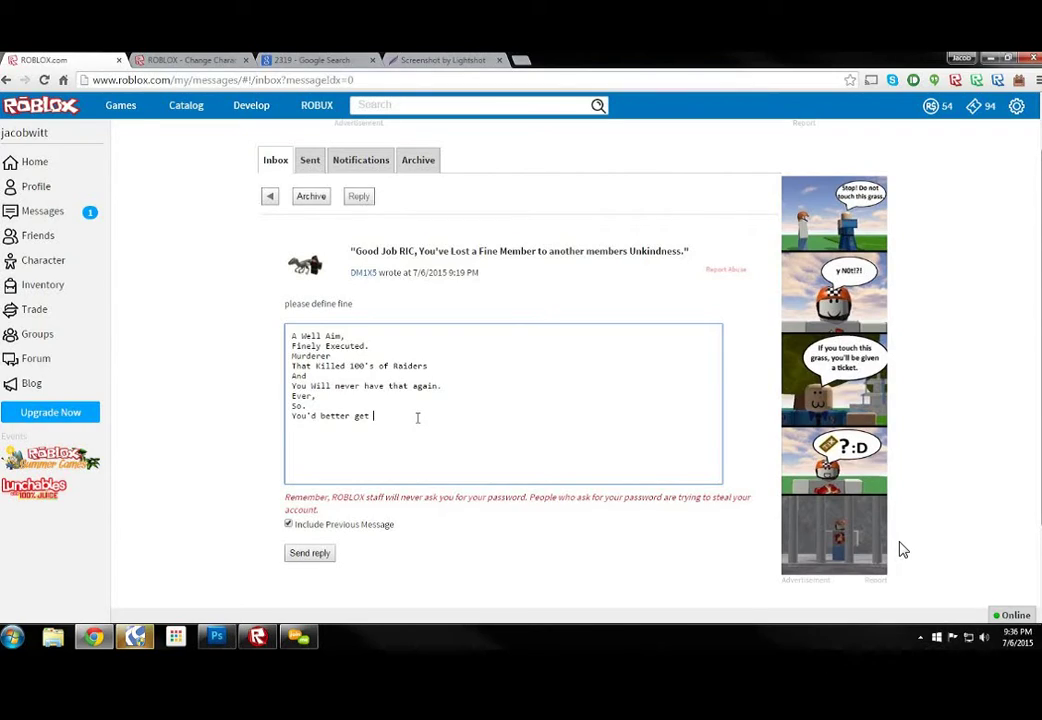
pyautogui.write('a')
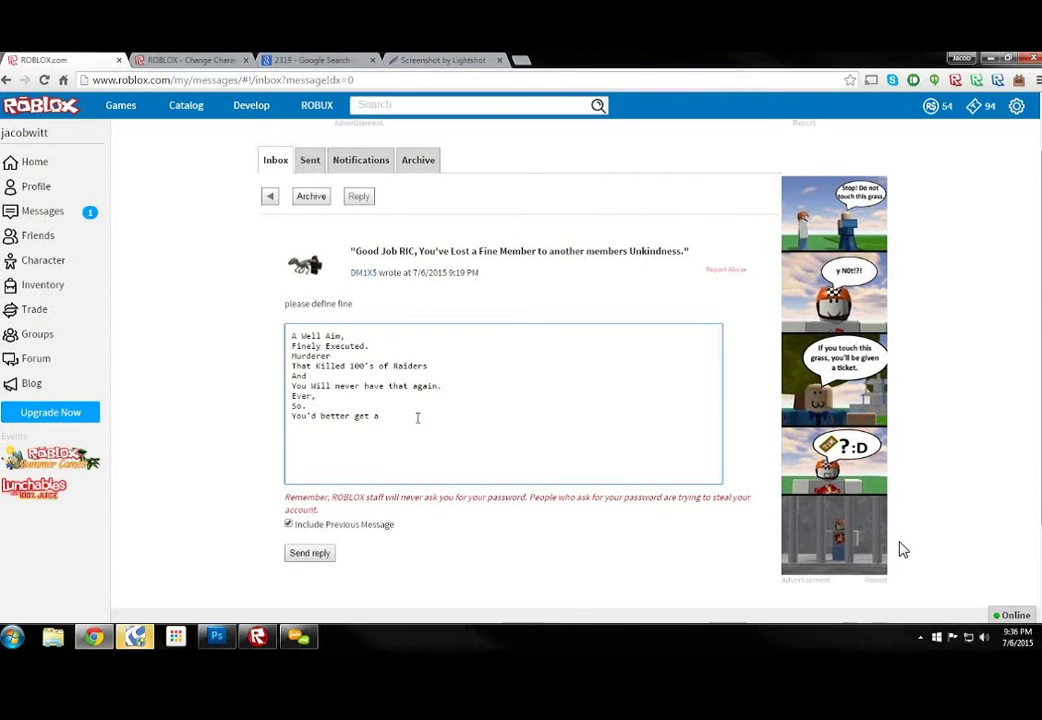
pyautogui.write(' firm handle on your Ideas.')
pyautogui.press('Return')
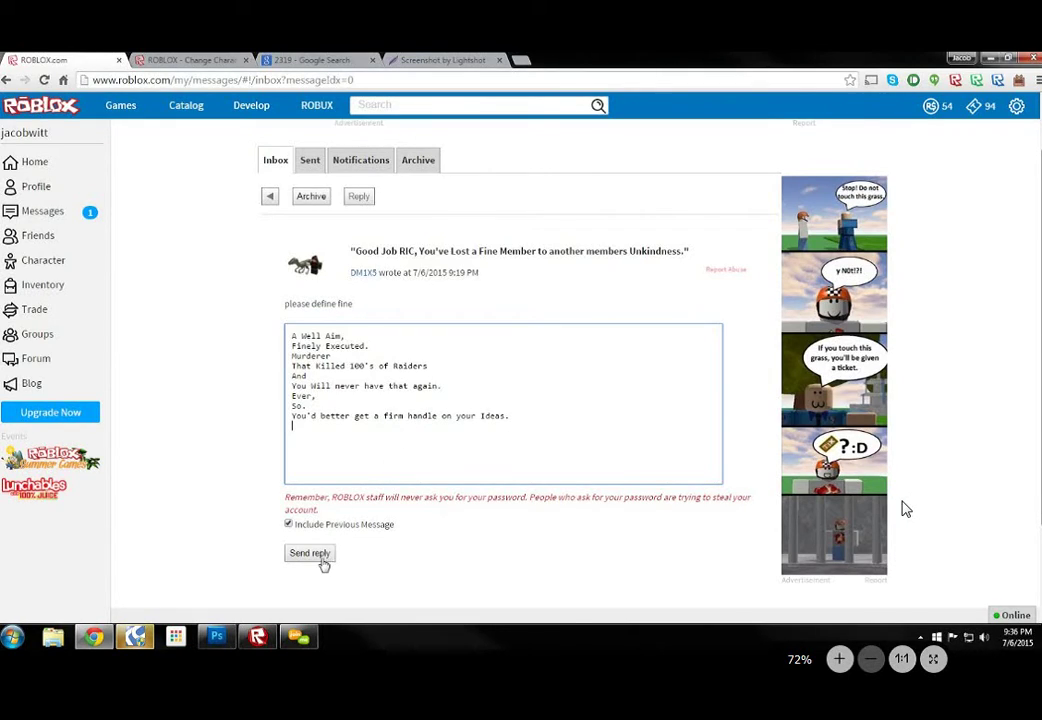
pyautogui.click(309, 553)
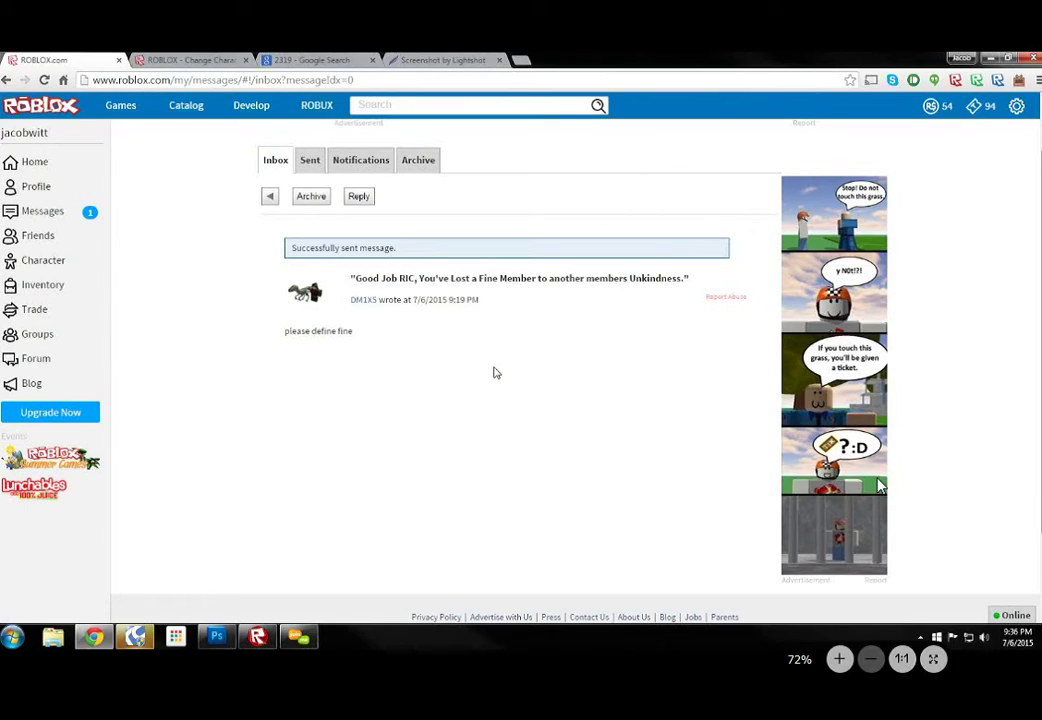
# Confirm the new reply tops the Sent list, then return to the Inbox
pyautogui.click(310, 160)
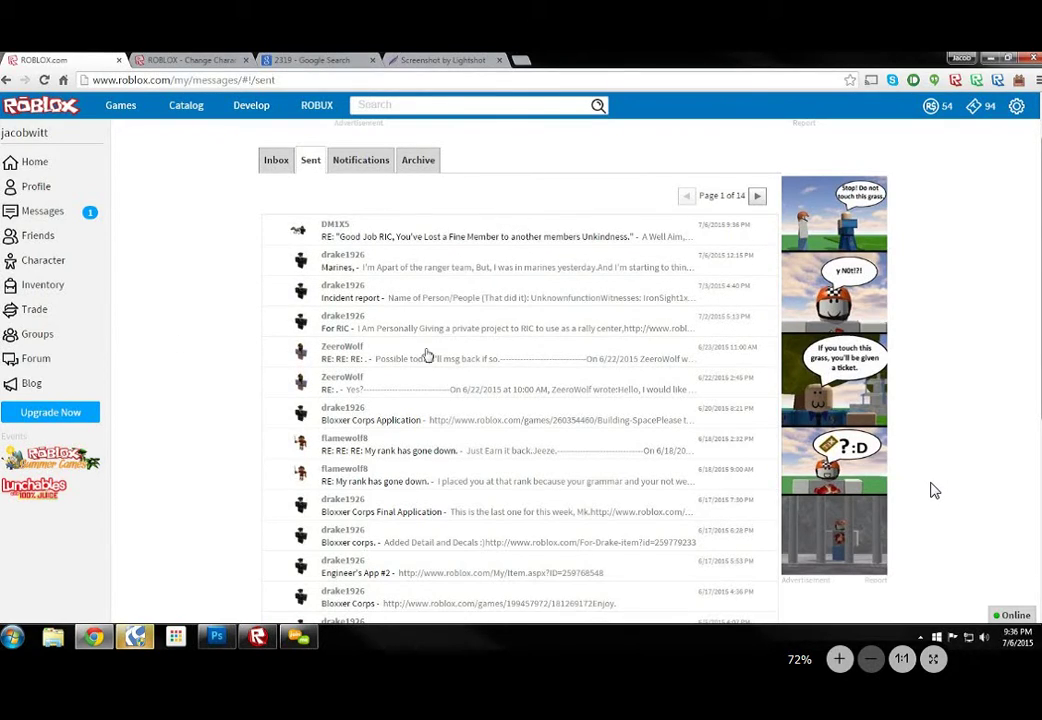
pyautogui.scroll(-3, 318, 372)
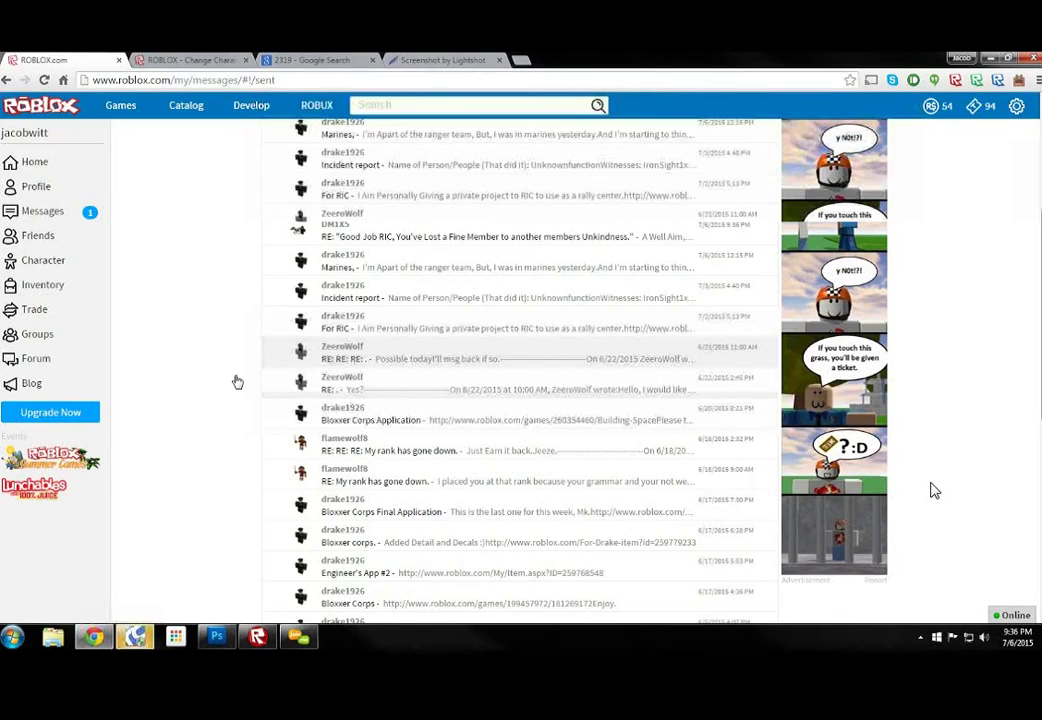
pyautogui.scroll(3, 248, 475)
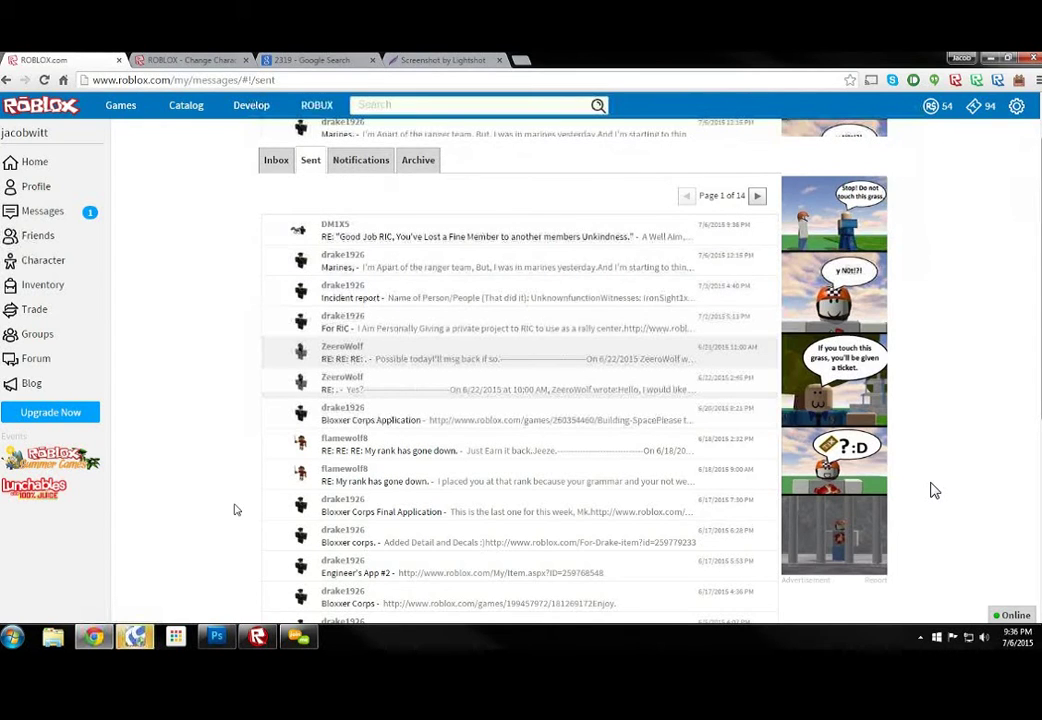
pyautogui.click(42, 211)
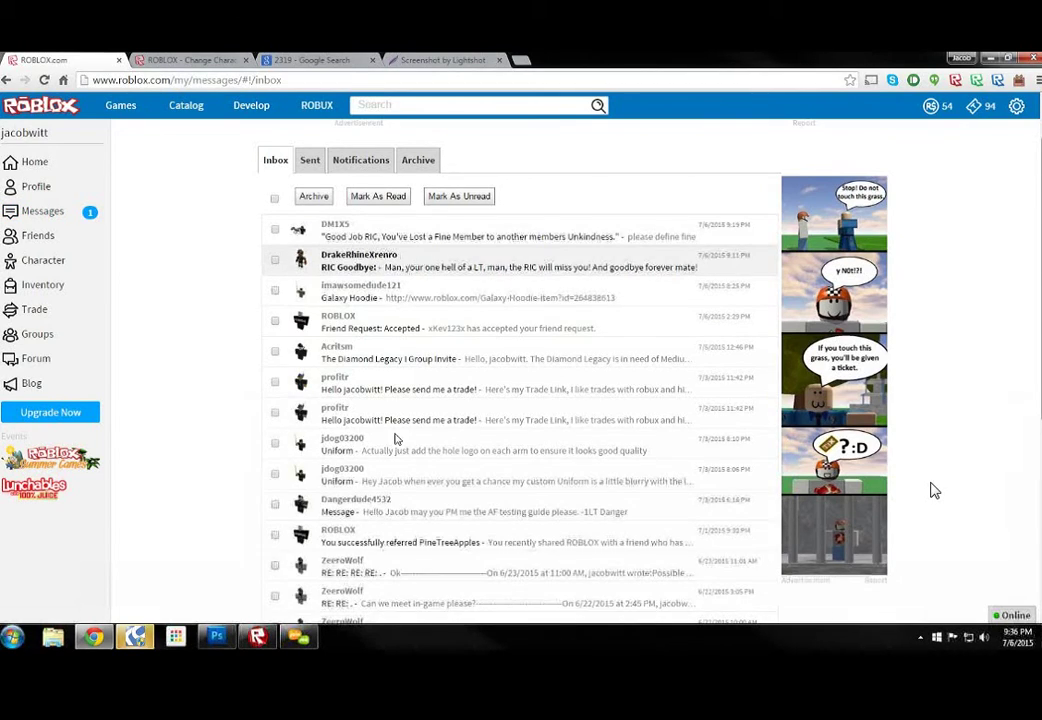
# Send 'RIC Goodbye' a thank-you reply asking for BOS, with the rude words removed
pyautogui.click(300, 256)
pyautogui.click(358, 196)
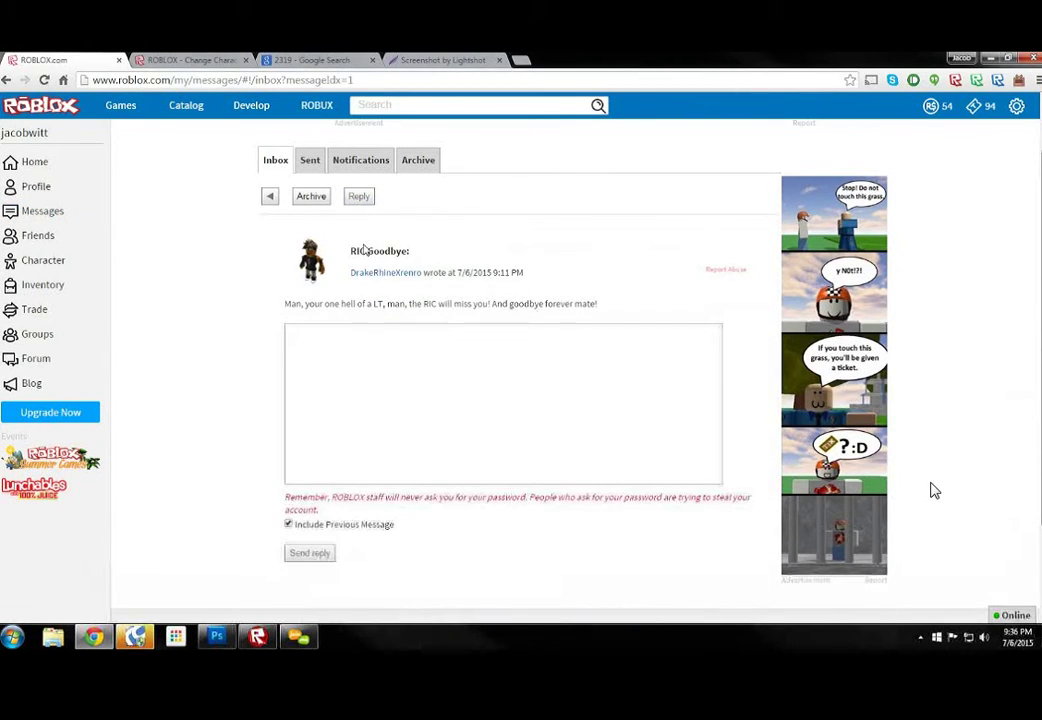
pyautogui.click(411, 415)
pyautogui.write('Than')
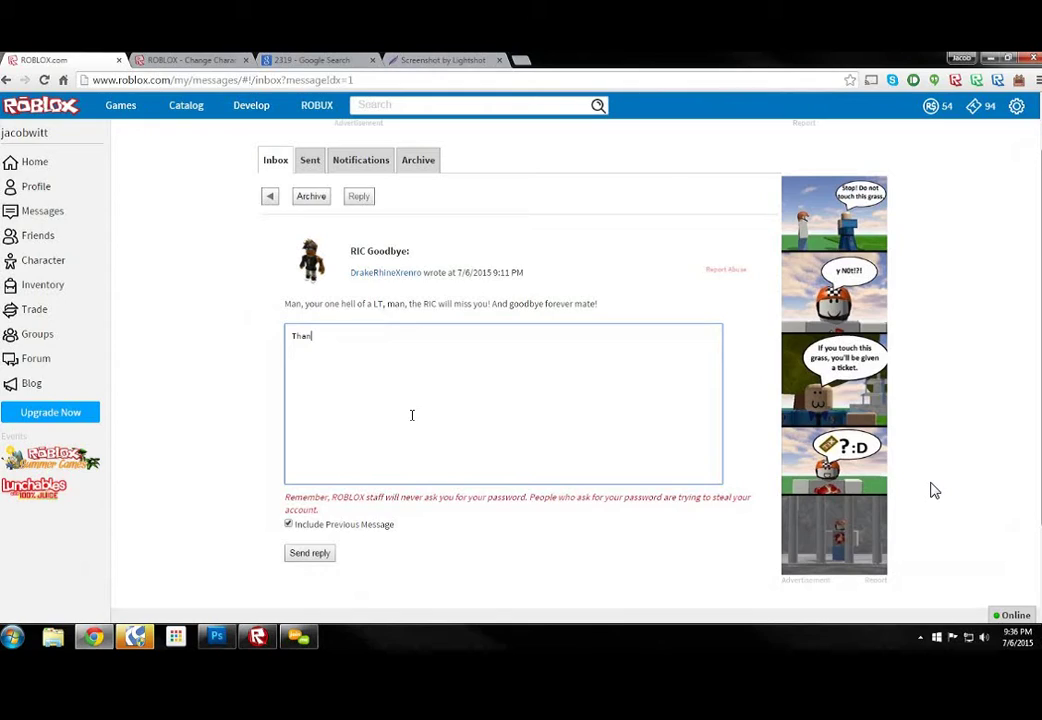
pyautogui.write('k you. ')
pyautogui.write('But.')
pyautogui.press('Return')
pyautogui.write('FUCk')
pyautogui.write(' YOU.')
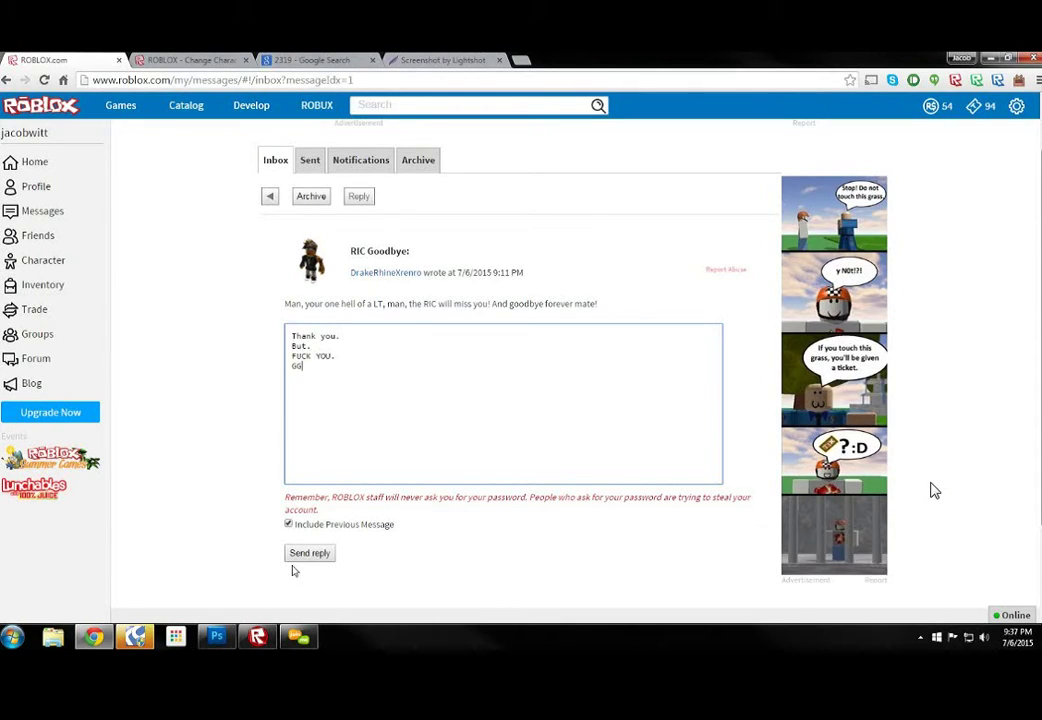
pyautogui.press('BackSpace')
pyautogui.press('BackSpace')
pyautogui.press('BackSpace')
pyautogui.write('Can I have BOS. ')
pyautogui.write('Thank you.')
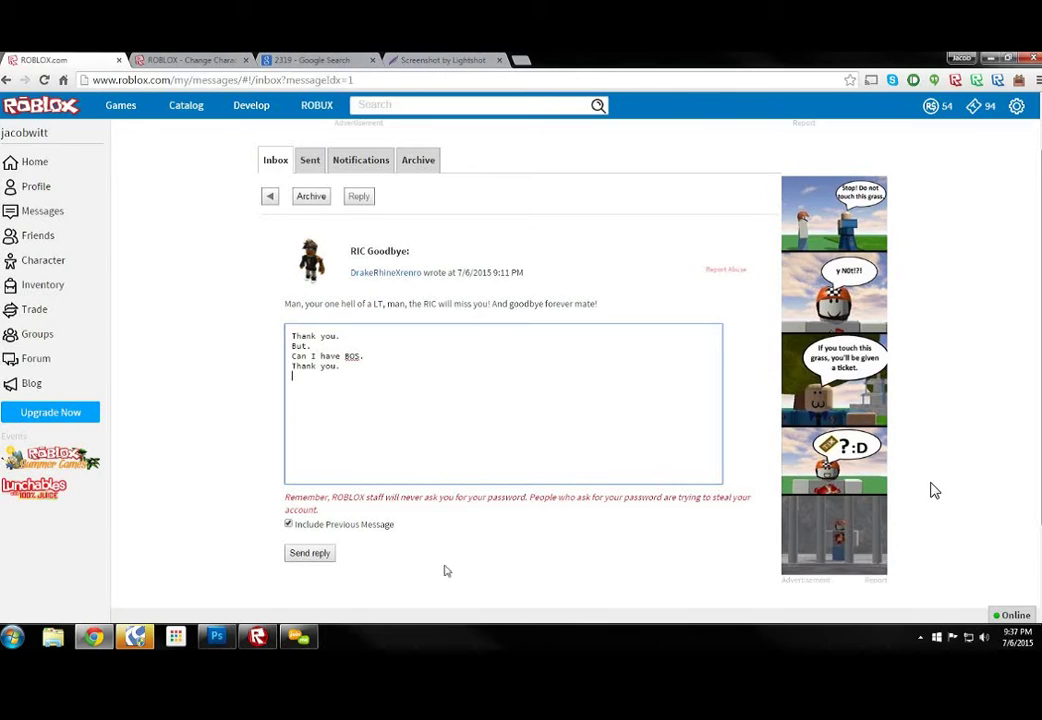
pyautogui.click(310, 553)
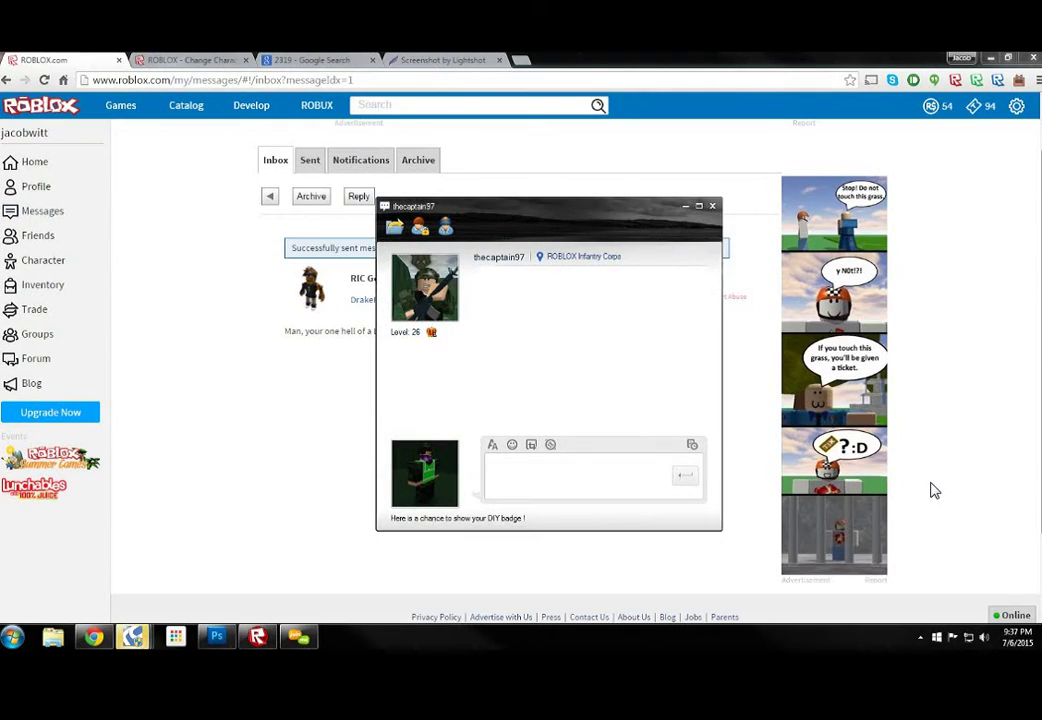
pyautogui.write('yYour a Straight')
pyautogui.write('up natzi')
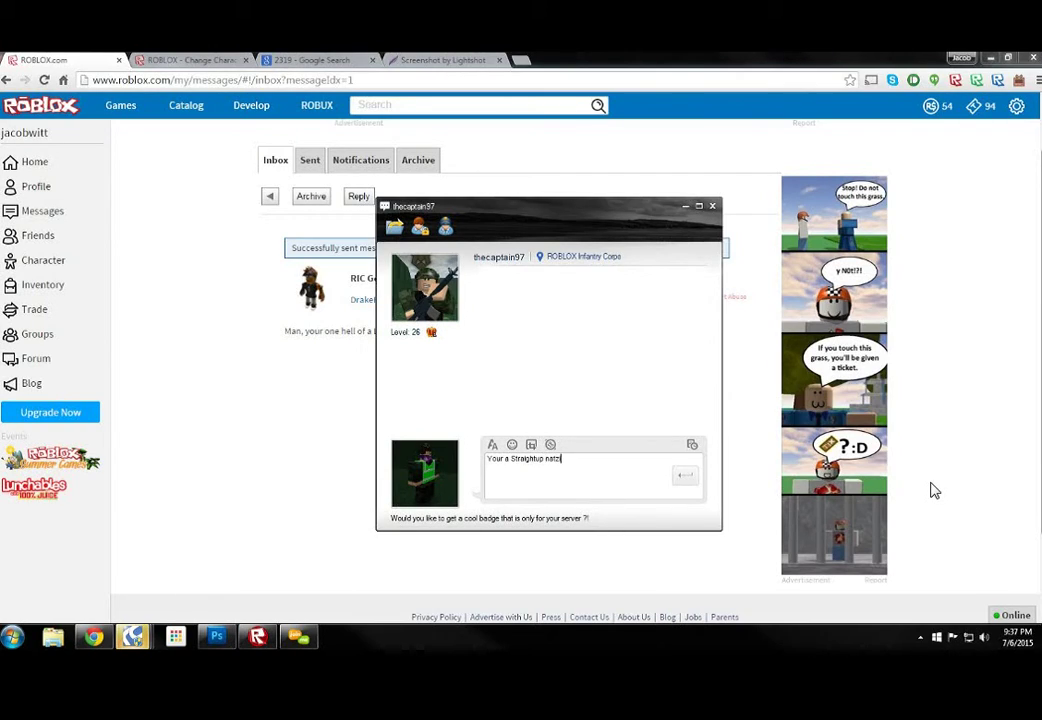
# Send three taunting RaidCall messages, including one about Capitalizm, then switch back to Roblox
pyautogui.press('Return')
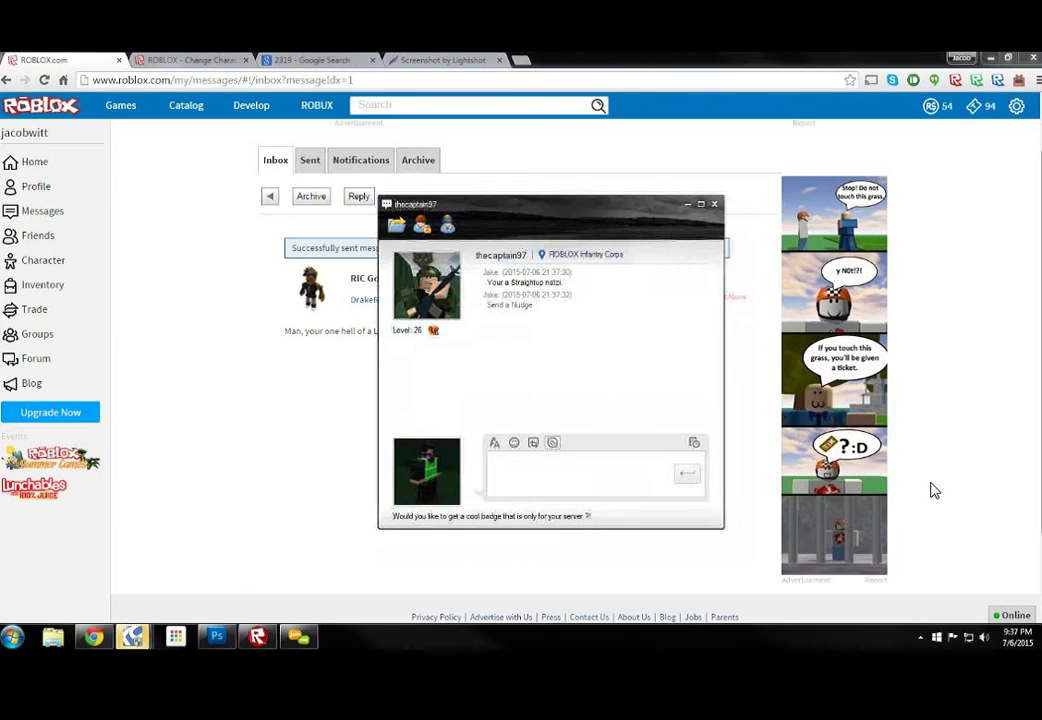
pyautogui.write('Your a Straightup Natz')
pyautogui.press('Return')
pyautogui.write('ou and your Fu')
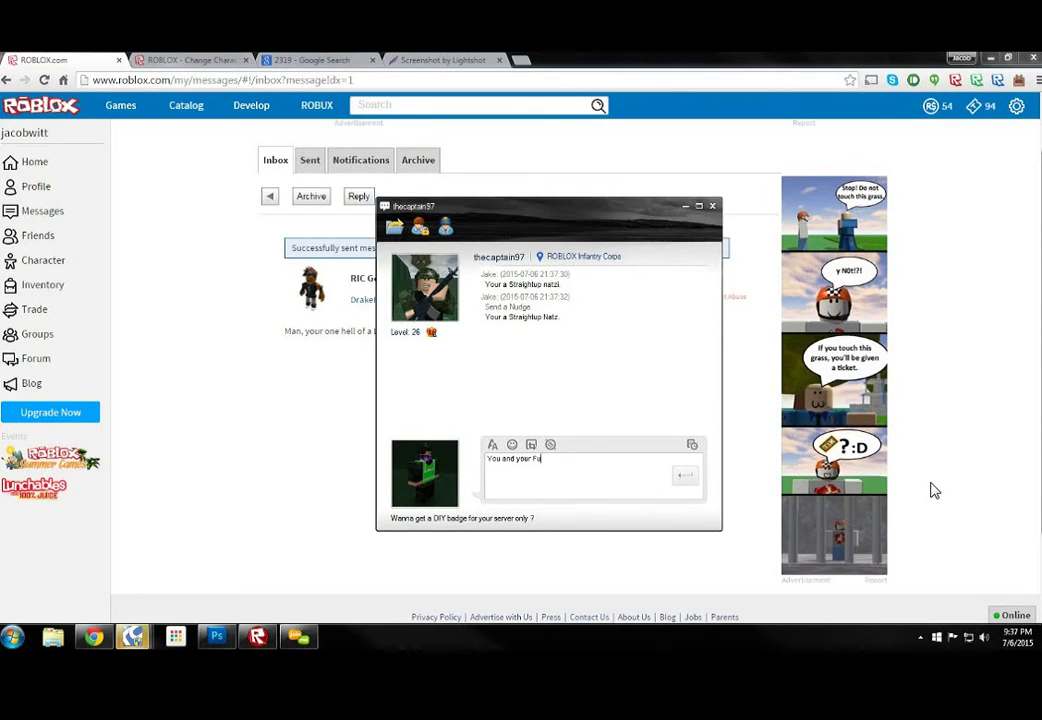
pyautogui.write('cking ')
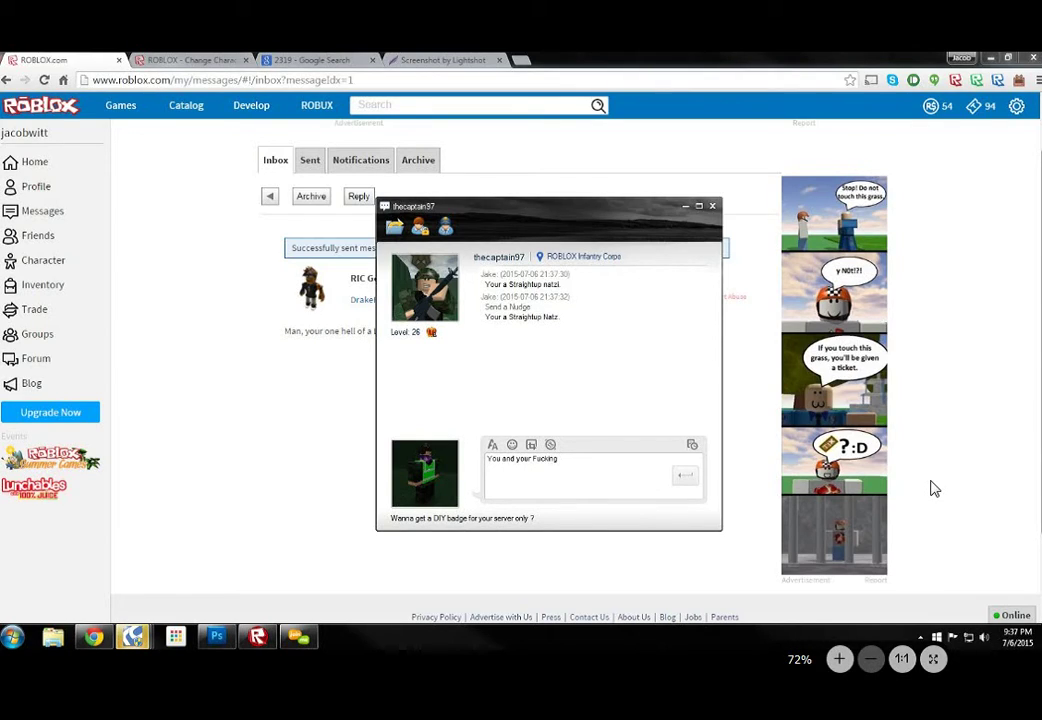
pyautogui.write('Capi')
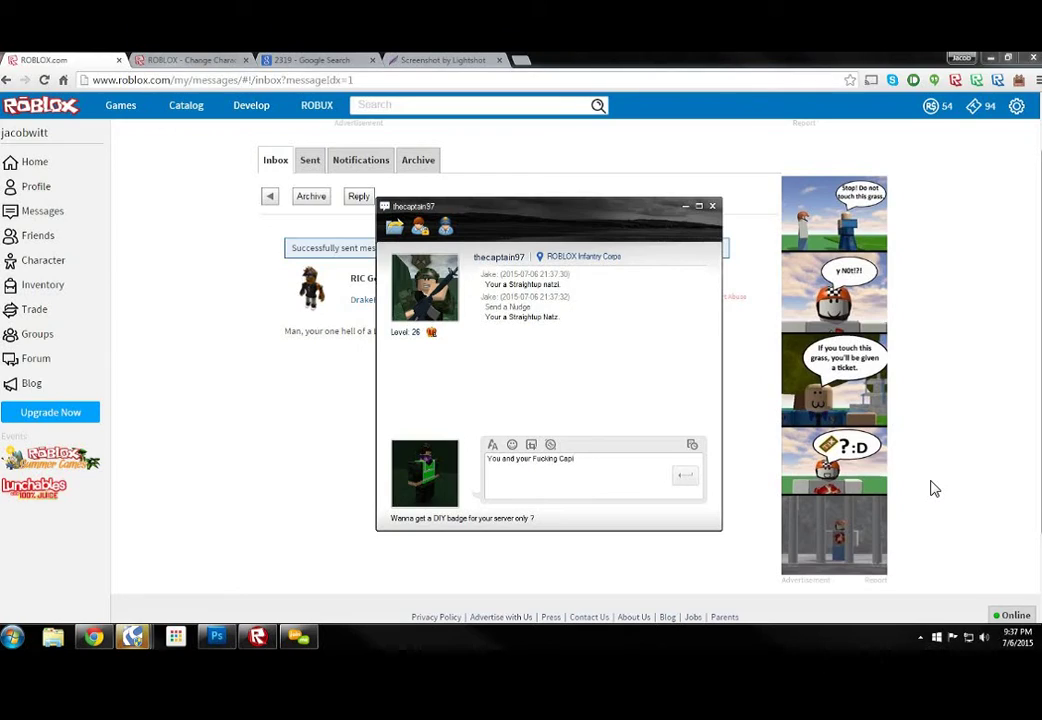
pyautogui.write('talizm.')
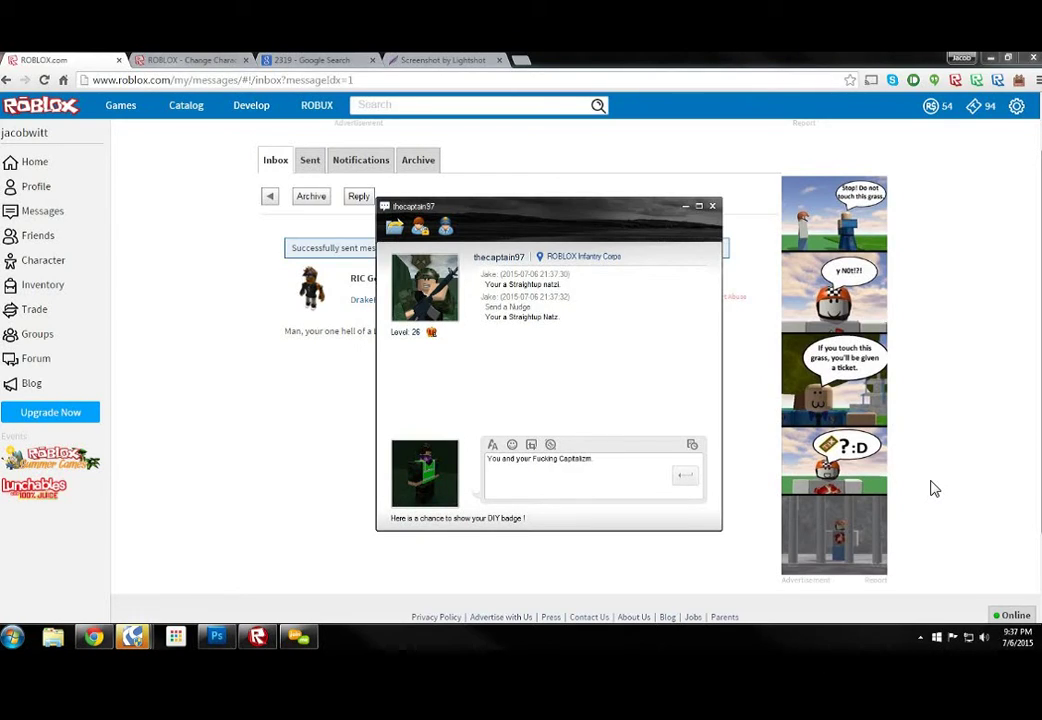
pyautogui.press('Return')
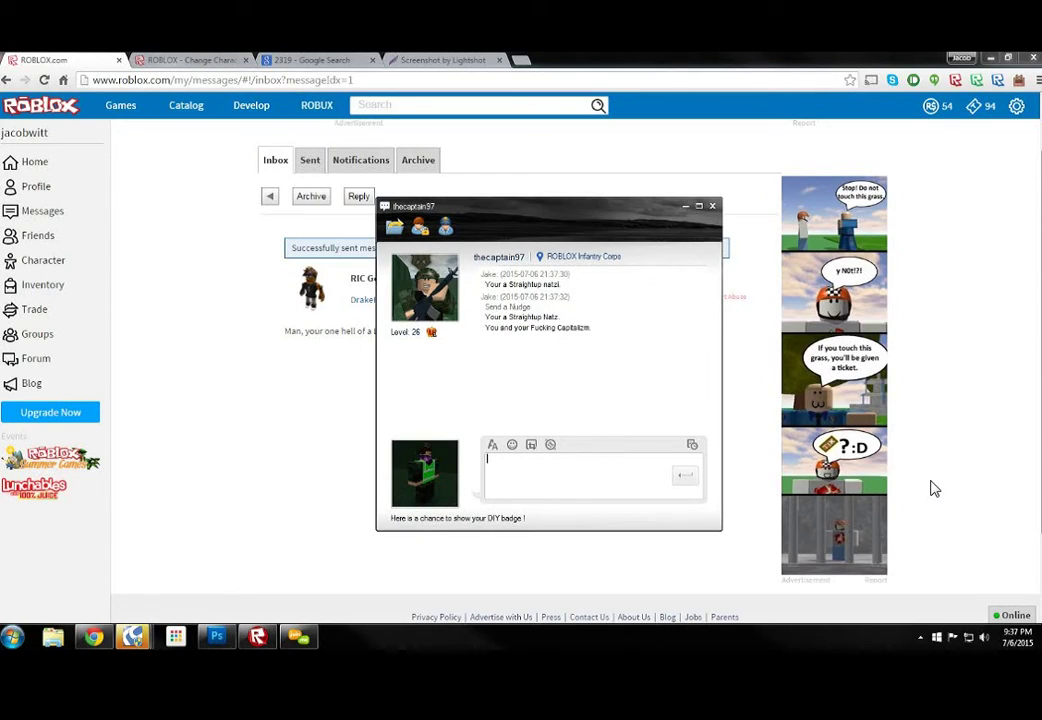
pyautogui.hotkey('alt', 'Tab')
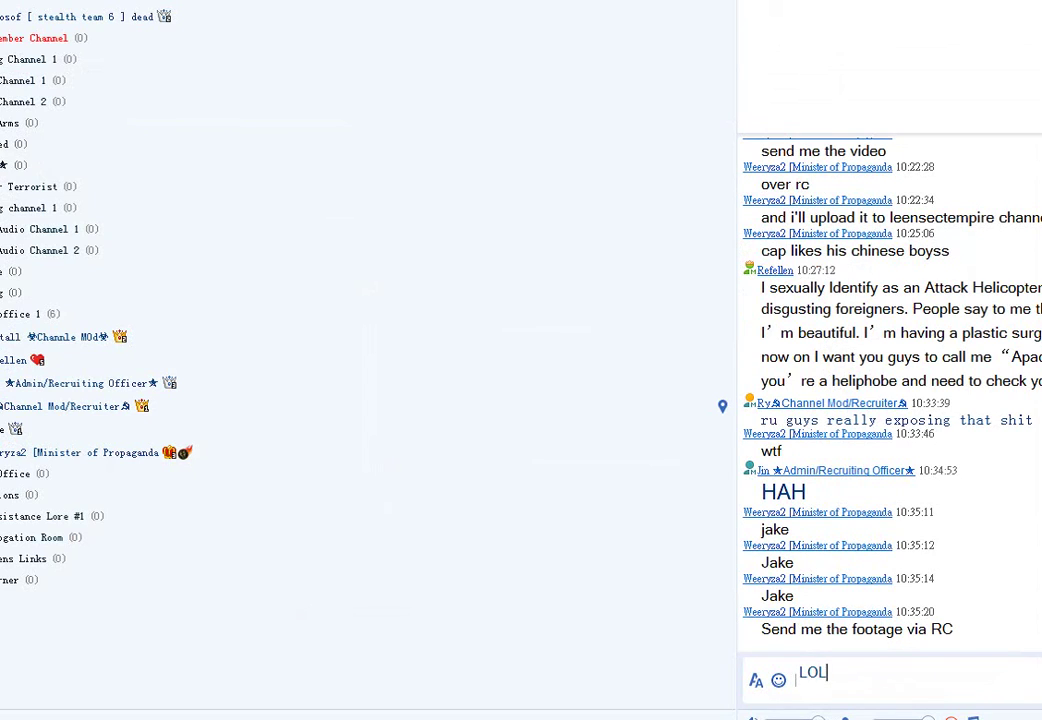
pyautogui.hotkey('alt', 'Tab')
pyautogui.hotkey('alt', 'Tab')
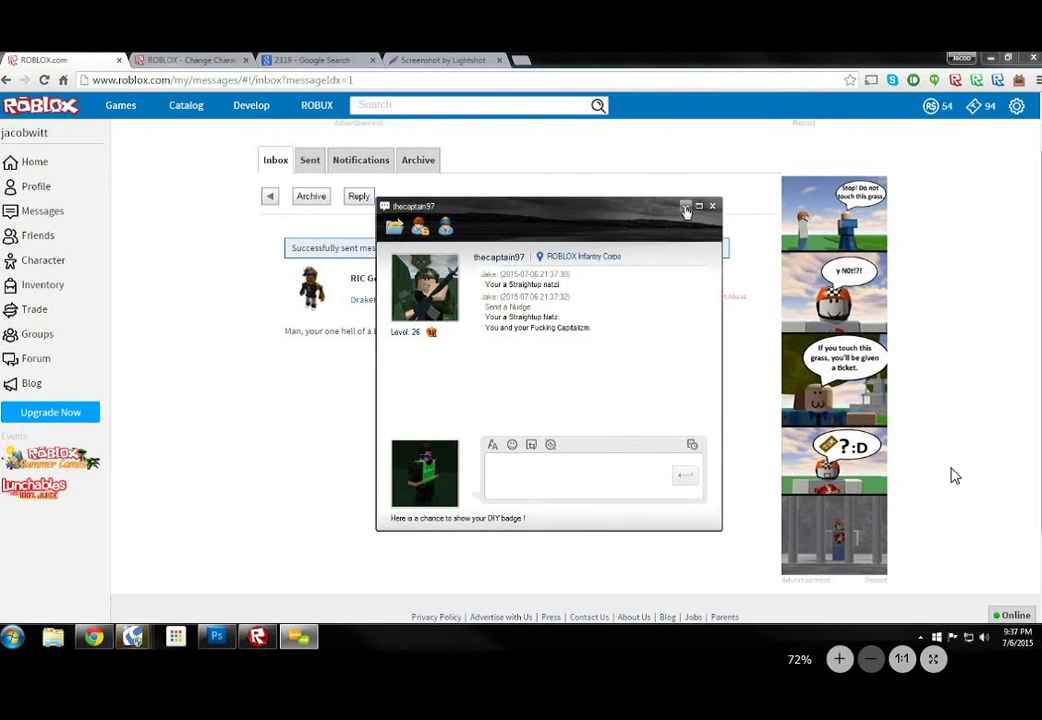
pyautogui.click(955, 477)
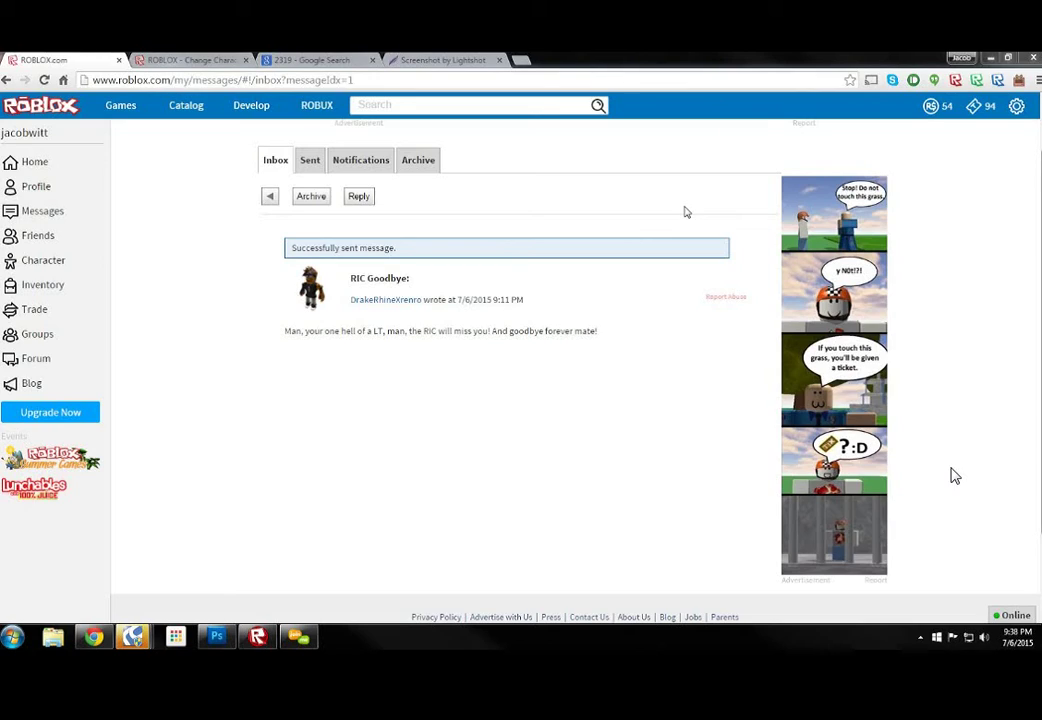
pyautogui.moveTo(133, 637)
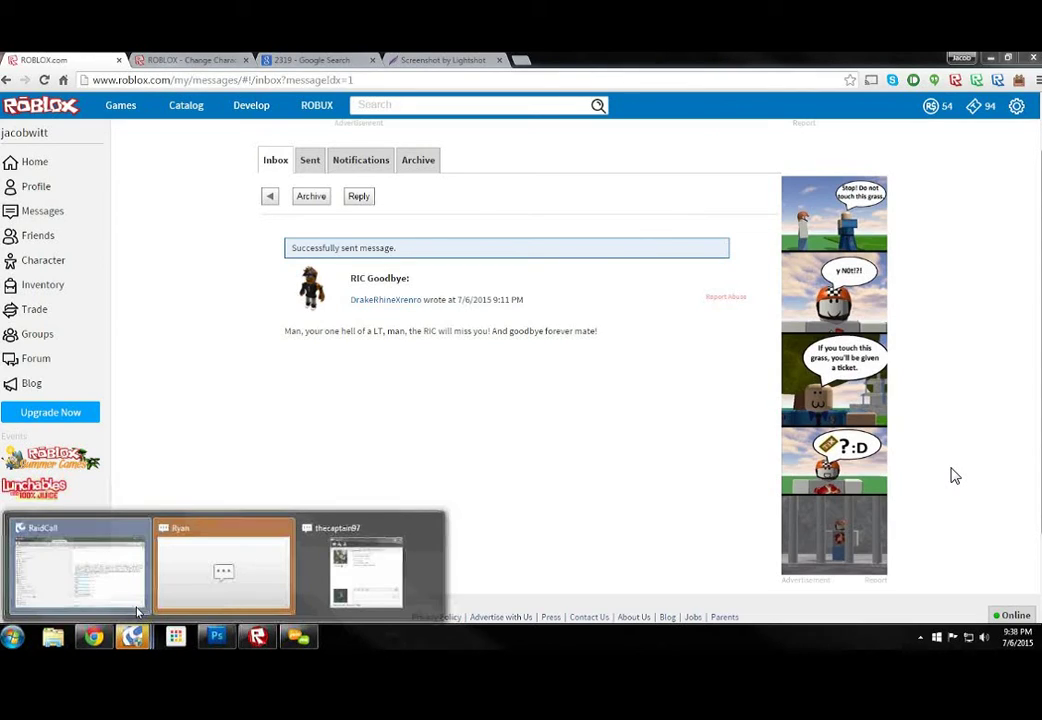
# Send Ryan a smiley and a message about joining Resistance, then close his chat despite the transfer warning
pyautogui.click(224, 570)
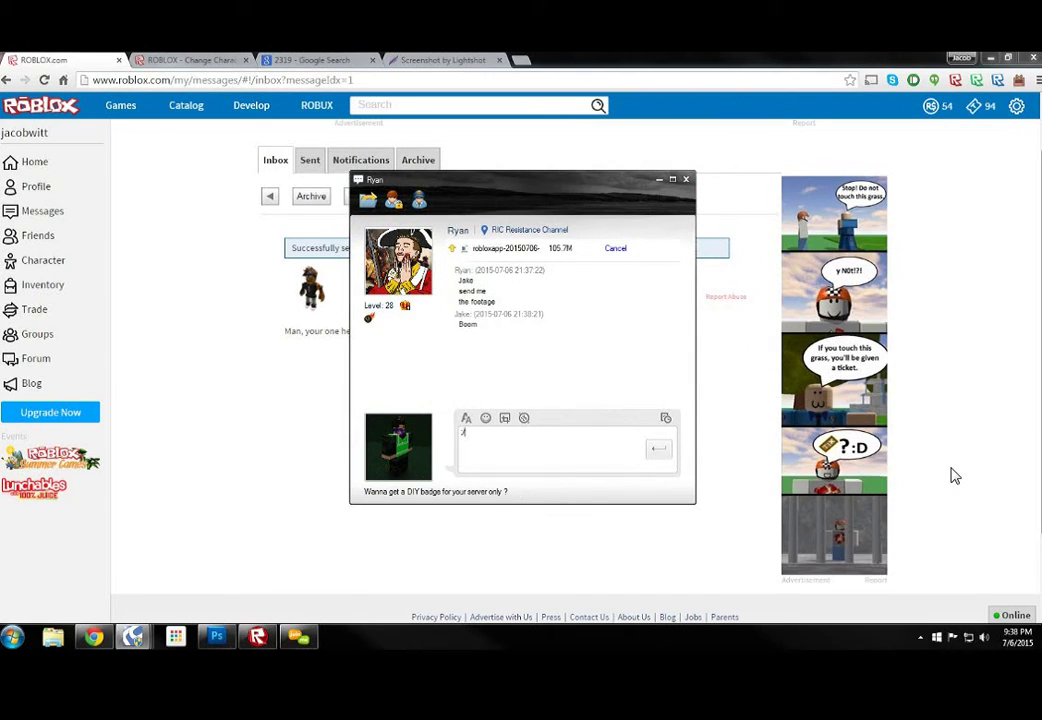
pyautogui.press('Return')
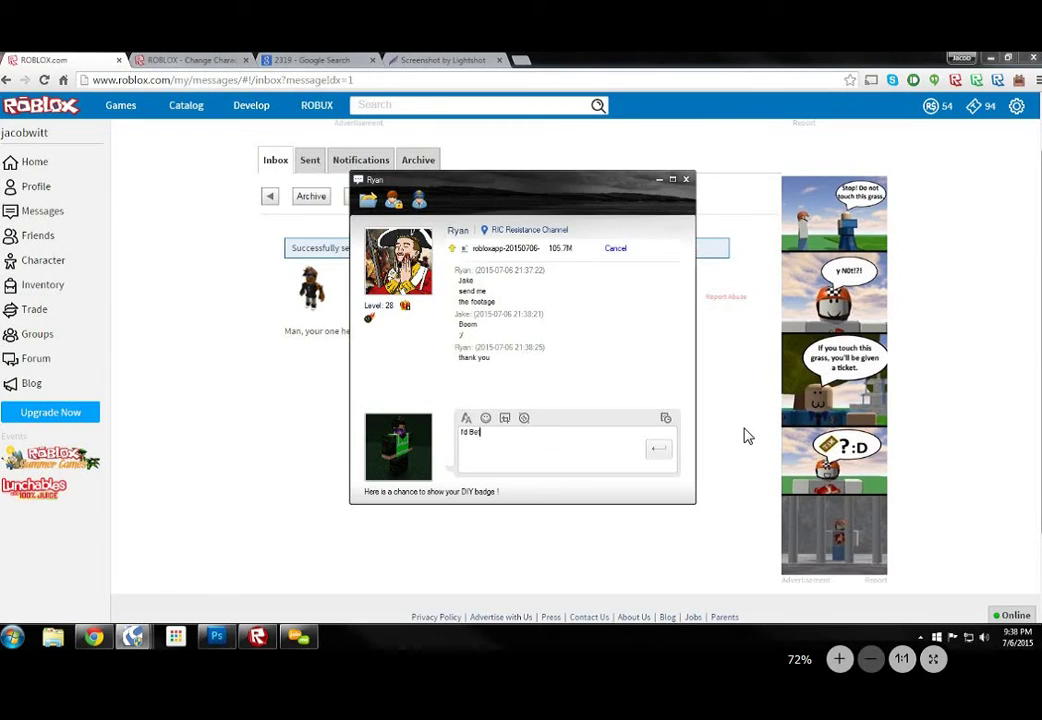
pyautogui.write('tter be let into R')
pyautogui.write('esistance No')
pyautogui.write('.')
pyautogui.press('Return')
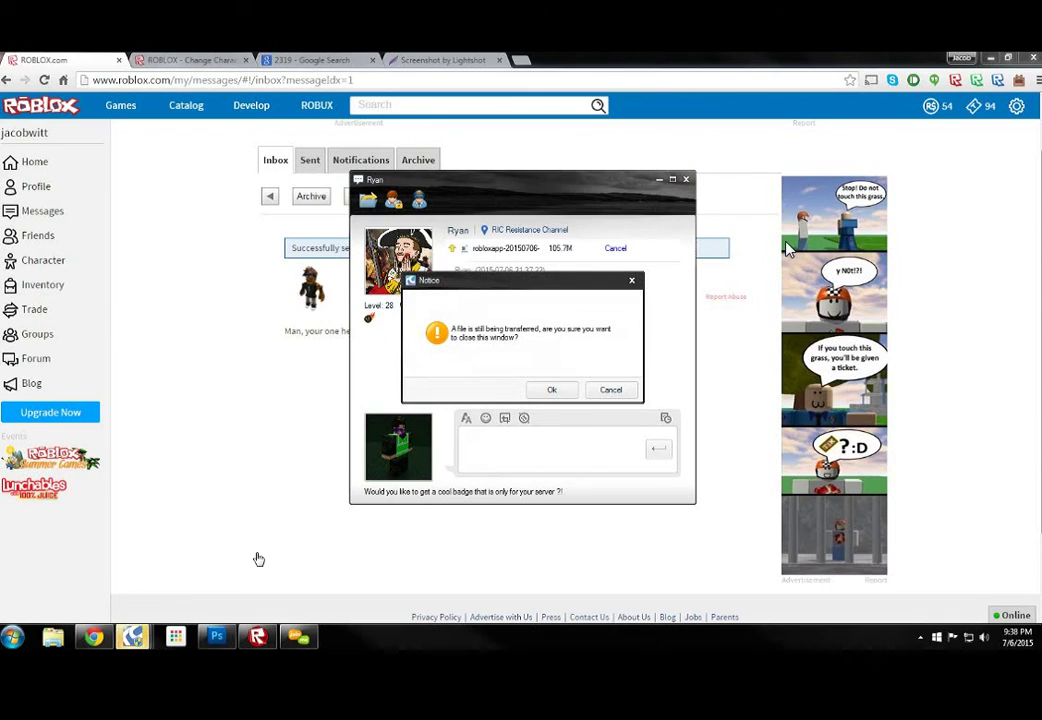
pyautogui.press('Return')
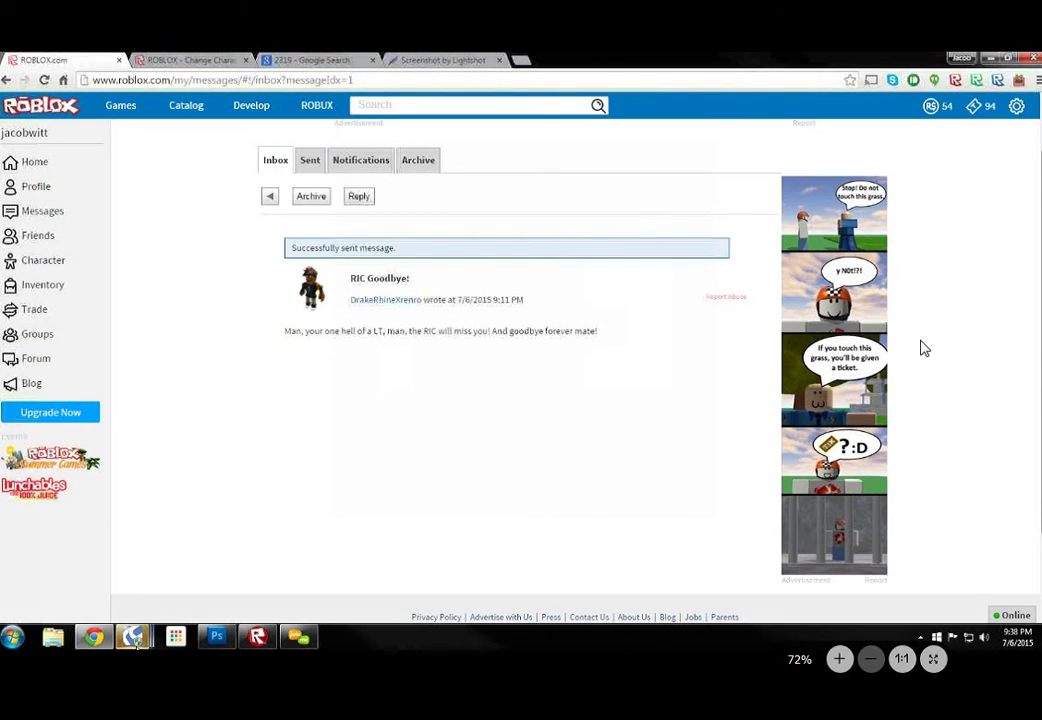
pyautogui.moveTo(133, 637)
pyautogui.click(510, 567)
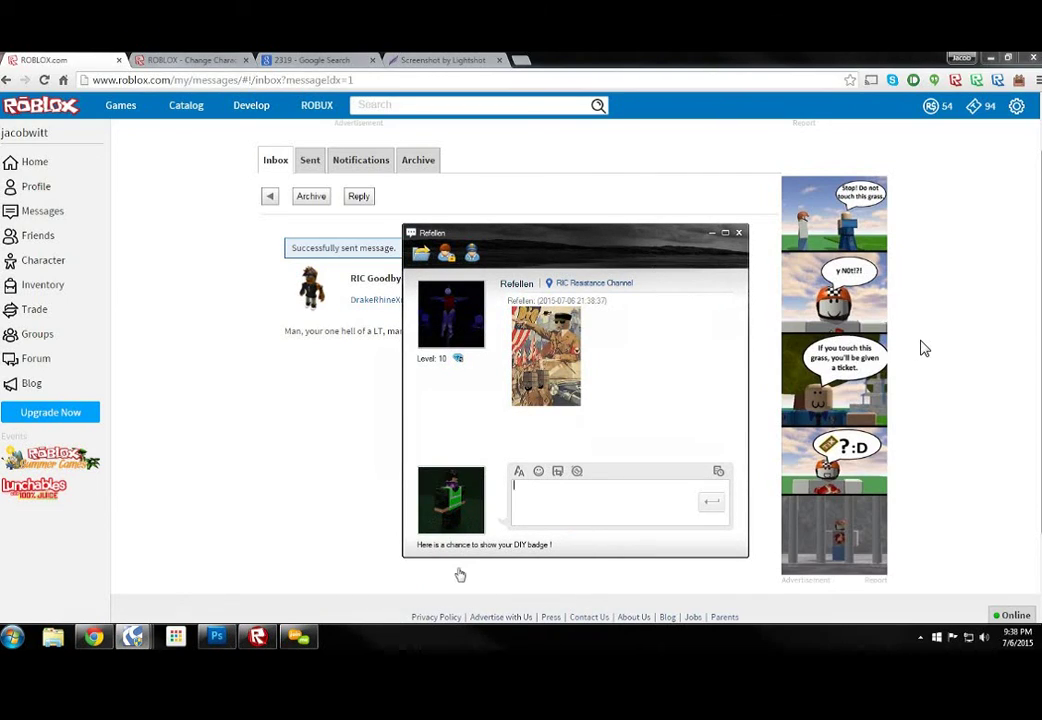
# Bring up the options menu for Refellen's shared picture and view it larger
pyautogui.press('Menu')
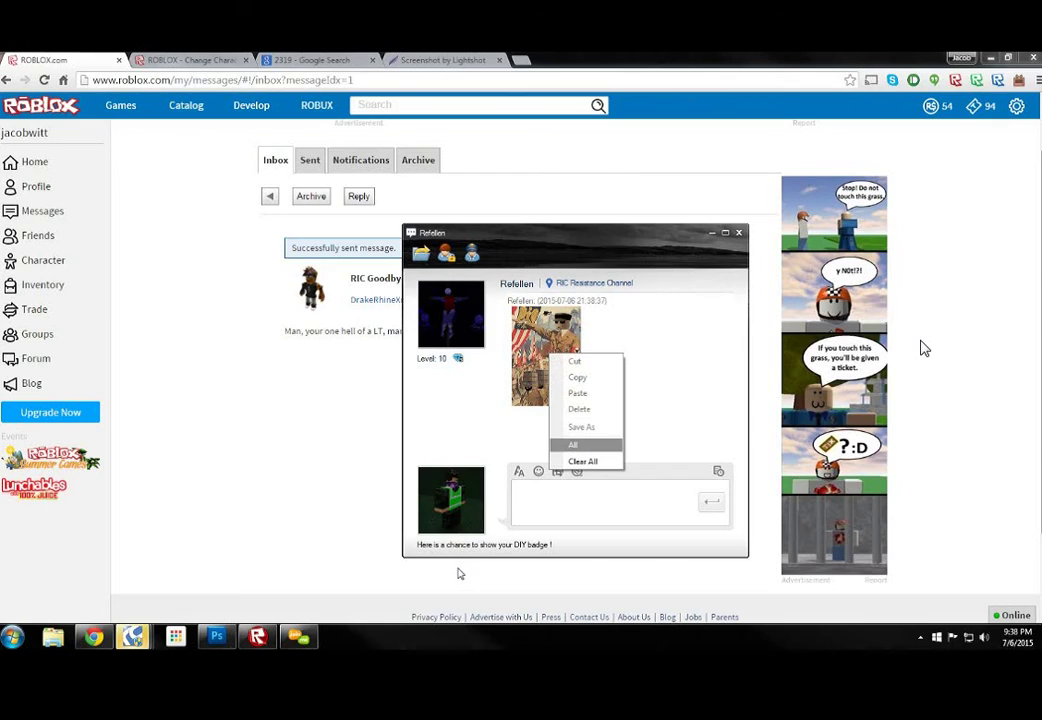
pyautogui.press('Escape')
pyautogui.press('Menu')
pyautogui.press('Escape')
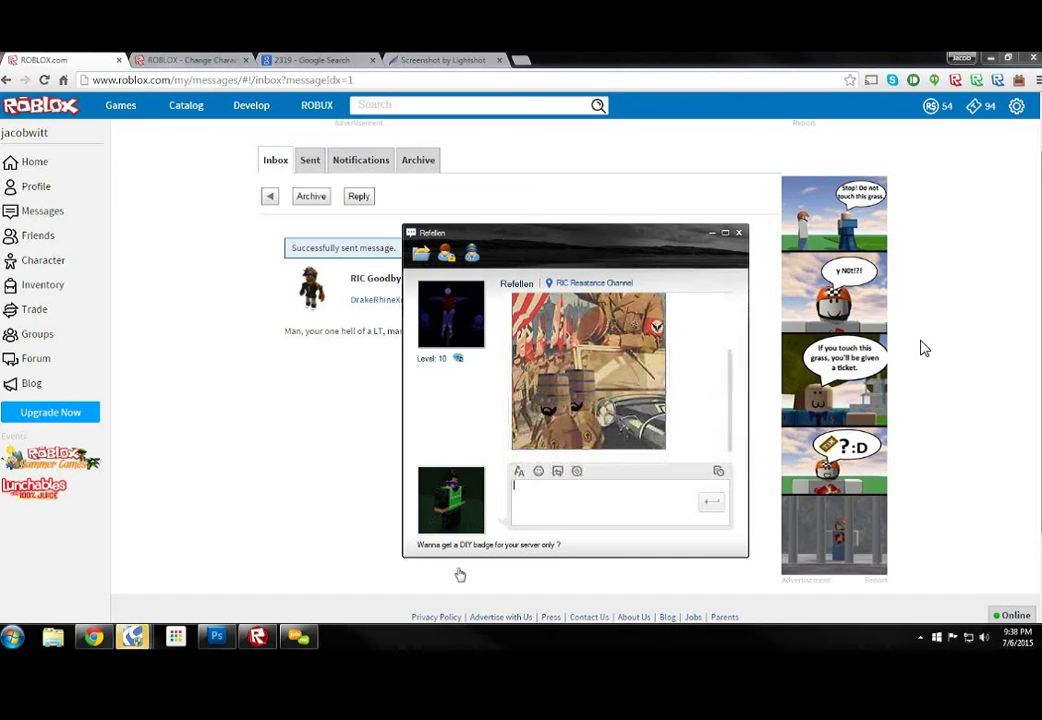
# Start saving the picture to the Desktop under the name 'Lol'
pyautogui.press('Menu')
pyautogui.press('Down')
pyautogui.press('Down')
pyautogui.press('Down')
pyautogui.press('Return')
pyautogui.hotkey('alt', 'Up')
pyautogui.write('Lol')
pyautogui.press('Return')
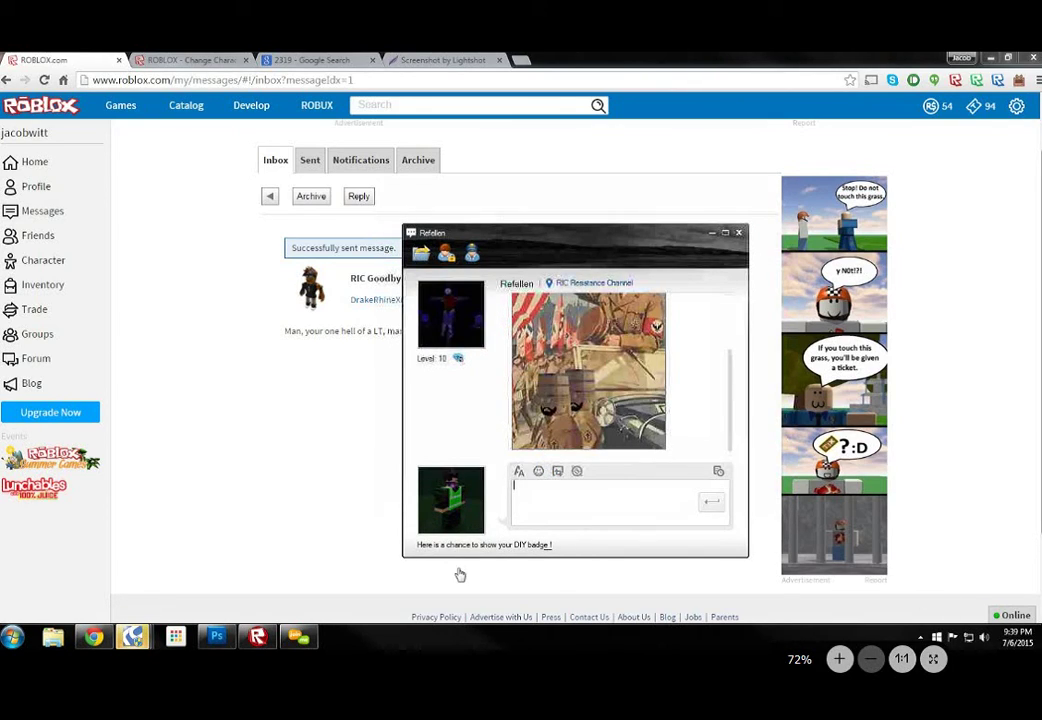
pyautogui.click(134, 637)
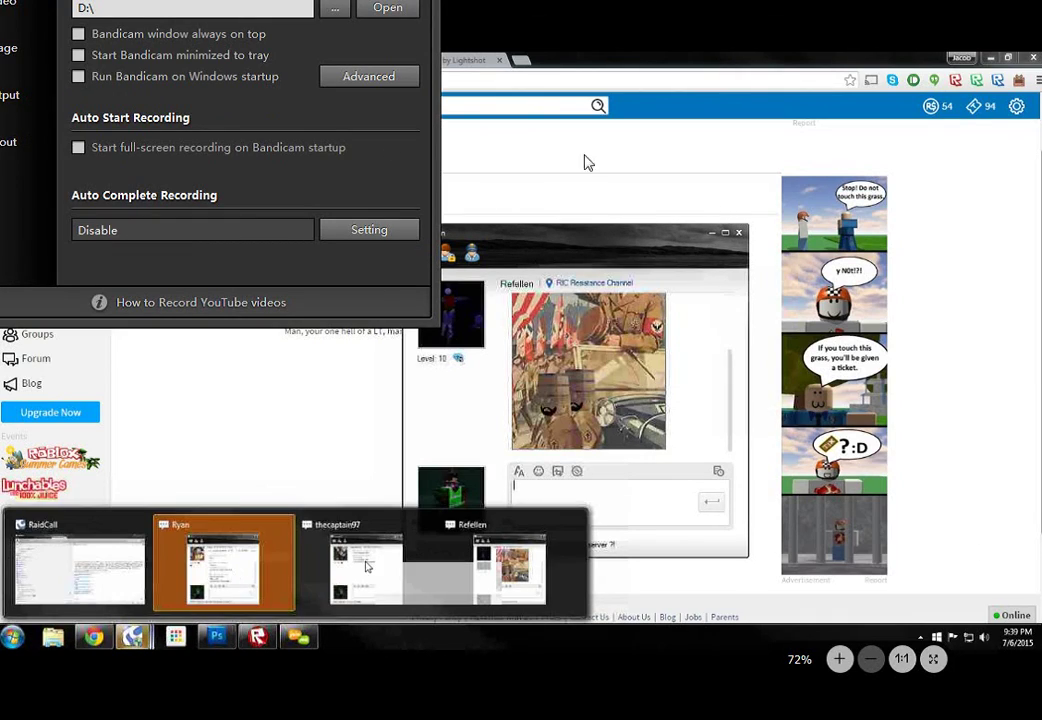